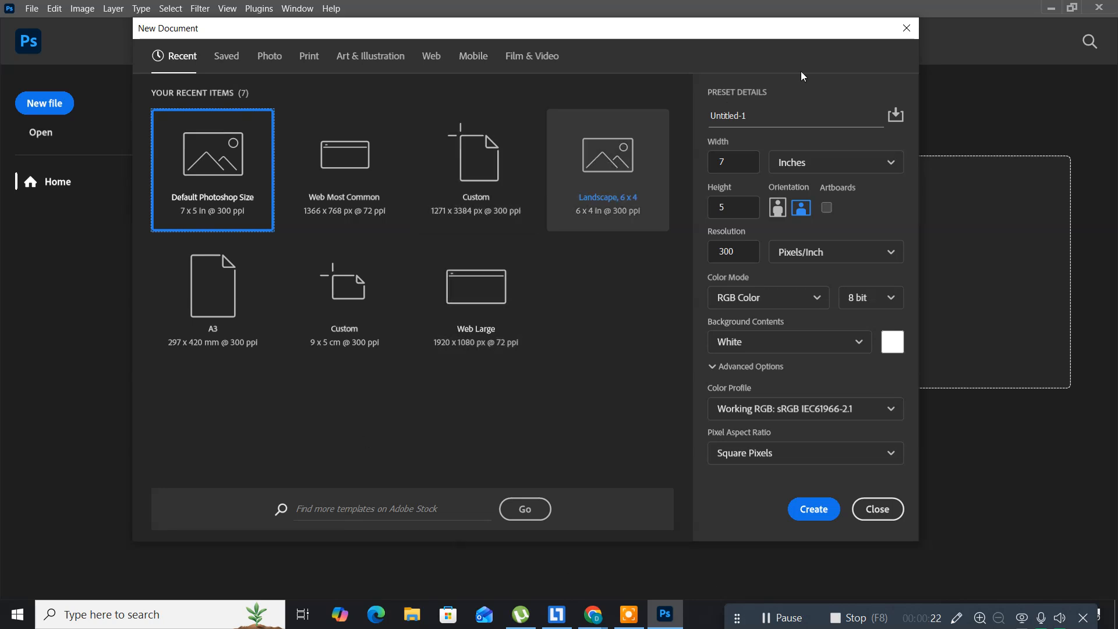
# Step: Dismiss the New Document dialog without creating a file
pyautogui.click(904, 30)
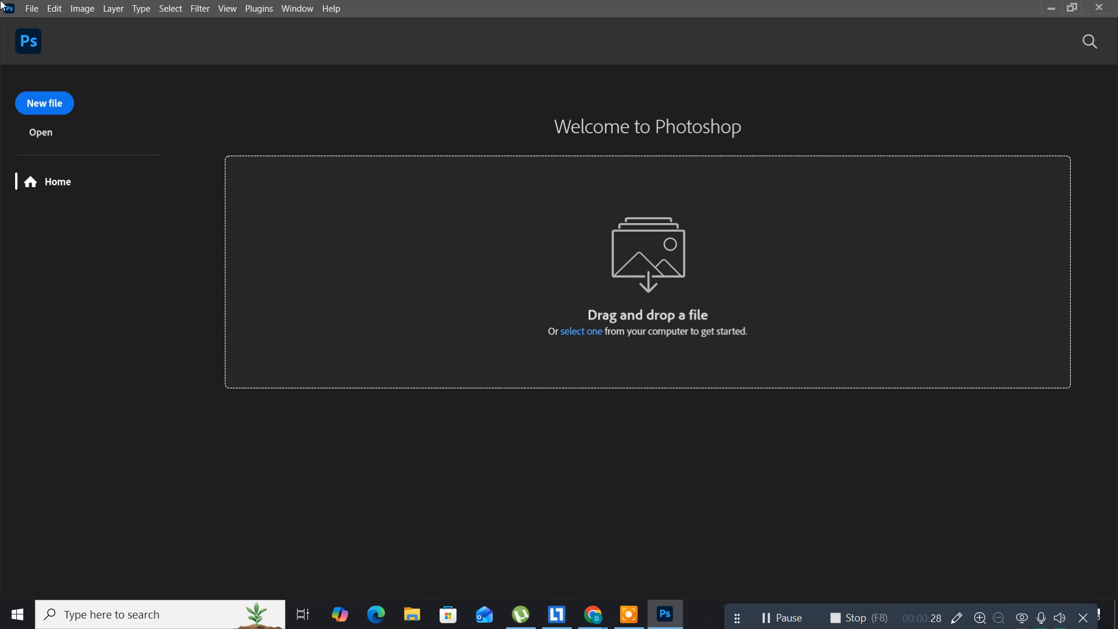
pyautogui.click(52, 12)
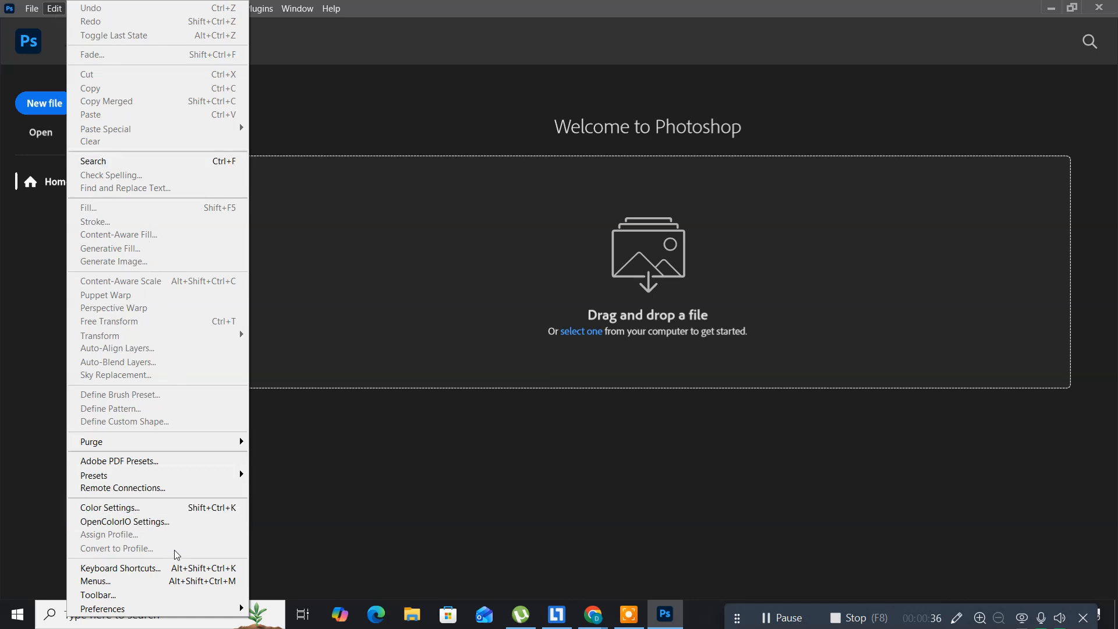
# Step: Enable Use Legacy "New Document" Interface in General preferences and confirm
pyautogui.moveTo(160, 612)
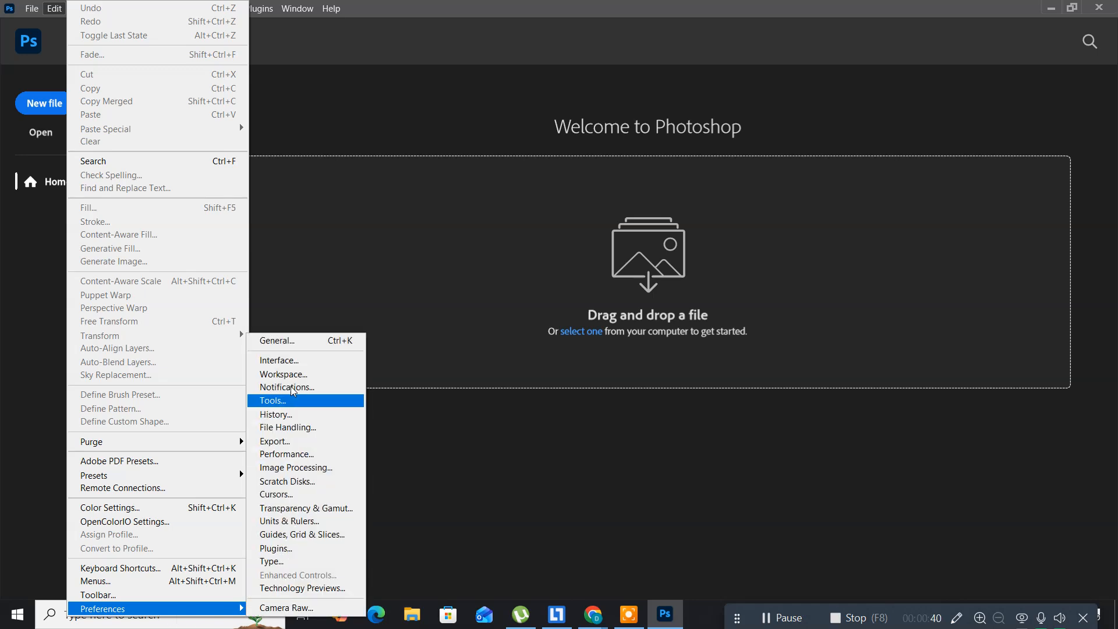
pyautogui.click(284, 350)
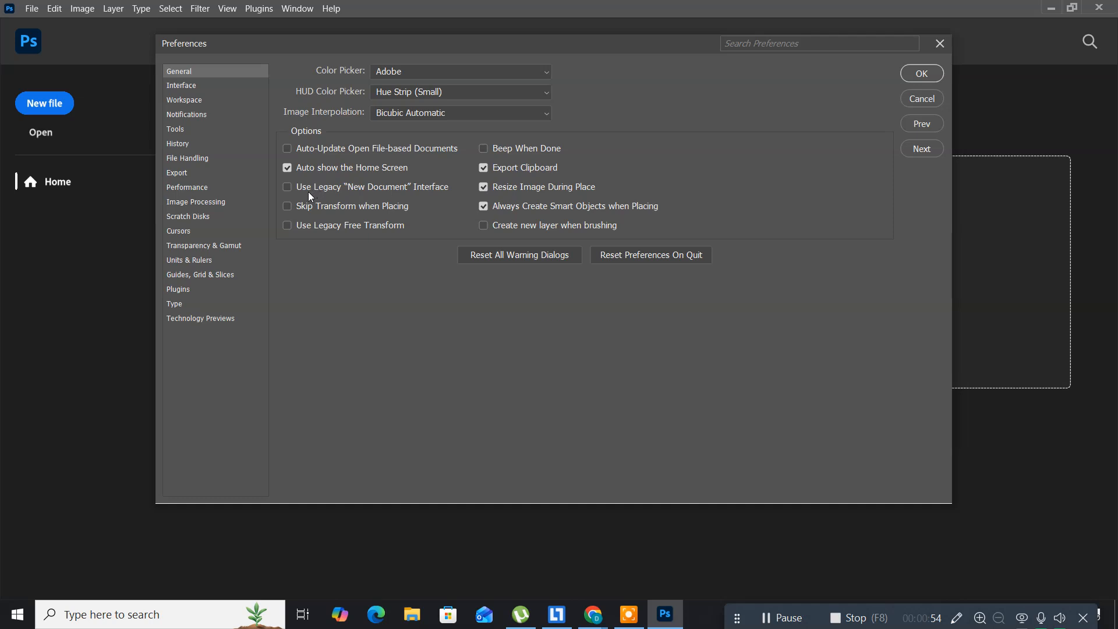
pyautogui.click(286, 189)
pyautogui.click(925, 74)
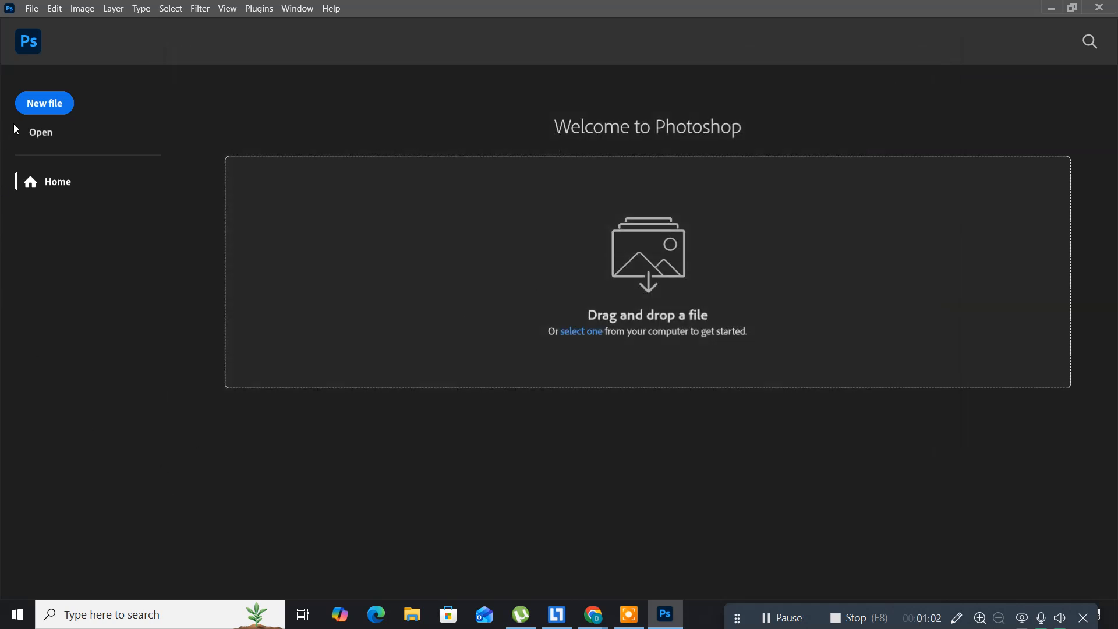
pyautogui.click(44, 107)
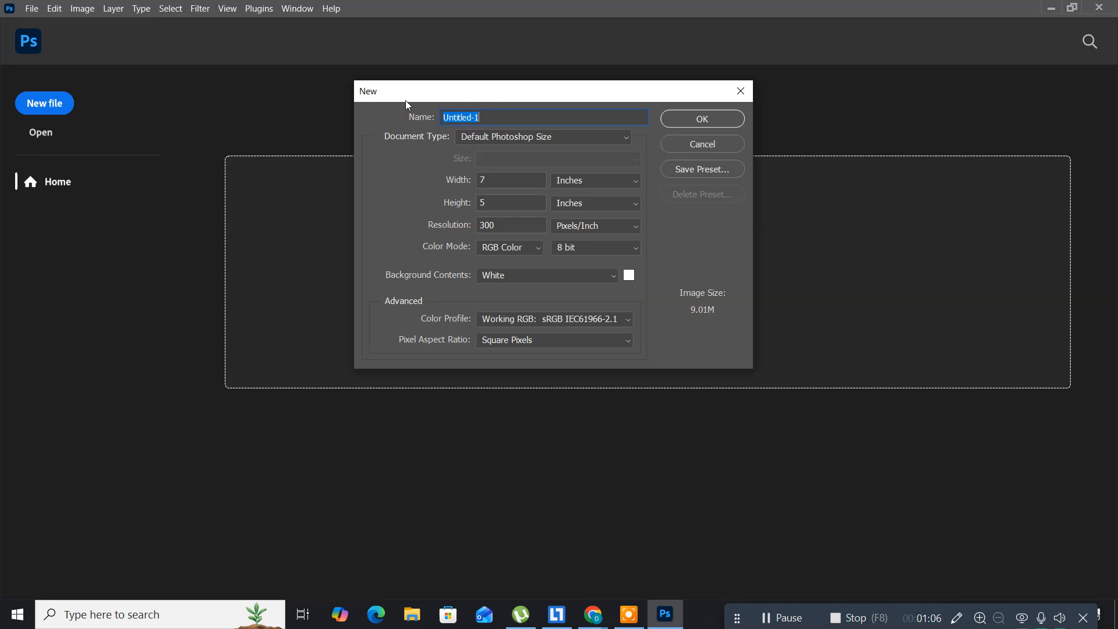
pyautogui.moveTo(406, 100); pyautogui.dragTo(303, 166)
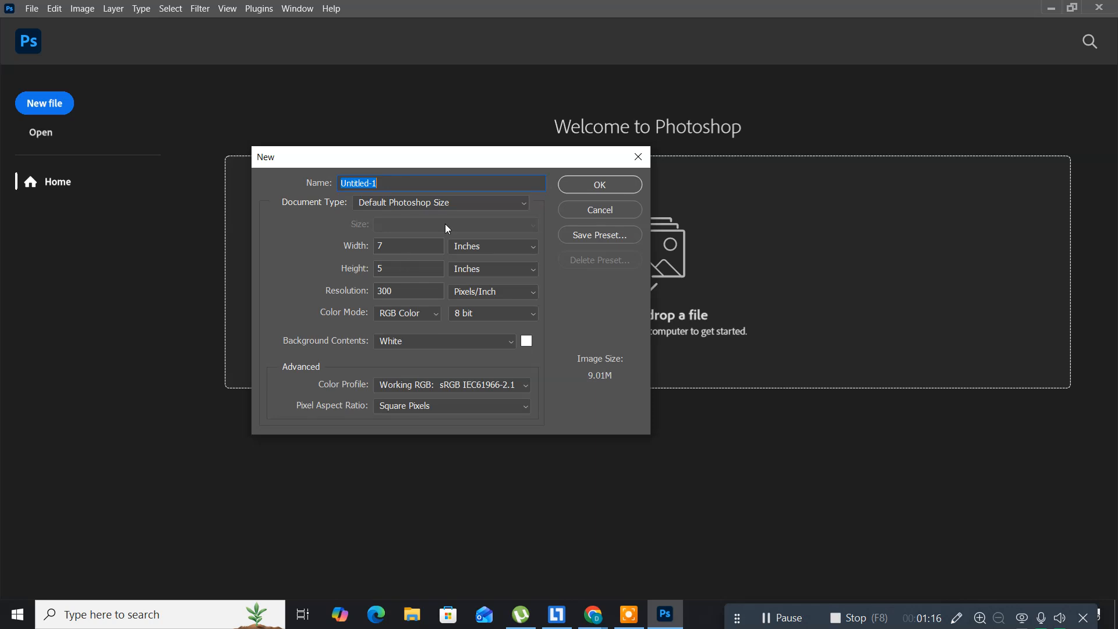
pyautogui.click(586, 212)
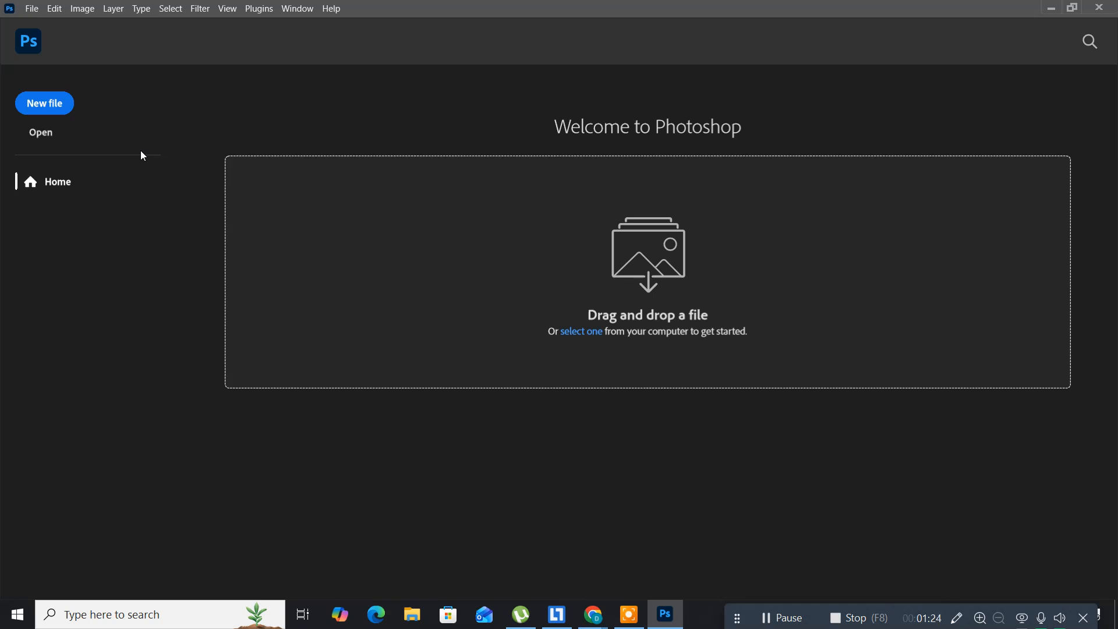
pyautogui.hotkey('ctrl', 'k')
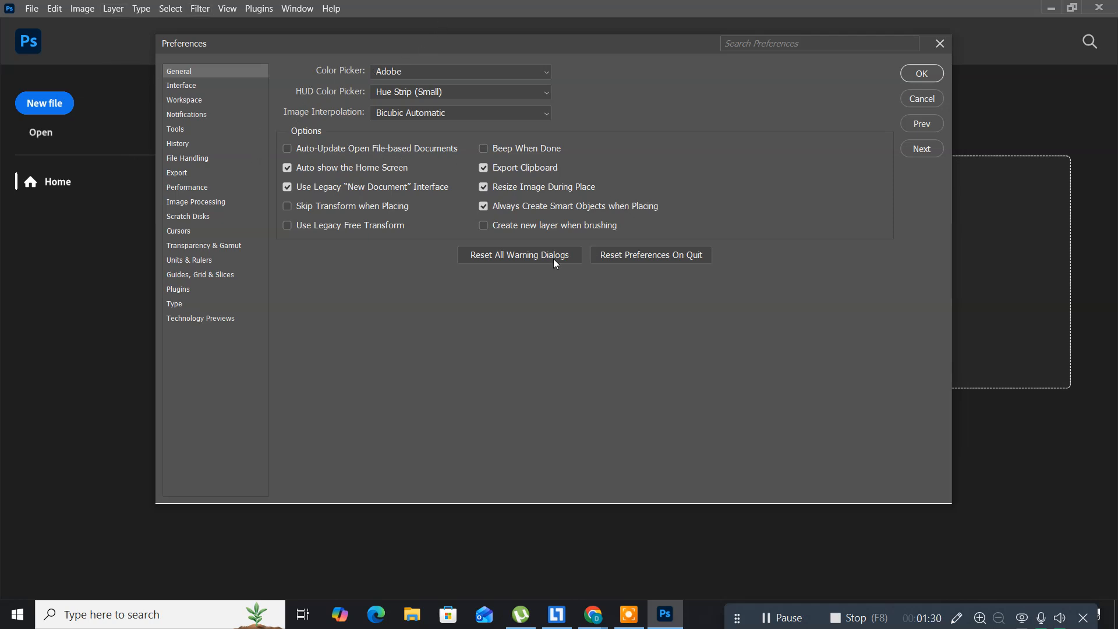
pyautogui.click(288, 188)
pyautogui.click(913, 74)
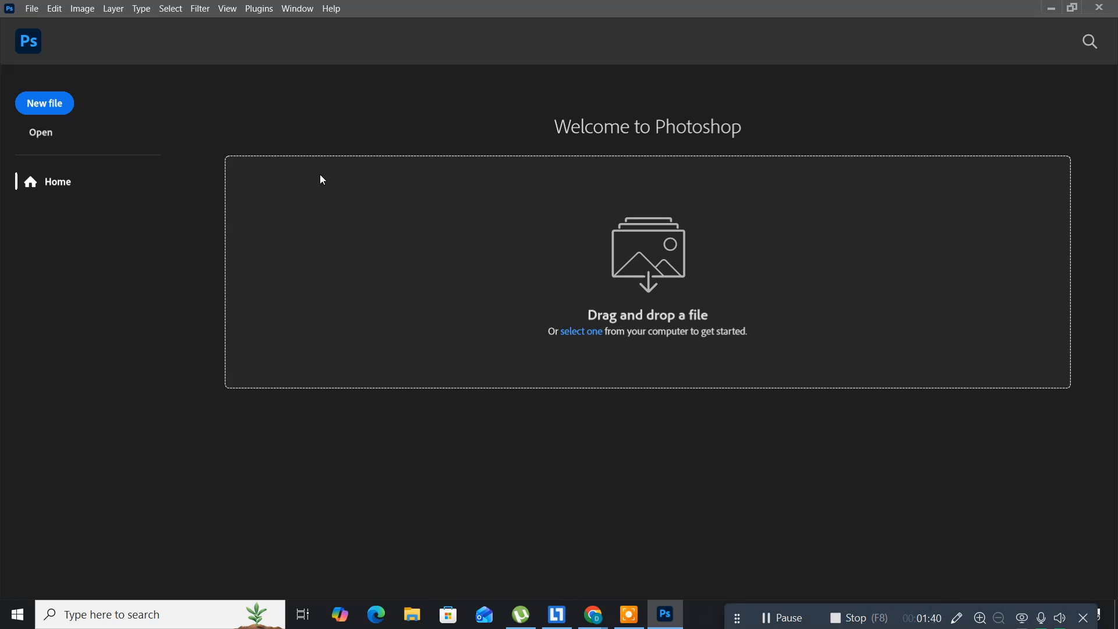
# Step: Start a new document named 'image formates' using Default Photoshop Size (7 × 5 in, 300 ppi)
pyautogui.hotkey('ctrl', 'n')
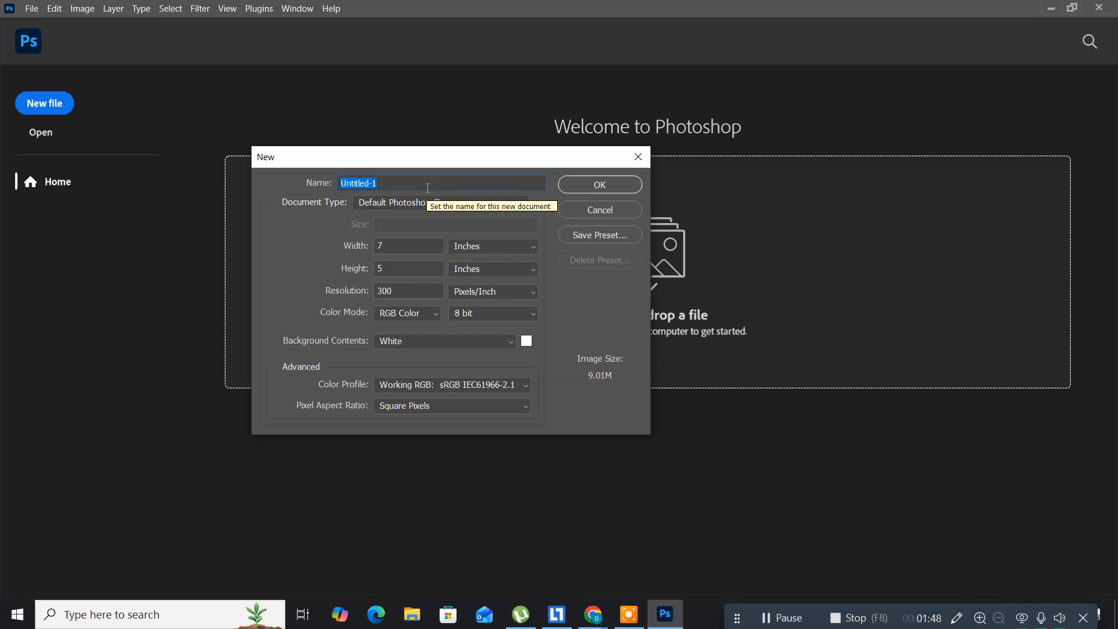
pyautogui.write('image ')
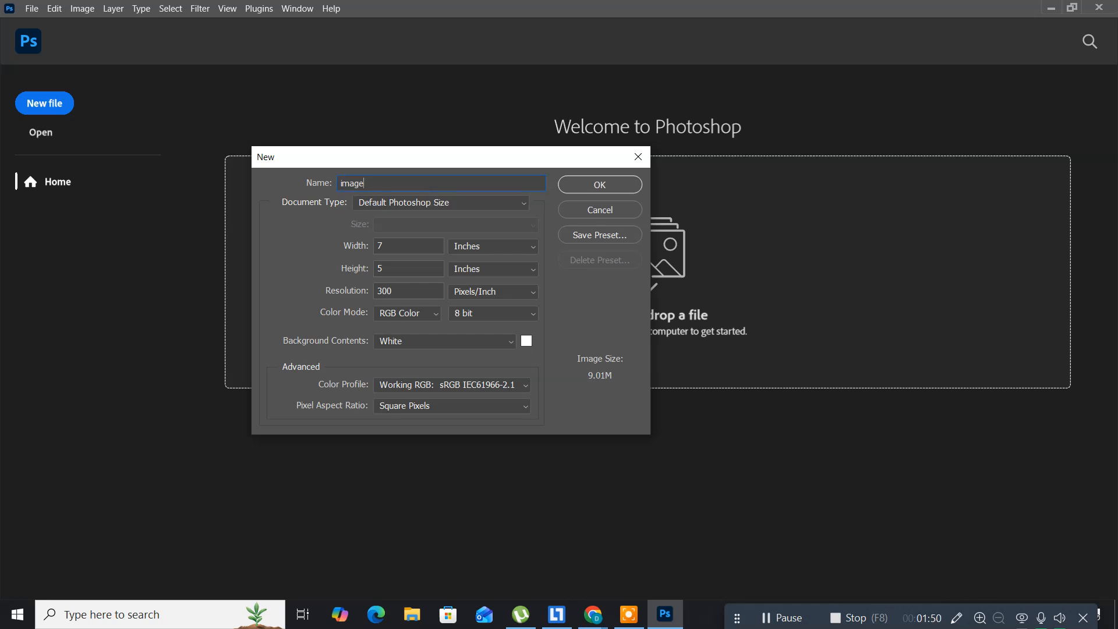
pyautogui.write('formates')
pyautogui.click(494, 202)
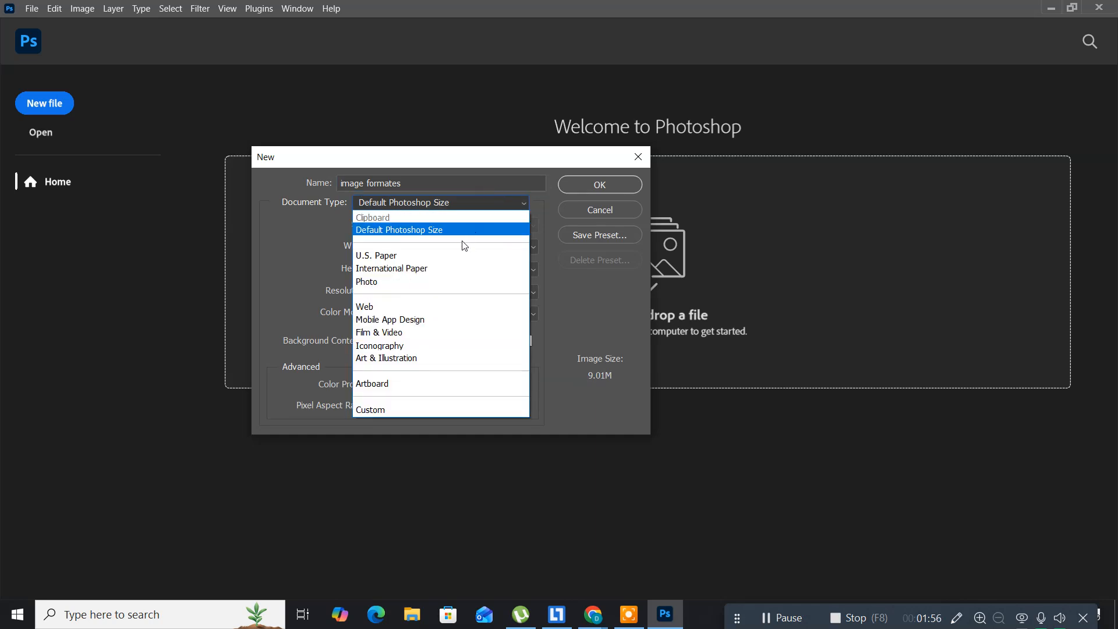
pyautogui.click(447, 233)
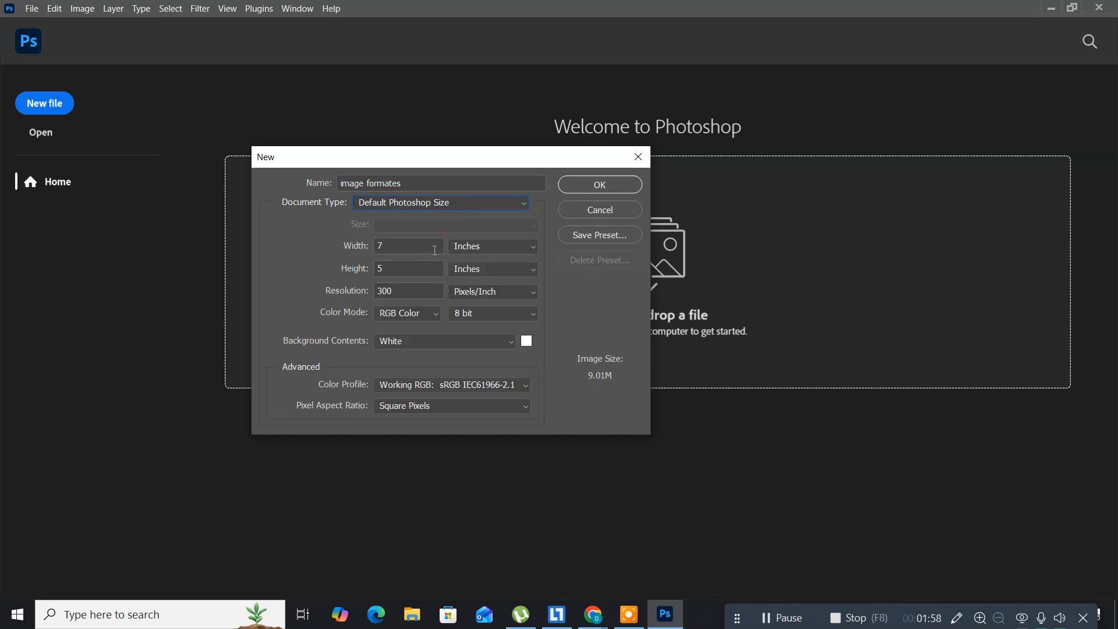
# Step: Create the blank 2100 × 1500 px, 300 ppi canvas, then select the Hand tool
pyautogui.click(583, 184)
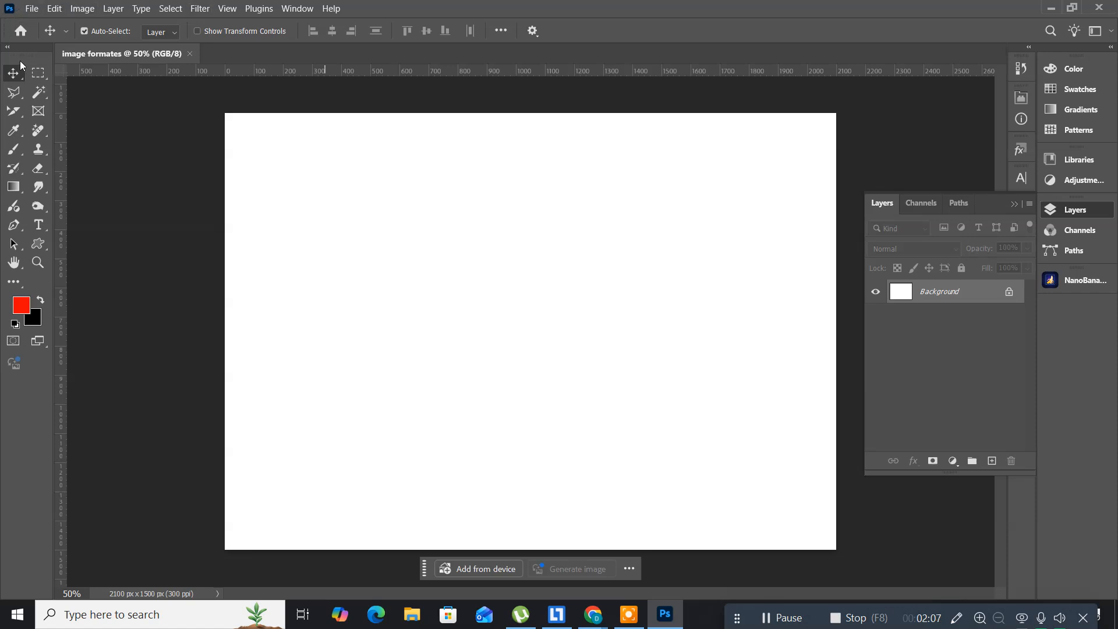
pyautogui.click(37, 241)
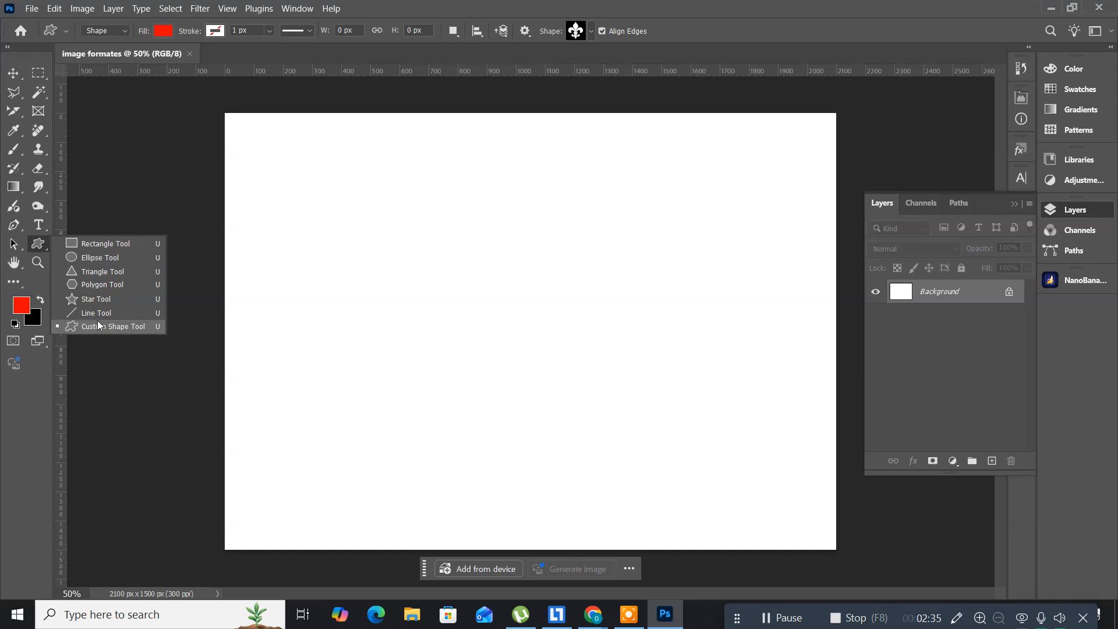
pyautogui.click(41, 248)
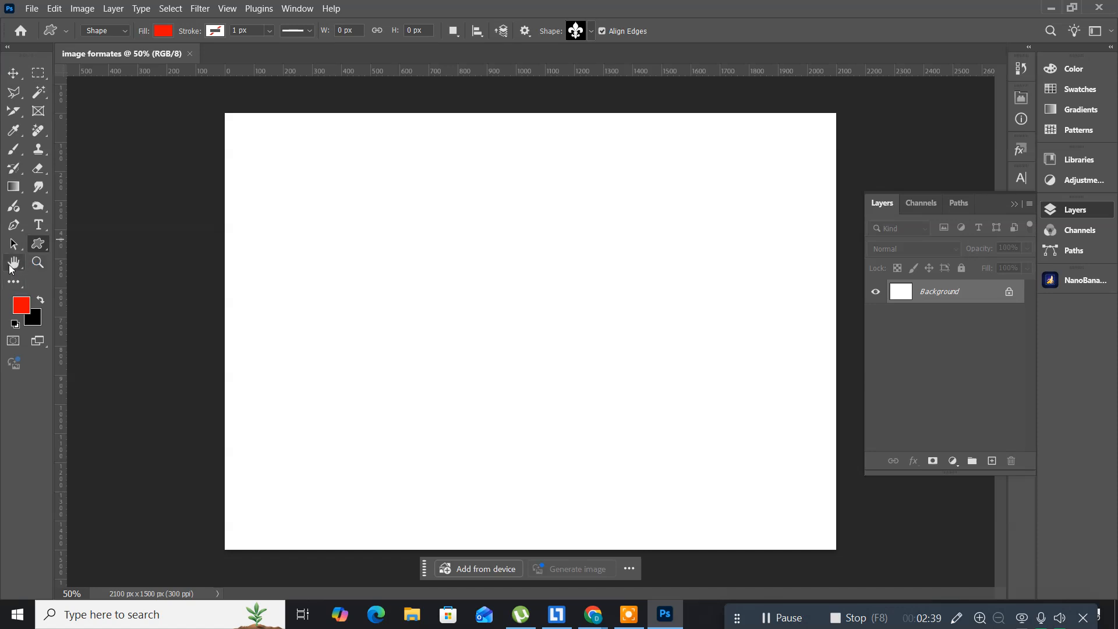
pyautogui.click(14, 265)
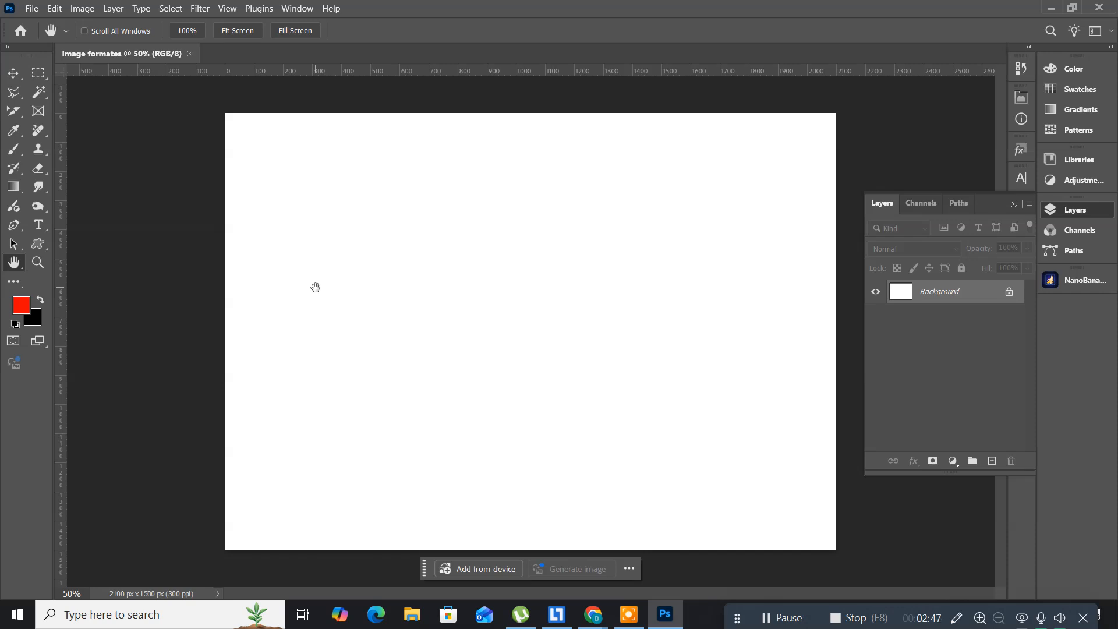
pyautogui.hotkey('ctrl', '+')
pyautogui.hotkey('ctrl', '+')
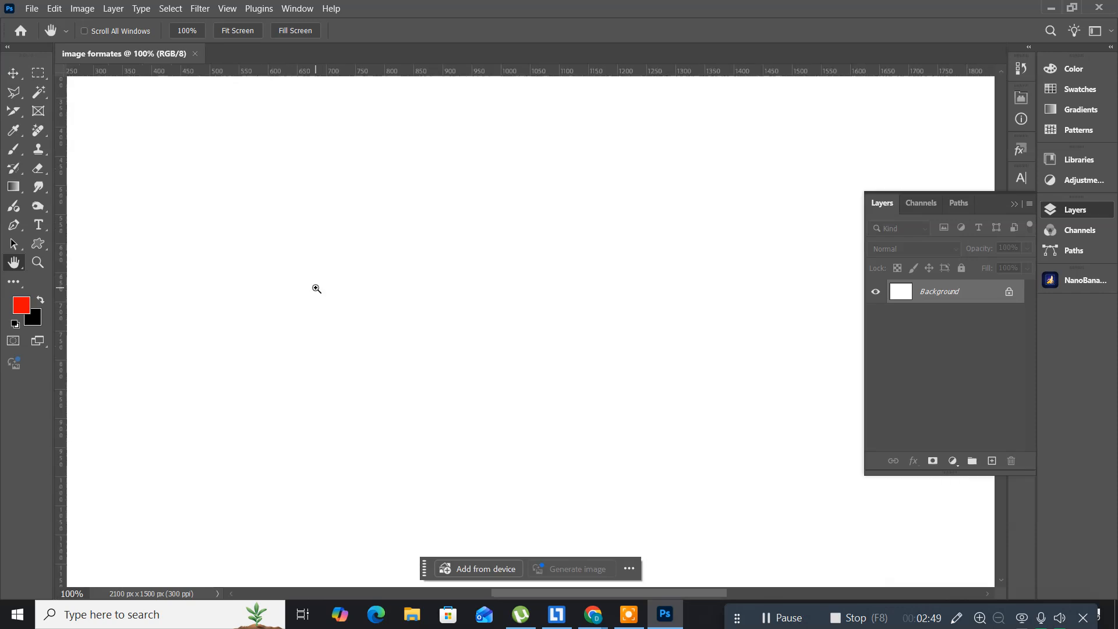
pyautogui.click(258, 273)
pyautogui.hscroll(-5, 499, 369)
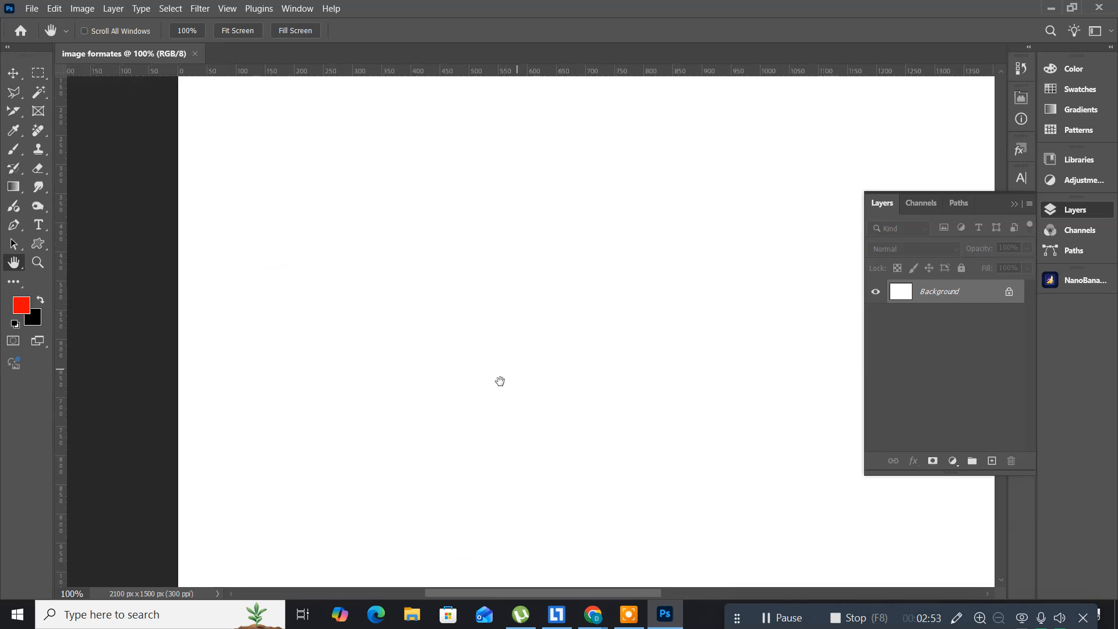
pyautogui.moveTo(499, 381); pyautogui.dragTo(449, 414)
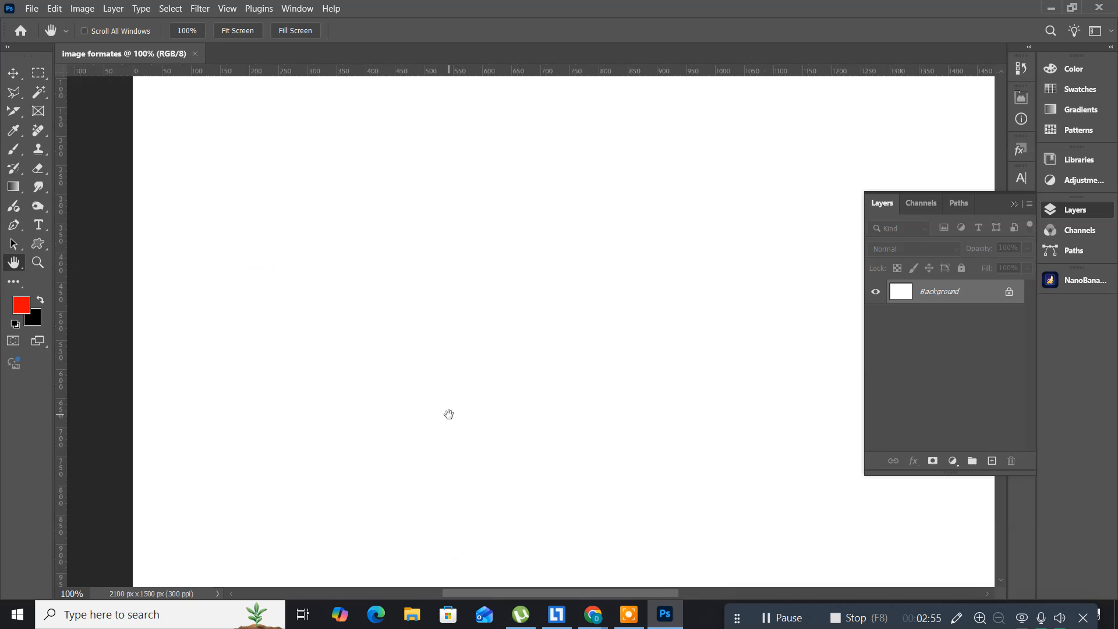
pyautogui.hotkey('ctrl', '0')
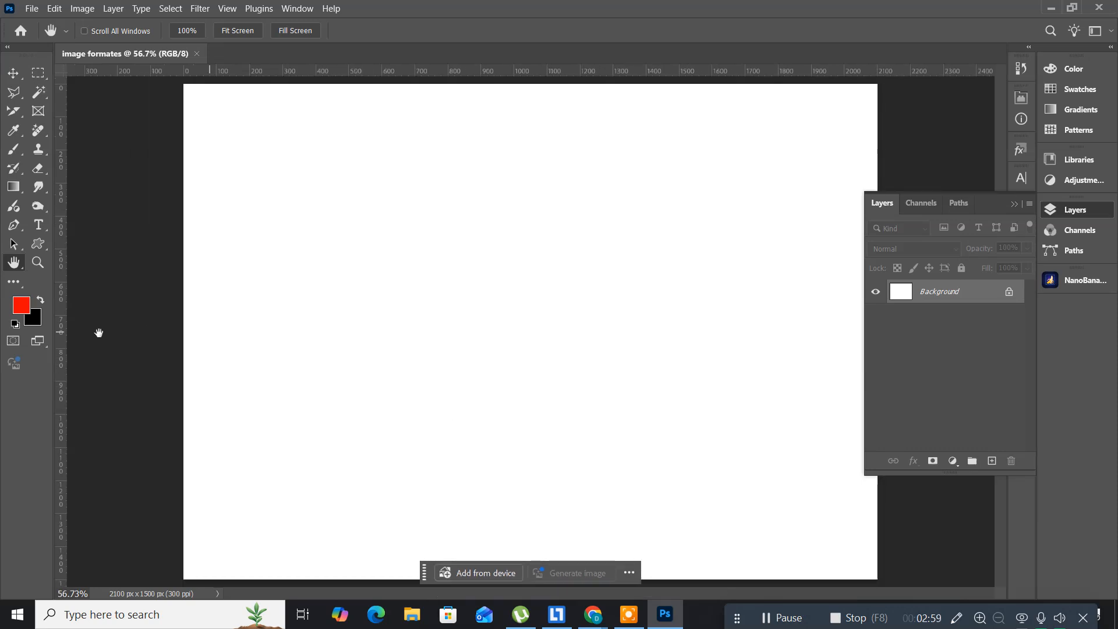
pyautogui.click(38, 263)
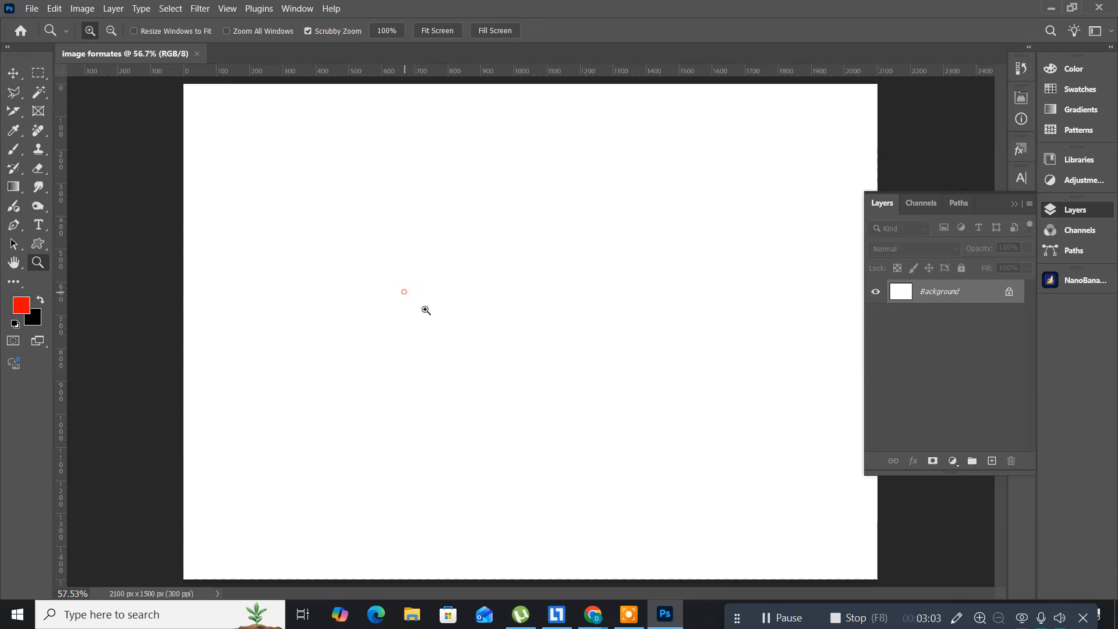
pyautogui.moveTo(425, 307)
pyautogui.mouseDown()
pyautogui.moveTo(464, 337)
pyautogui.moveTo(350, 282)
pyautogui.moveTo(412, 307)
pyautogui.mouseUp()
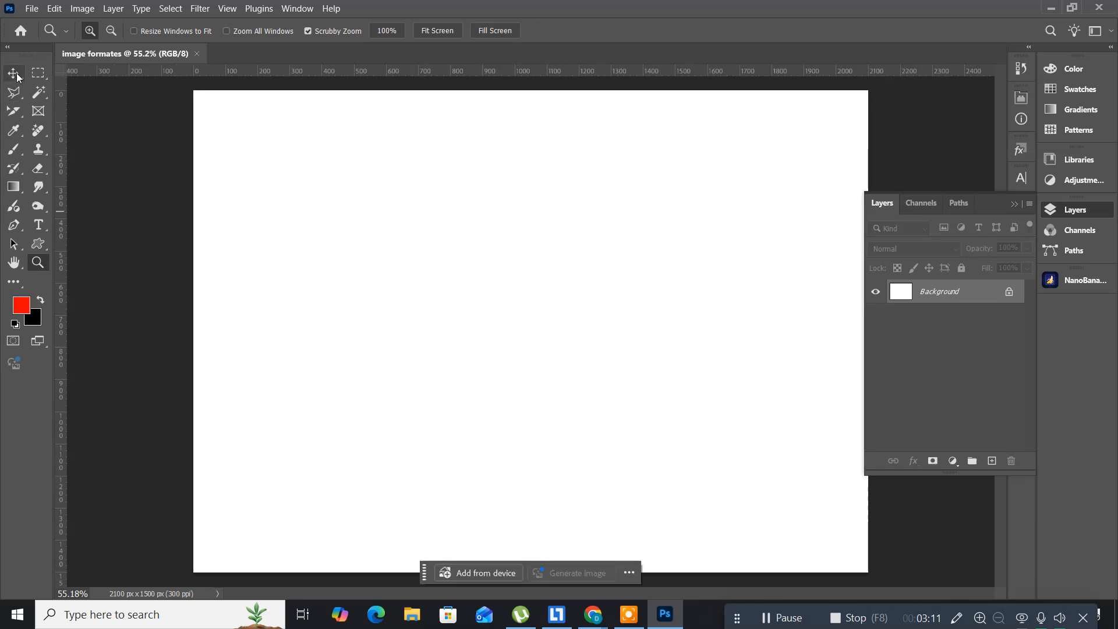
pyautogui.click(16, 74)
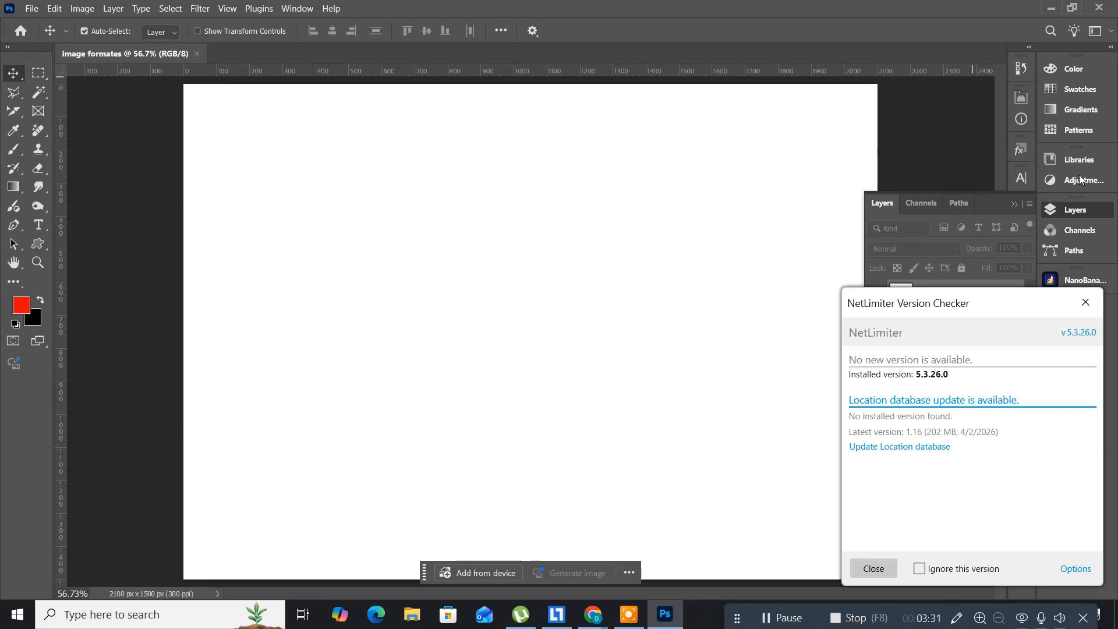
# Step: Dismiss the NetLimiter update notice and close the image formates document
pyautogui.click(1085, 302)
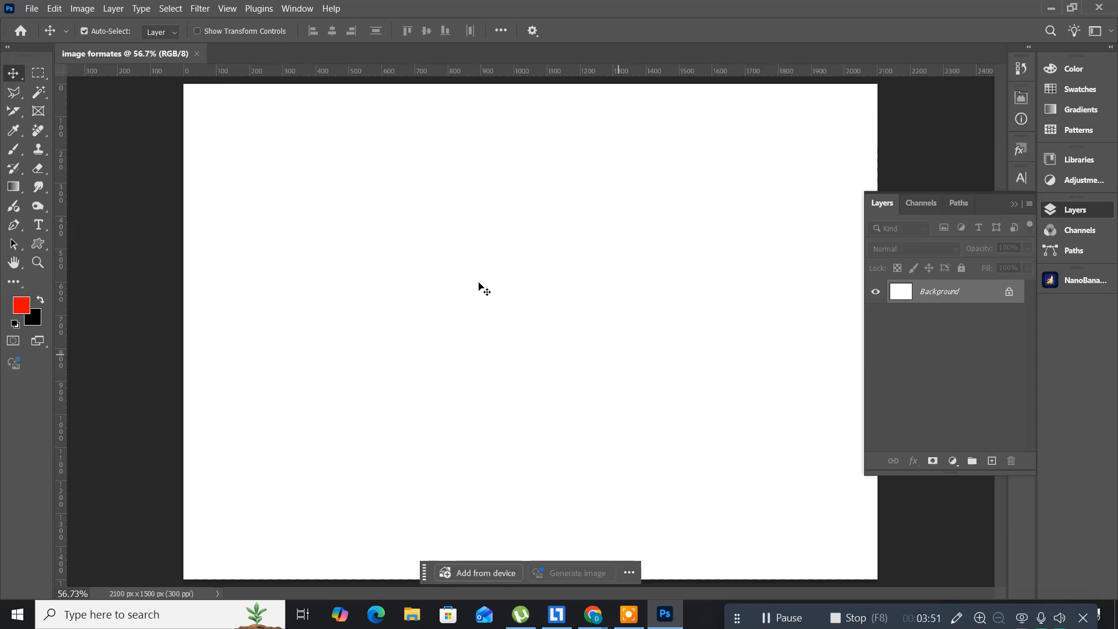
pyautogui.click(196, 54)
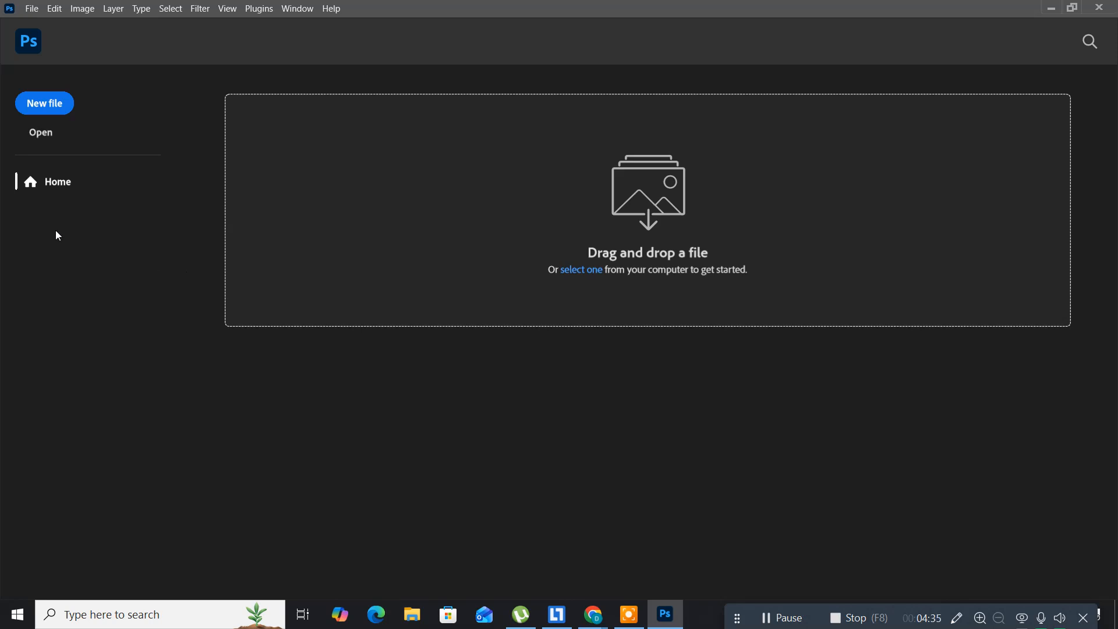
# Step: Name the new document 'vcard' at 9.5 × 5.4 centimetres, 300 ppi, CMYK Color
pyautogui.click(39, 106)
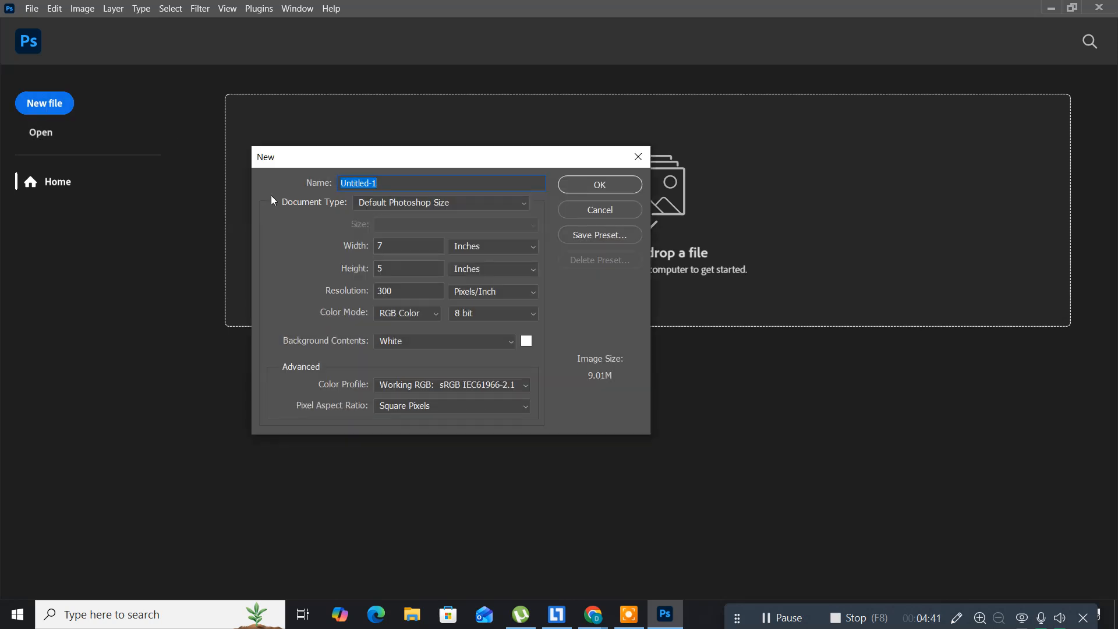
pyautogui.write('vcard')
pyautogui.click(480, 247)
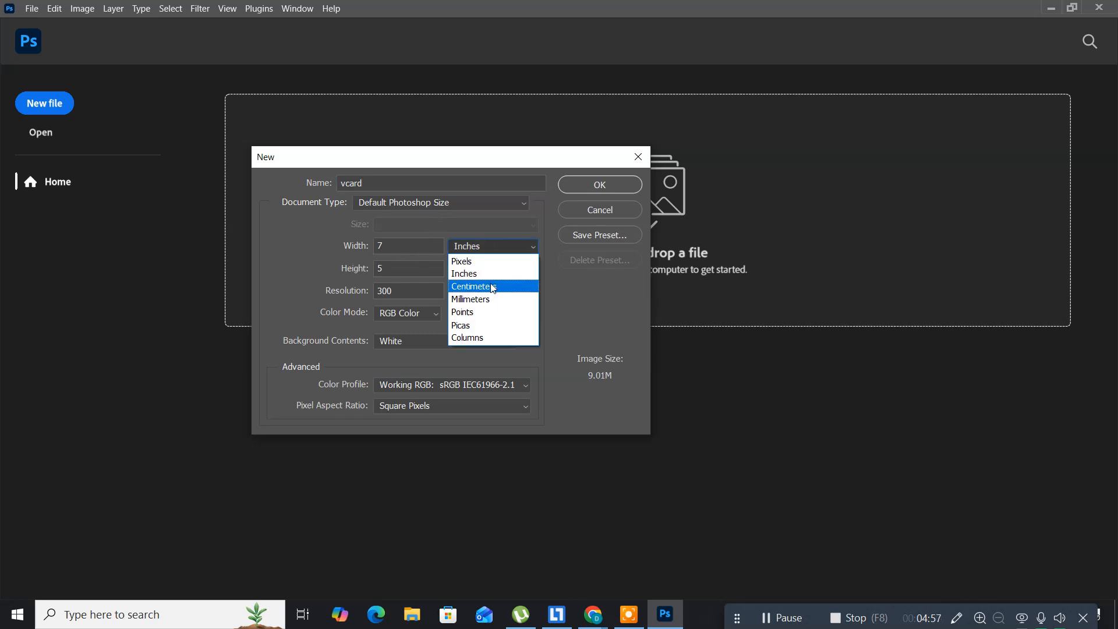
pyautogui.click(493, 287)
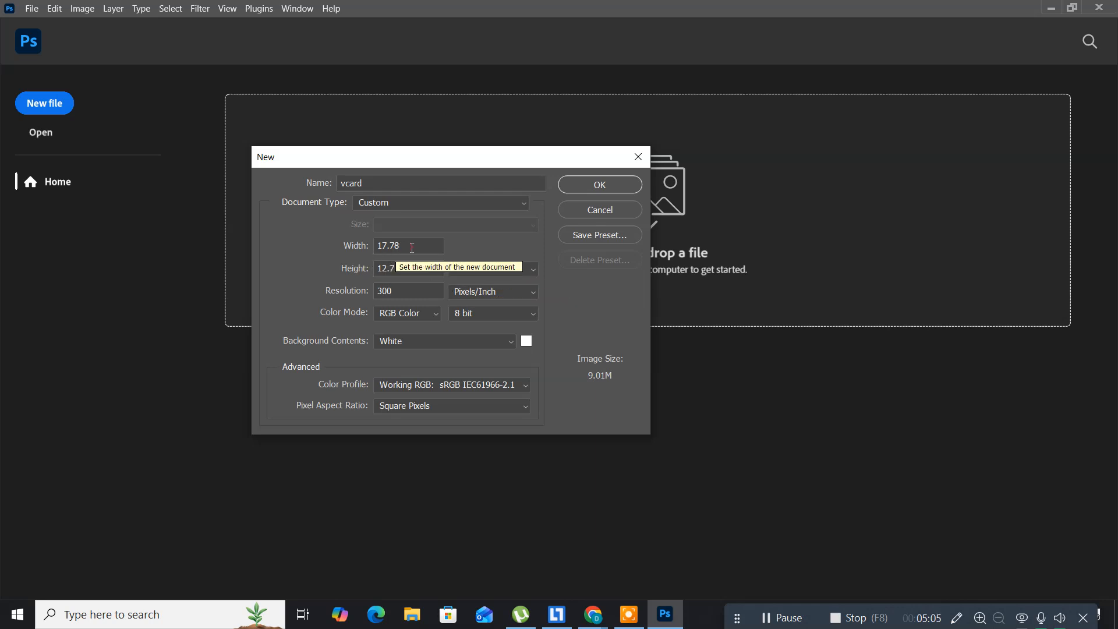
pyautogui.moveTo(412, 248); pyautogui.dragTo(348, 254)
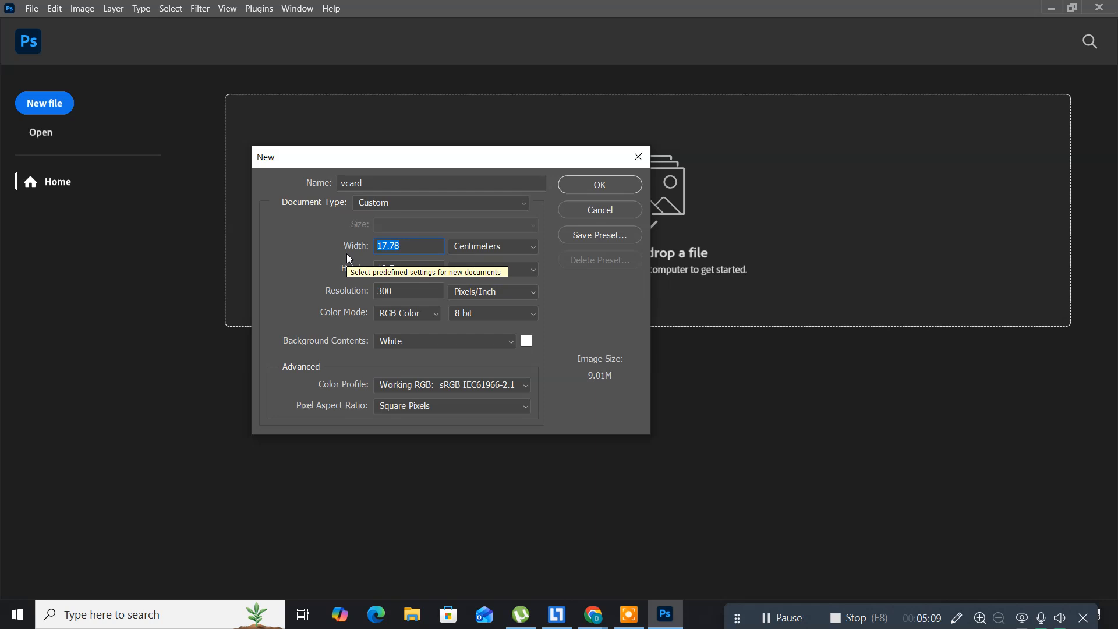
pyautogui.write('9.5')
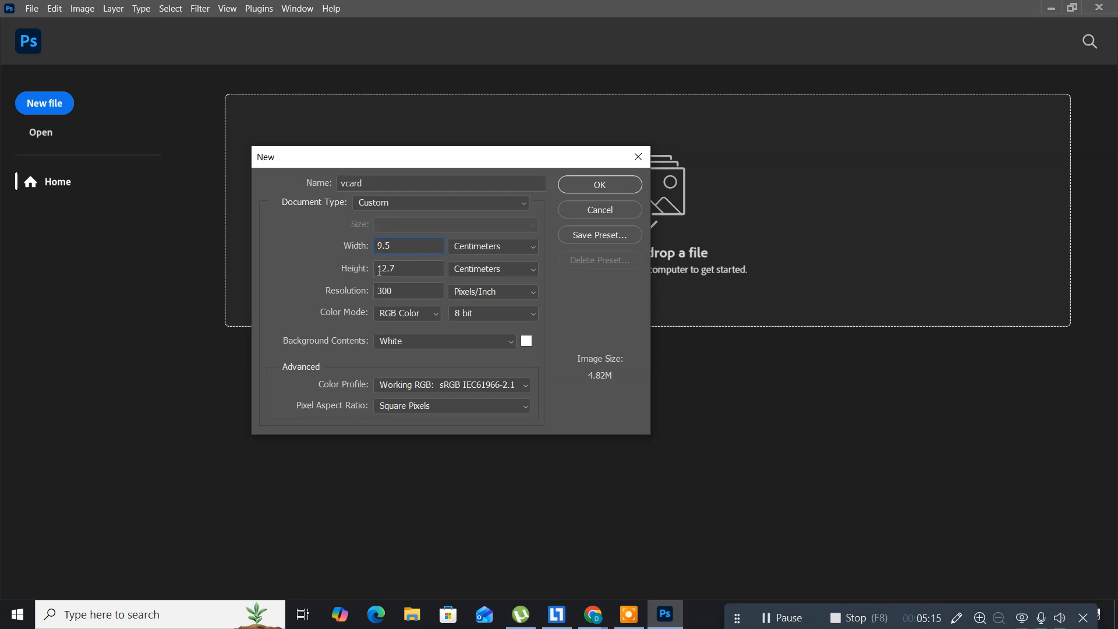
pyautogui.moveTo(411, 267); pyautogui.dragTo(353, 273)
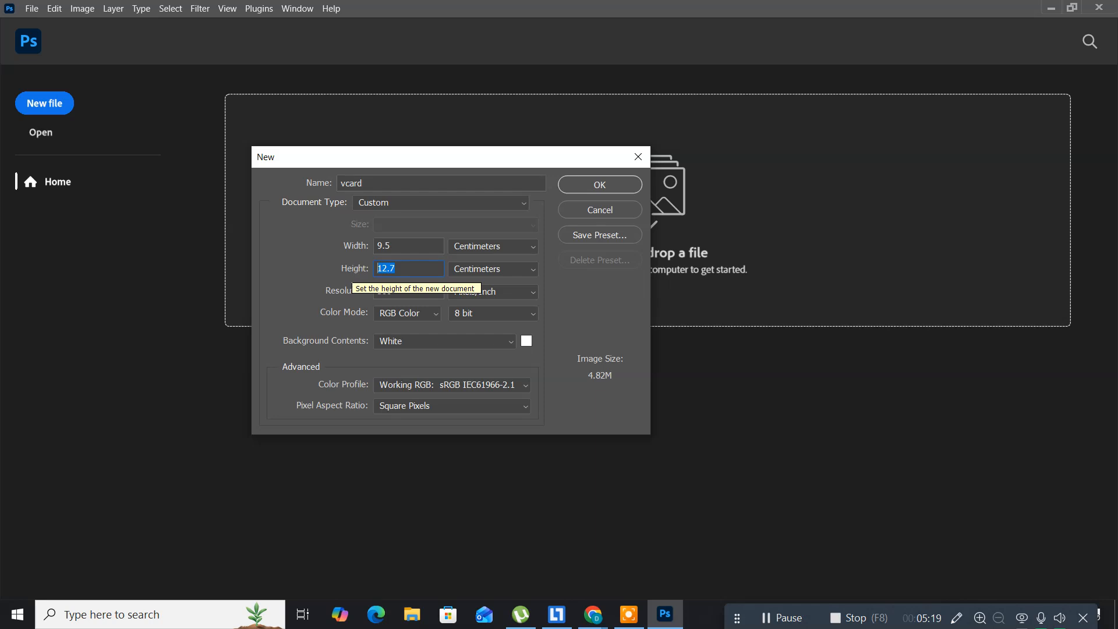
pyautogui.write('5.4')
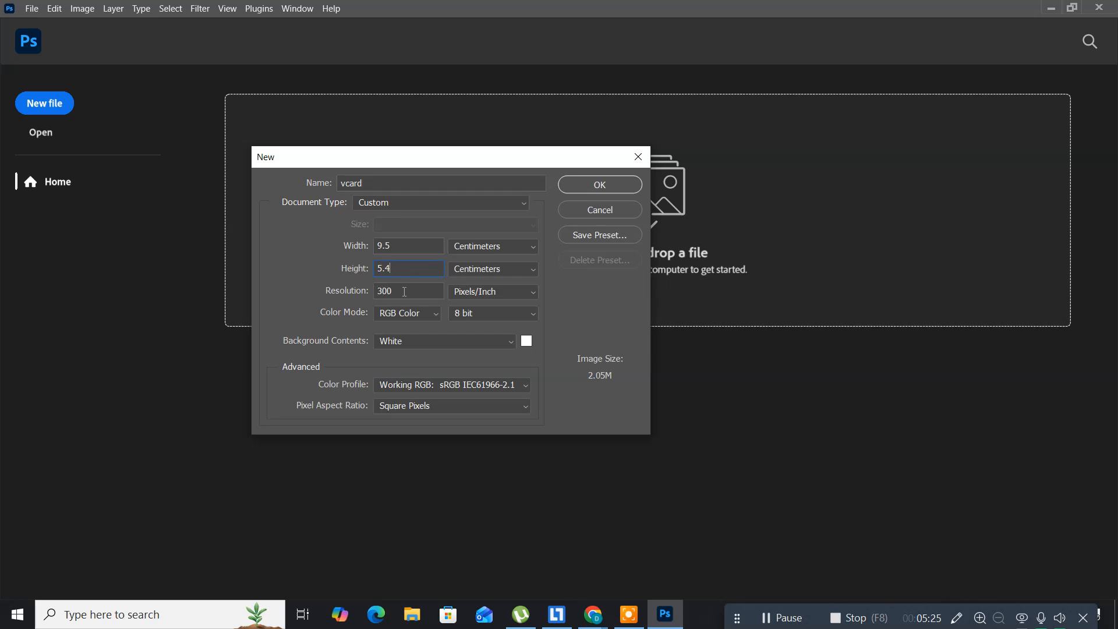
pyautogui.click(432, 313)
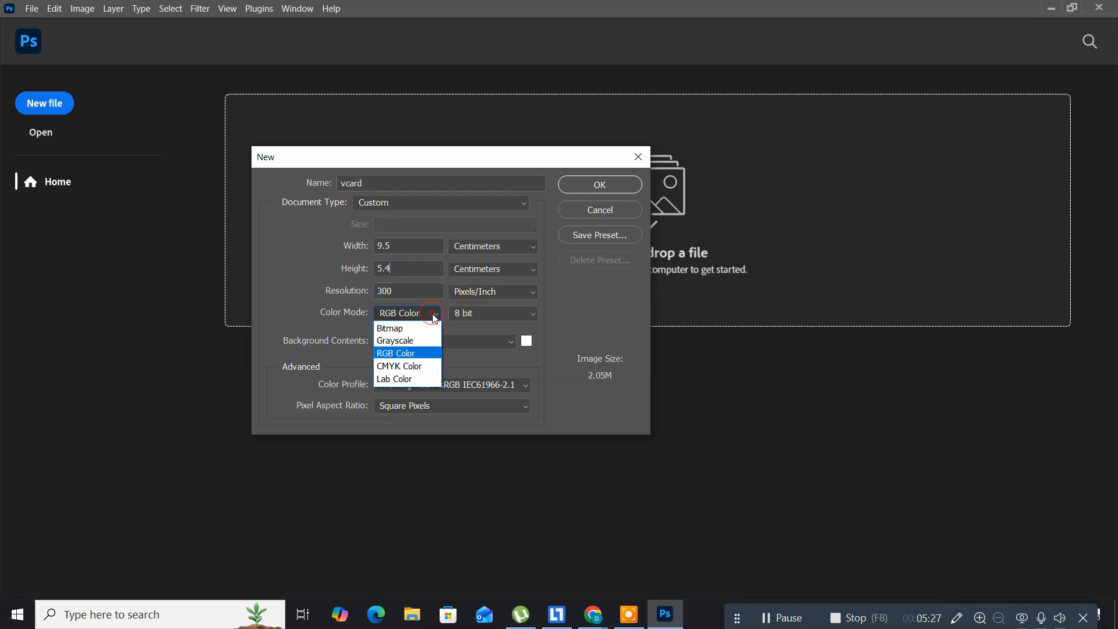
pyautogui.click(401, 367)
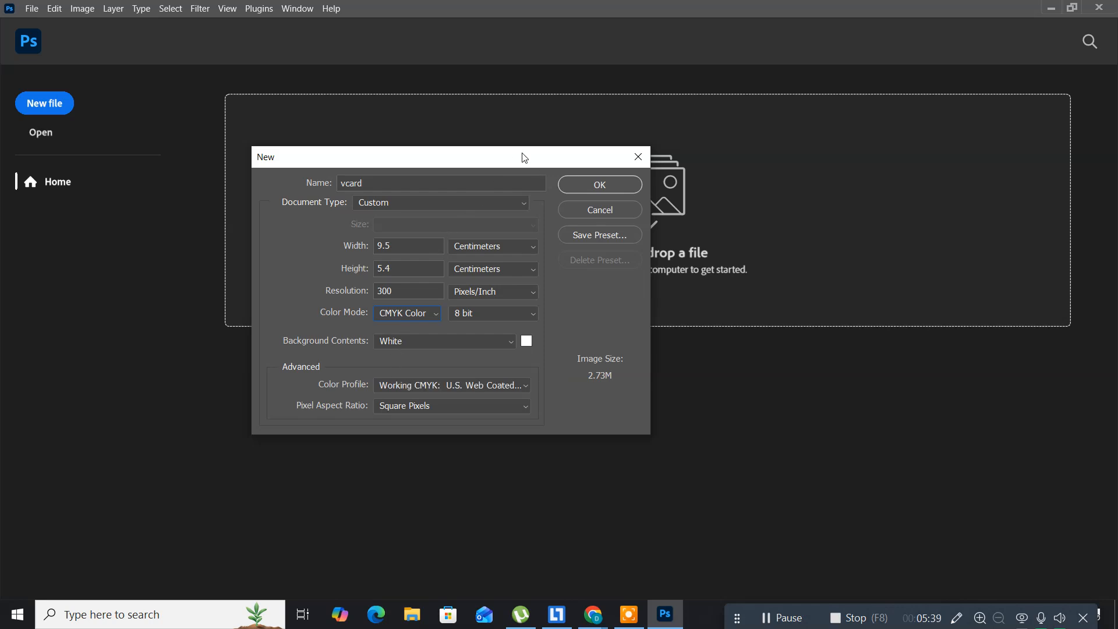
# Step: Create the 1122 × 638 px vcard canvas and toggle the rulers off and back on
pyautogui.click(577, 192)
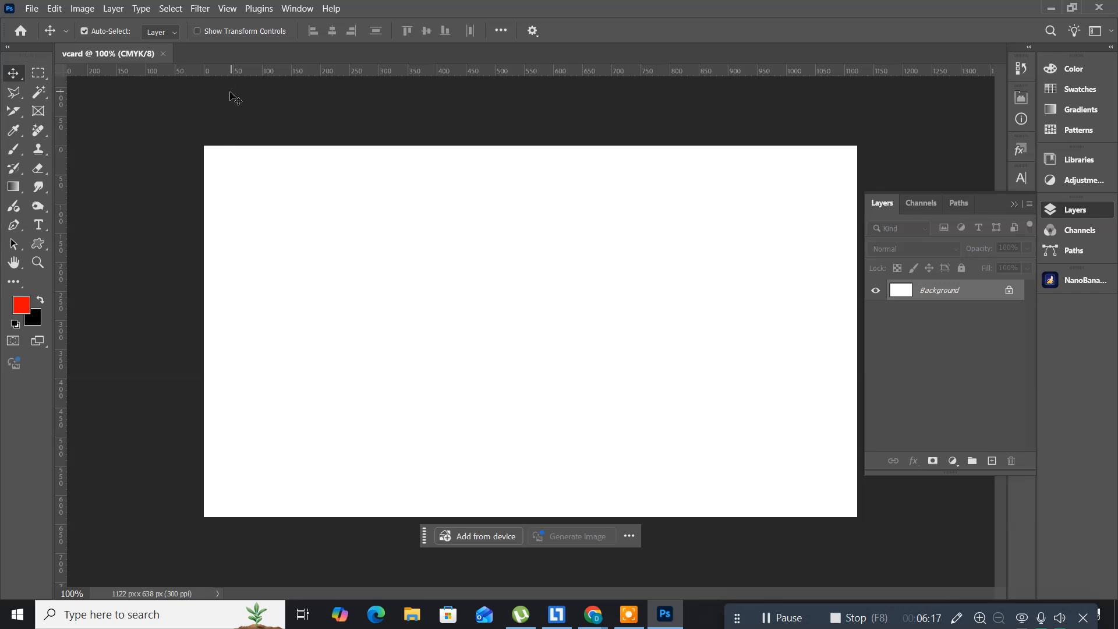
pyautogui.press('ctrl')
pyautogui.hotkey('ctrl', 'r')
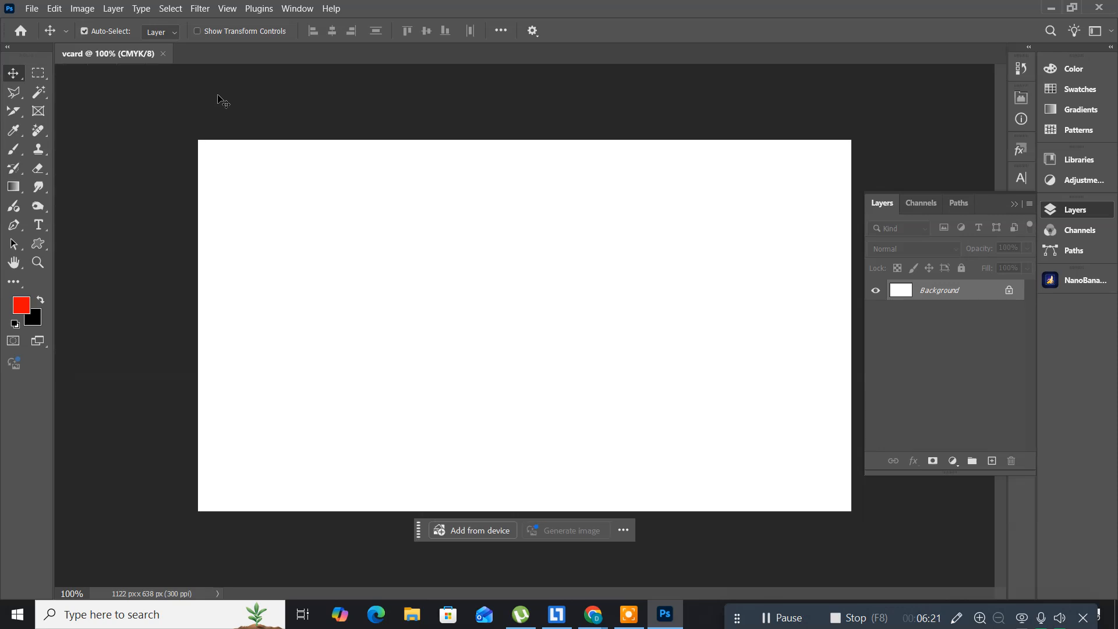
pyautogui.press('ctrl')
pyautogui.hotkey('ctrl', 'r')
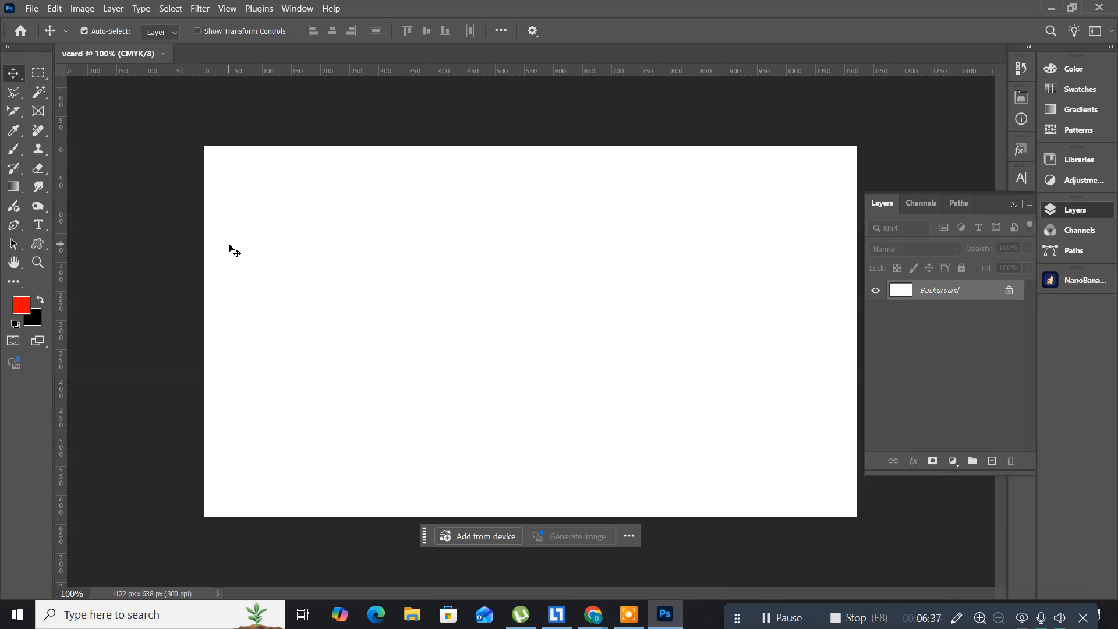
# Step: Add a vertical guide at 0.25 cm for the left margin
pyautogui.click(226, 10)
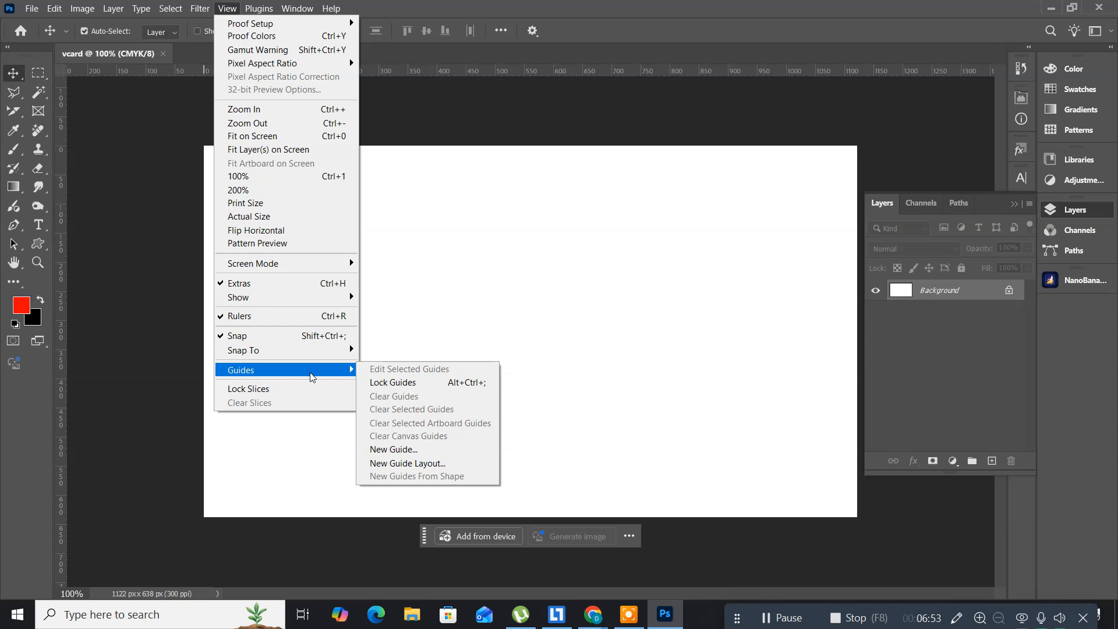
pyautogui.click(402, 452)
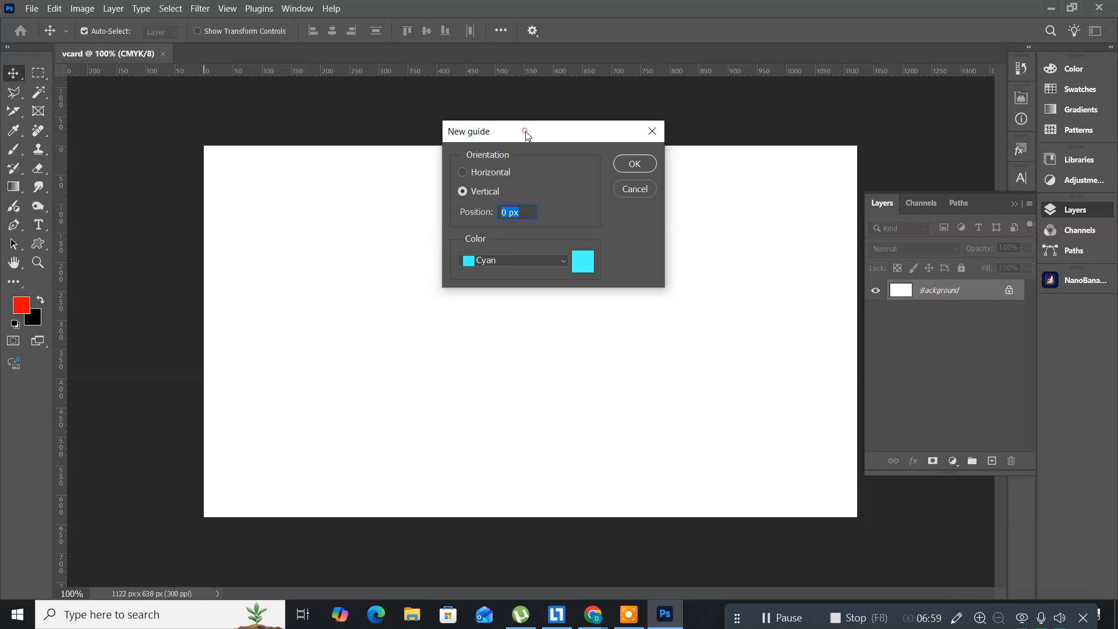
pyautogui.moveTo(525, 136); pyautogui.dragTo(249, 277)
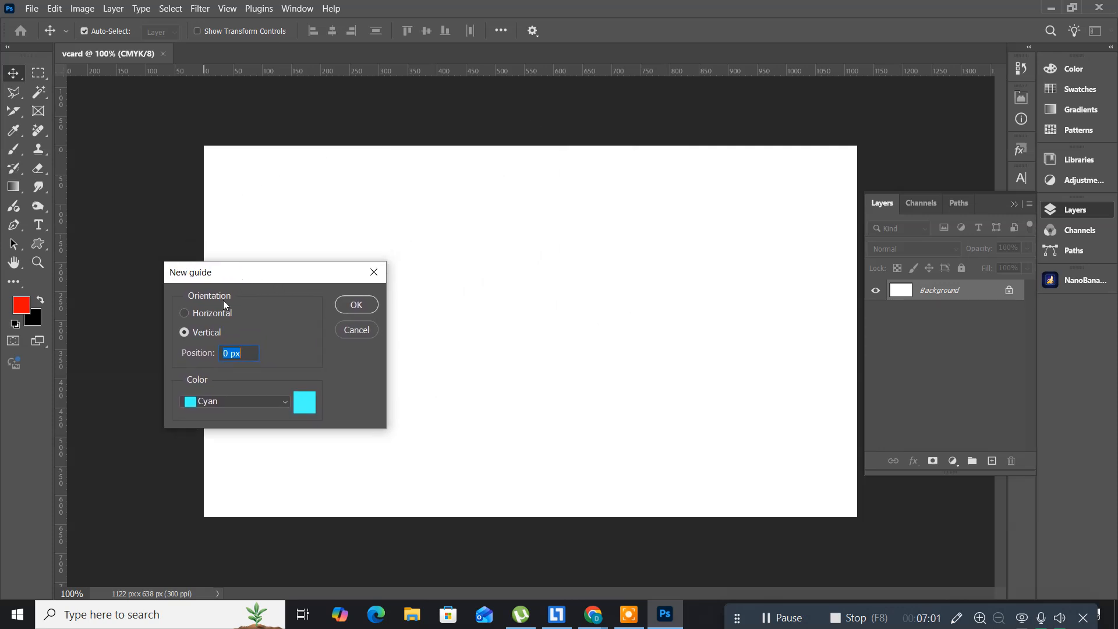
pyautogui.click(243, 353)
pyautogui.doubleClick(243, 353)
pyautogui.write('.25cm')
pyautogui.click(345, 306)
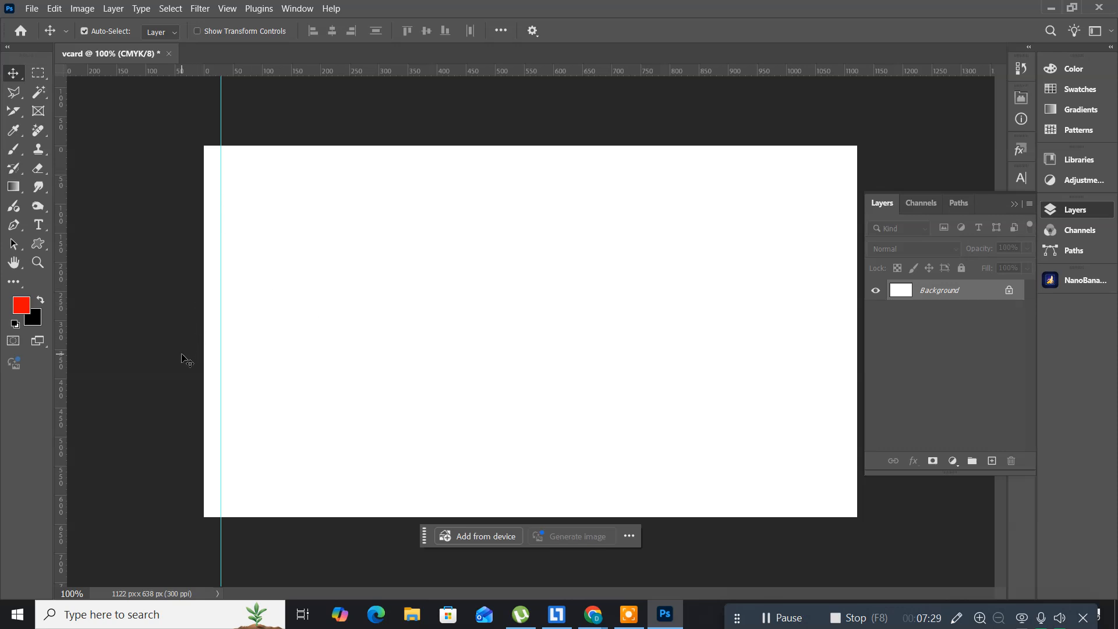
# Step: Add a second vertical guide at 9.25 cm for the right margin
pyautogui.click(228, 9)
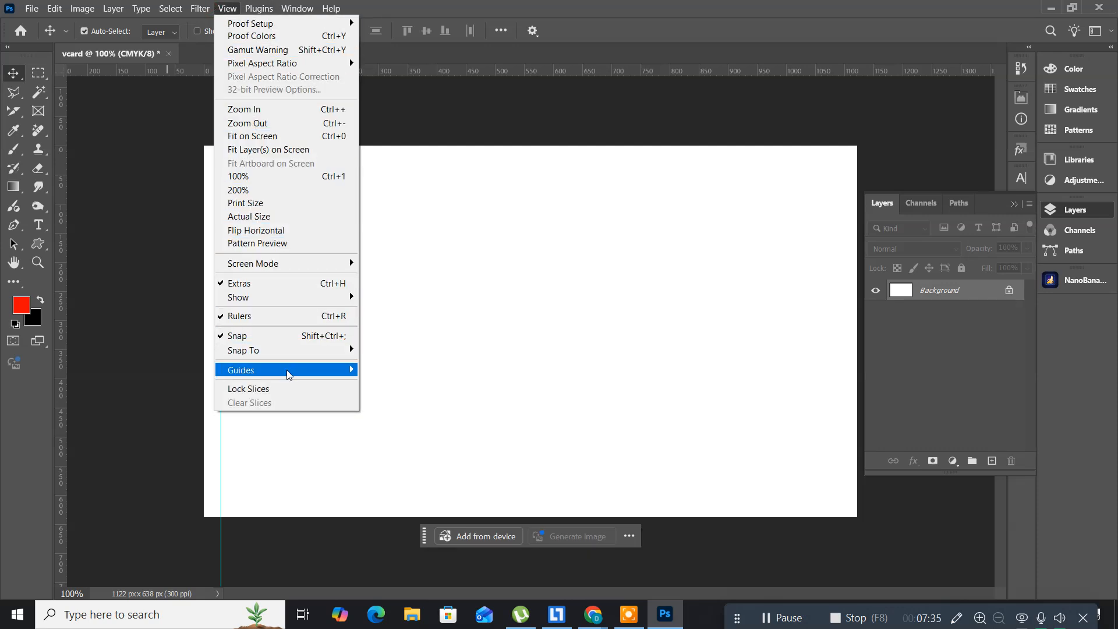
pyautogui.moveTo(289, 371)
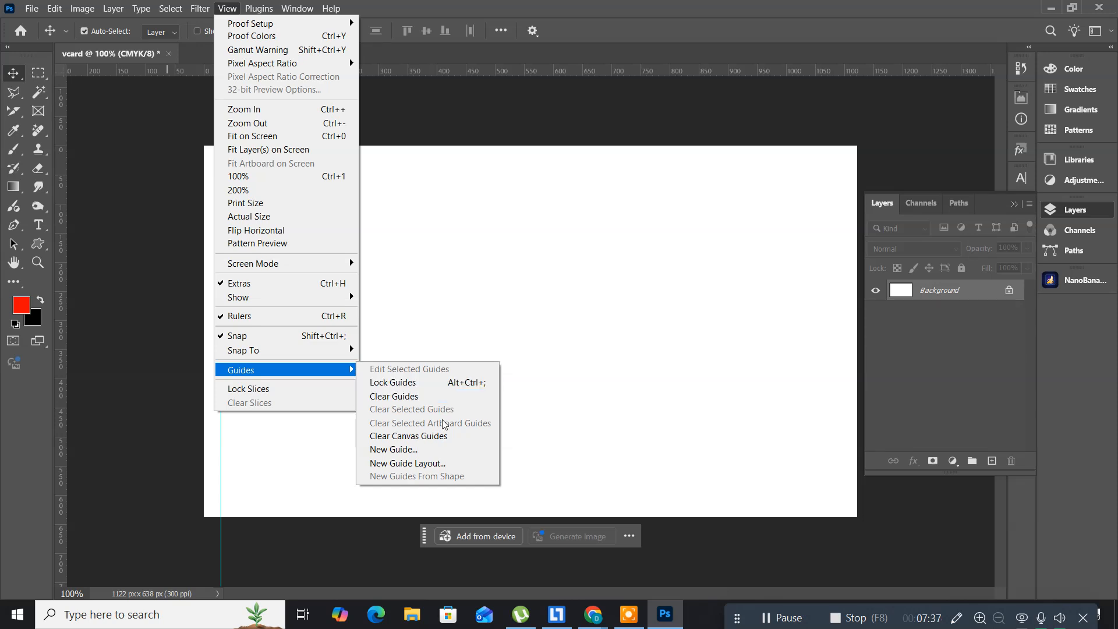
pyautogui.click(434, 451)
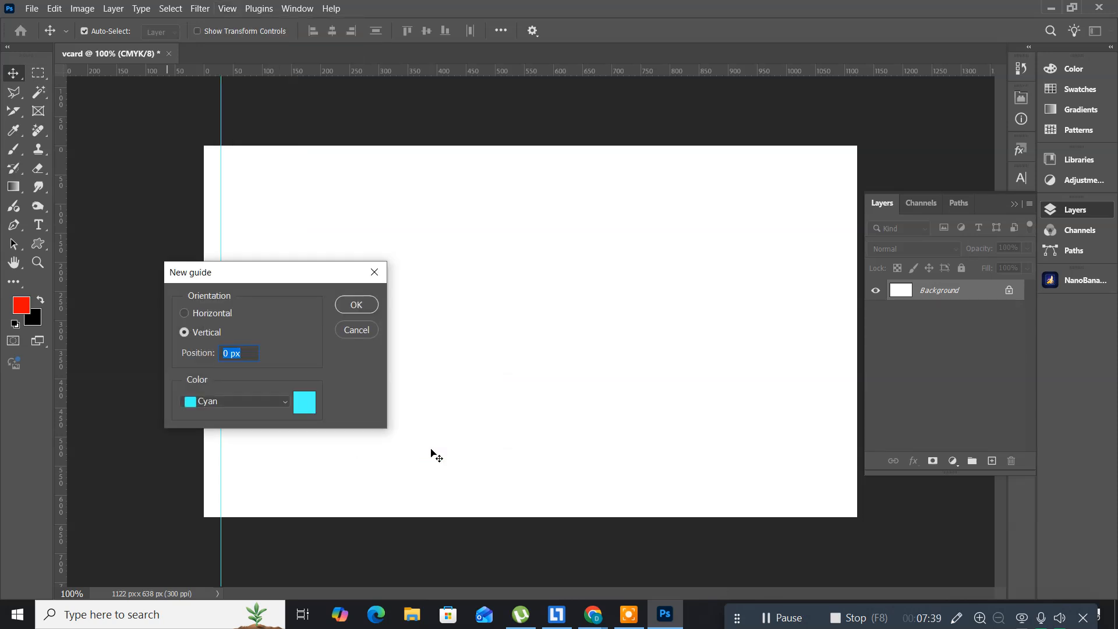
pyautogui.write('9.25cm')
pyautogui.click(357, 311)
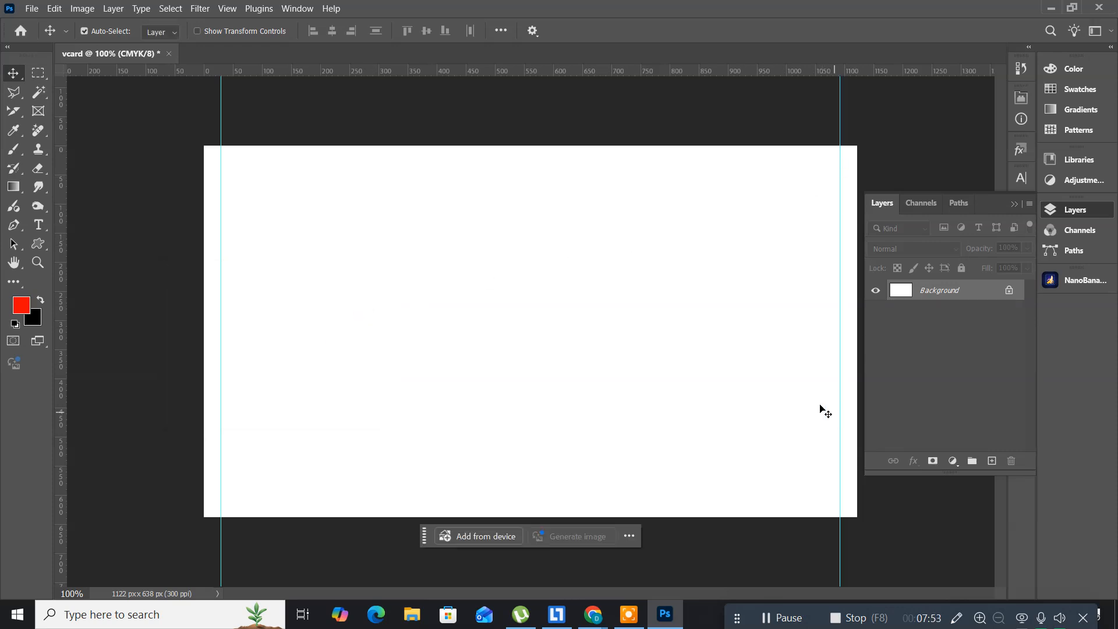
pyautogui.click(229, 12)
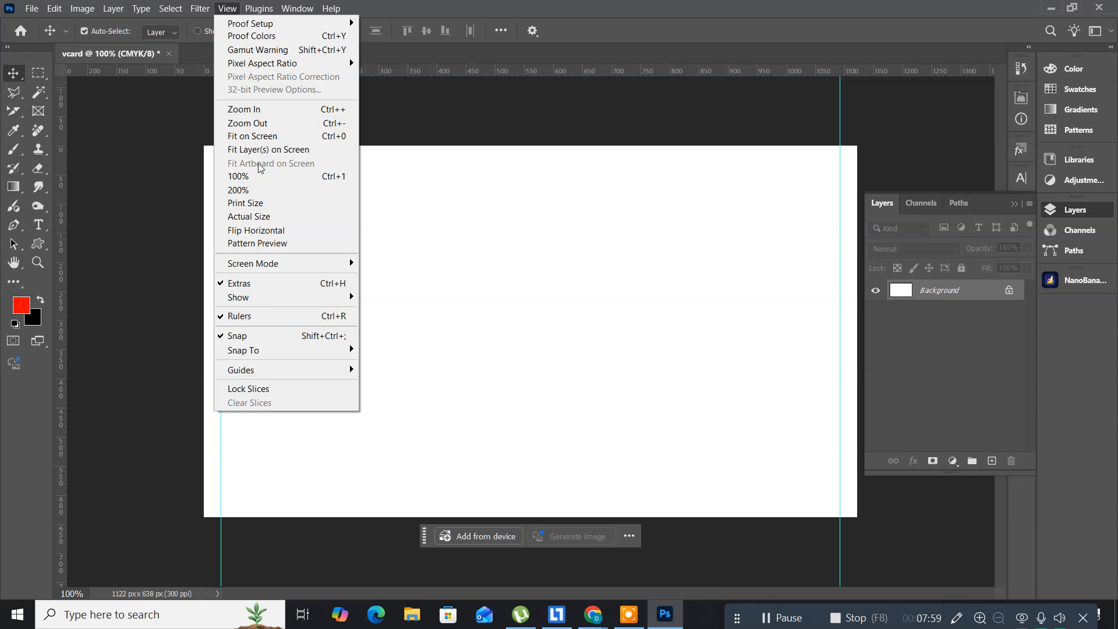
# Step: Add a horizontal guide at 0.2 cm for the top margin
pyautogui.moveTo(318, 371)
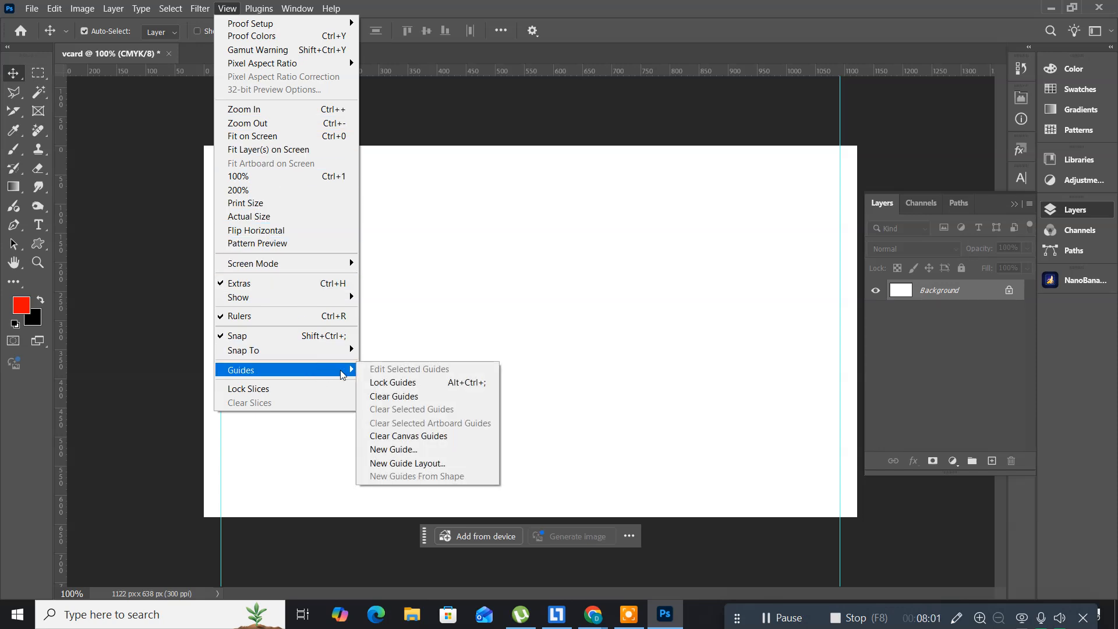
pyautogui.click(408, 450)
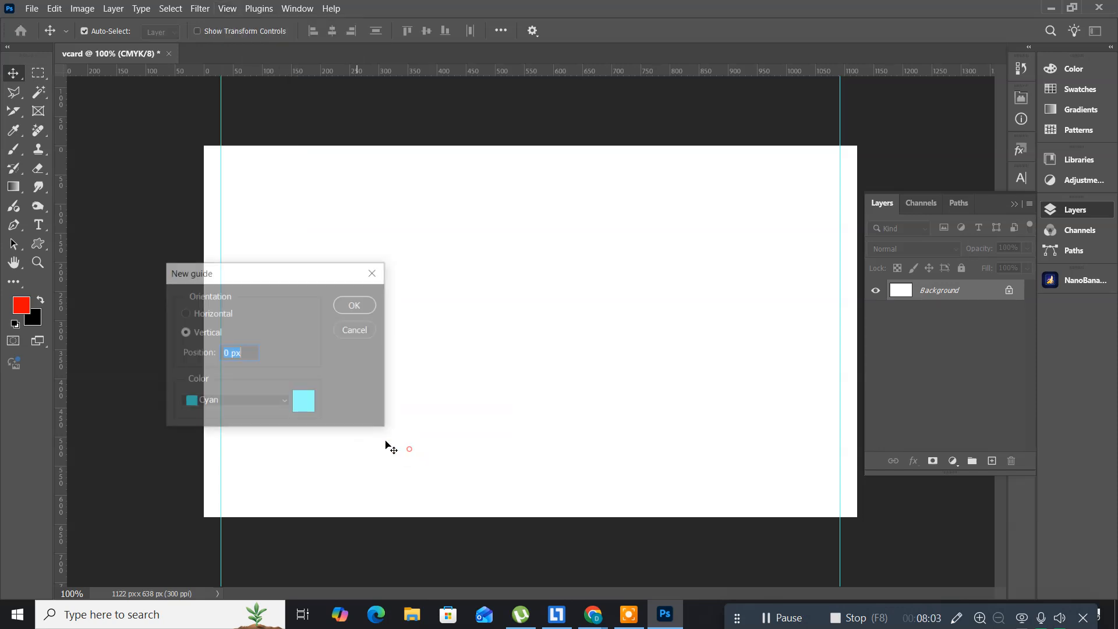
pyautogui.click(190, 314)
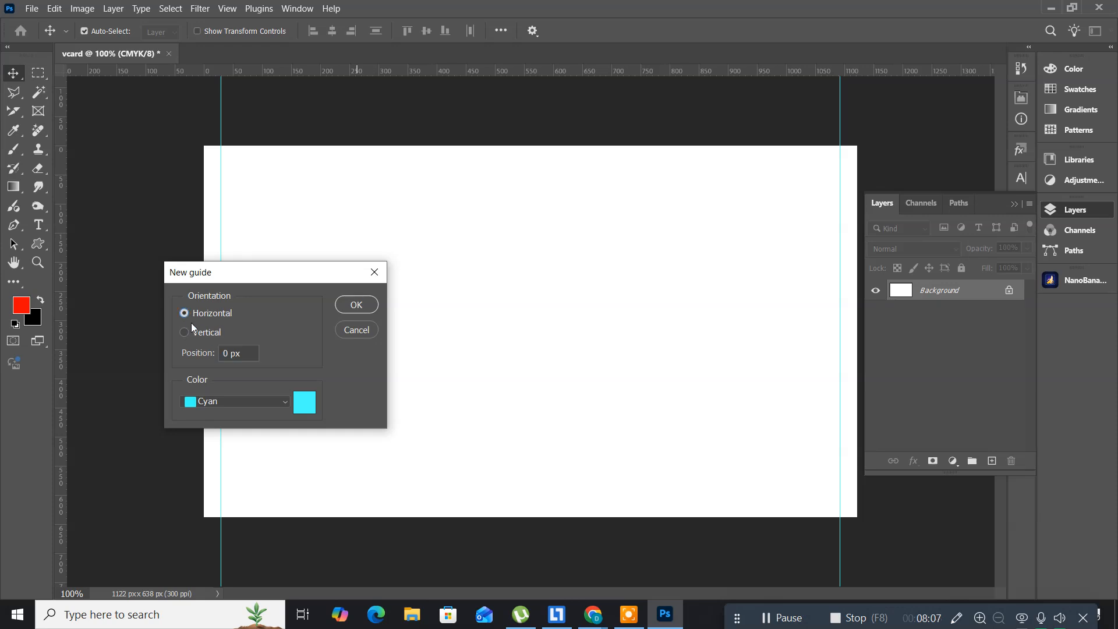
pyautogui.press('Tab')
pyautogui.write('.2cm')
pyautogui.click(355, 304)
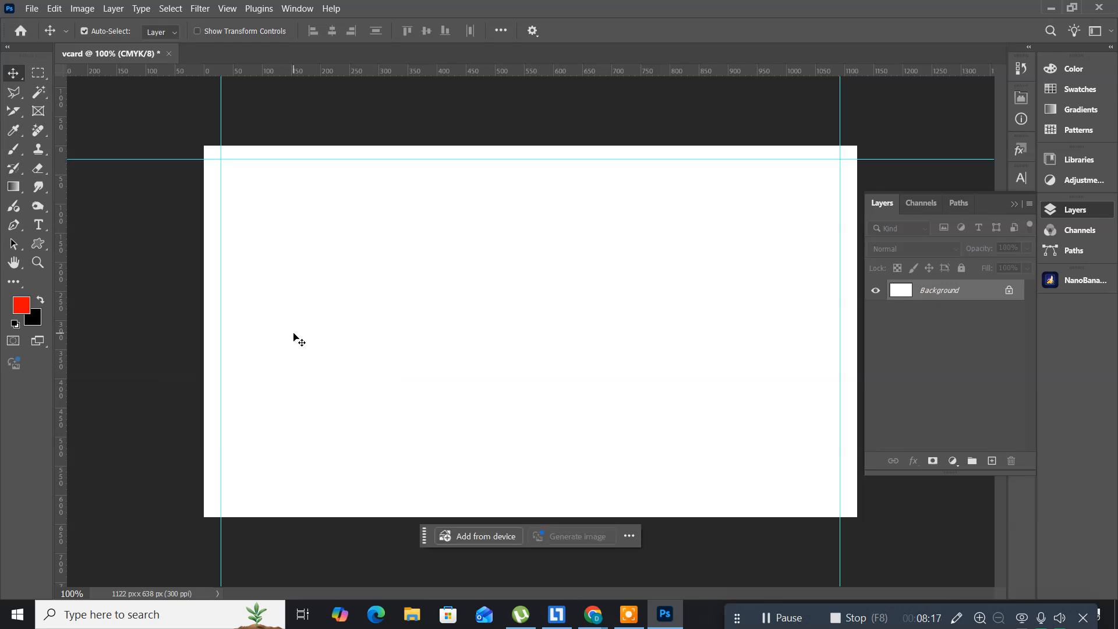
# Step: Add a horizontal guide at 5.2 cm for the bottom margin
pyautogui.click(225, 10)
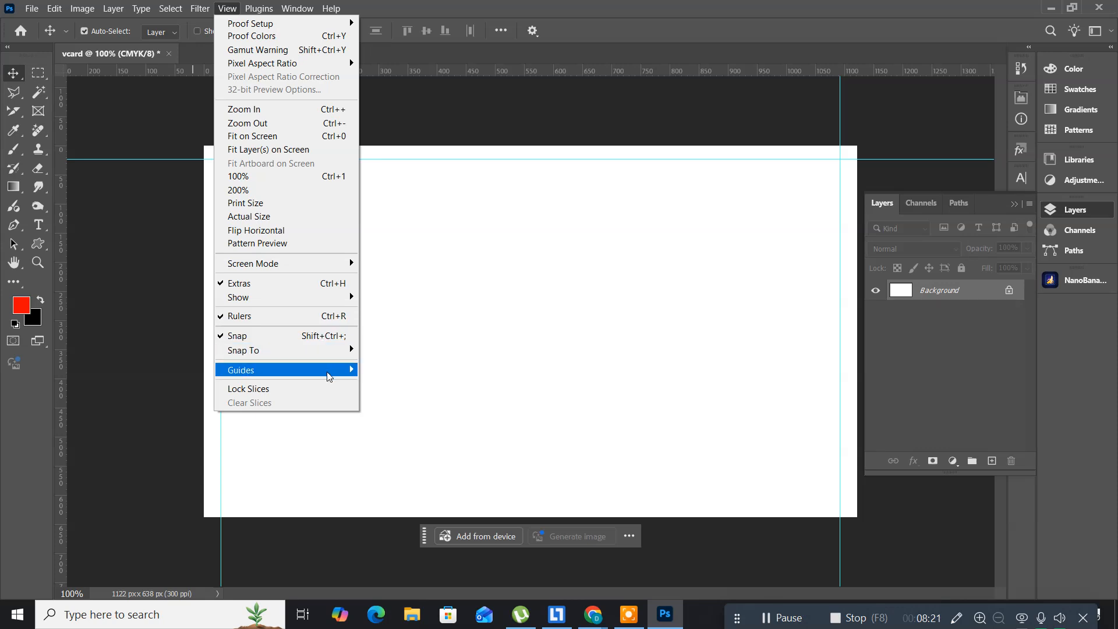
pyautogui.moveTo(326, 370)
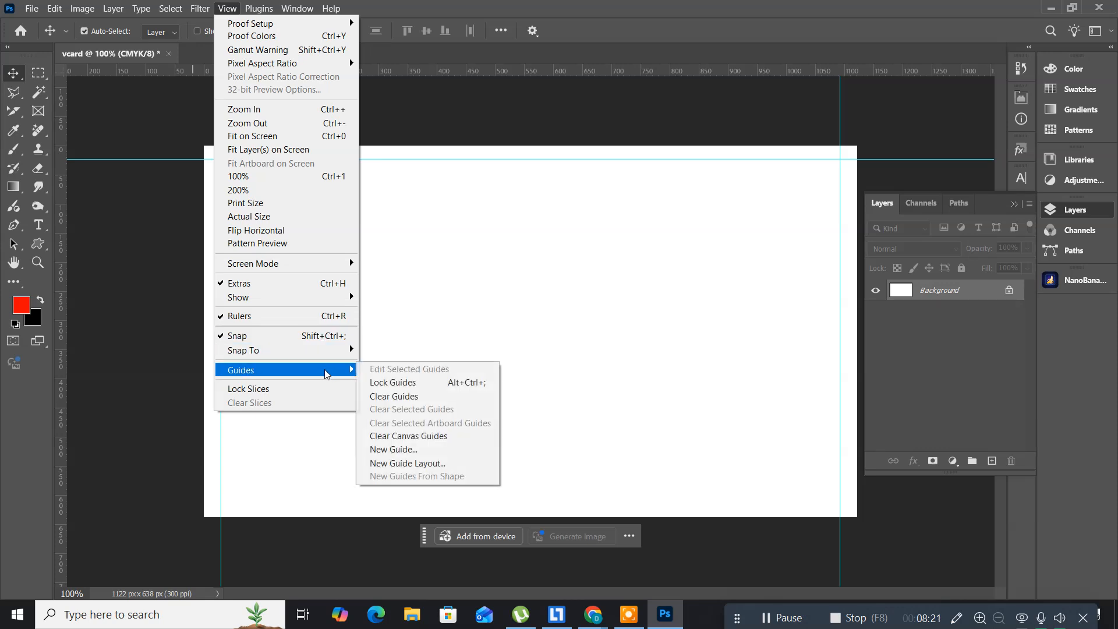
pyautogui.click(429, 449)
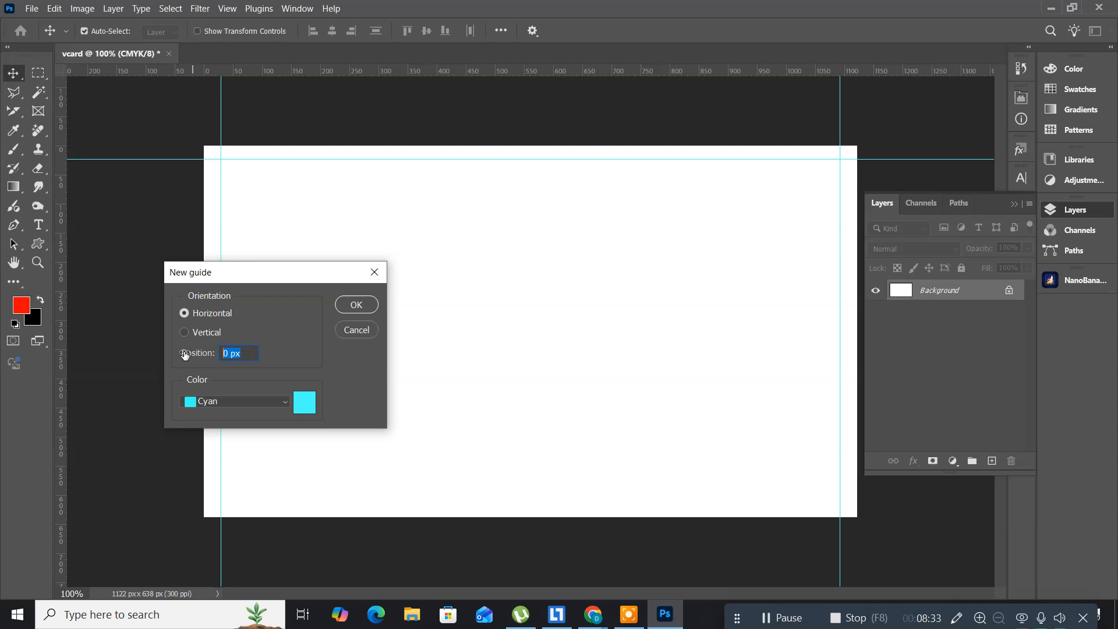
pyautogui.write('5.2cm')
pyautogui.click(353, 304)
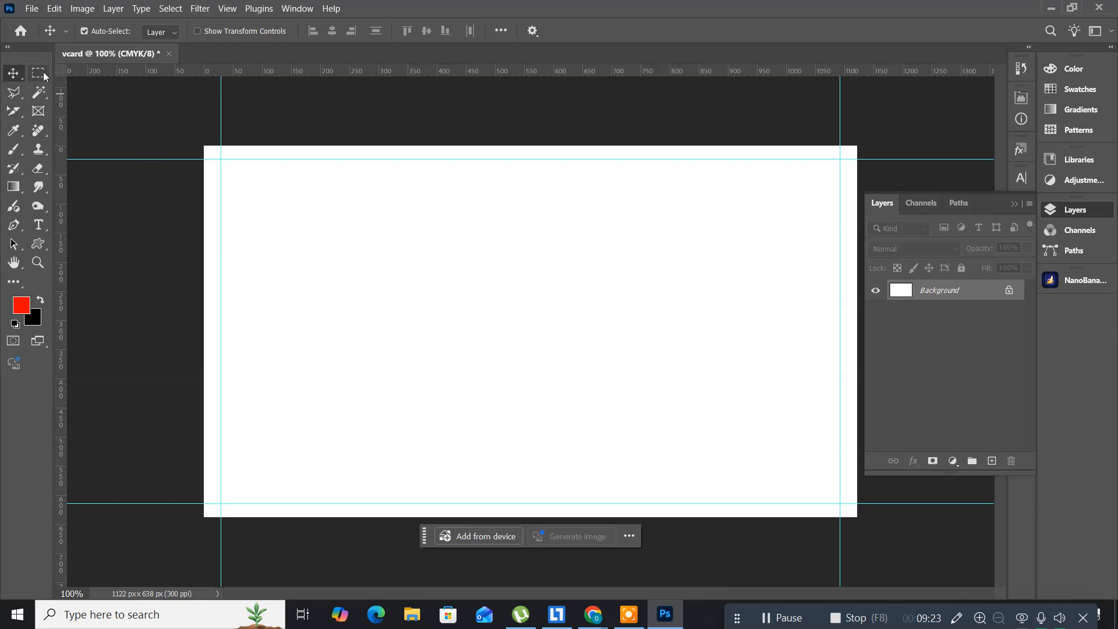
pyautogui.click(40, 77)
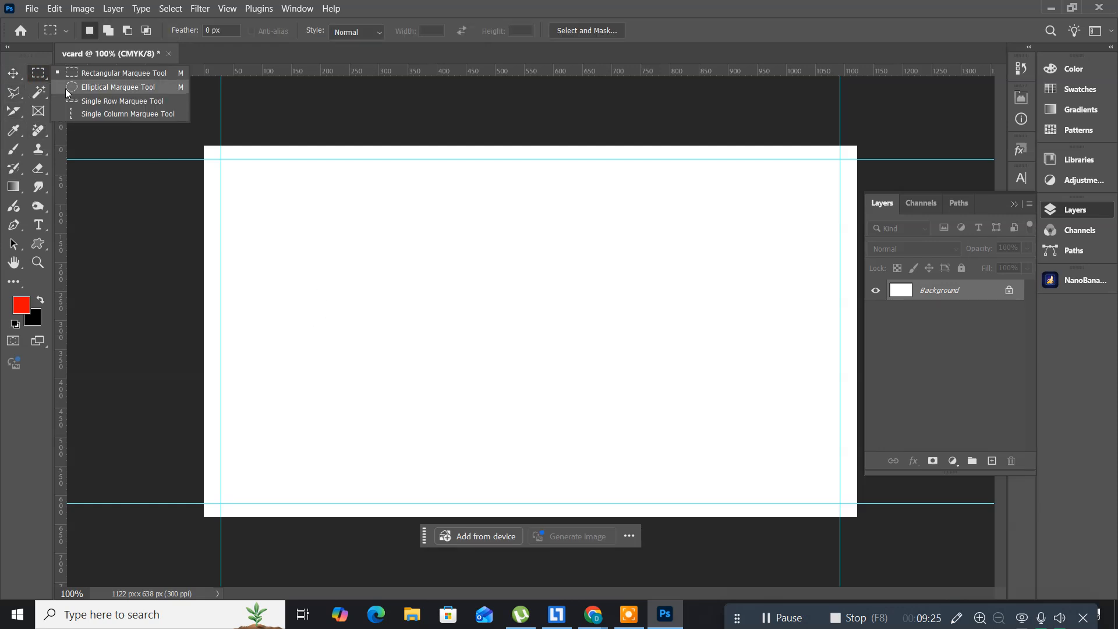
# Step: Select a 1 px row across the lower card with the Single Row Marquee Tool
pyautogui.click(111, 104)
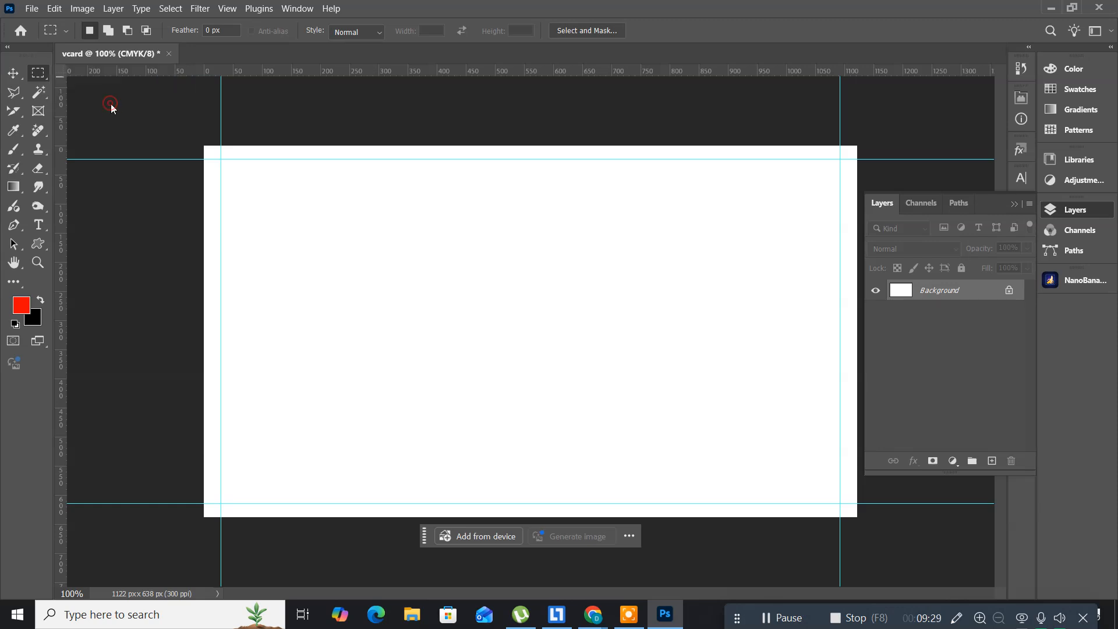
pyautogui.moveTo(341, 344); pyautogui.dragTo(332, 398)
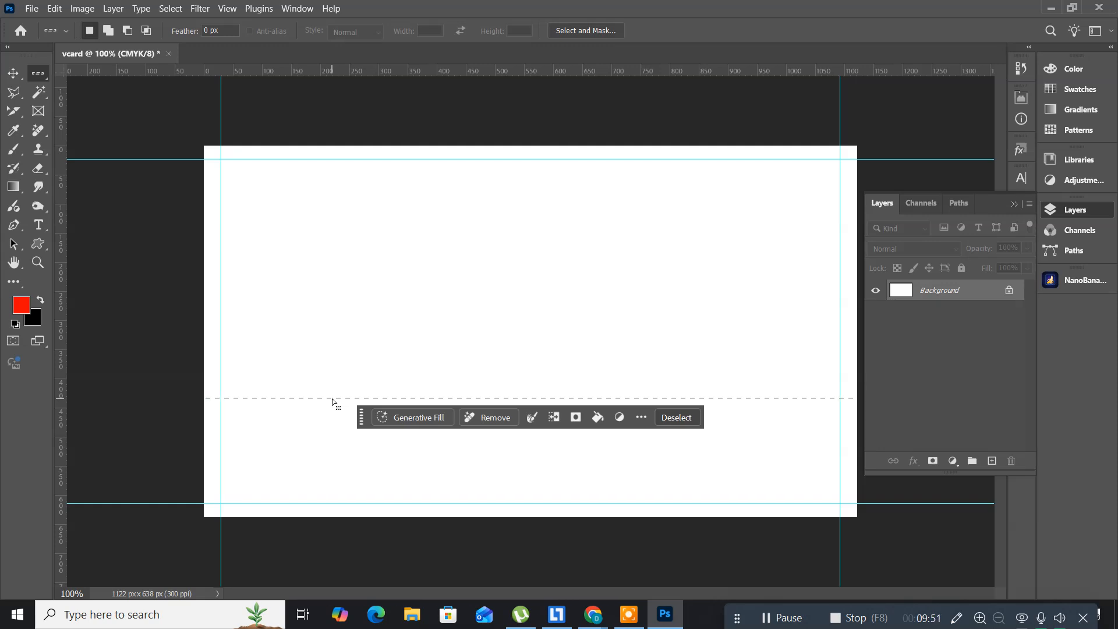
pyautogui.click(114, 9)
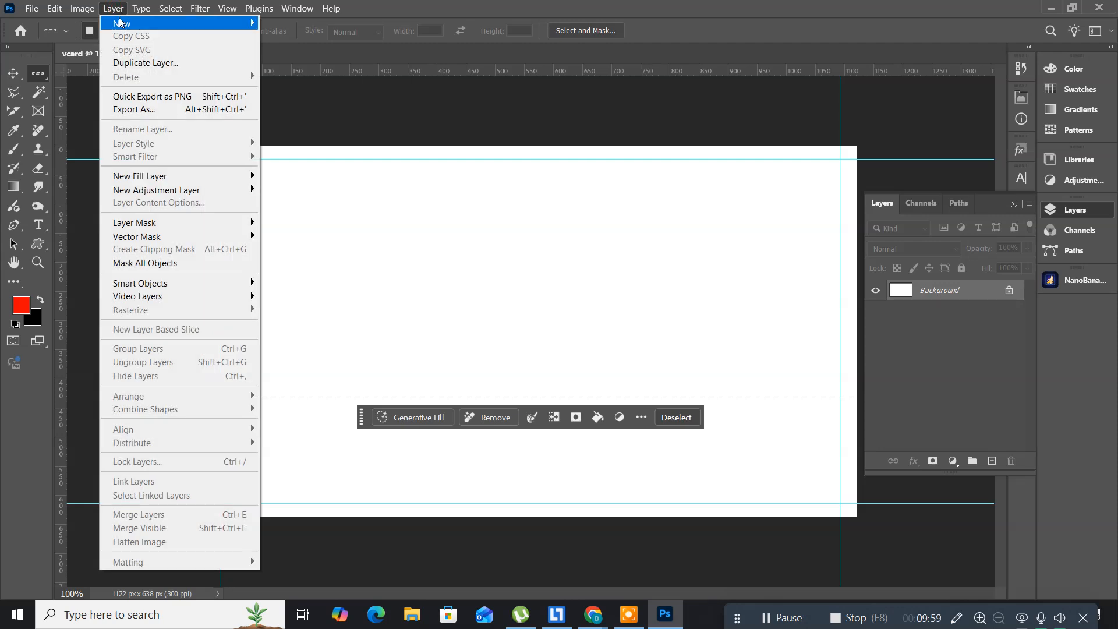
# Step: Create a new blank layer through Layer > New > Layer, keeping the default name Layer 1
pyautogui.moveTo(178, 22)
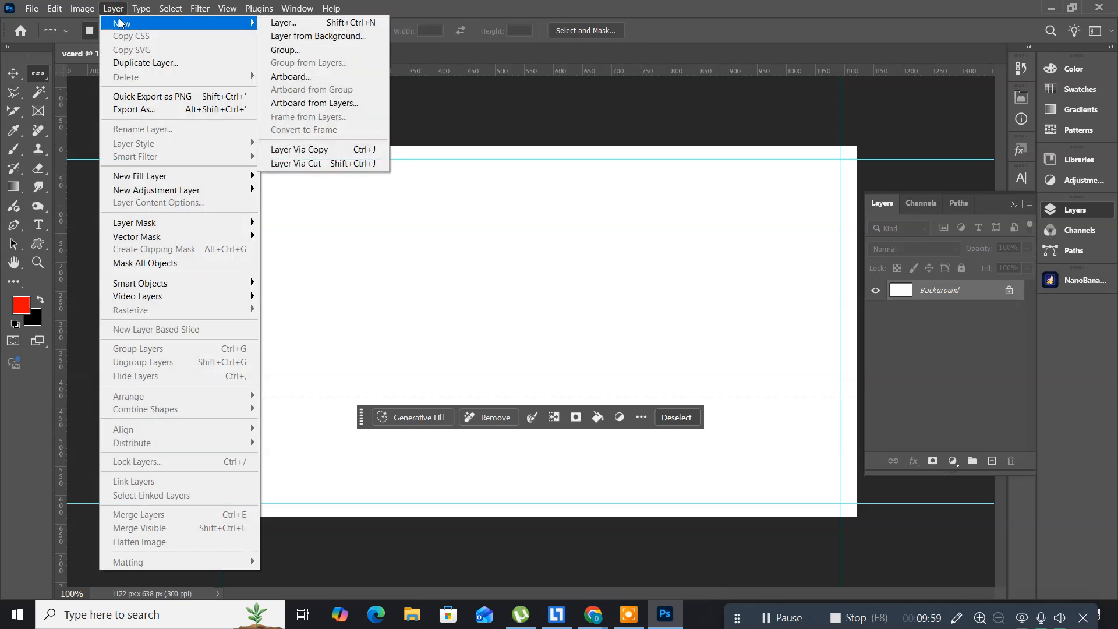
pyautogui.click(283, 23)
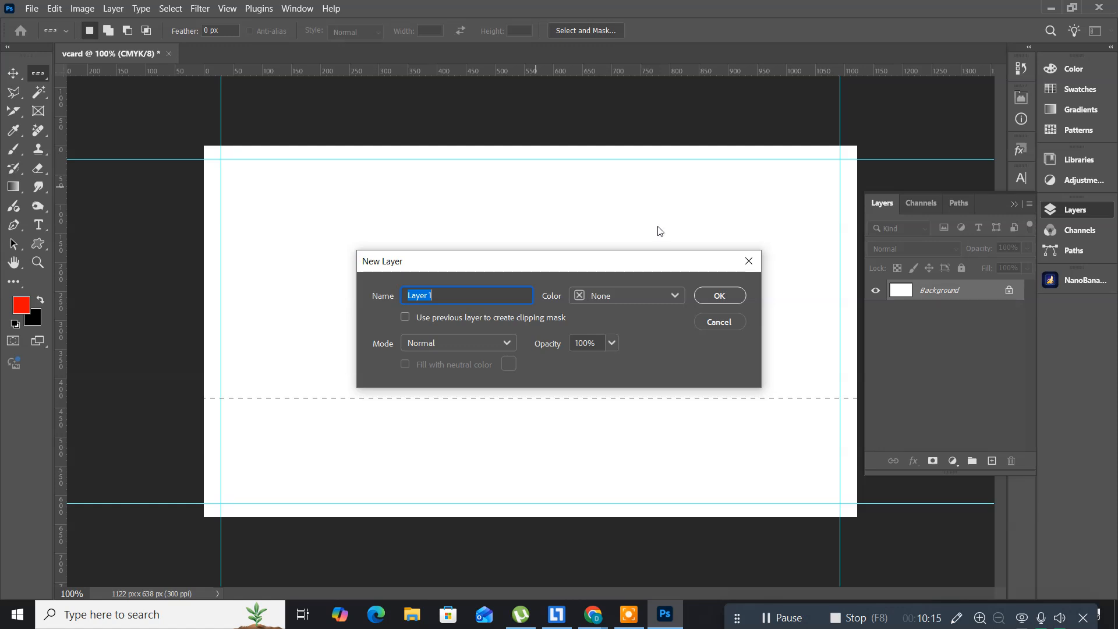
pyautogui.click(736, 295)
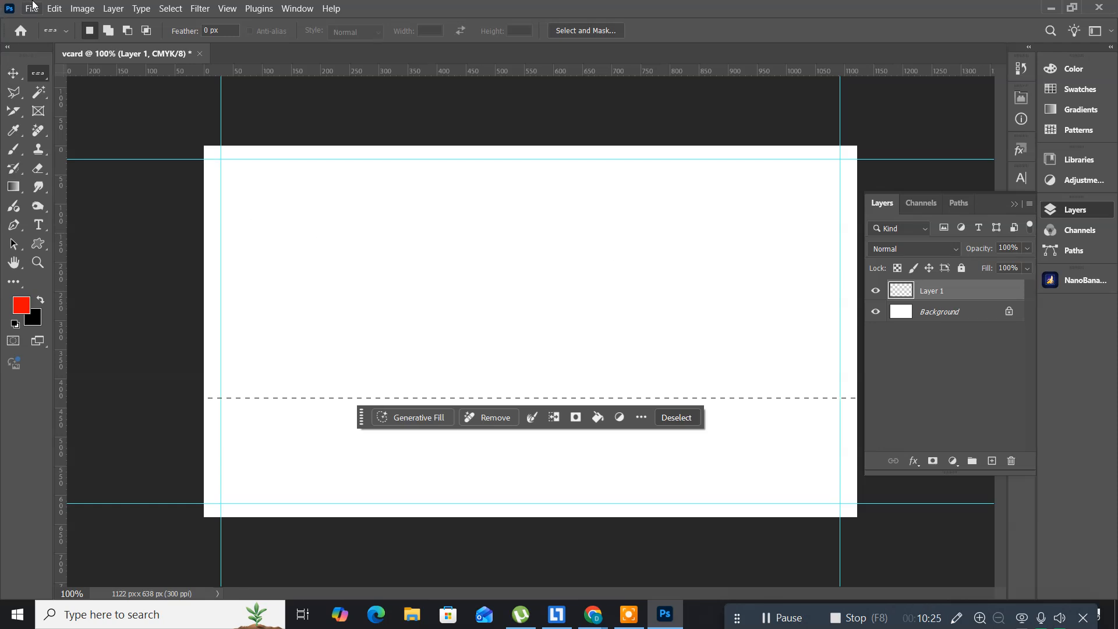
# Step: Apply a centered dark navy (0b2c5e) stroke to the selected row, then undo it
pyautogui.click(53, 11)
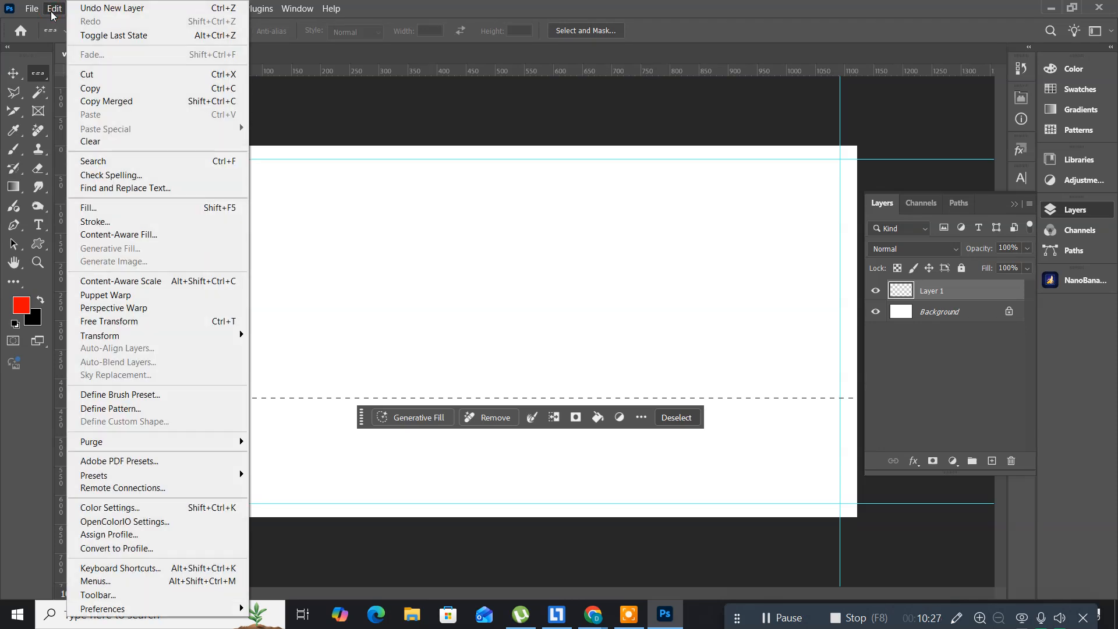
pyautogui.click(148, 224)
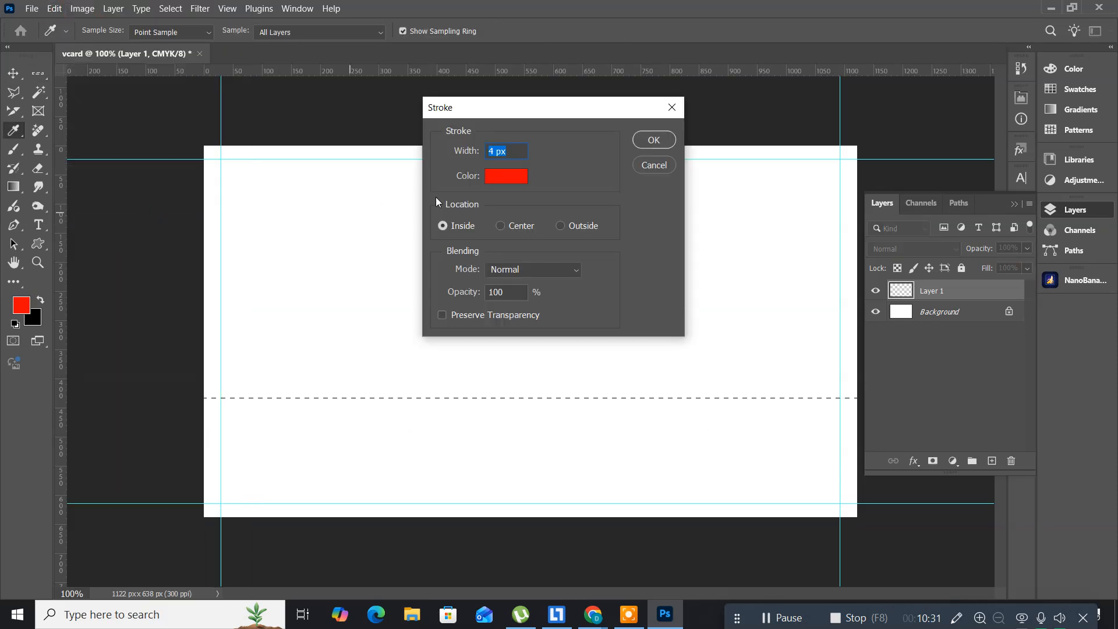
pyautogui.click(497, 177)
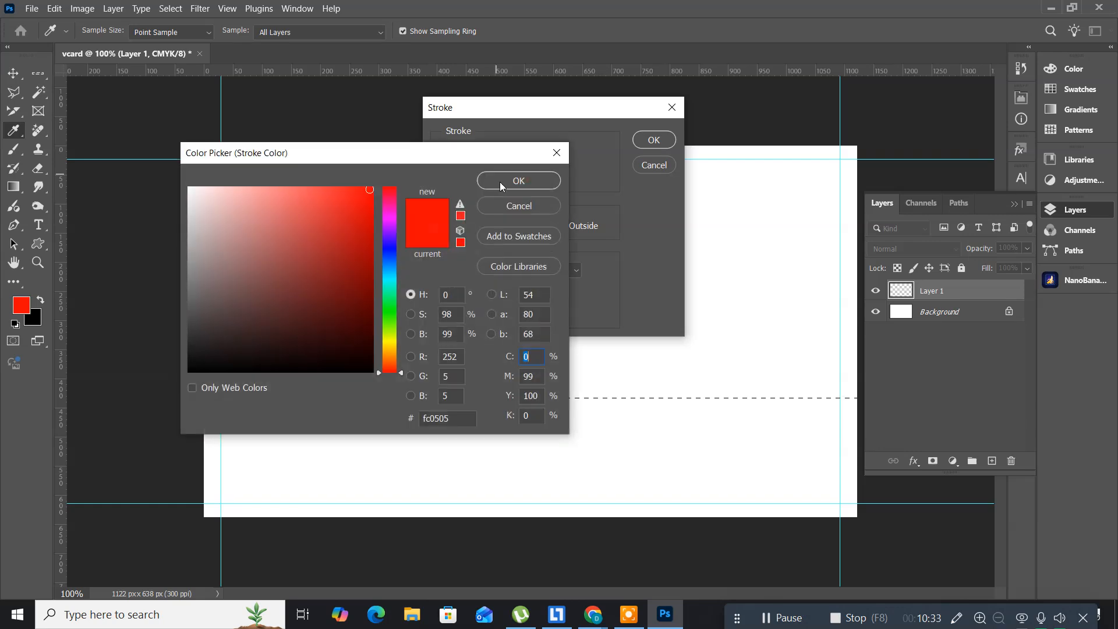
pyautogui.click(394, 261)
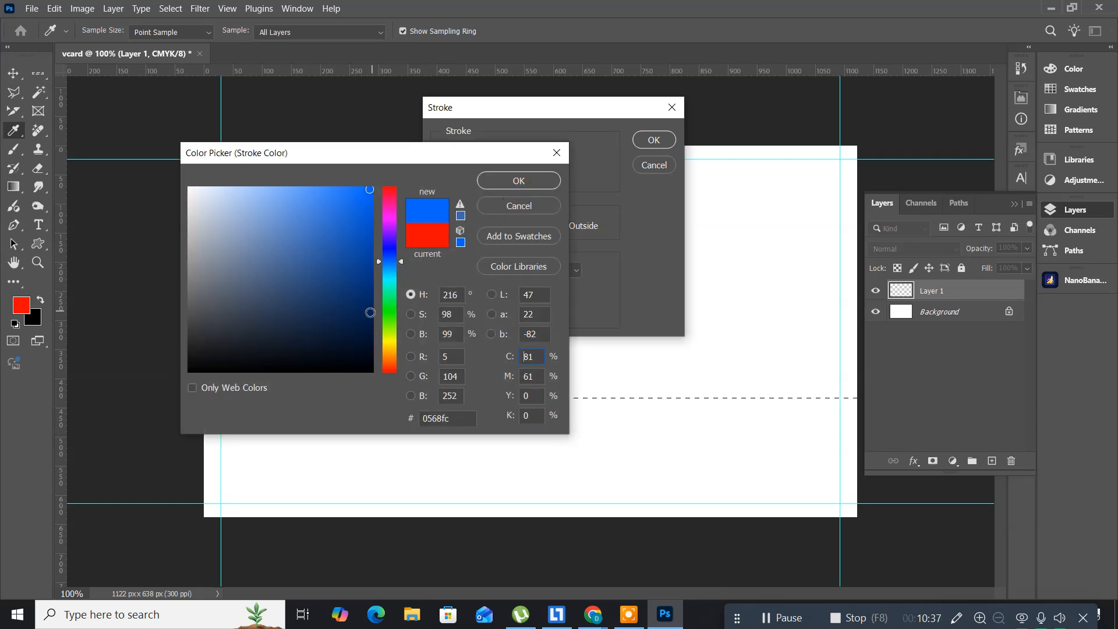
pyautogui.click(353, 303)
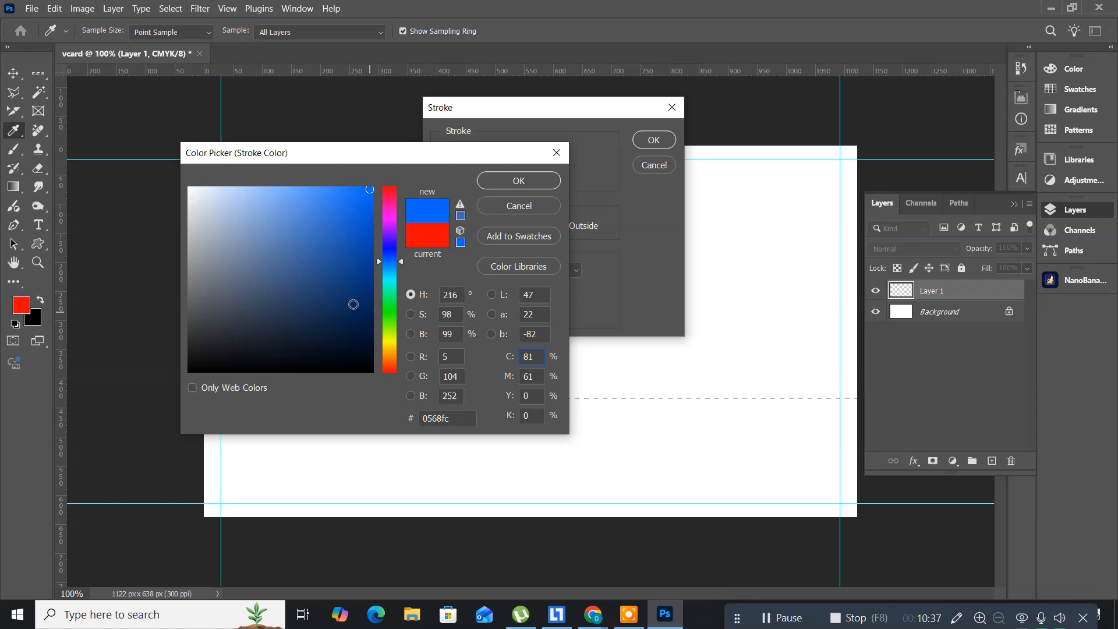
pyautogui.click(490, 182)
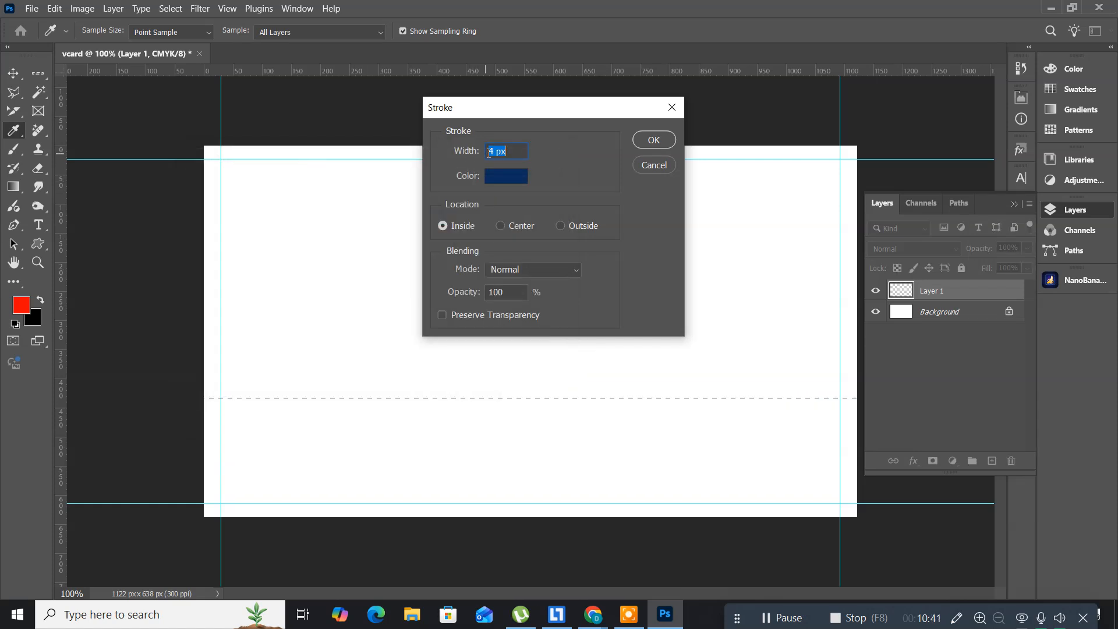
pyautogui.moveTo(494, 151); pyautogui.dragTo(469, 149)
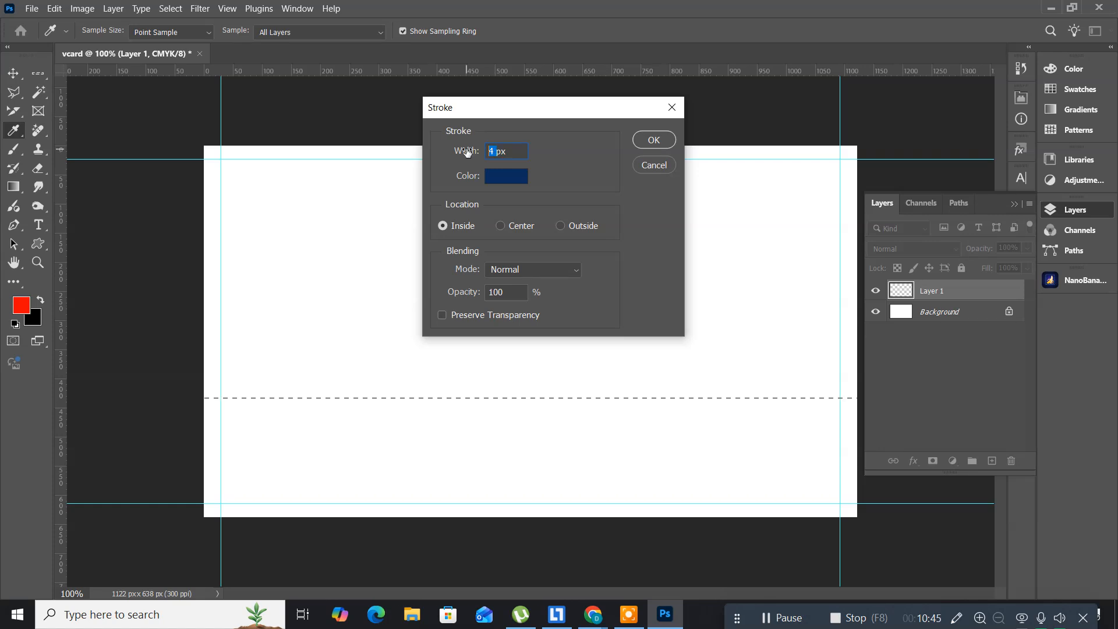
pyautogui.press('Right')
pyautogui.press('Delete')
pyautogui.click(502, 226)
pyautogui.click(660, 147)
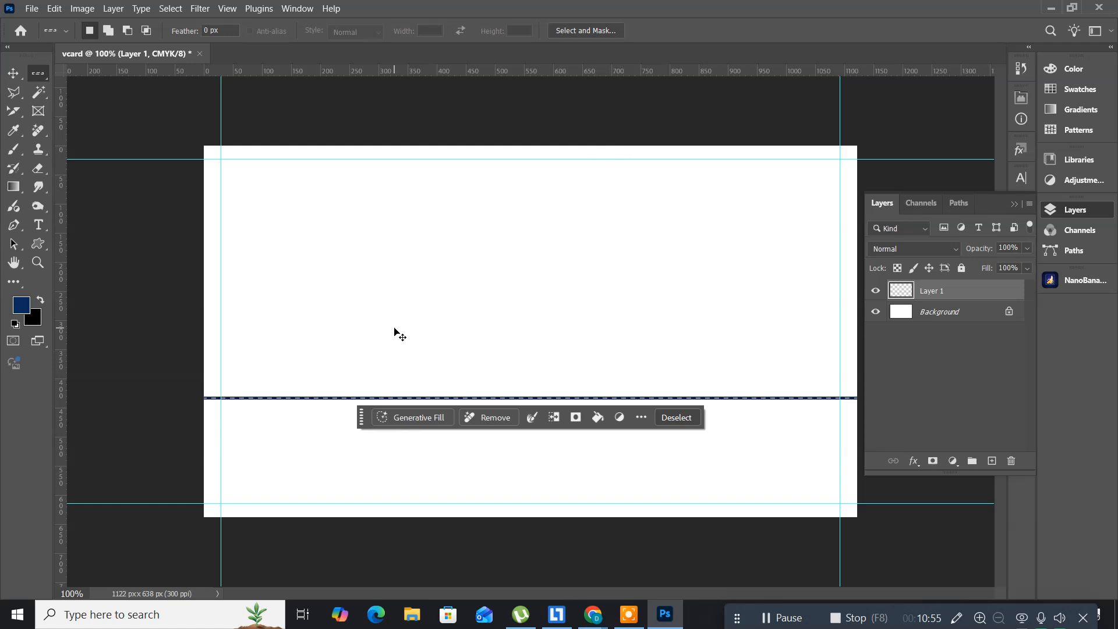
pyautogui.hotkey('ctrl', 'z')
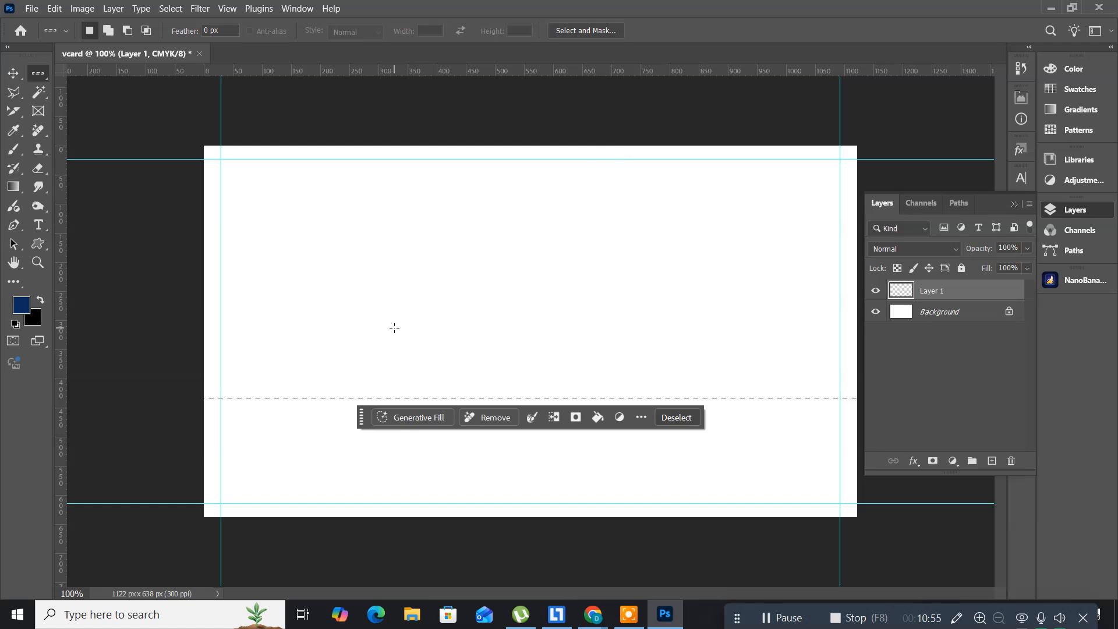
# Step: Reapply the navy stroke at 2 px width and deselect, leaving a thin line
pyautogui.click(49, 12)
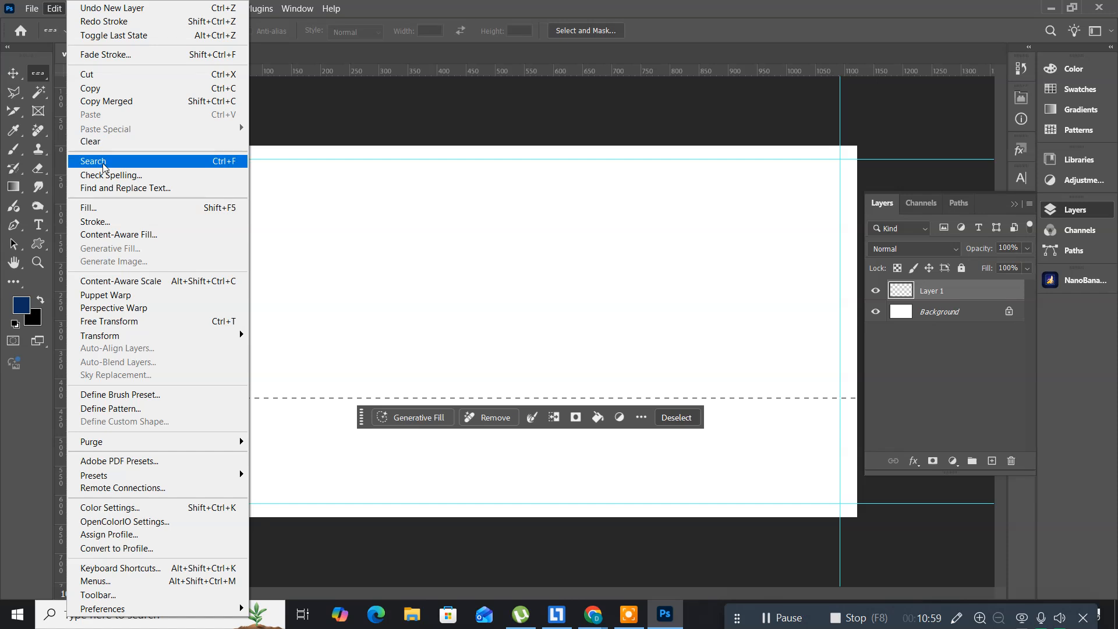
pyautogui.click(114, 221)
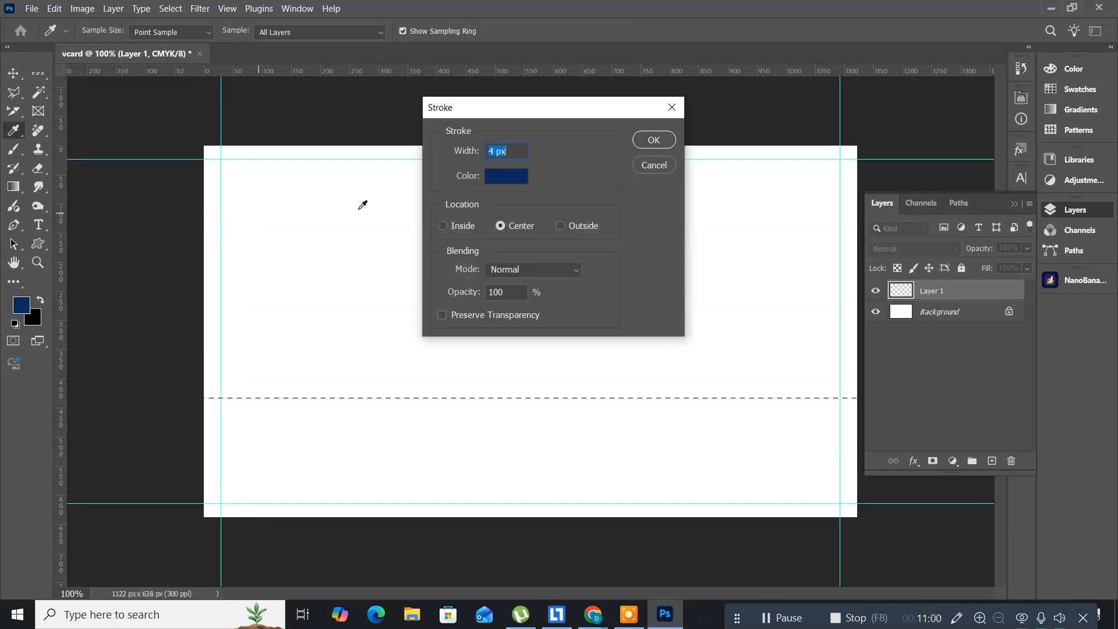
pyautogui.click(494, 152)
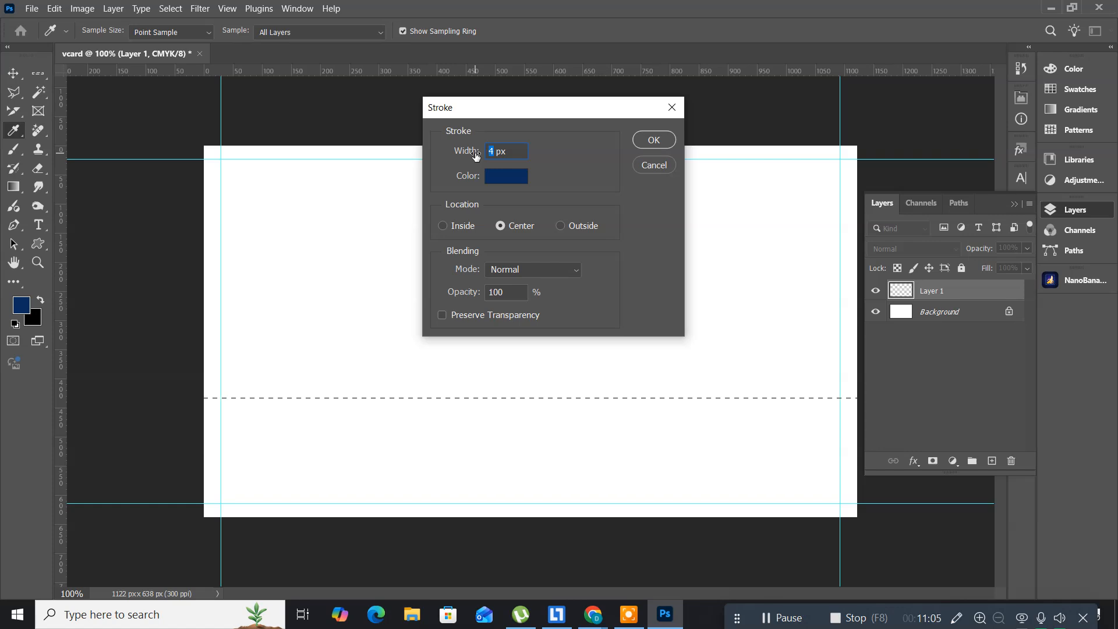
pyautogui.write('2')
pyautogui.click(651, 142)
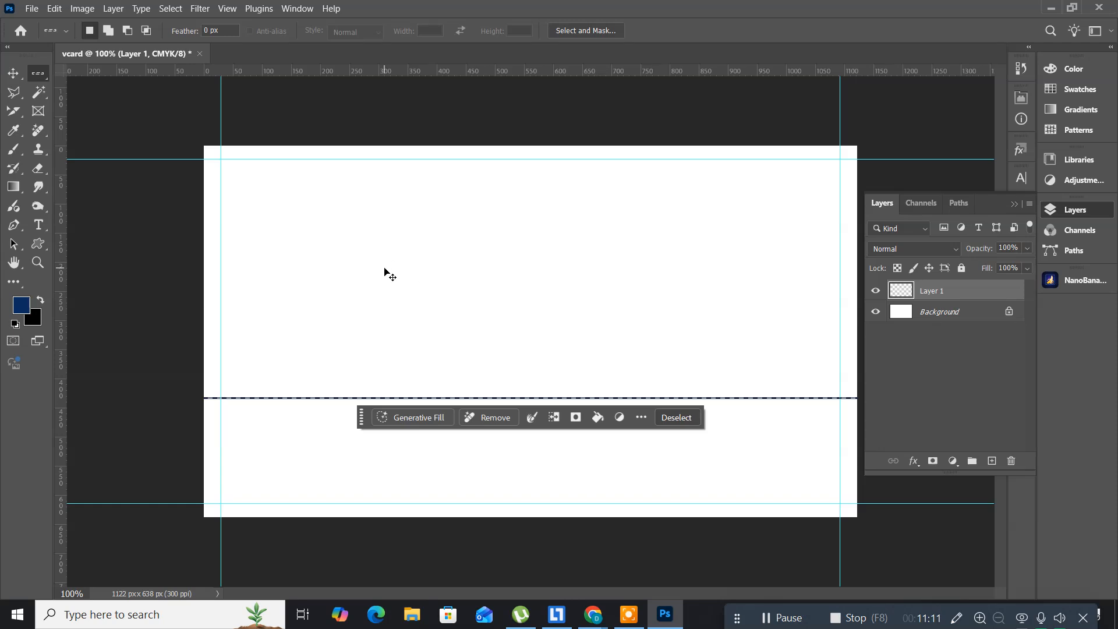
pyautogui.hotkey('ctrl', 'd')
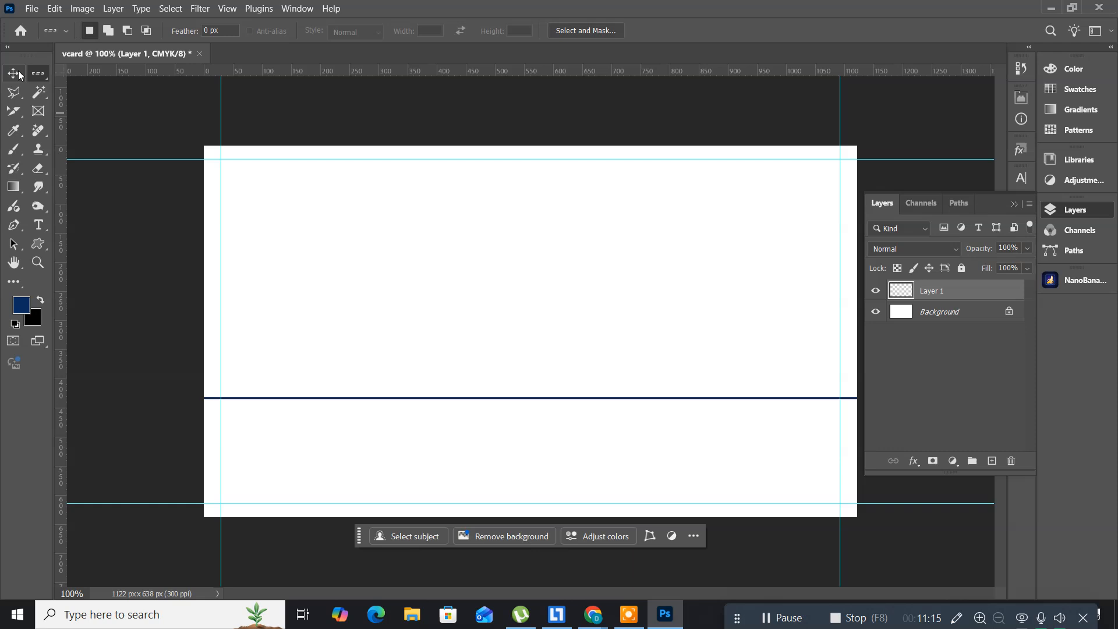
# Step: Delete the line's ends outside the guides with an inverted rectangular selection, then deselect
pyautogui.rightClick(38, 79)
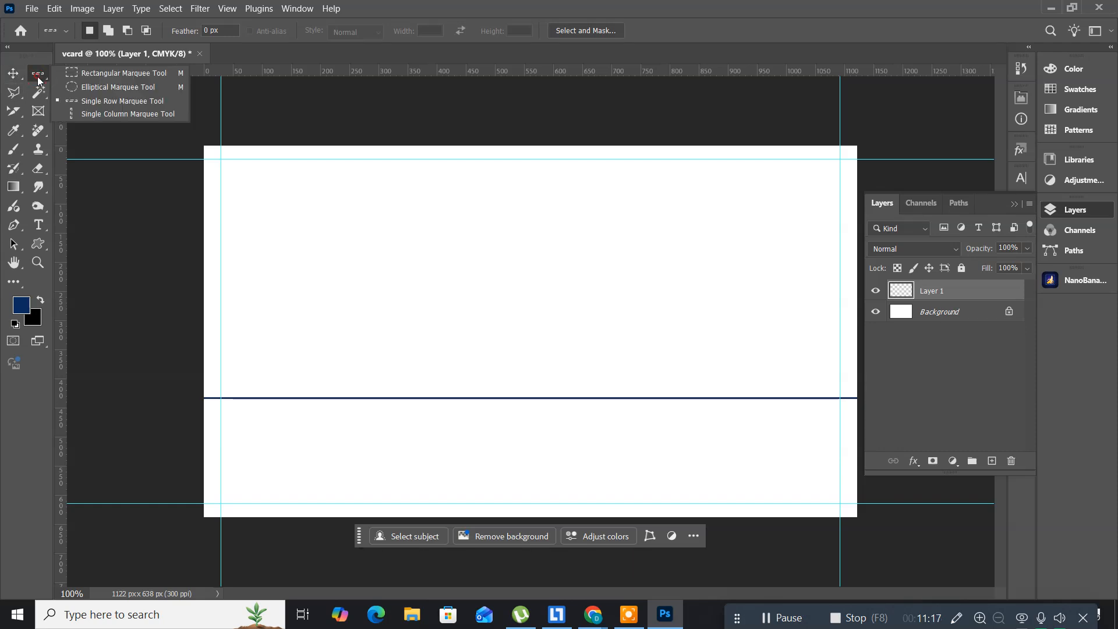
pyautogui.click(86, 75)
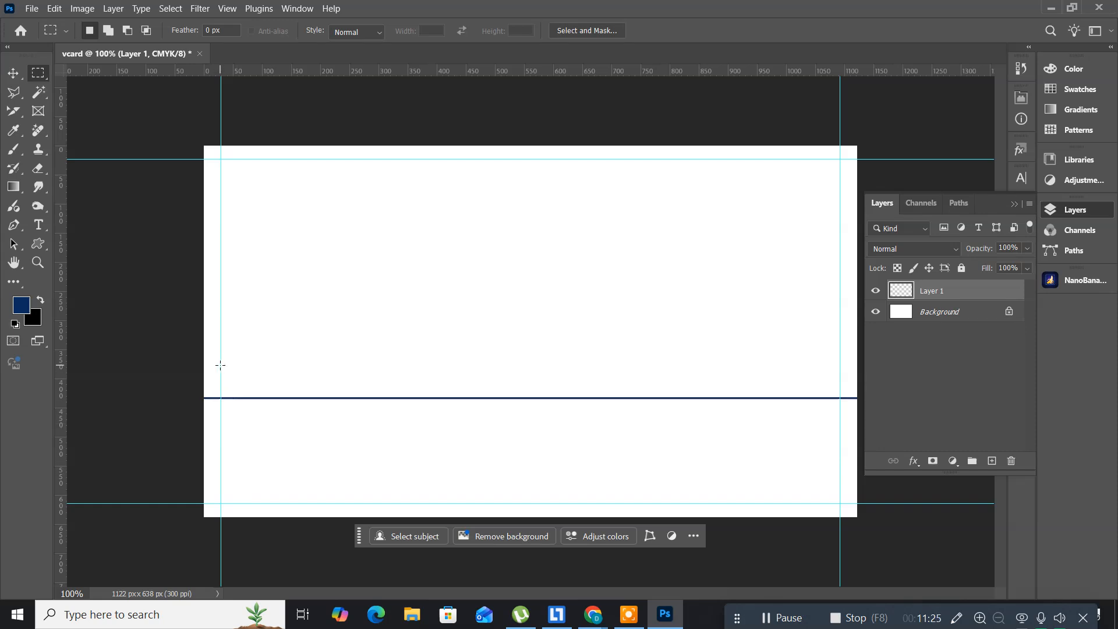
pyautogui.moveTo(220, 365); pyautogui.dragTo(843, 424)
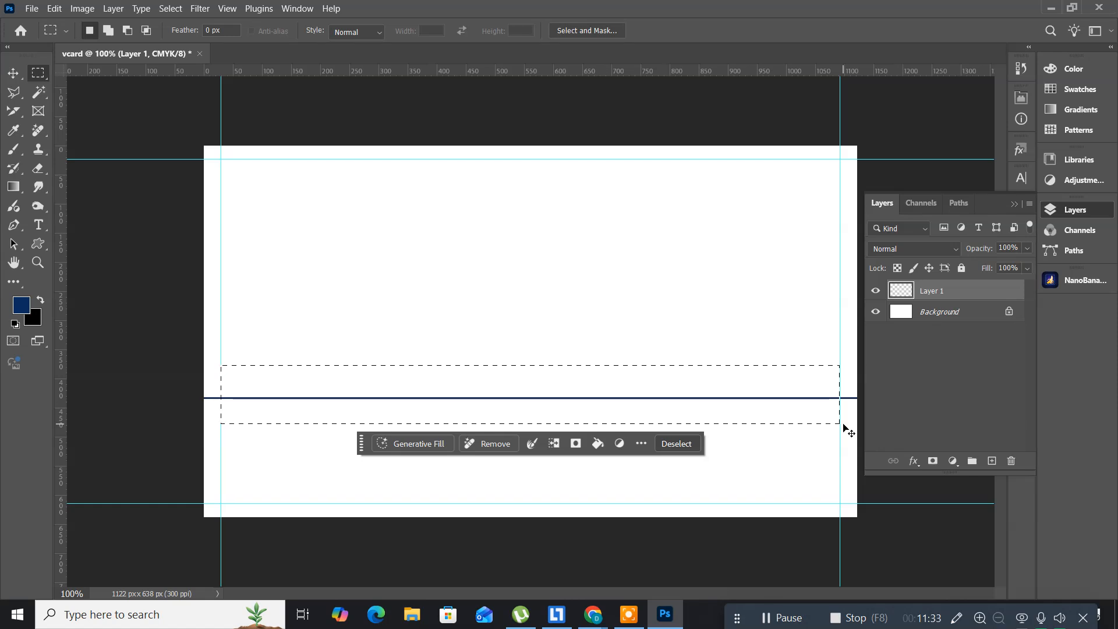
pyautogui.hotkey('ctrl', 'shift', 'i')
pyautogui.press('Delete')
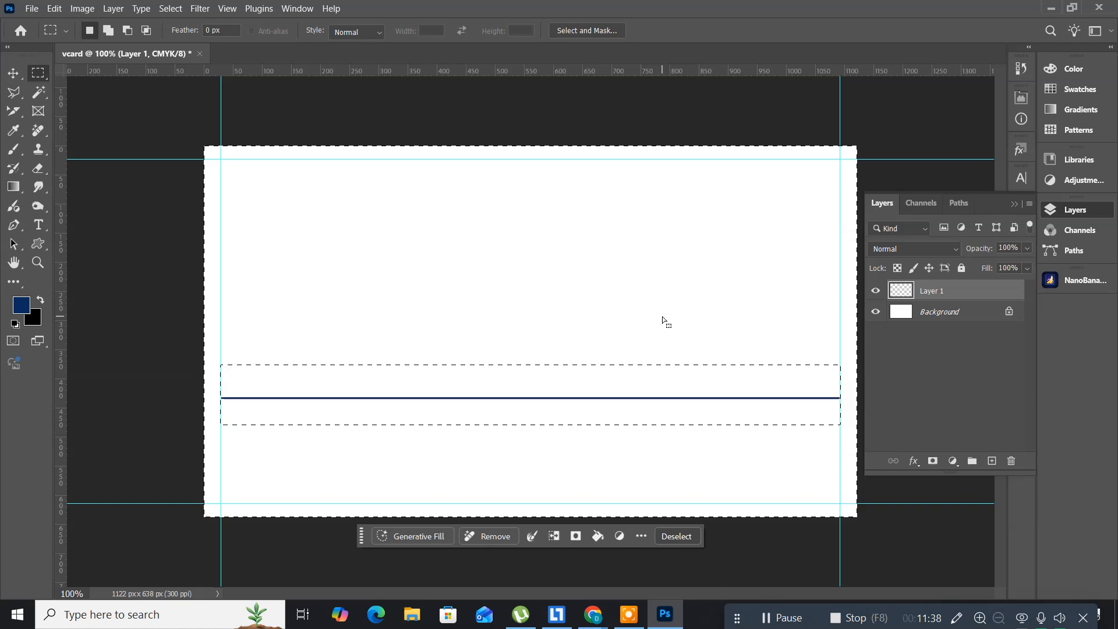
pyautogui.hotkey('ctrl', 'd')
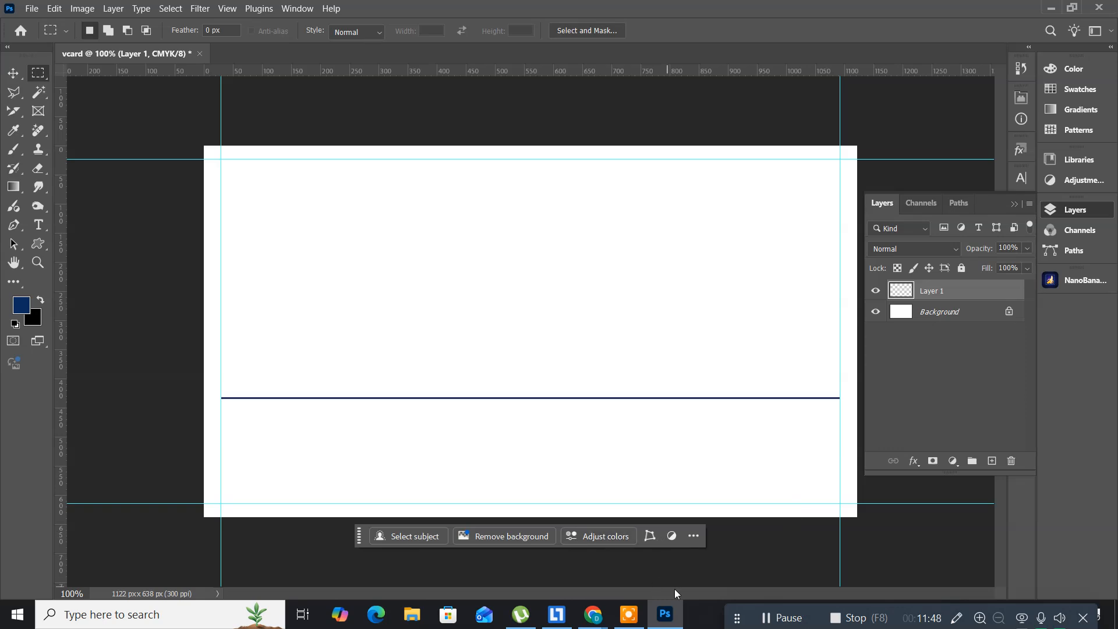
# Step: Switch to Chrome and search Google for 'dwarakanager datapro address'
pyautogui.click(667, 622)
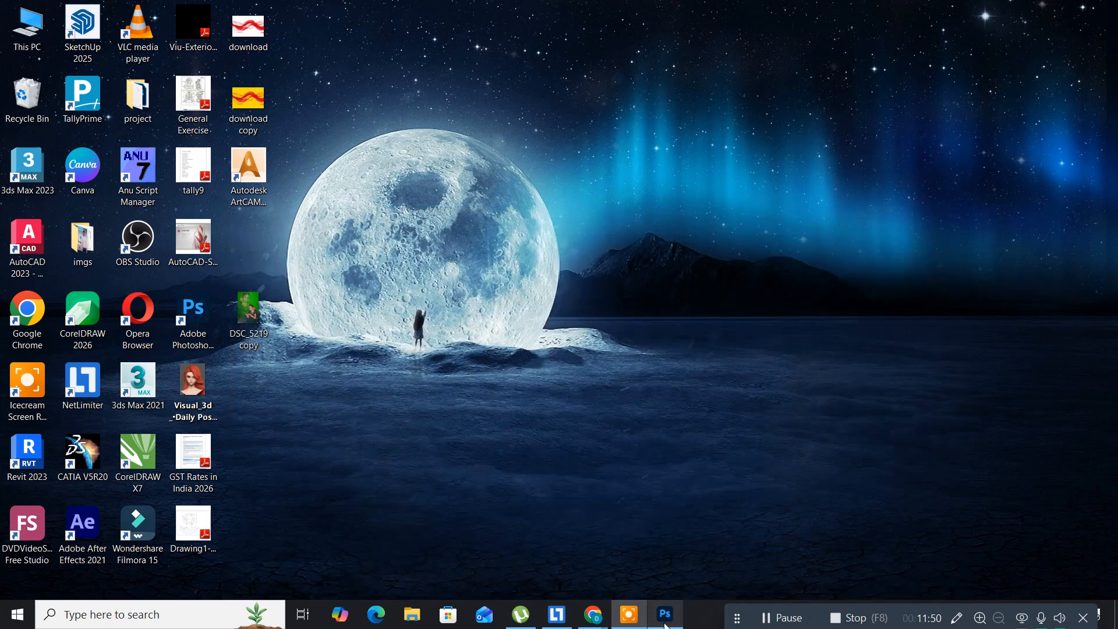
pyautogui.moveTo(591, 622)
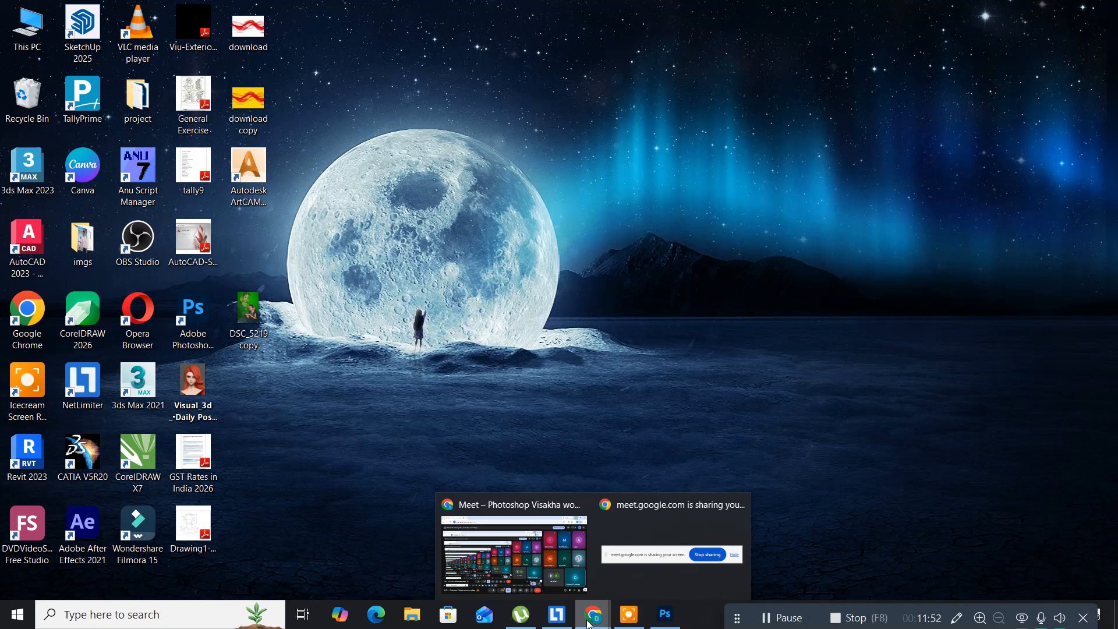
pyautogui.click(495, 533)
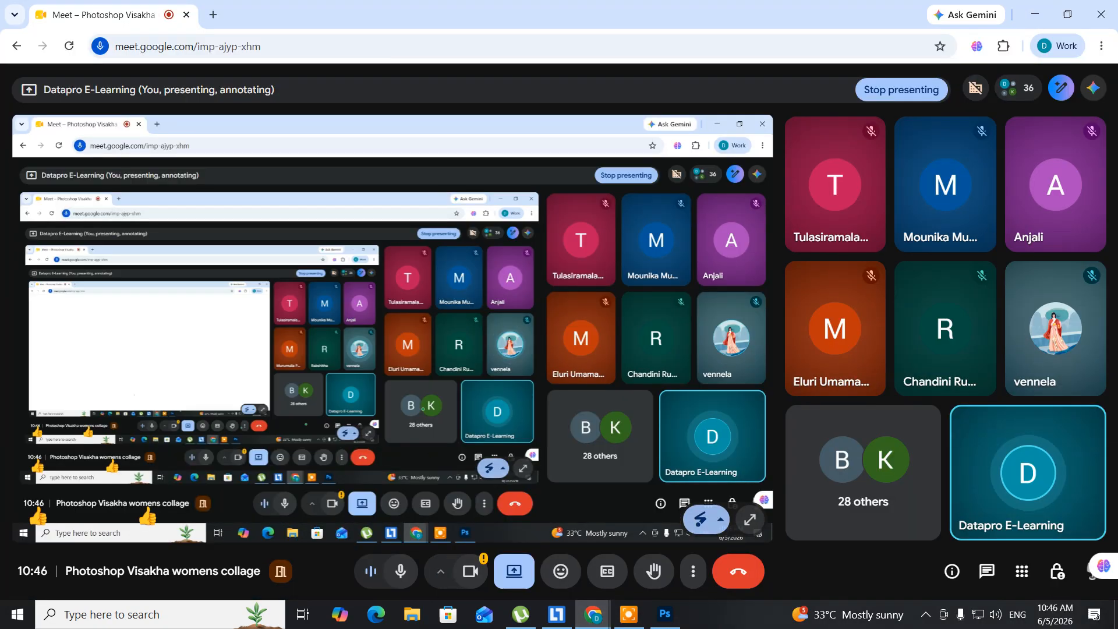
pyautogui.click(209, 14)
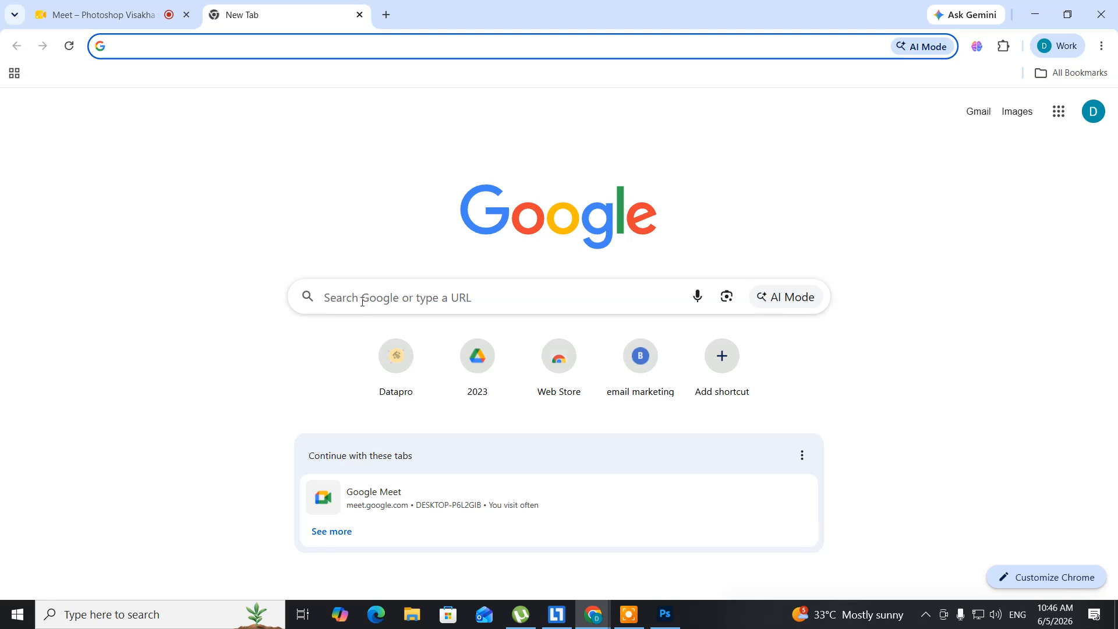
pyautogui.click(363, 302)
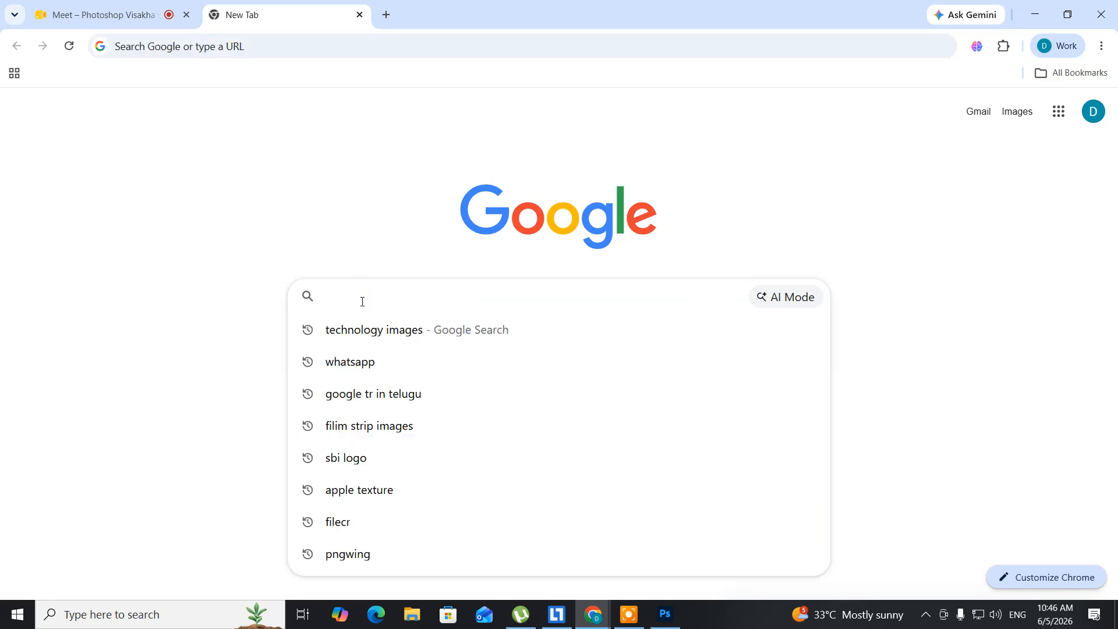
pyautogui.write('d')
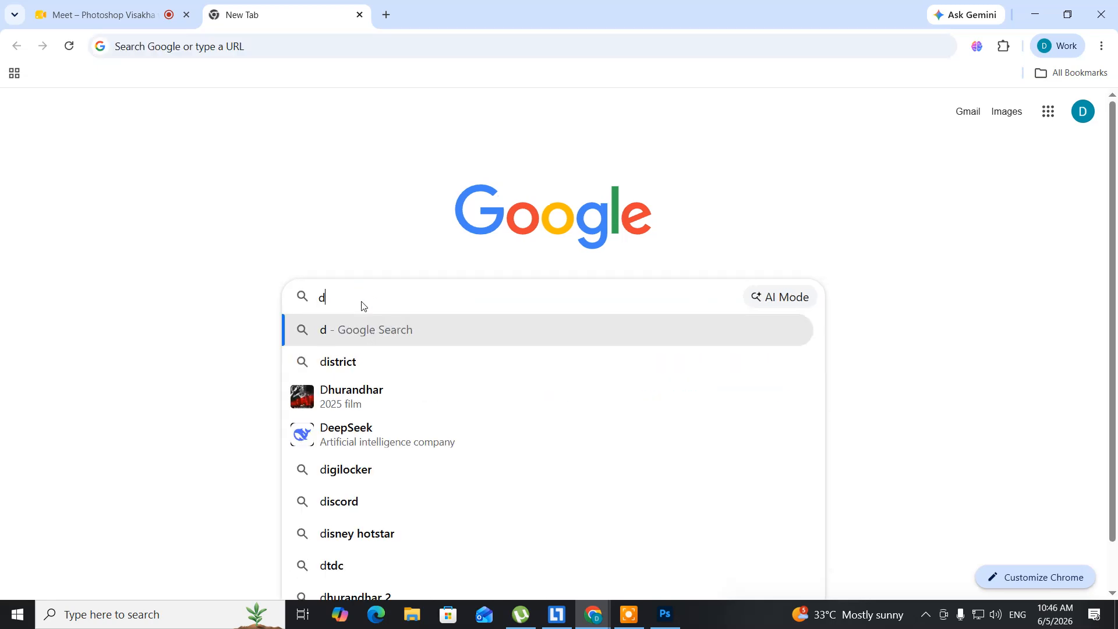
pyautogui.write('warak')
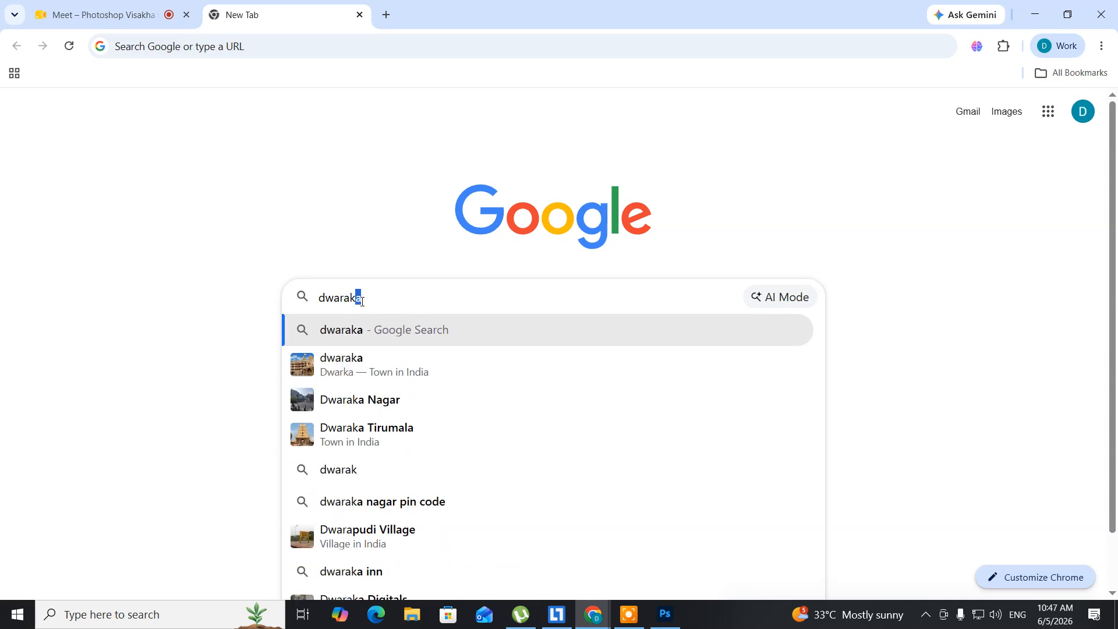
pyautogui.write('anager data')
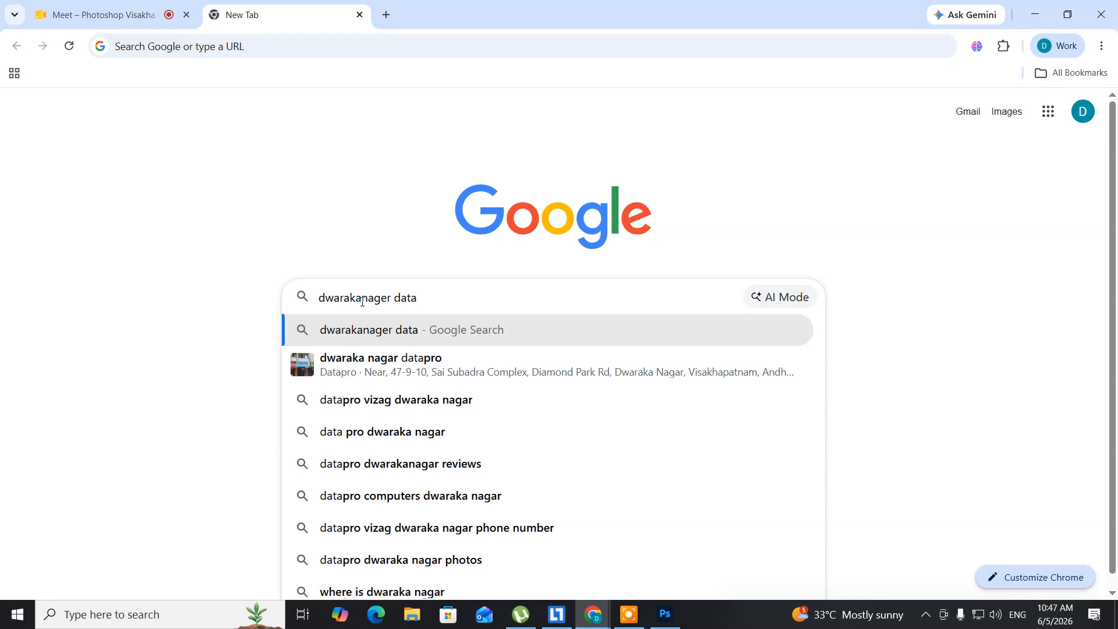
pyautogui.write('pro a')
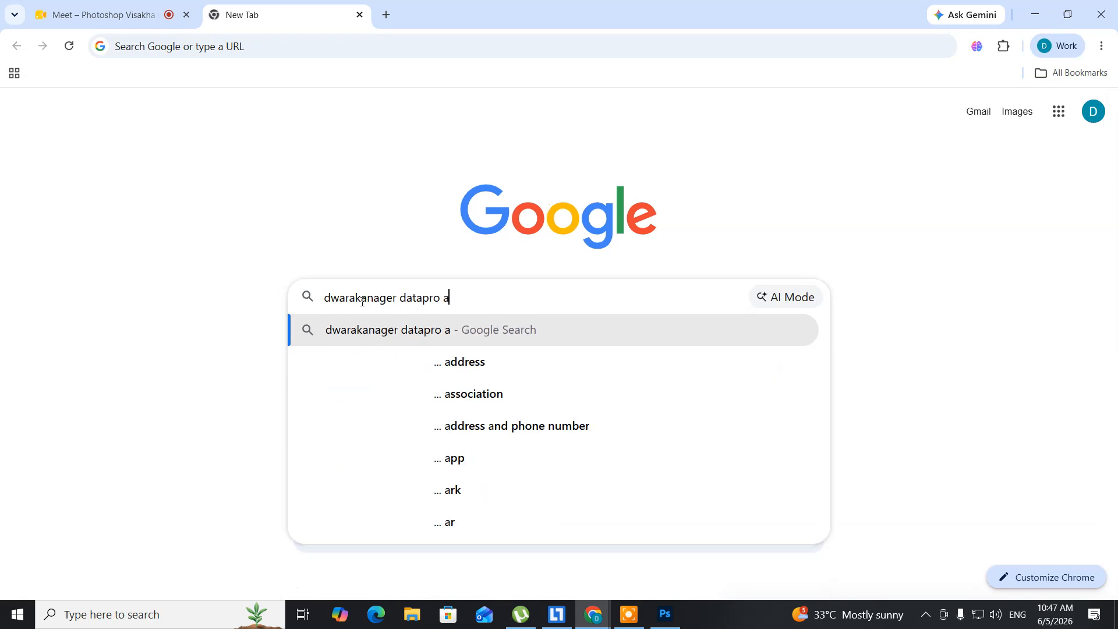
pyautogui.write('d')
pyautogui.write('dress')
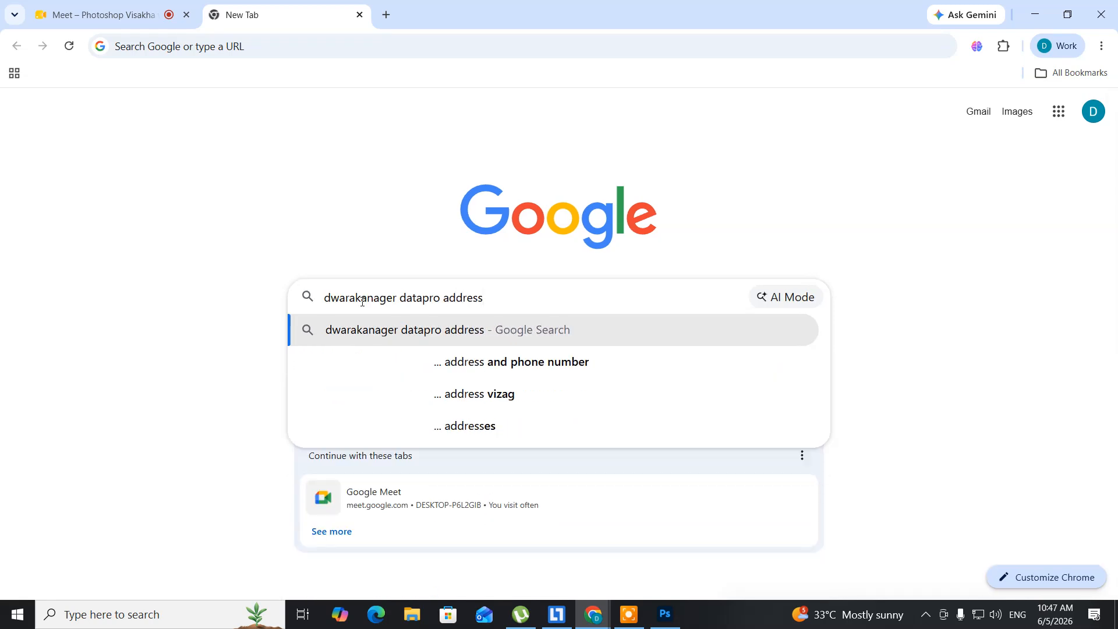
pyautogui.press('Return')
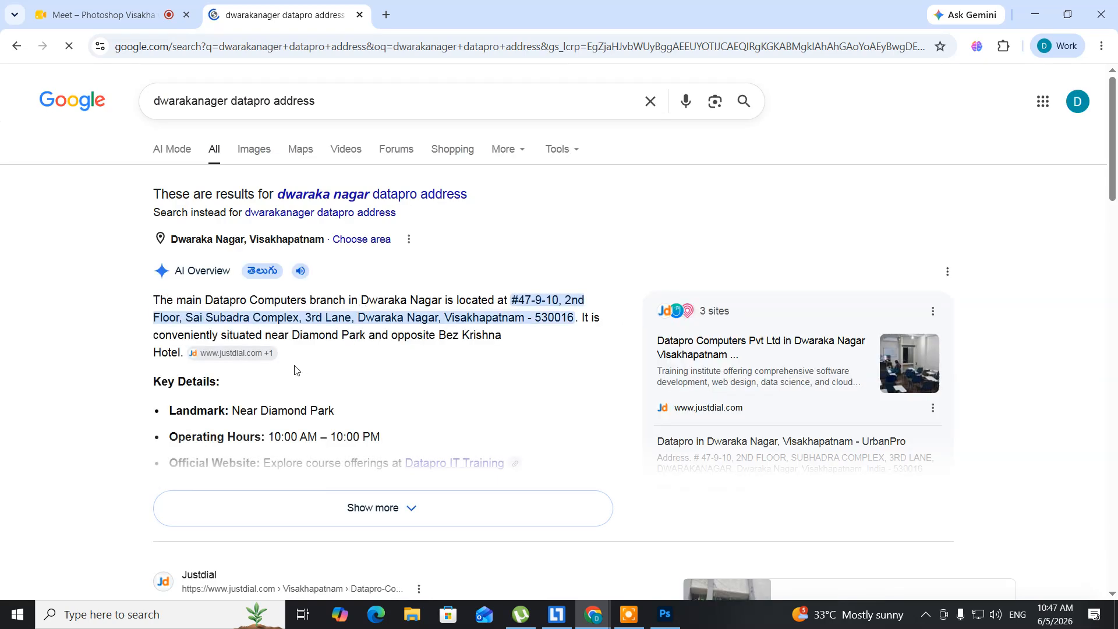
# Step: Scroll to the Datapro business listing and select its address text
pyautogui.scroll(-5, 295, 370)
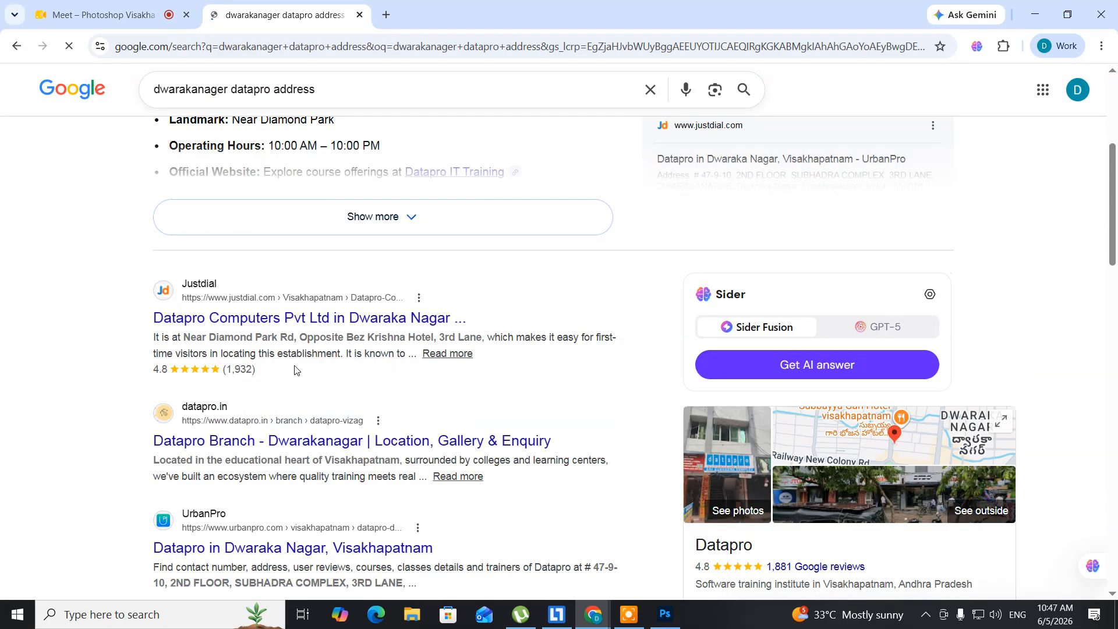
pyautogui.scroll(-5, 295, 367)
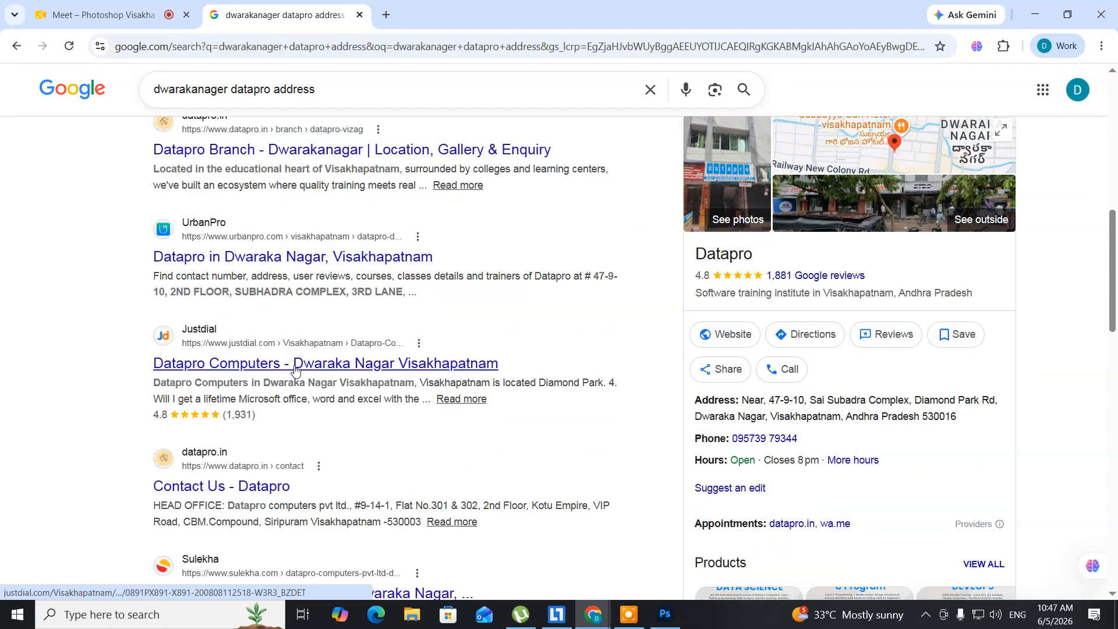
pyautogui.scroll(-1, 295, 371)
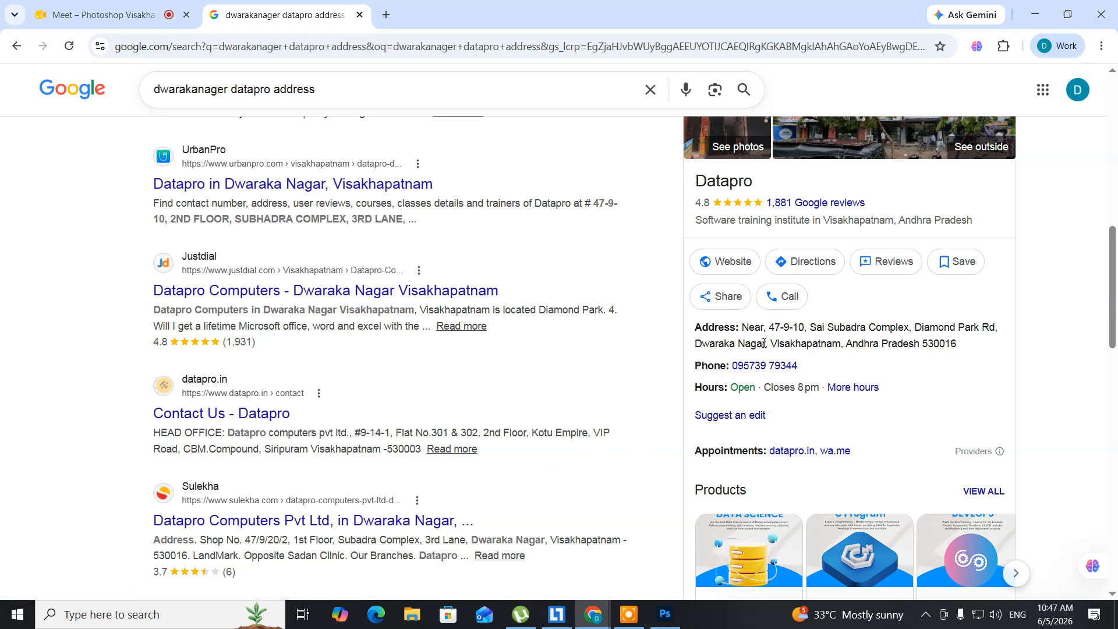
pyautogui.moveTo(770, 329); pyautogui.dragTo(1006, 349)
pyautogui.hotkey('ctrl', 'c')
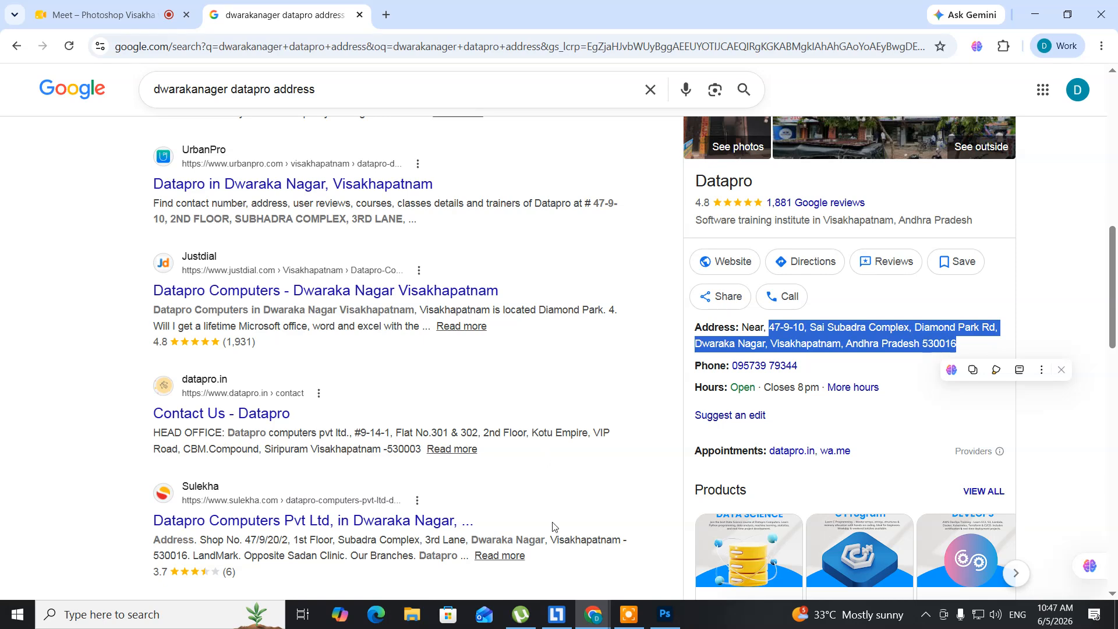
pyautogui.click(665, 615)
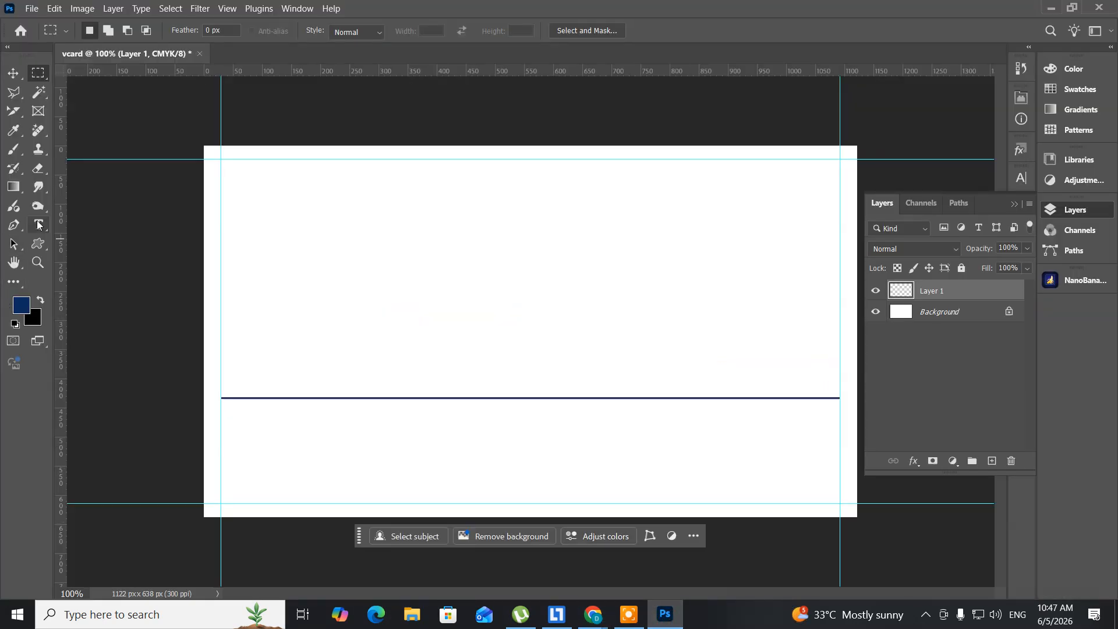
# Step: Draw a Horizontal Type text box above the line, filled with Lorem ipsum placeholder text
pyautogui.click(43, 226)
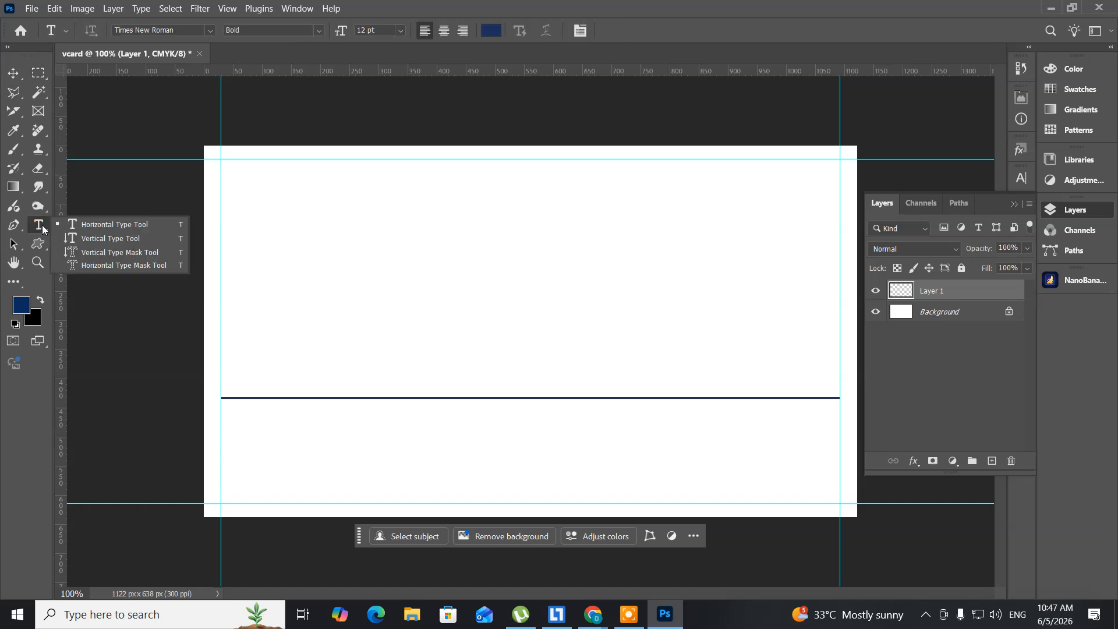
pyautogui.click(94, 230)
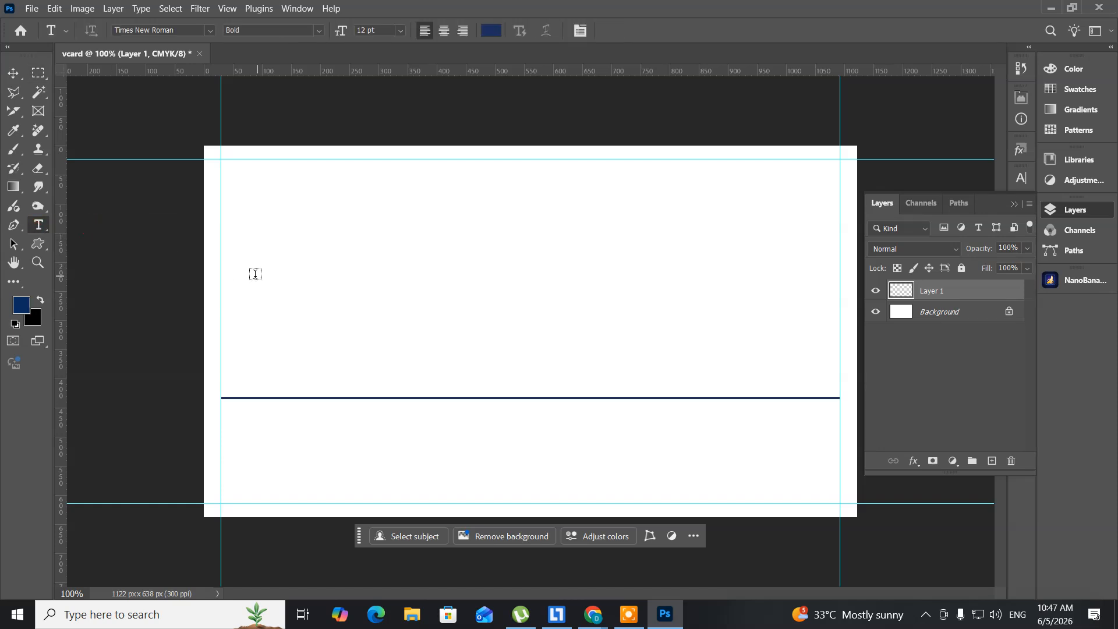
pyautogui.moveTo(222, 280); pyautogui.dragTo(833, 363)
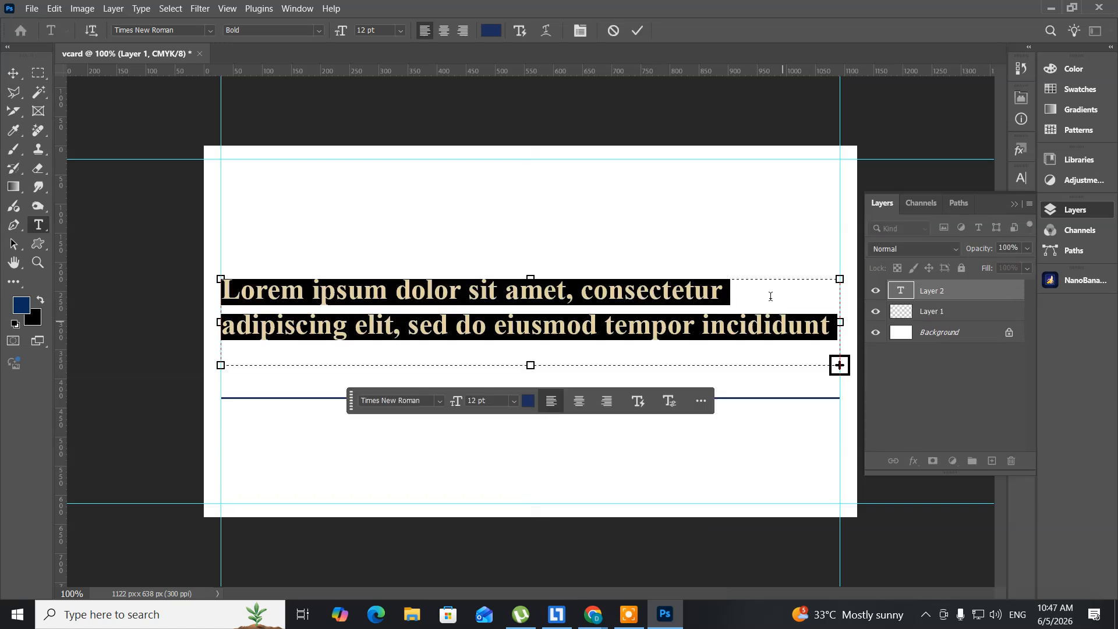
# Step: Select the Times New Roman font name and start typing 'ari' to replace it
pyautogui.click(161, 32)
pyautogui.click(182, 31)
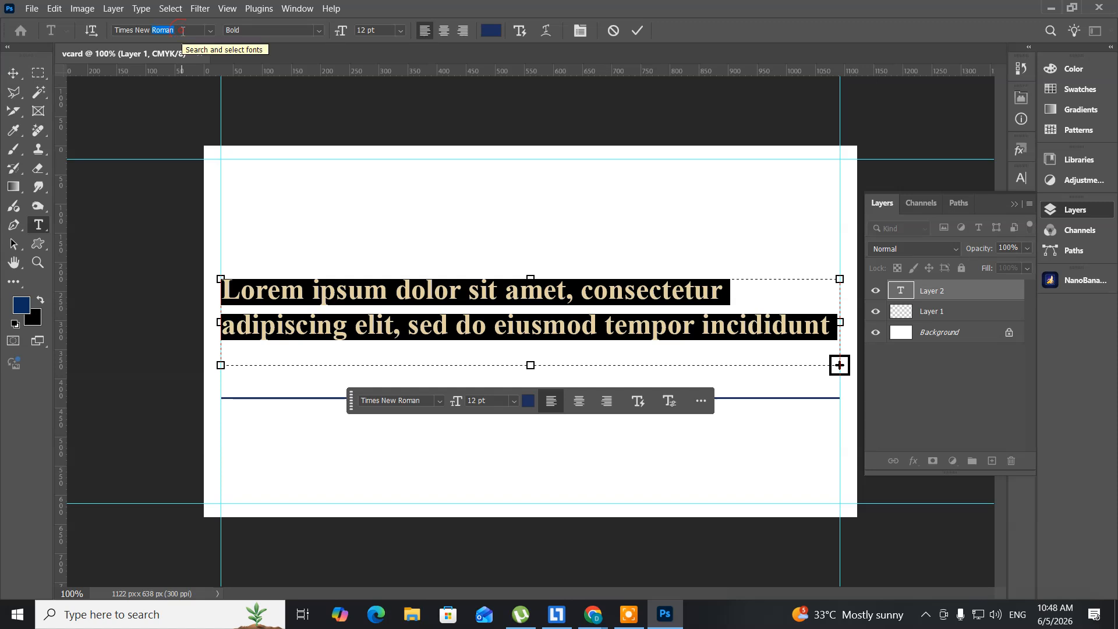
pyautogui.click(157, 26)
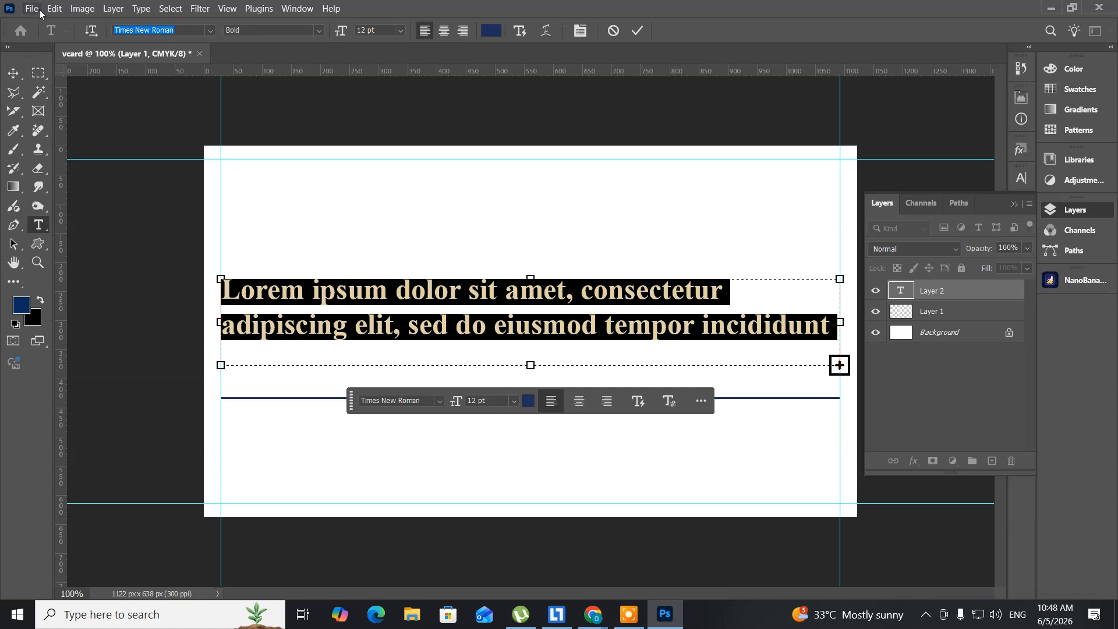
pyautogui.write('a')
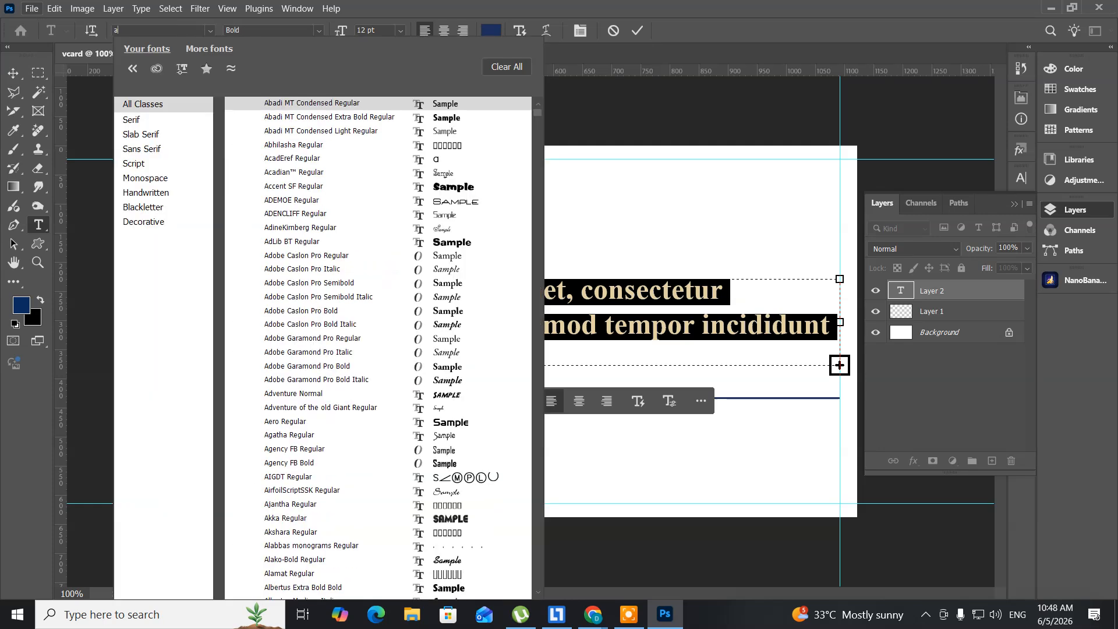
pyautogui.write('ri')
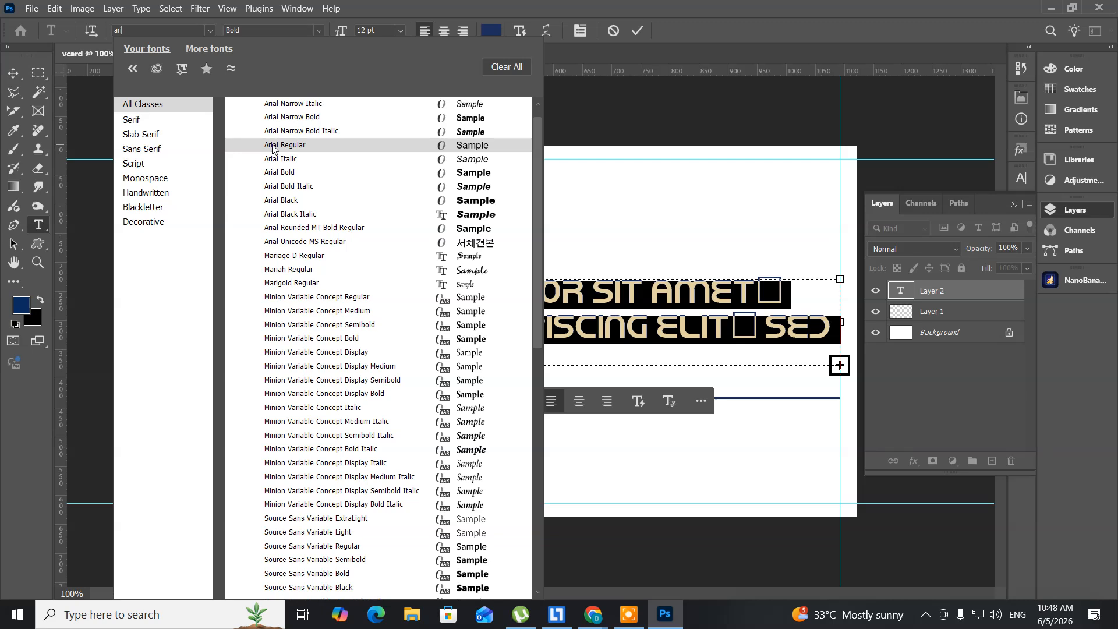
# Step: Choose Arial Narrow from the font list for the placeholder text
pyautogui.scroll(1, 273, 150)
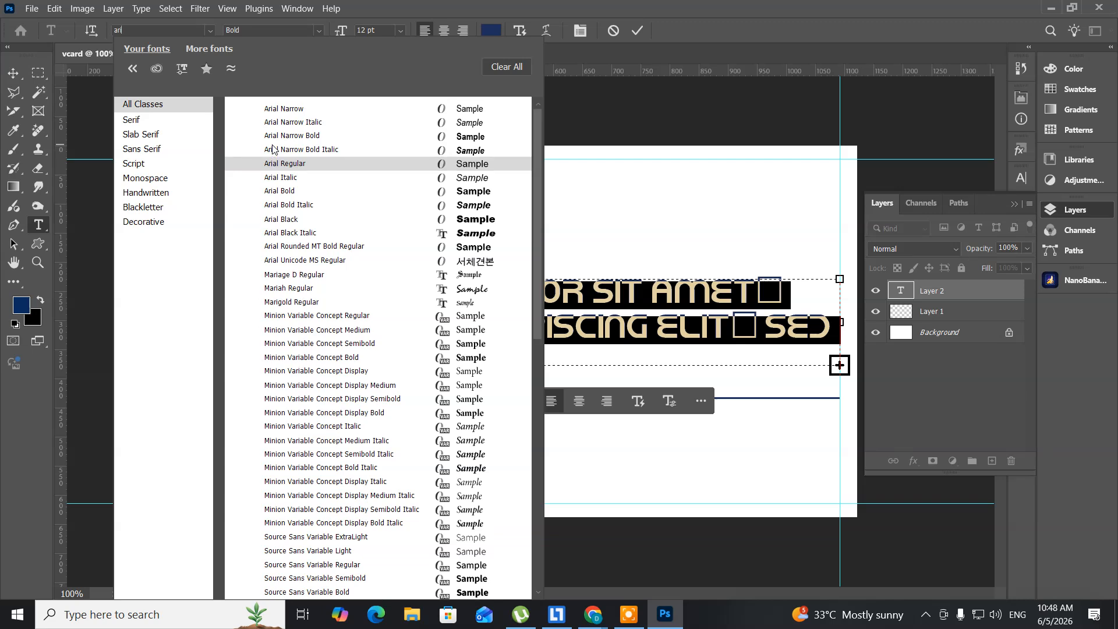
pyautogui.click(289, 112)
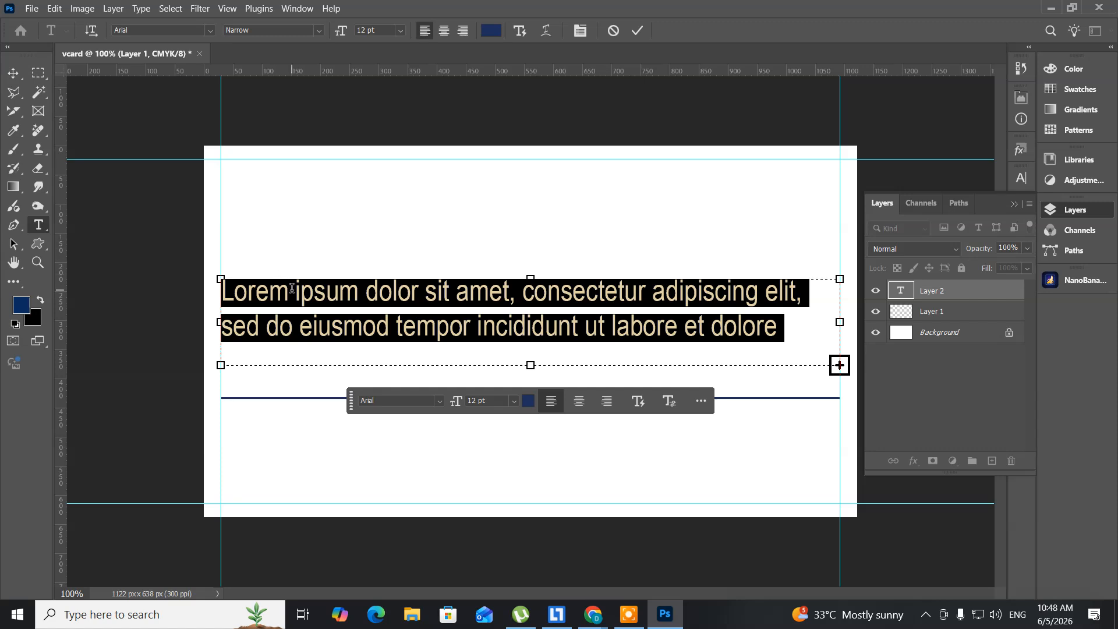
# Step: Paste the copied Dwaraka Nagar address over the placeholder and color all of it black
pyautogui.hotkey('ctrl', 'v')
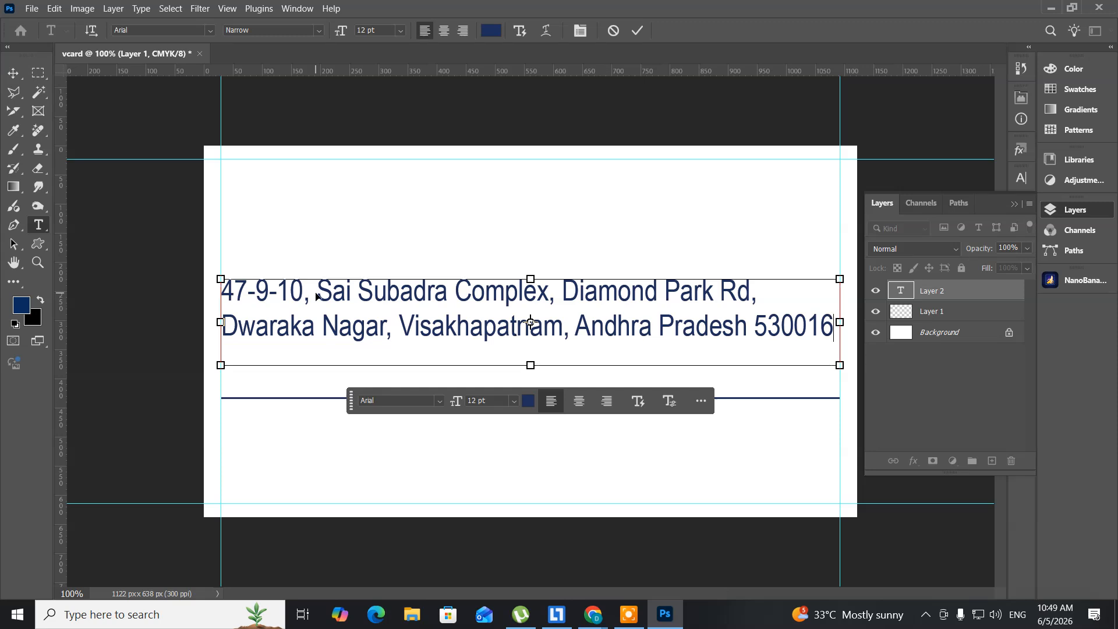
pyautogui.hotkey('ctrl', 'a')
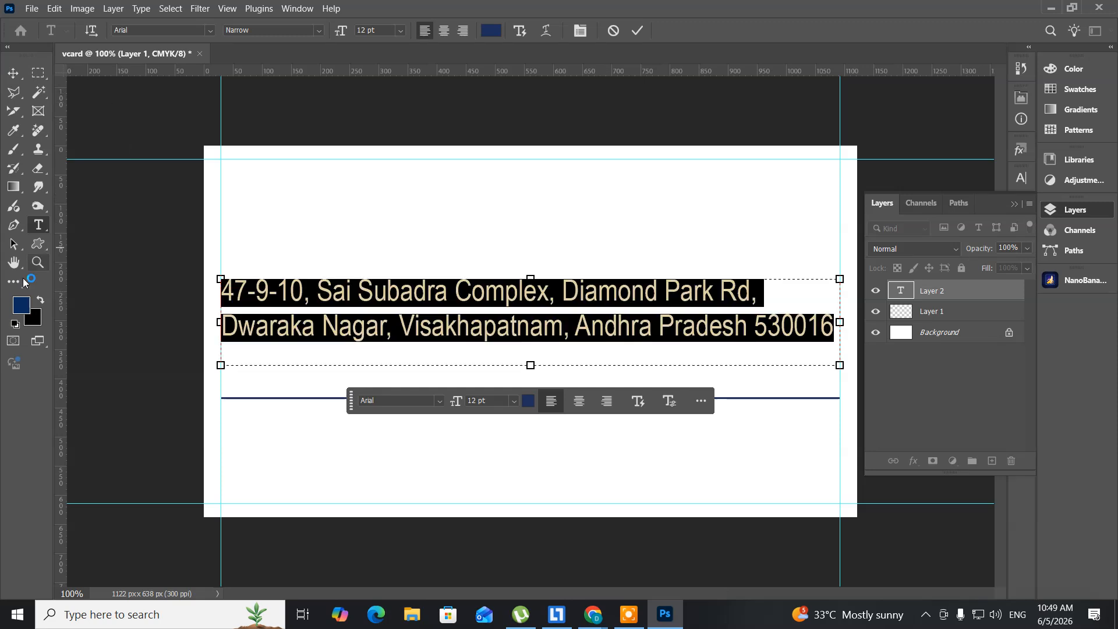
pyautogui.click(23, 308)
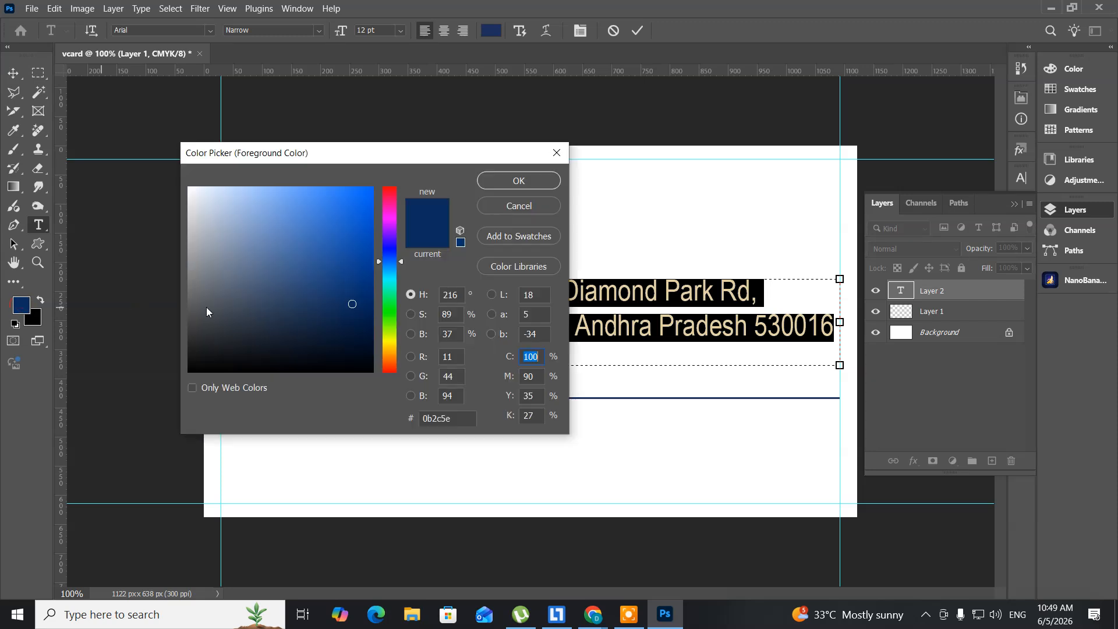
pyautogui.click(366, 372)
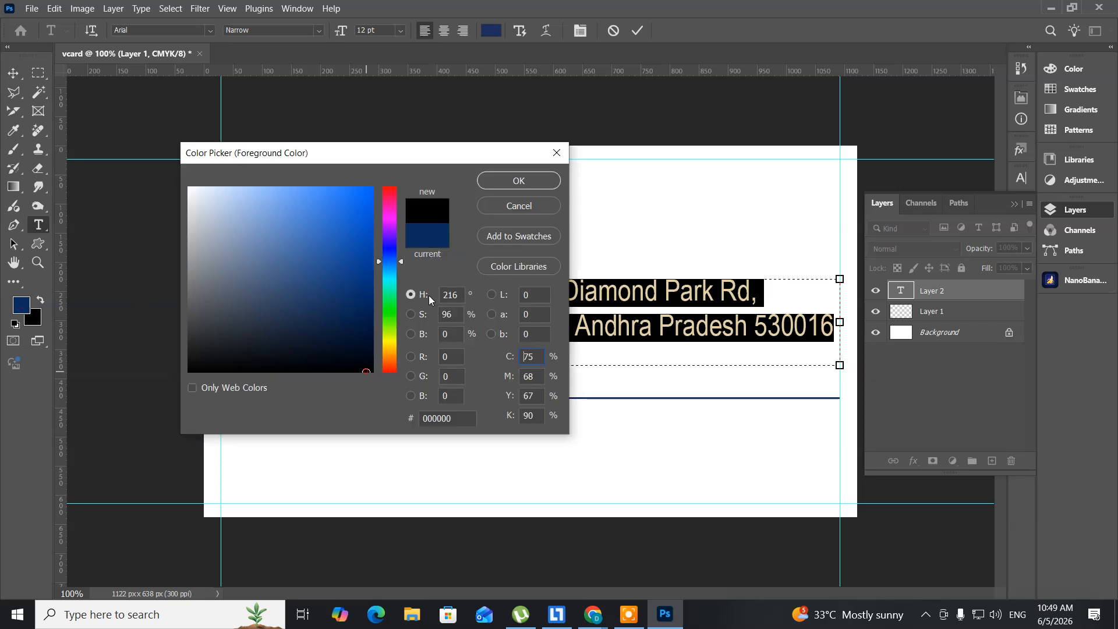
pyautogui.click(518, 182)
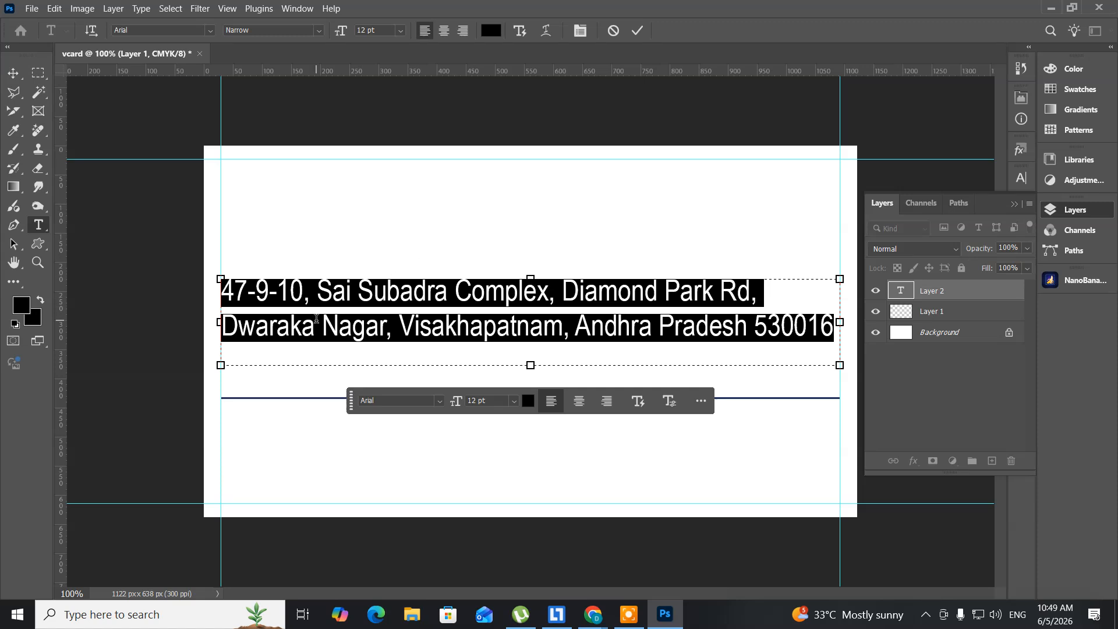
# Step: Reduce the whole address text to 10 pt
pyautogui.click(290, 294)
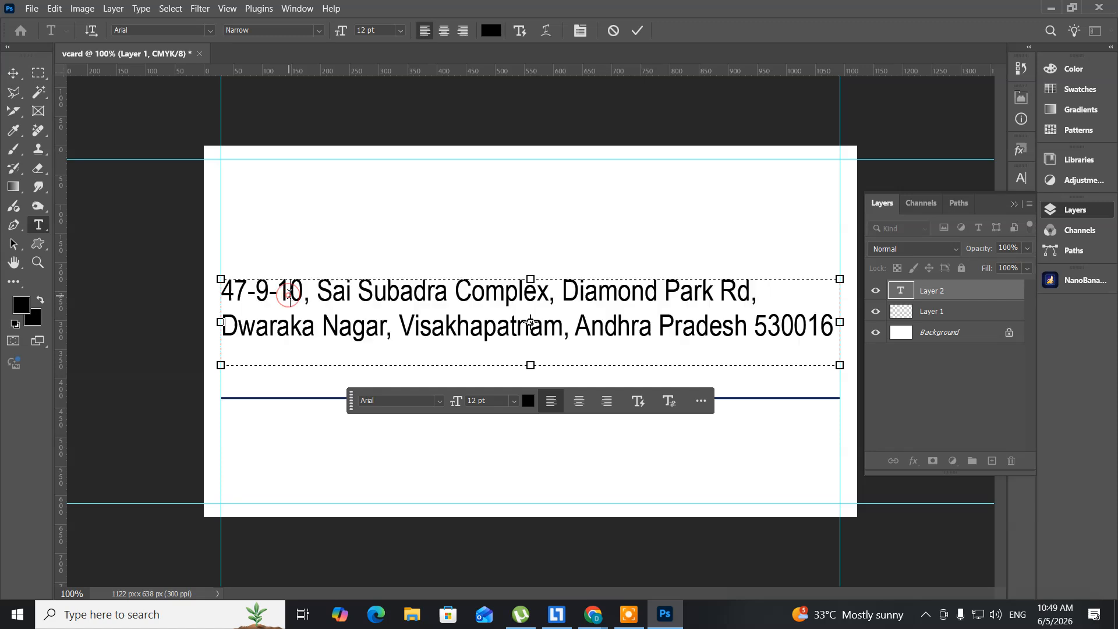
pyautogui.hotkey('ctrl', 'a')
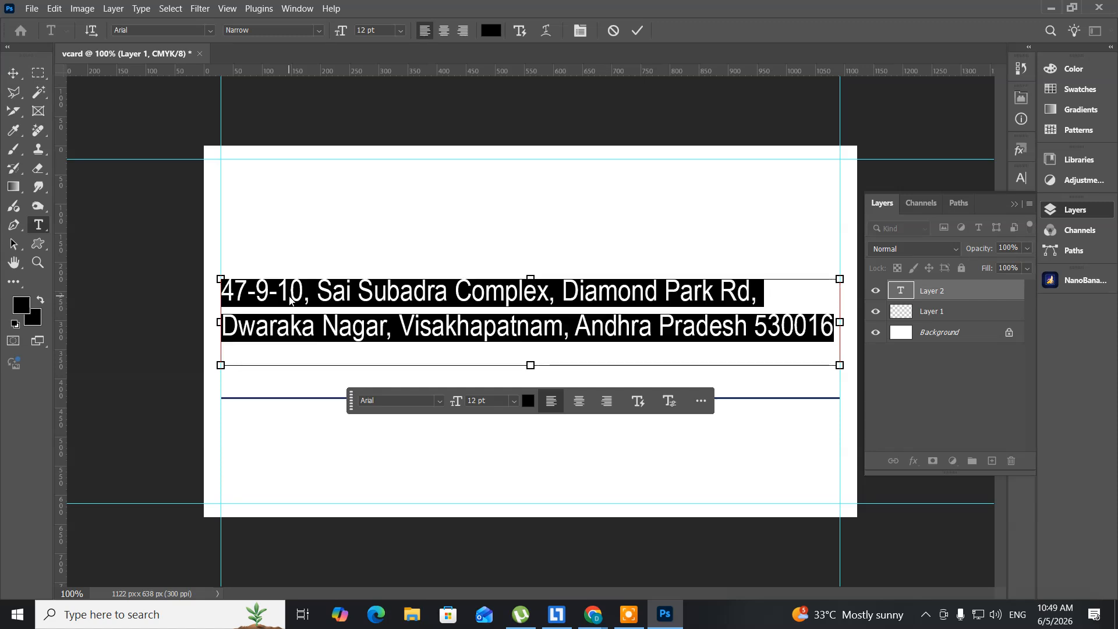
pyautogui.hotkey('ctrl', 'shift', ',')
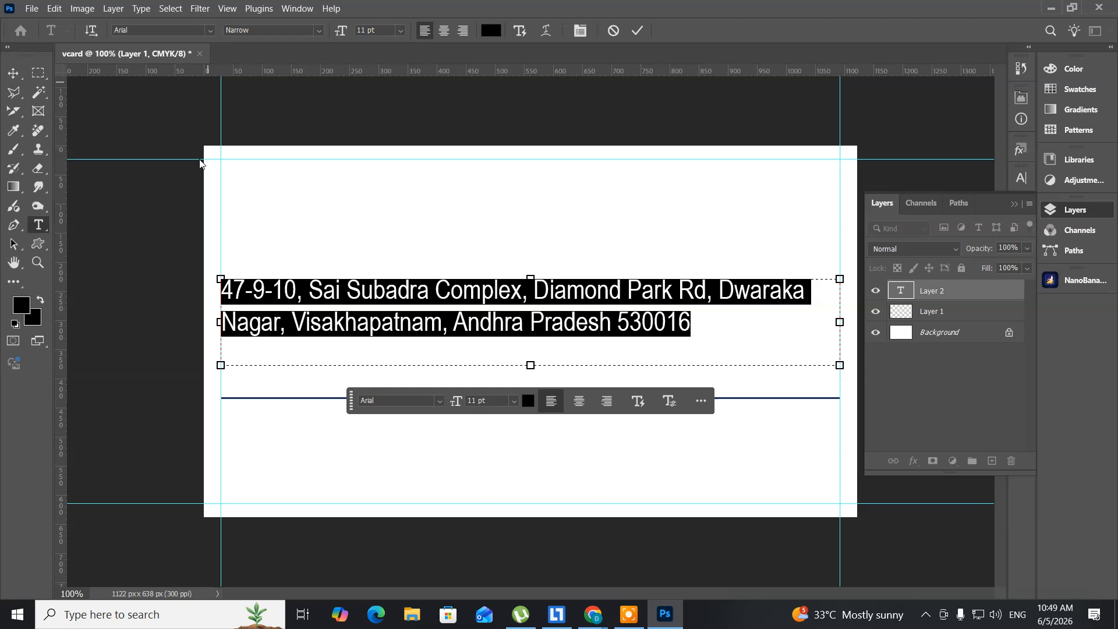
pyautogui.click(714, 296)
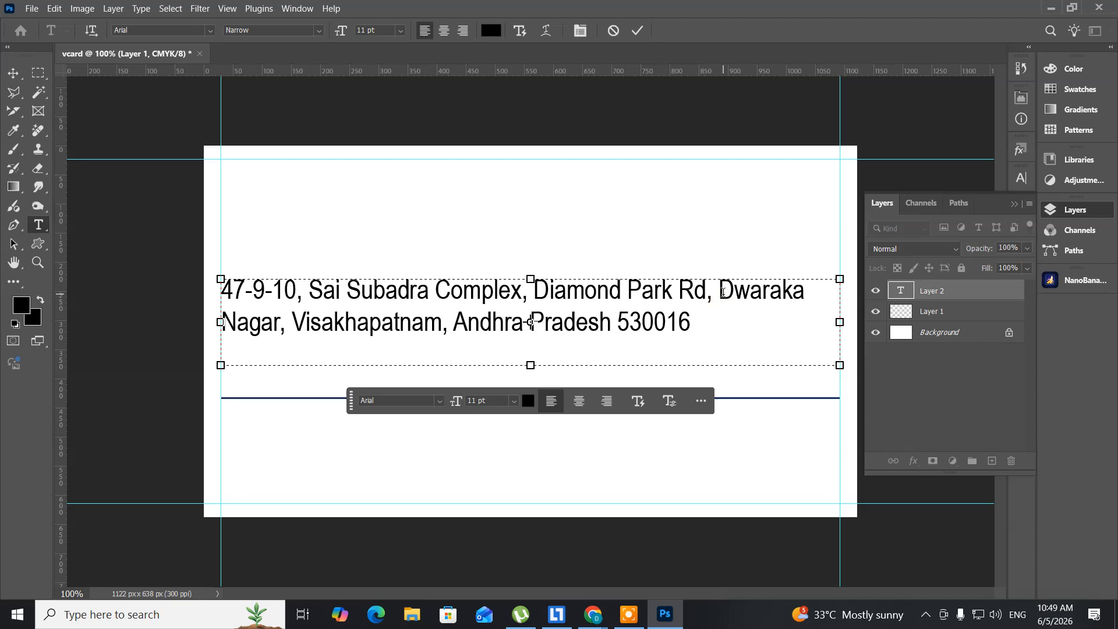
pyautogui.hotkey('ctrl', 'a')
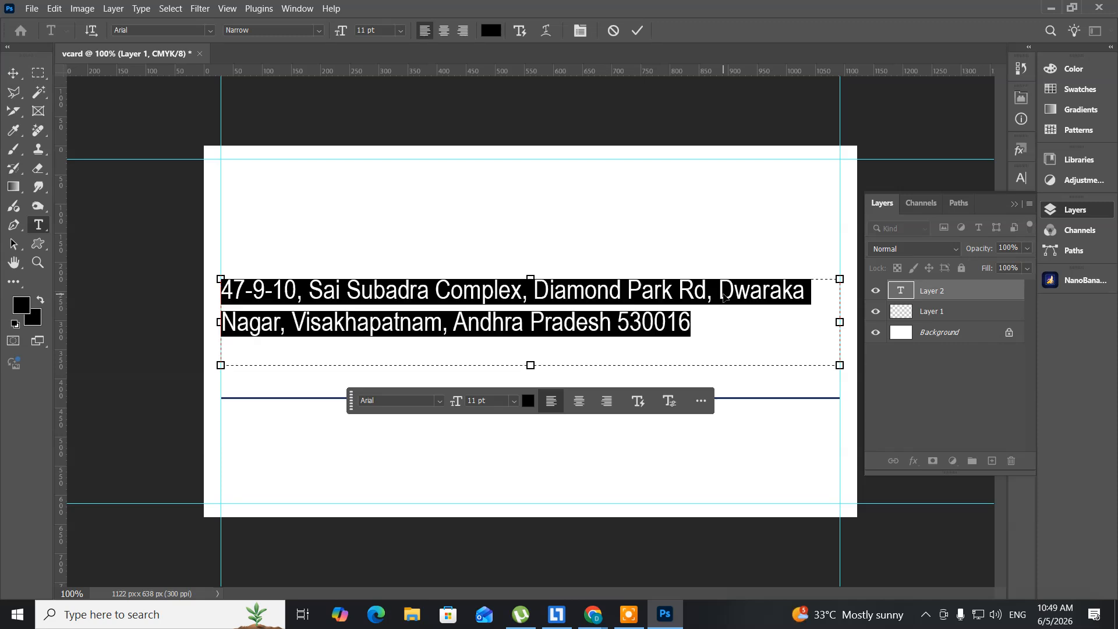
pyautogui.hotkey('ctrl', 'shift', ',')
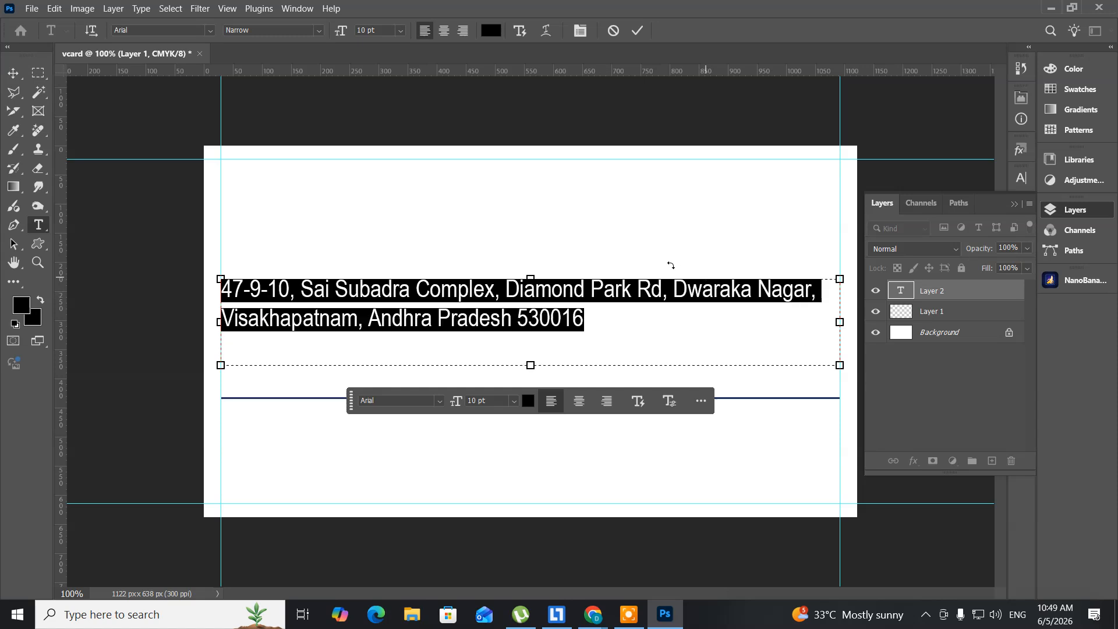
# Step: Break the address so Dwaraka Nagar starts the second line
pyautogui.click(683, 296)
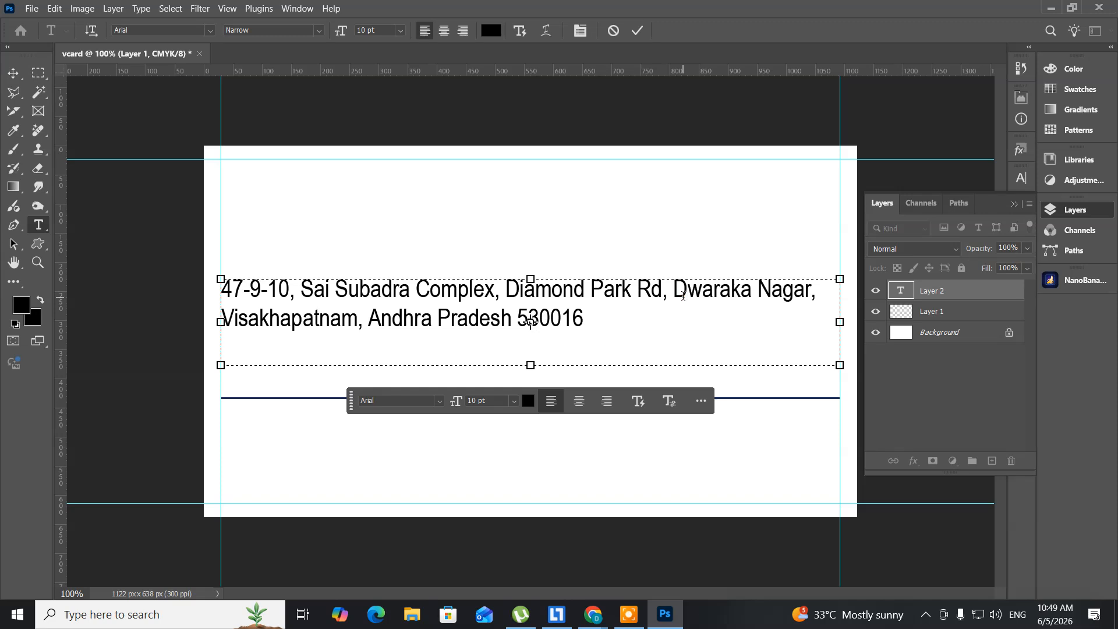
pyautogui.press('Return')
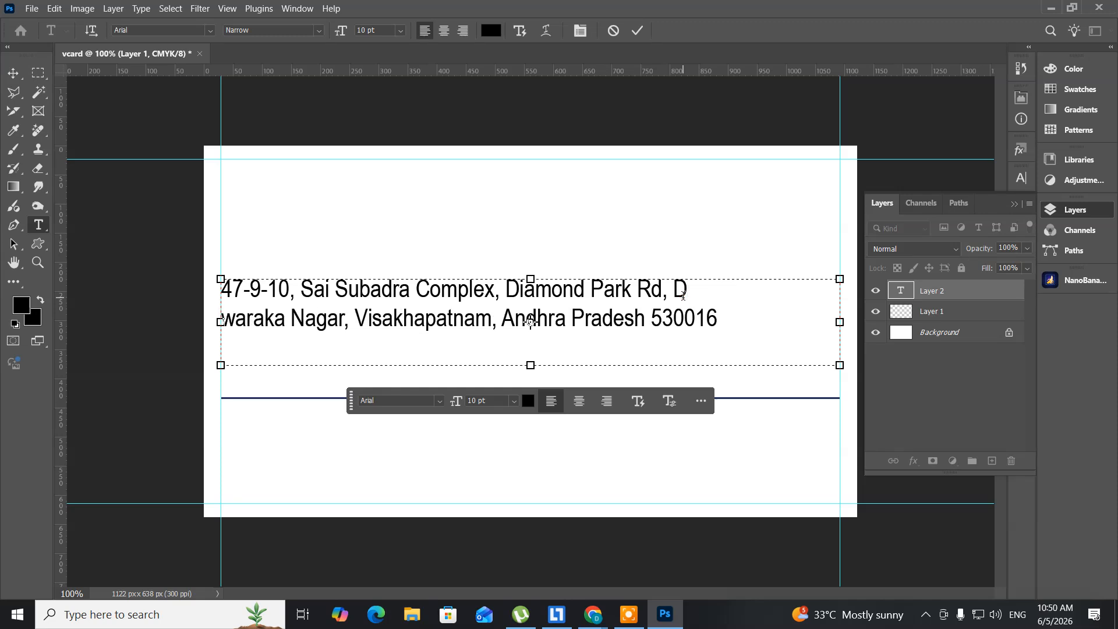
pyautogui.press('BackSpace')
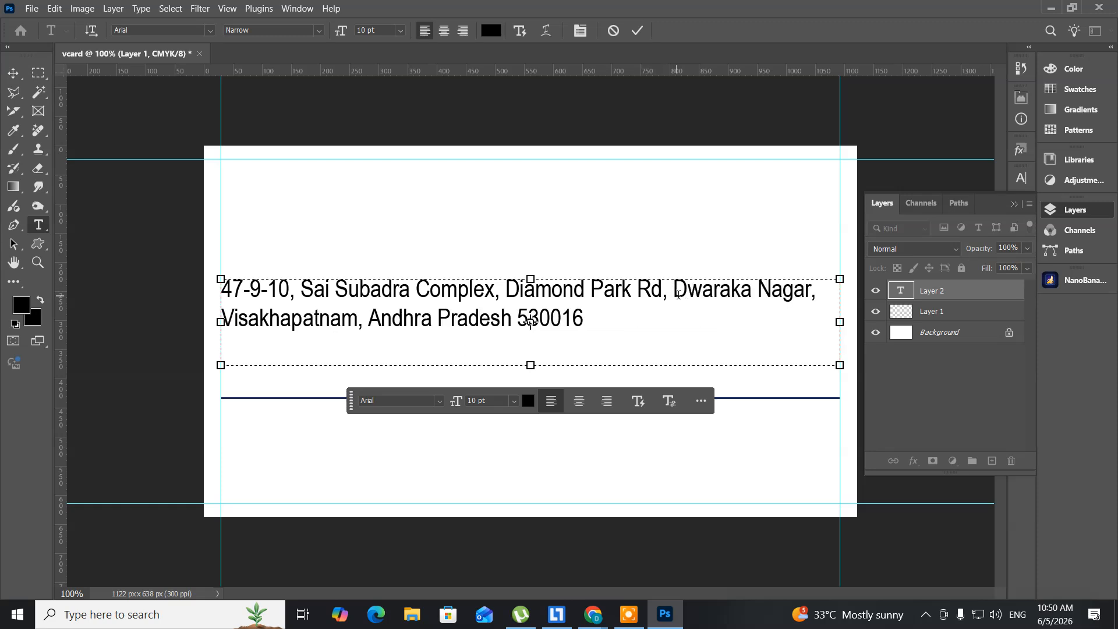
pyautogui.moveTo(679, 295); pyautogui.dragTo(681, 293)
pyautogui.click(678, 295)
pyautogui.press('Return')
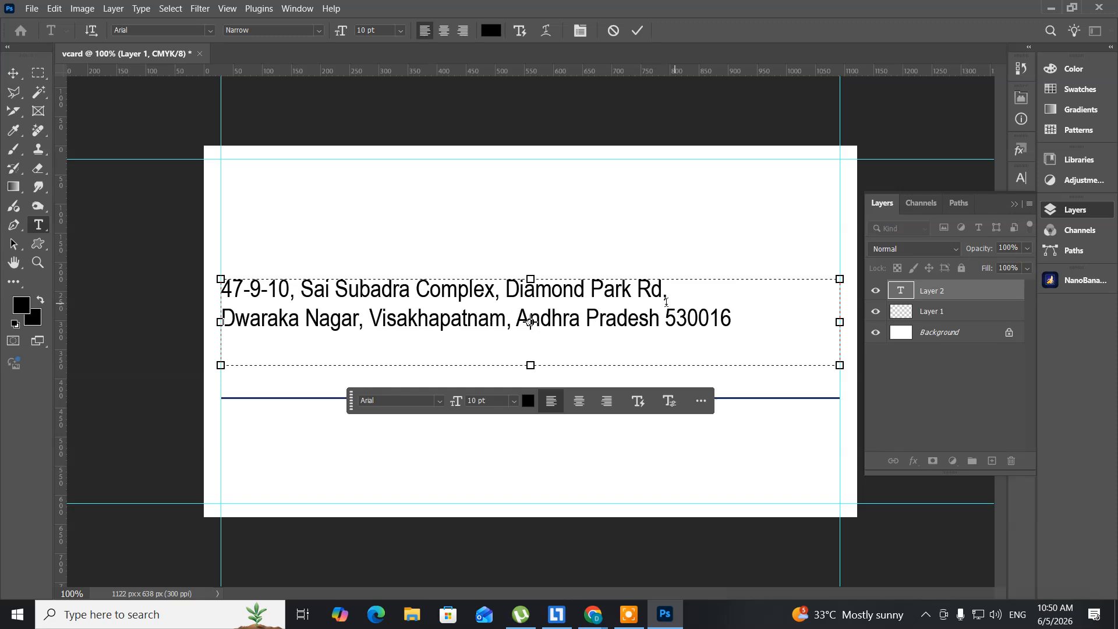
# Step: Center-align both lines of the address
pyautogui.hotkey('ctrl', 'a')
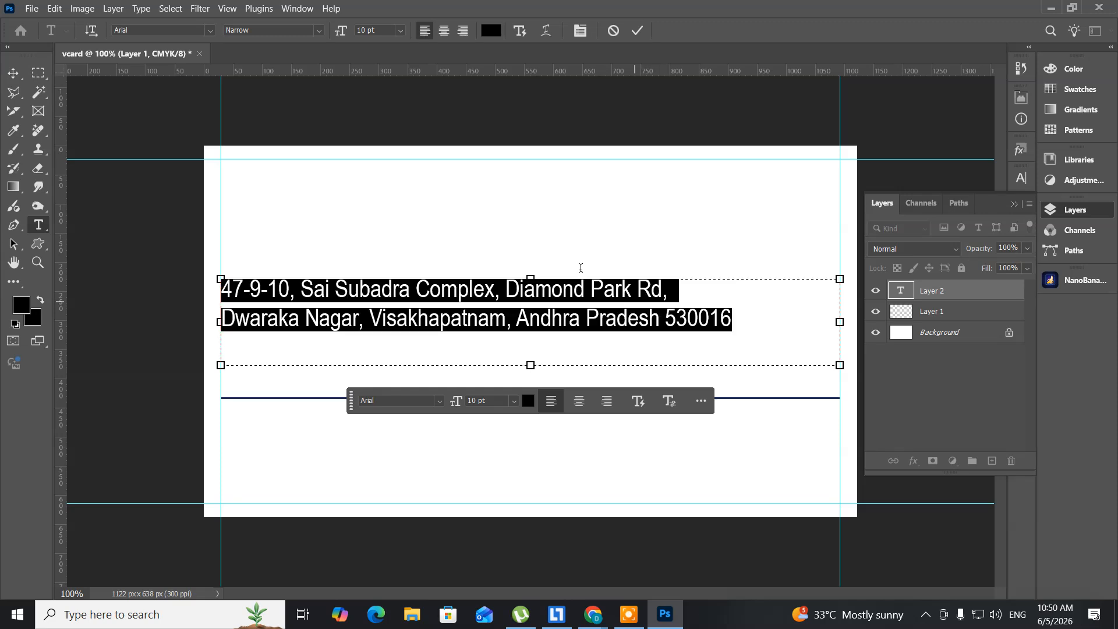
pyautogui.click(443, 31)
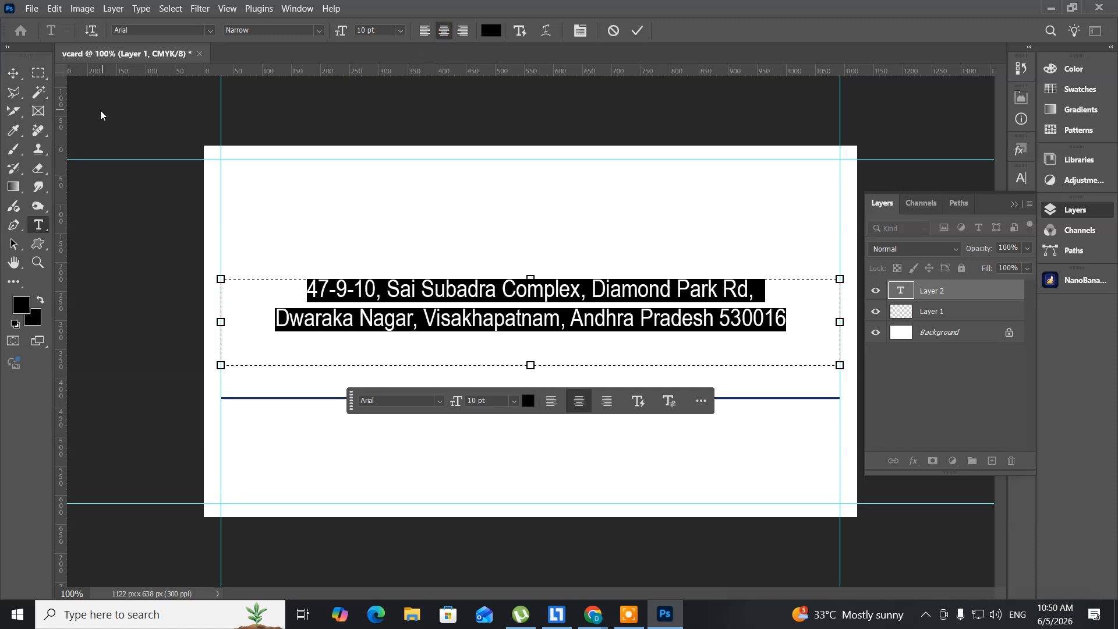
pyautogui.click(15, 72)
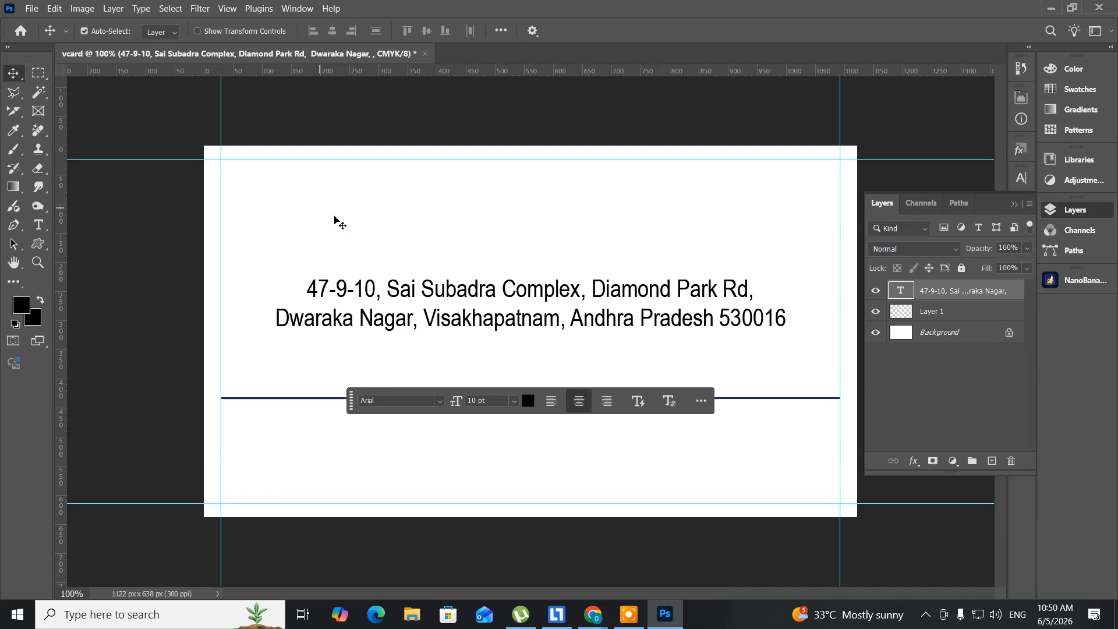
# Step: Drag the address block about 160 px down, below the navy divider line
pyautogui.moveTo(449, 286); pyautogui.dragTo(453, 438)
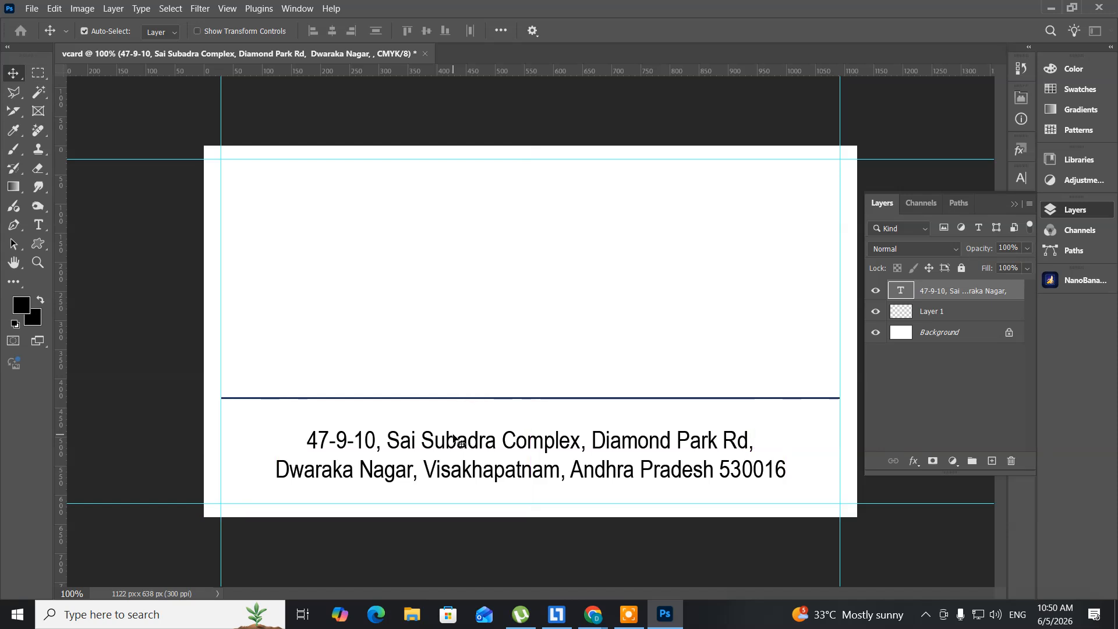
pyautogui.click(39, 225)
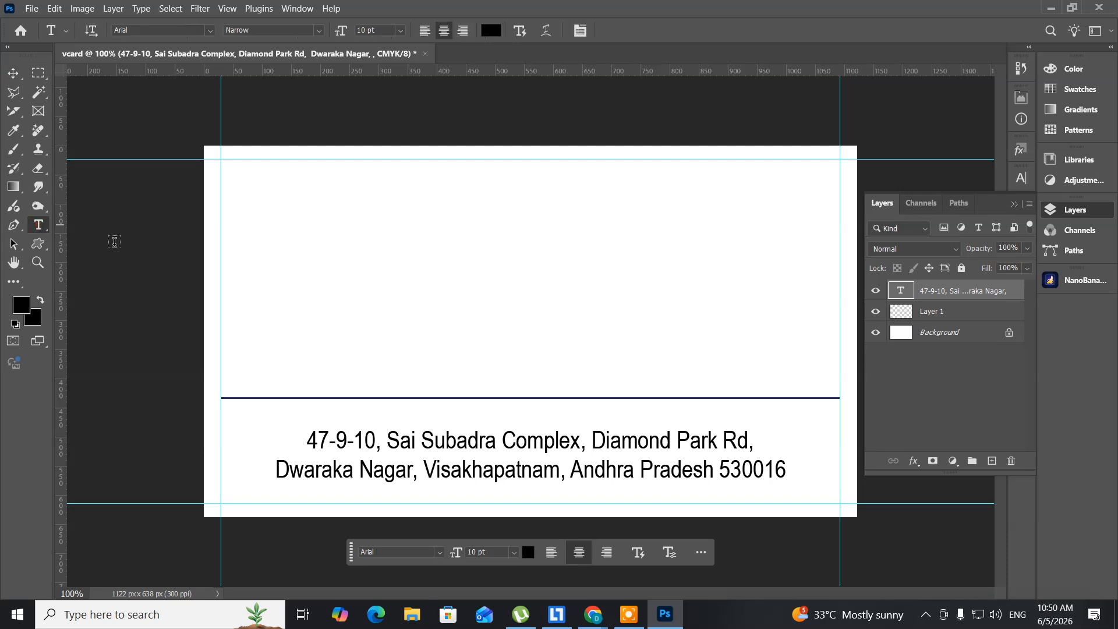
# Step: Type DATAPRO COMPUTERS PVT LTD above the line, fixing the 'OVT' typo, and select it all
pyautogui.click(283, 285)
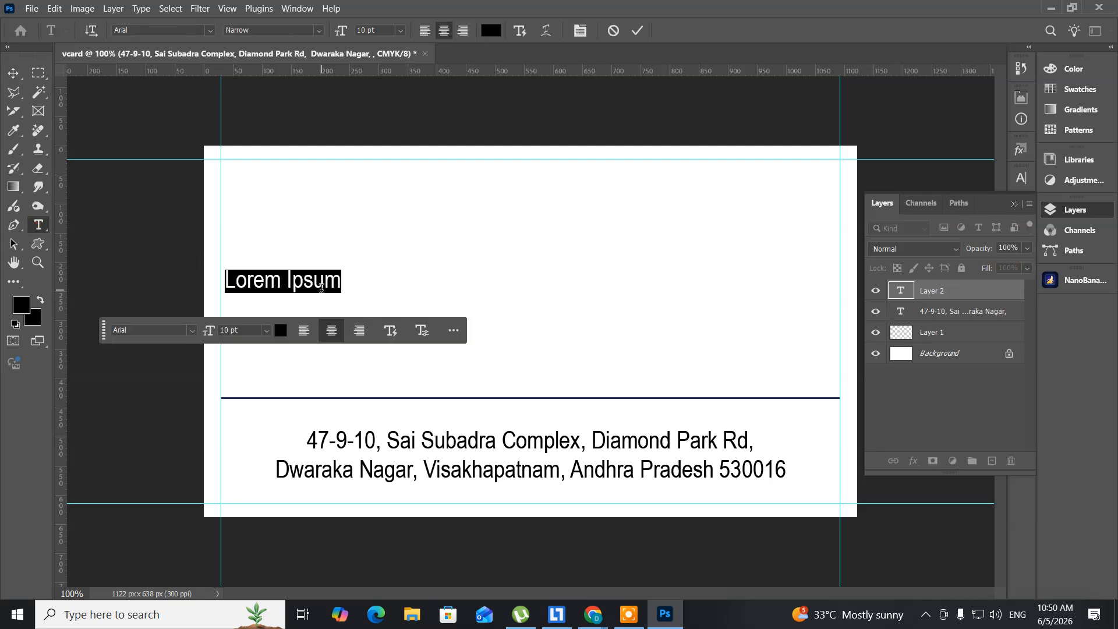
pyautogui.write('D')
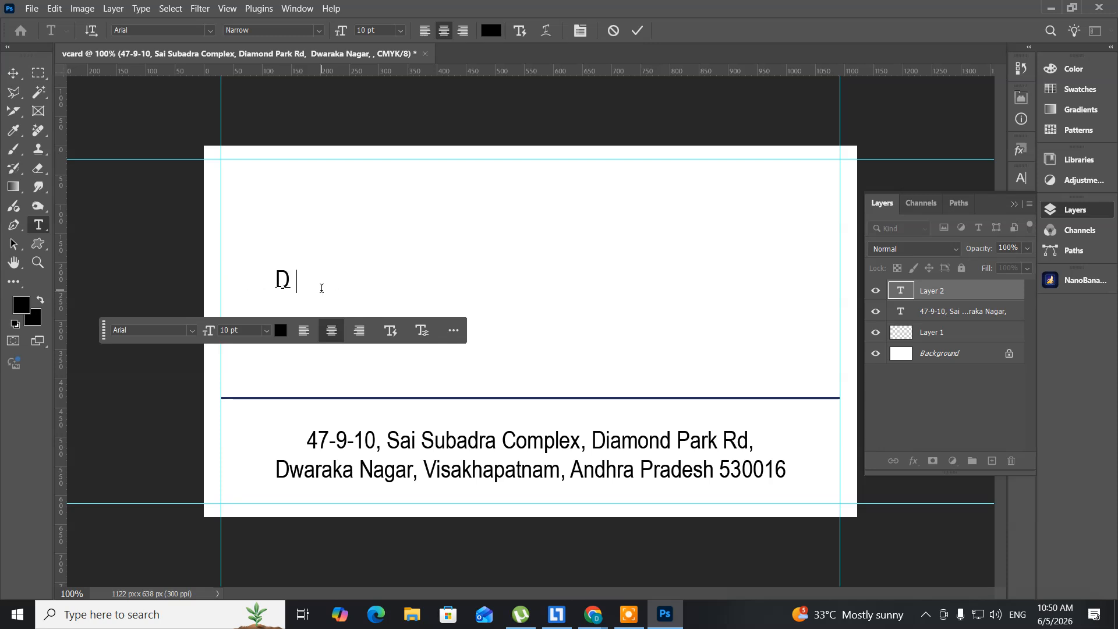
pyautogui.write('ATA')
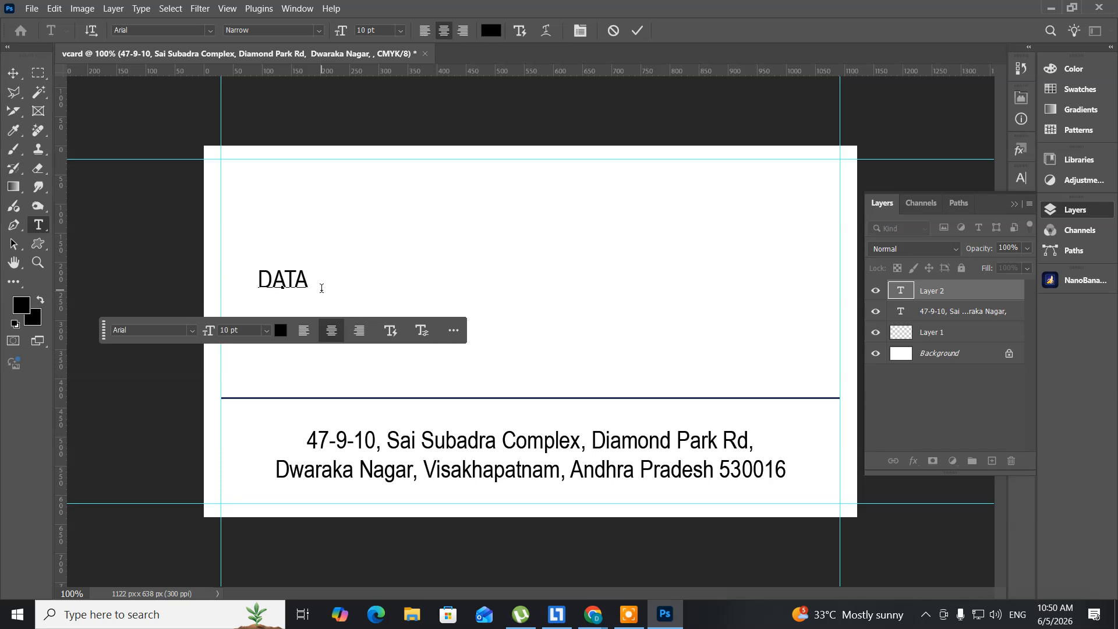
pyautogui.write('PRO')
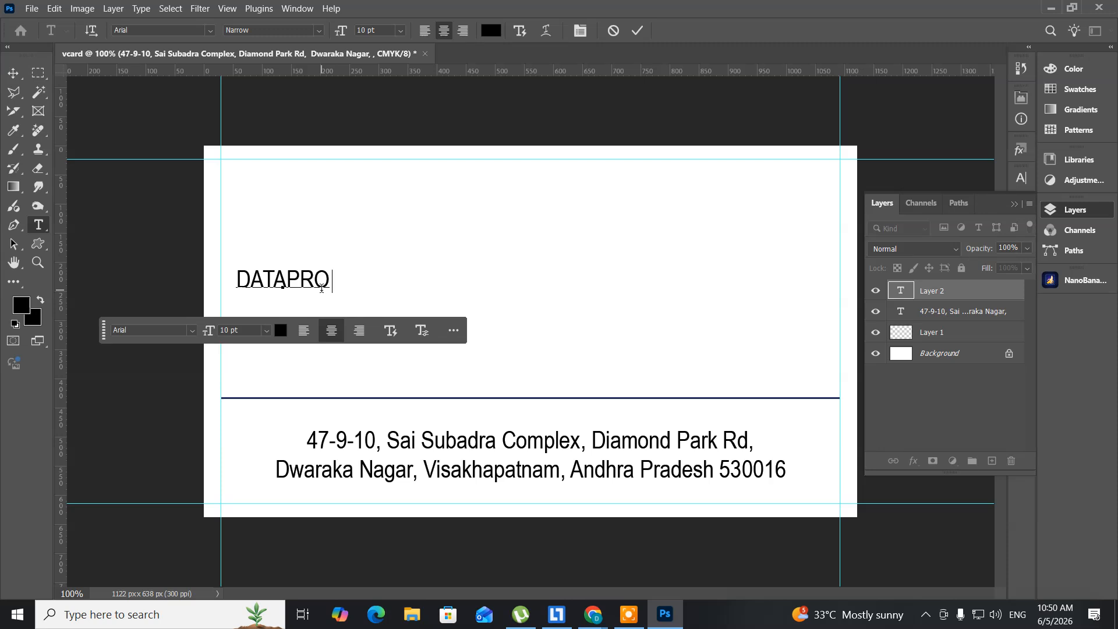
pyautogui.write(' CO')
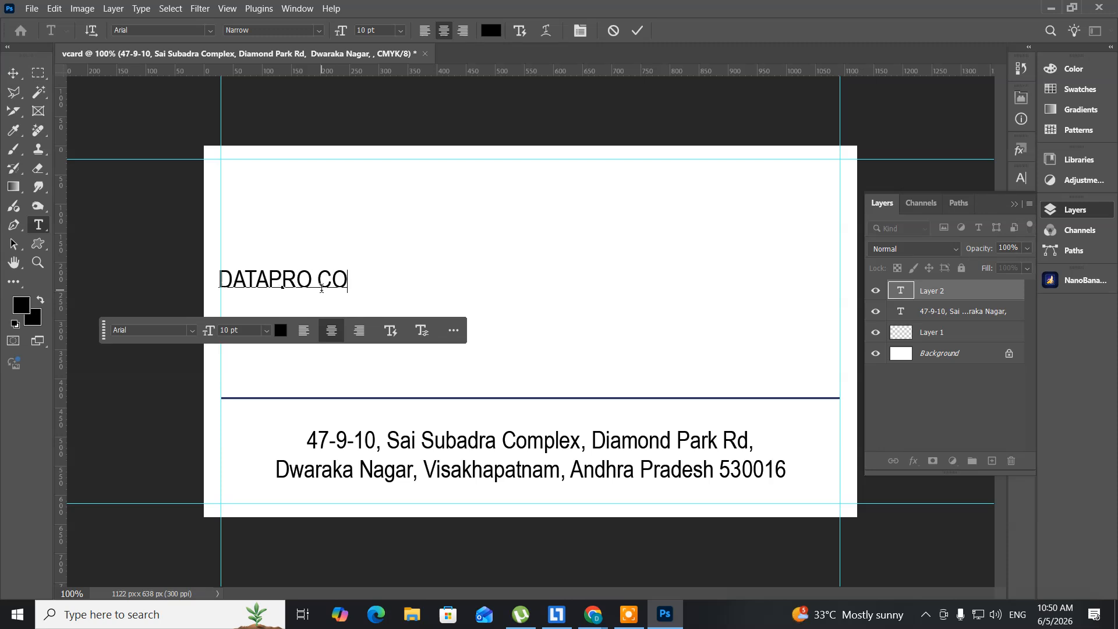
pyautogui.write('MPUT')
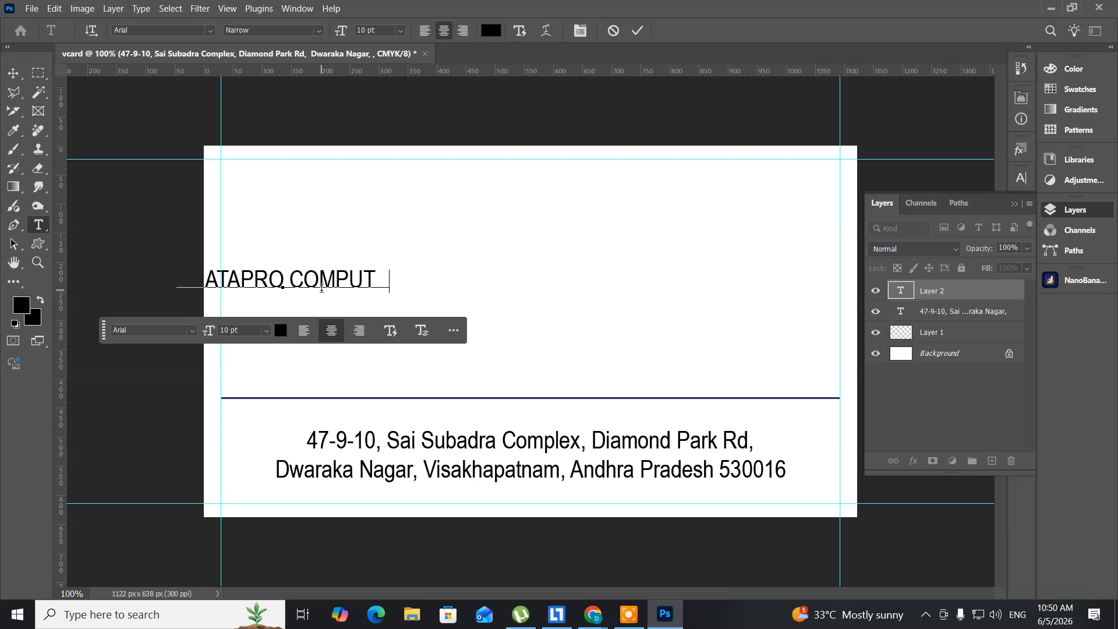
pyautogui.write('ERS')
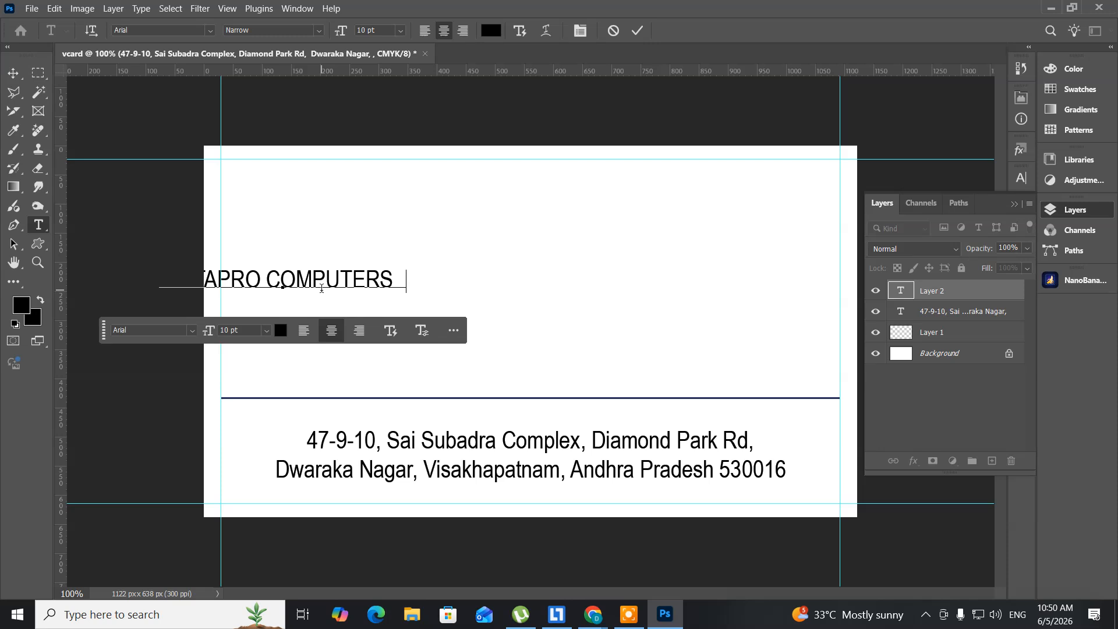
pyautogui.write(' OVT LTD')
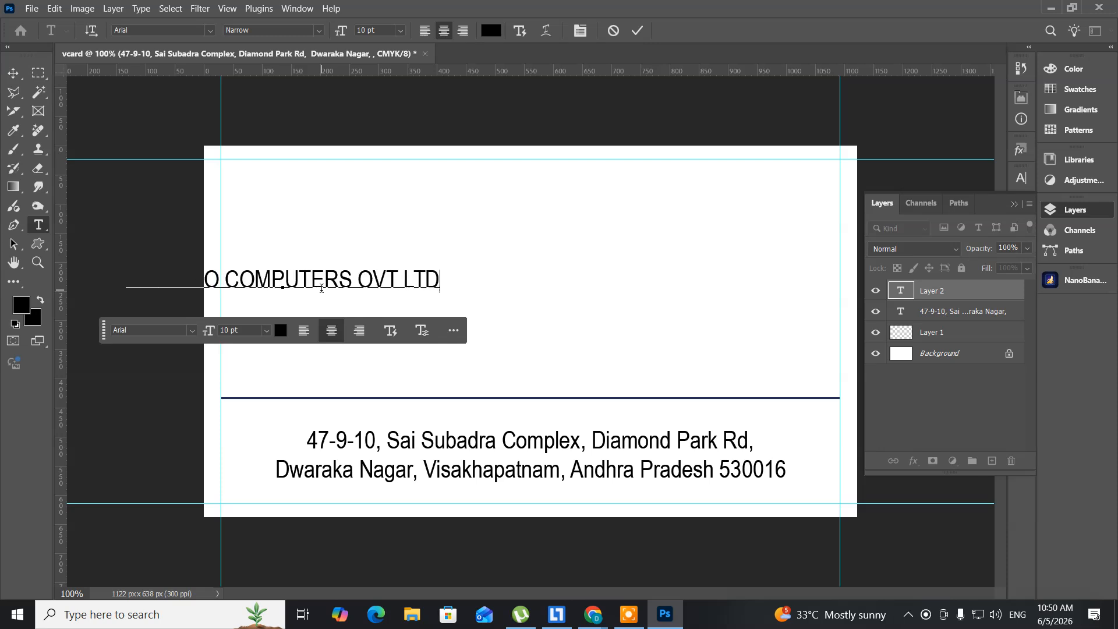
pyautogui.press('BackSpace')
pyautogui.press('BackSpace')
pyautogui.press('BackSpace')
pyautogui.press('BackSpace')
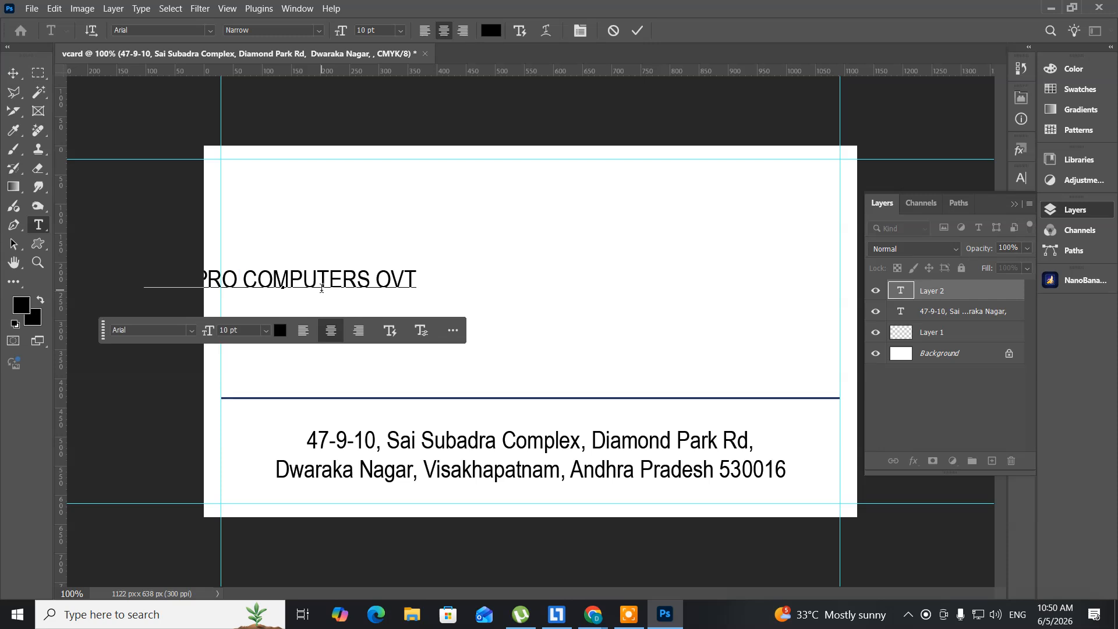
pyautogui.press('BackSpace')
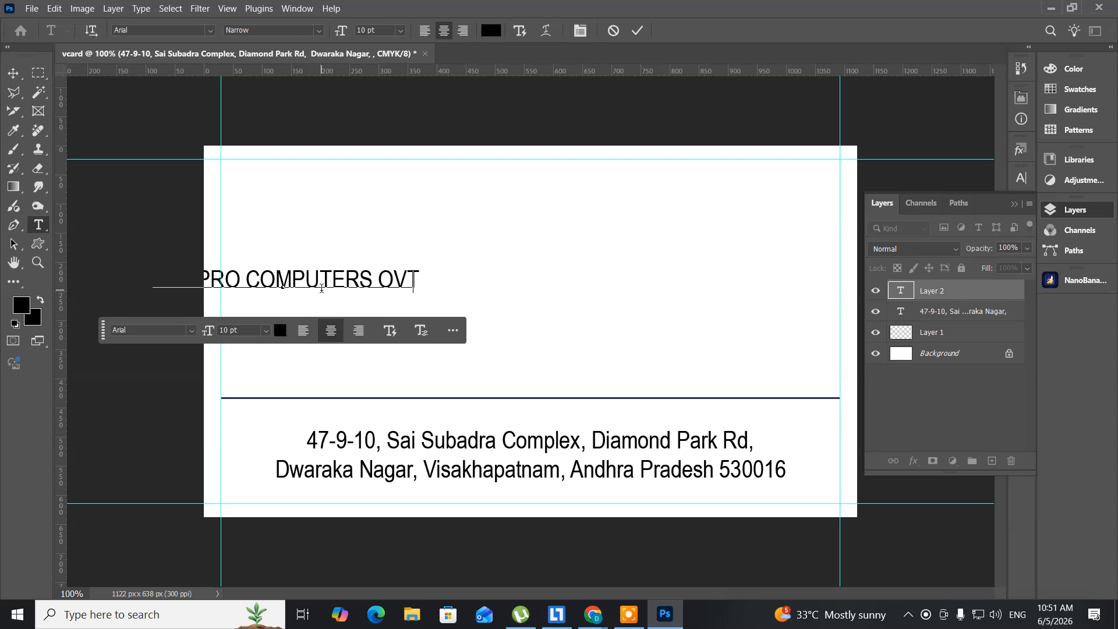
pyautogui.press('BackSpace')
pyautogui.press('BackSpace')
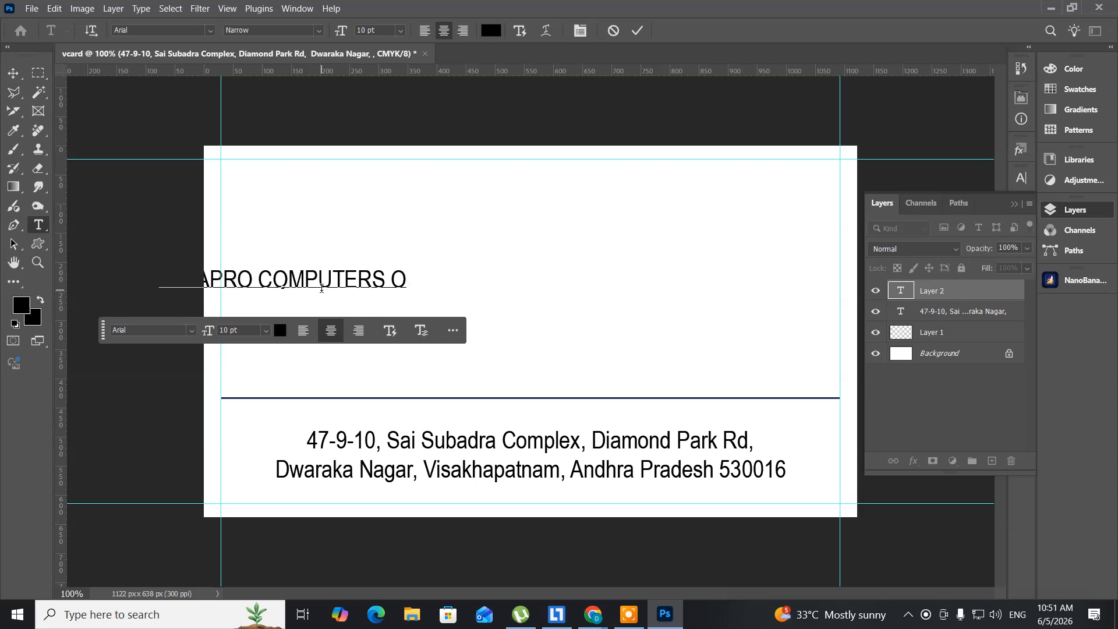
pyautogui.press('BackSpace')
pyautogui.press('BackSpace')
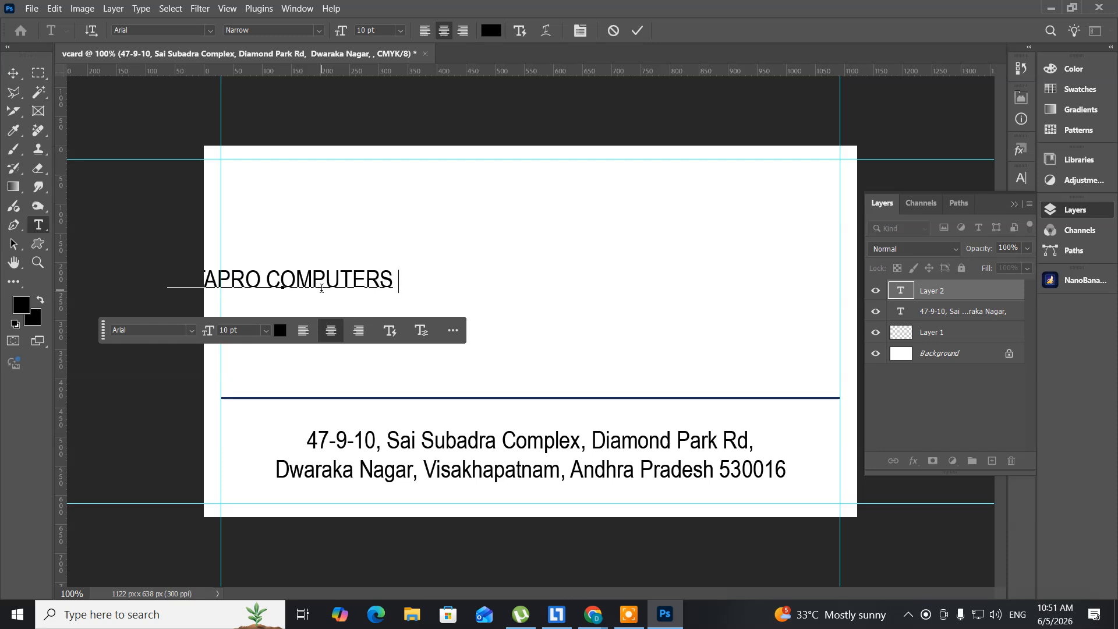
pyautogui.write('PVT')
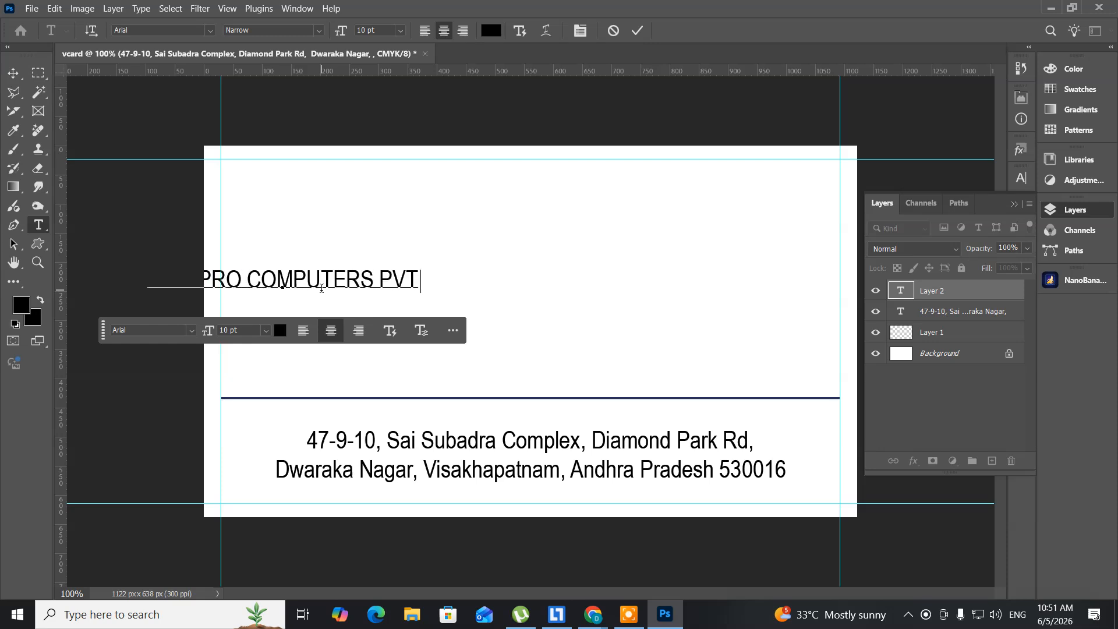
pyautogui.write(' LTD')
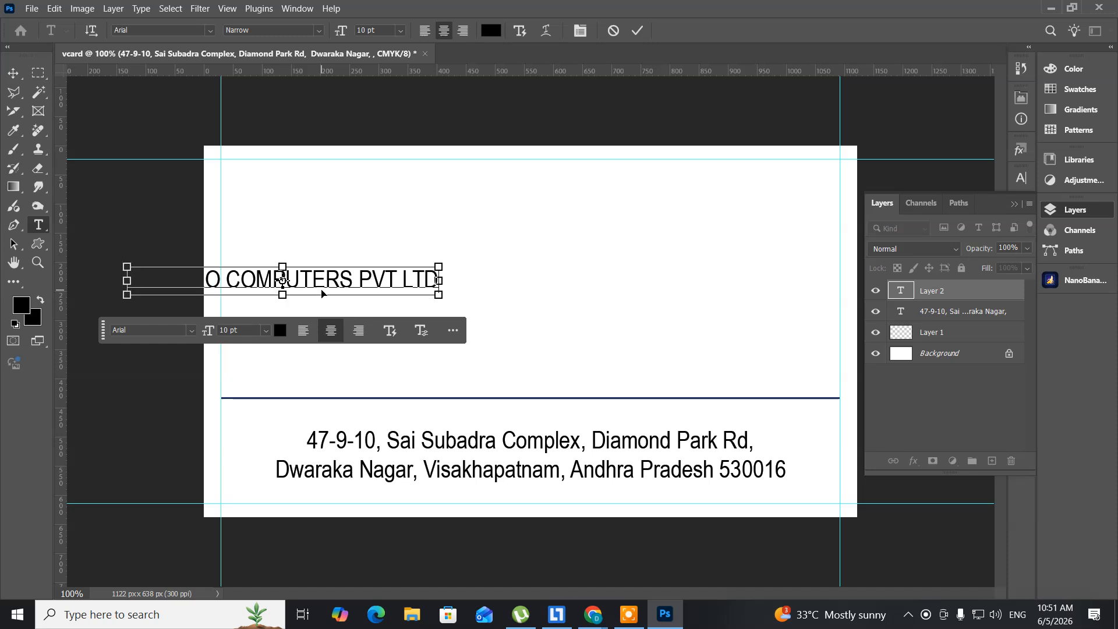
pyautogui.hotkey('ctrl', 'a')
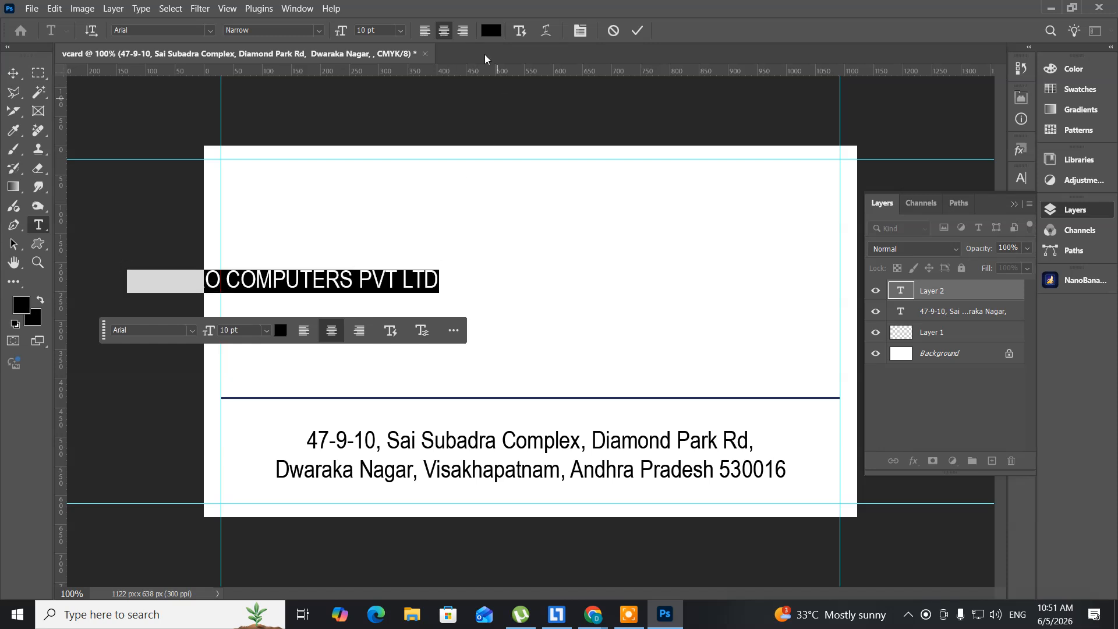
# Step: Left-align the company name and set its text colour to light blue
pyautogui.click(426, 30)
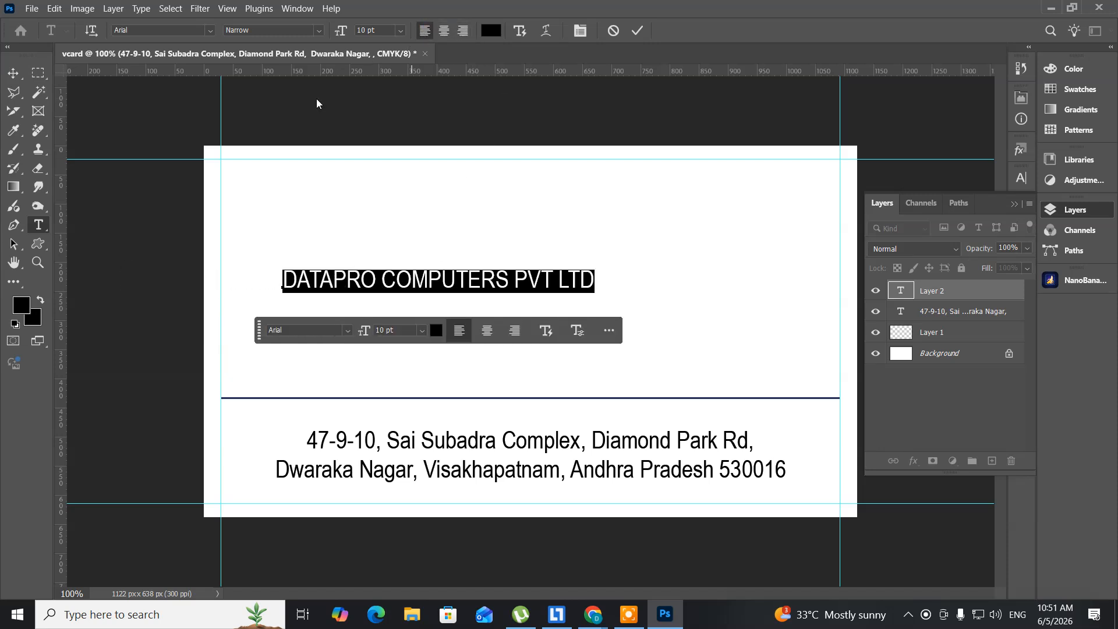
pyautogui.click(21, 307)
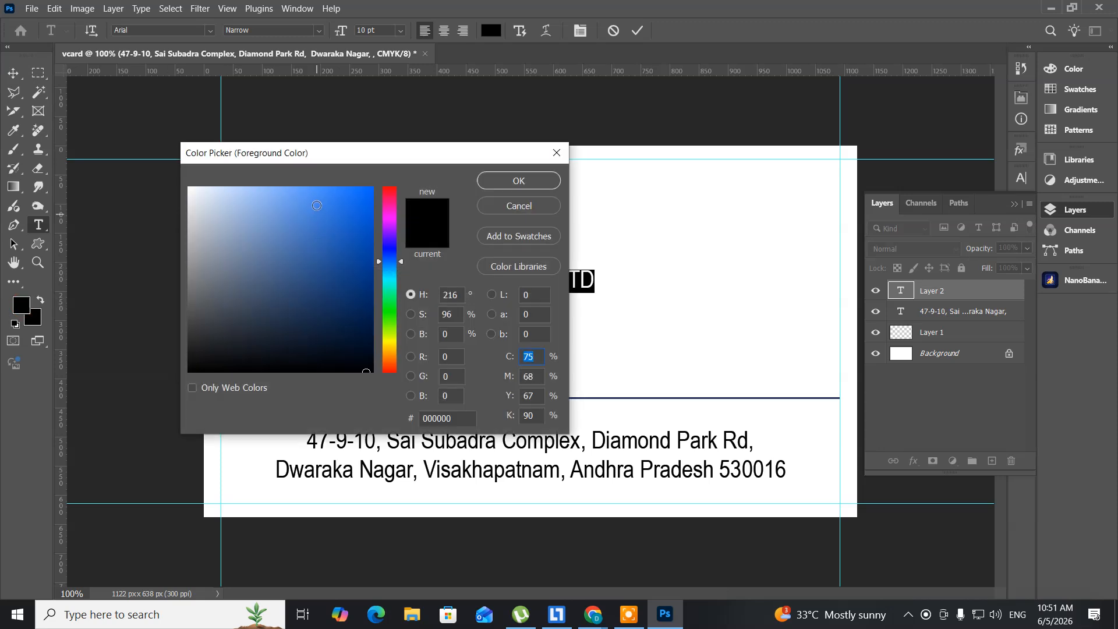
pyautogui.click(305, 198)
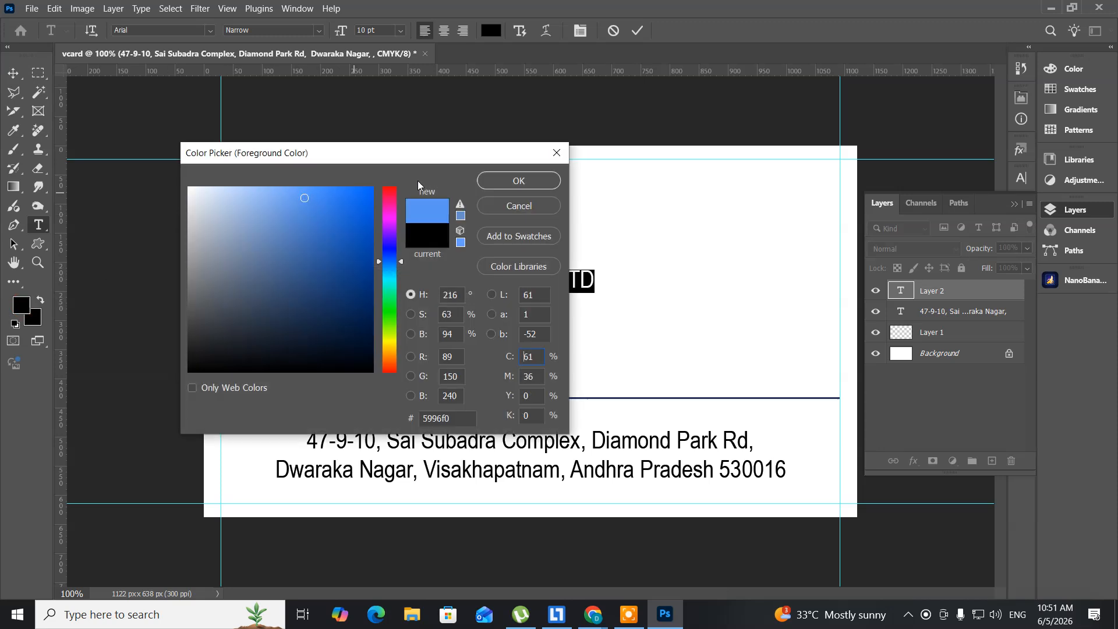
pyautogui.click(498, 182)
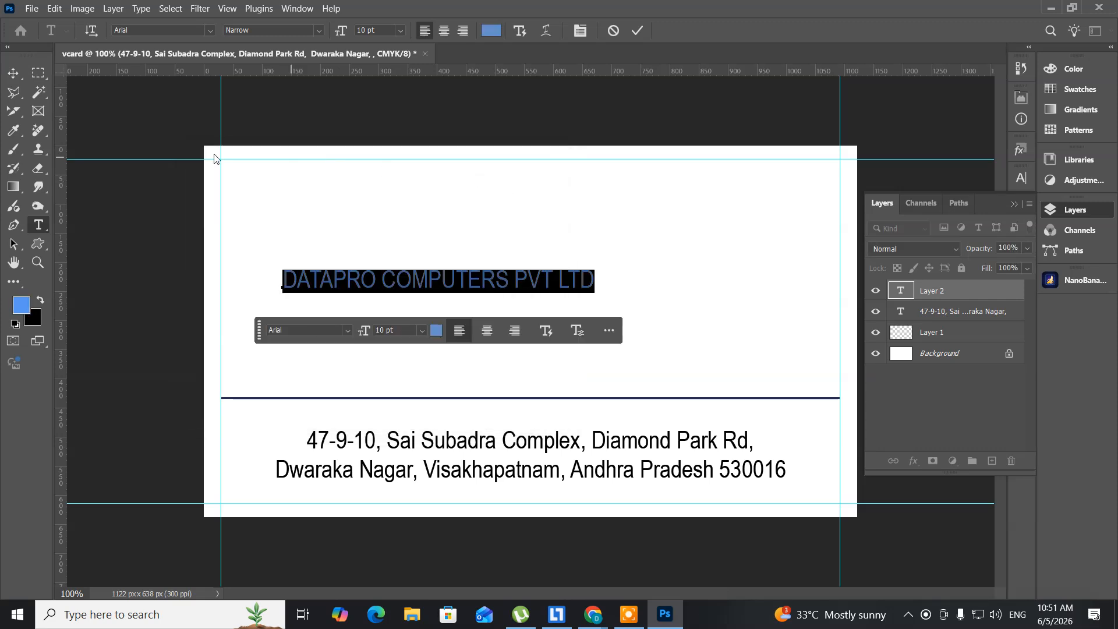
pyautogui.click(17, 77)
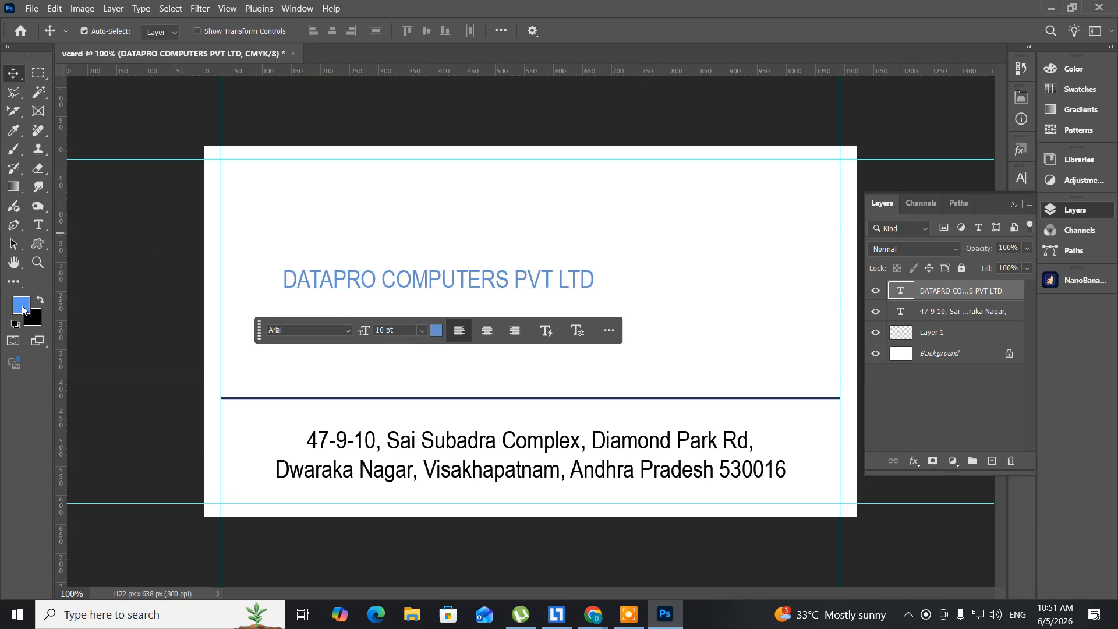
# Step: Make the whole DATAPRO COMPUTERS PVT LTD heading Arial Bold
pyautogui.click(39, 227)
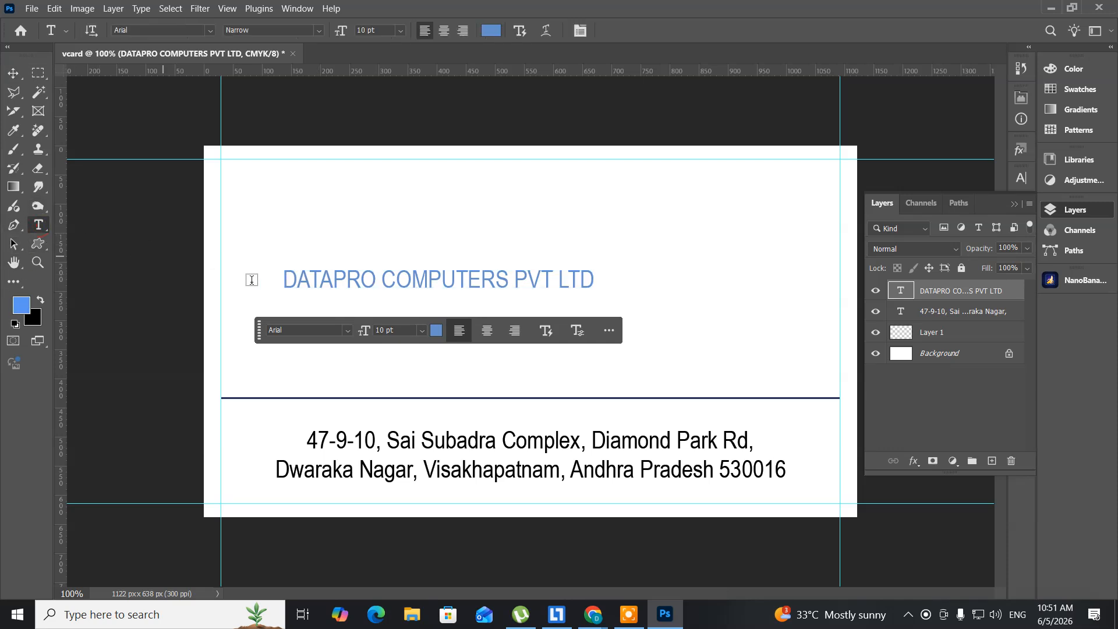
pyautogui.click(354, 285)
pyautogui.hotkey('ctrl', 'a')
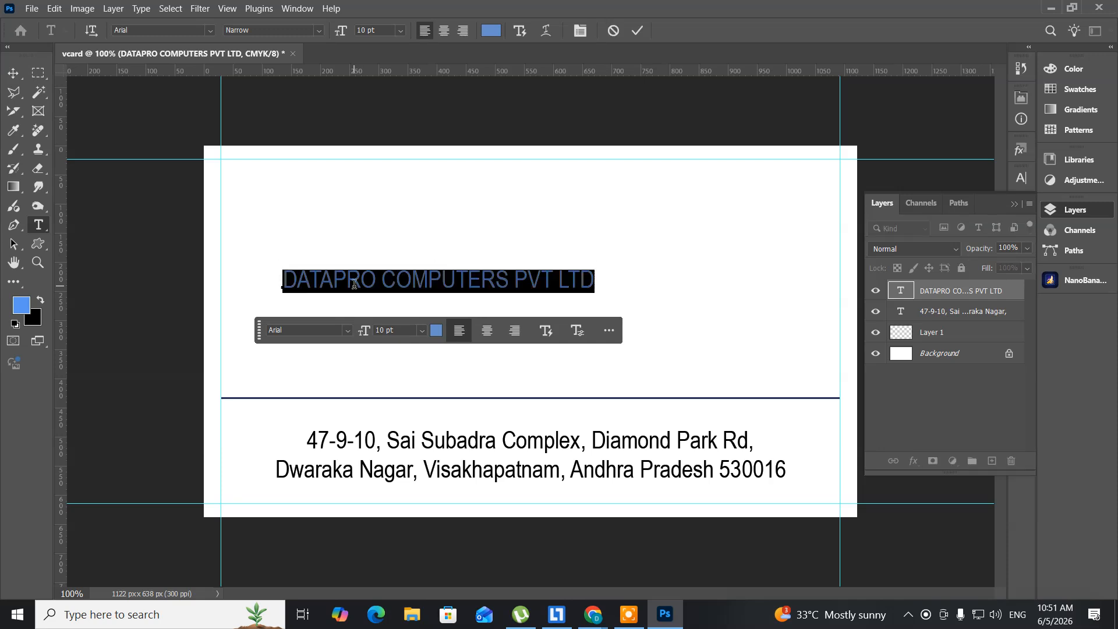
pyautogui.click(318, 32)
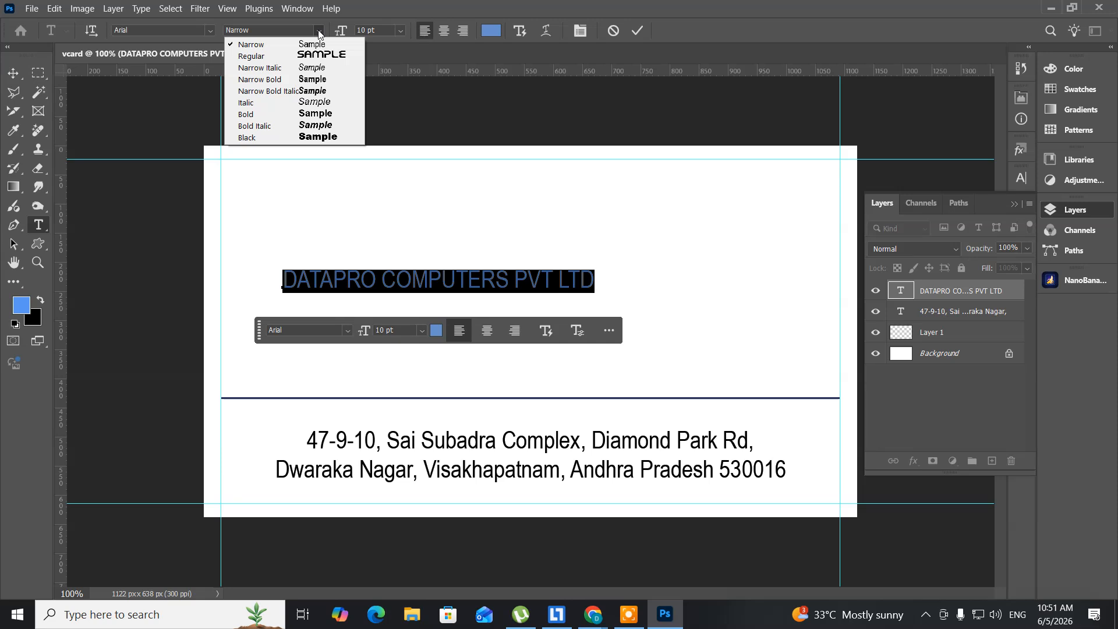
pyautogui.click(266, 115)
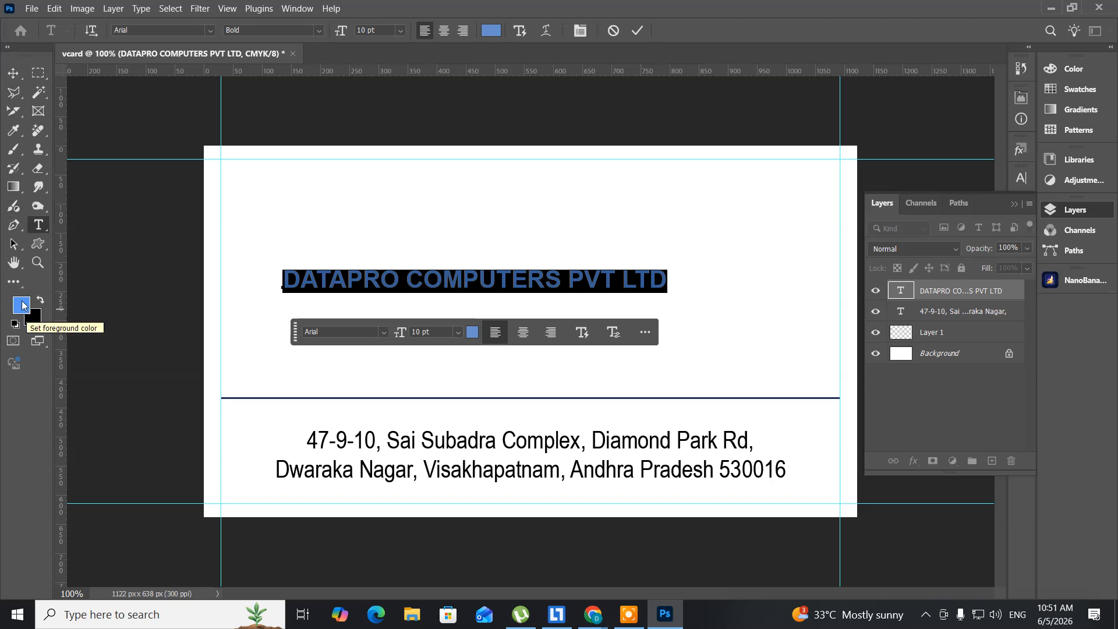
pyautogui.click(13, 72)
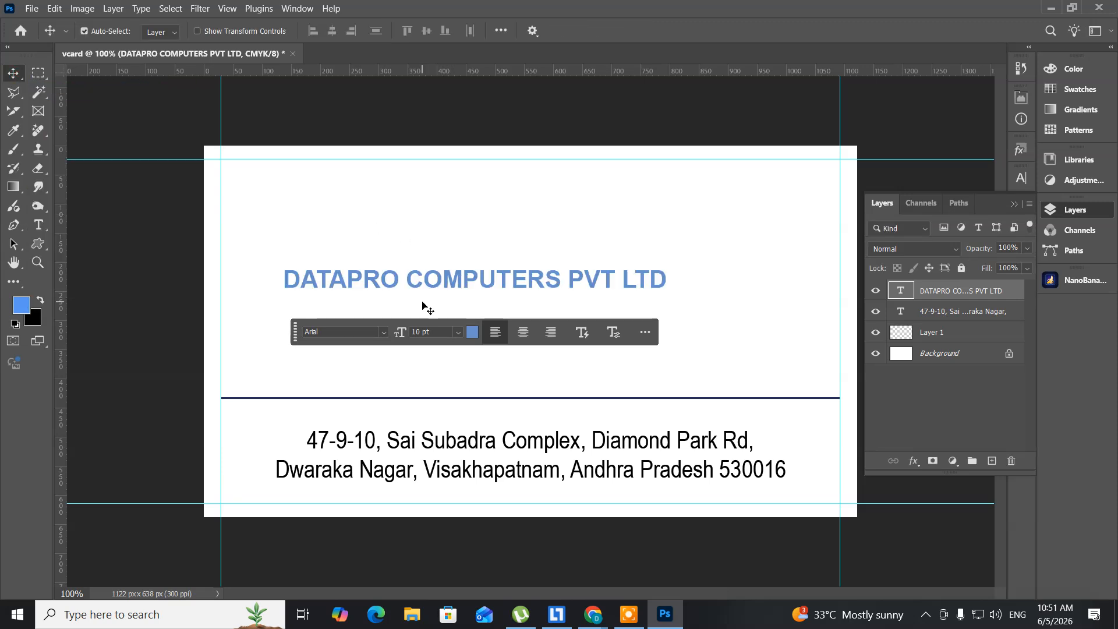
# Step: Centre the company name horizontally on the card and drag it just below the line
pyautogui.press('ctrl')
pyautogui.hotkey('ctrl', 'a')
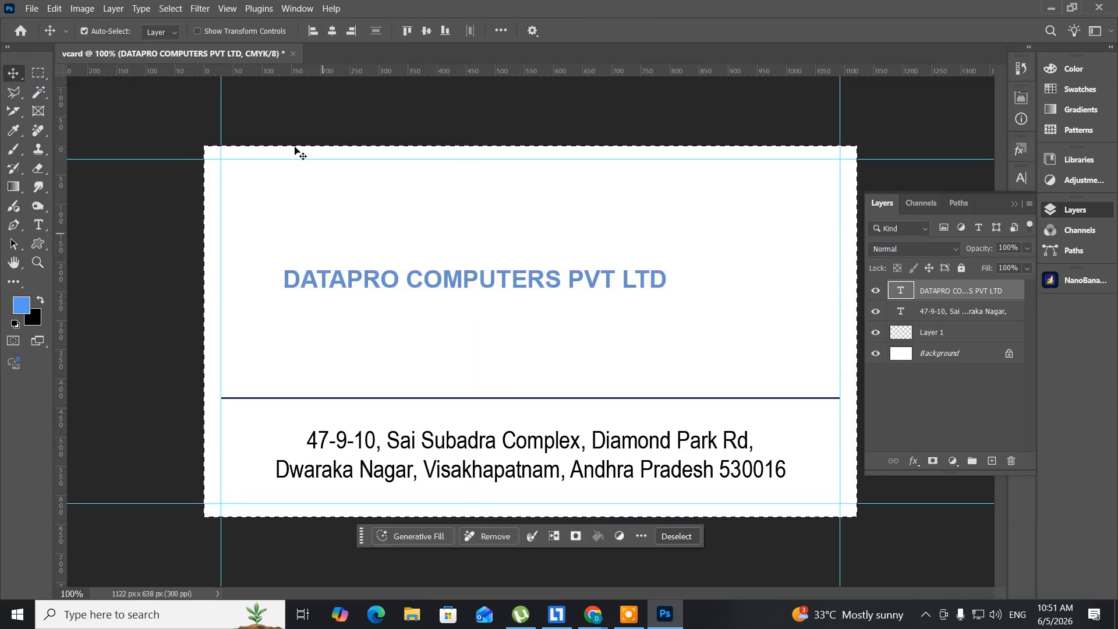
pyautogui.click(333, 32)
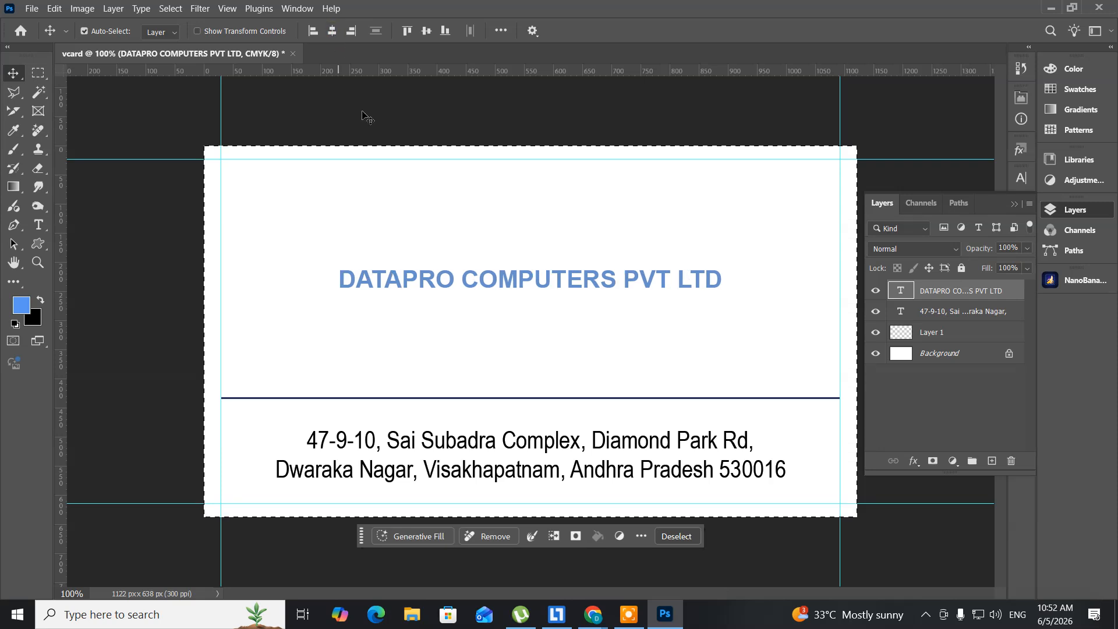
pyautogui.press('ctrl')
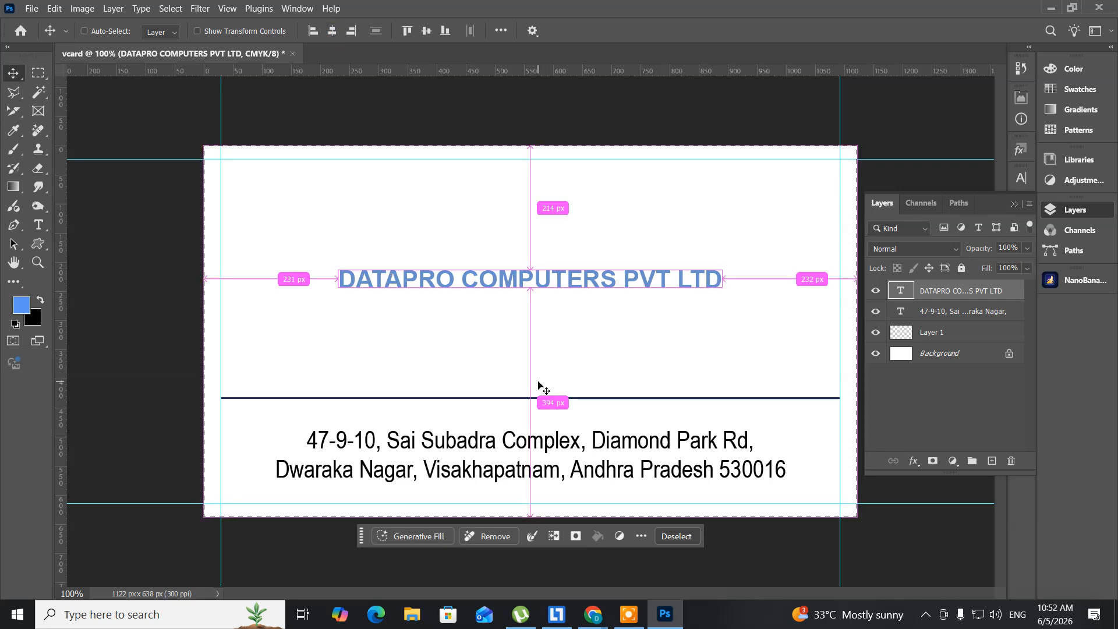
pyautogui.hotkey('ctrl', 'd')
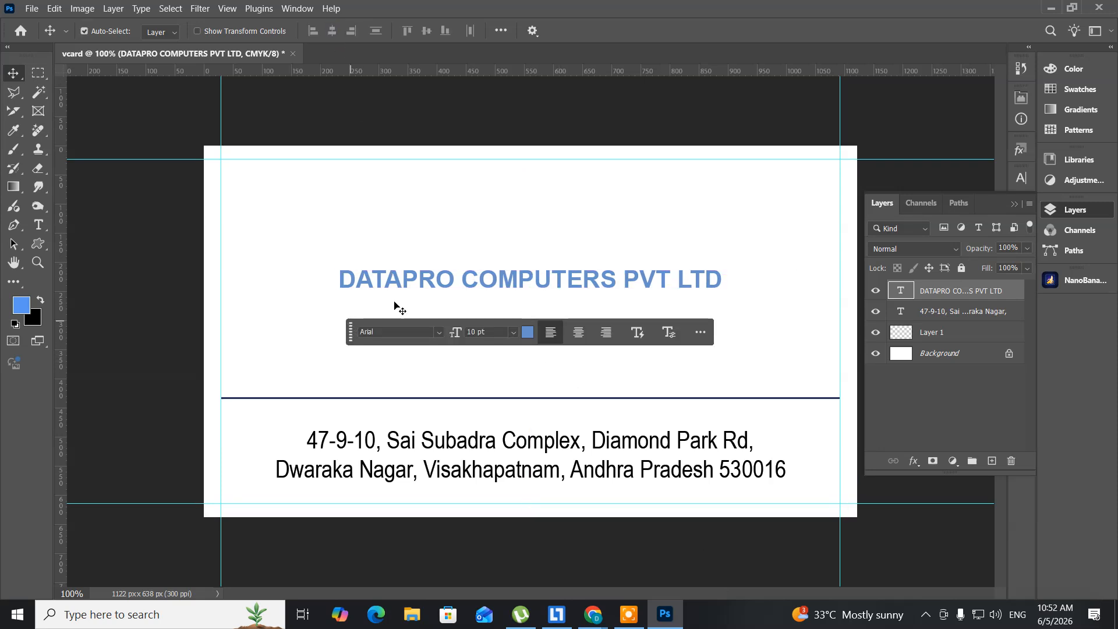
pyautogui.moveTo(468, 284); pyautogui.dragTo(450, 417)
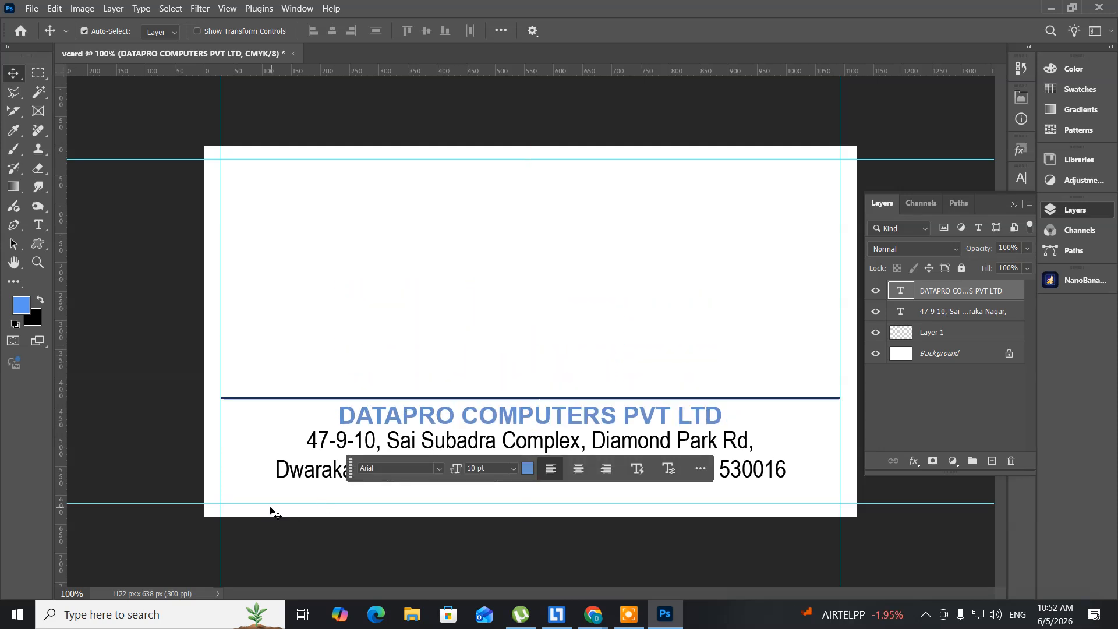
# Step: Select the address text layer and nudge it slightly lower
pyautogui.click(420, 439)
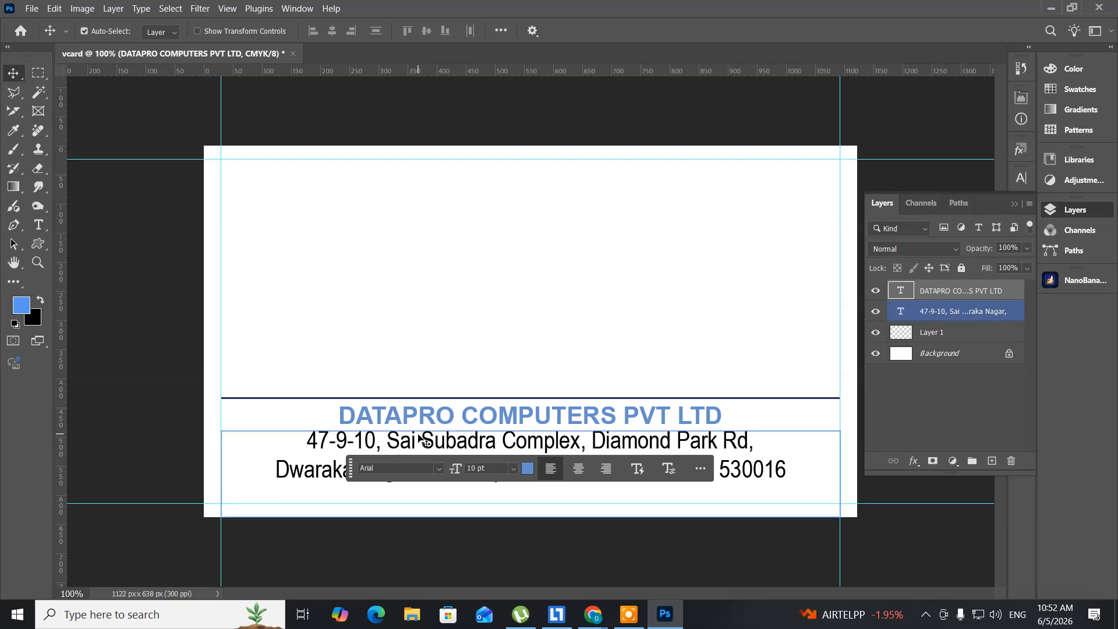
pyautogui.rightClick(418, 438)
pyautogui.click(431, 439)
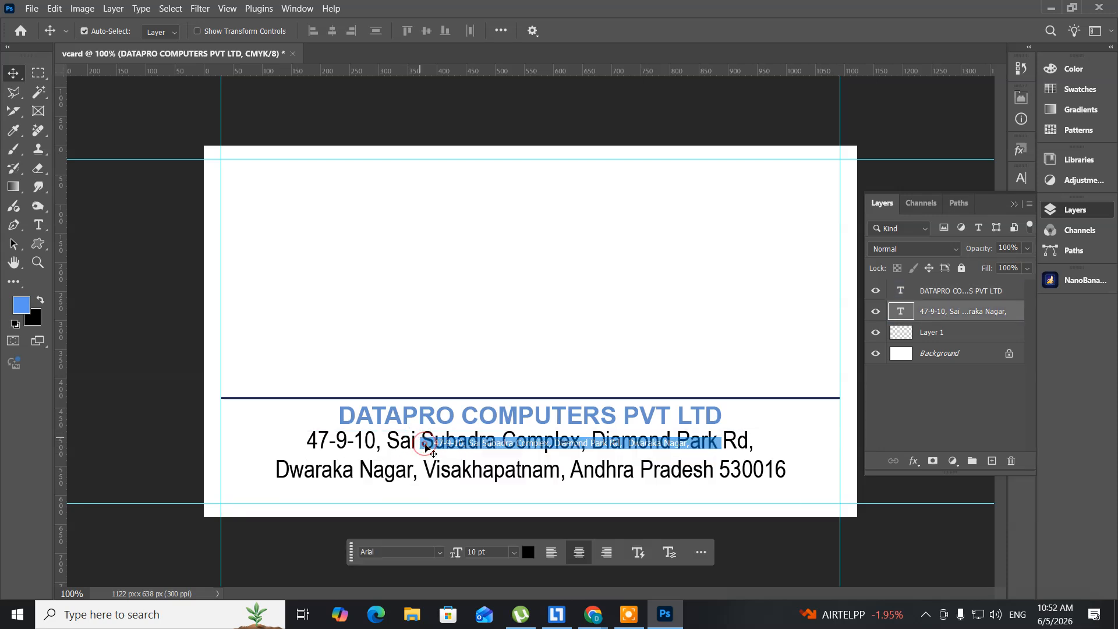
pyautogui.press('Down')
pyautogui.press('Down')
pyautogui.press('Down')
pyautogui.press('Down')
pyautogui.press('Down')
pyautogui.press('Down')
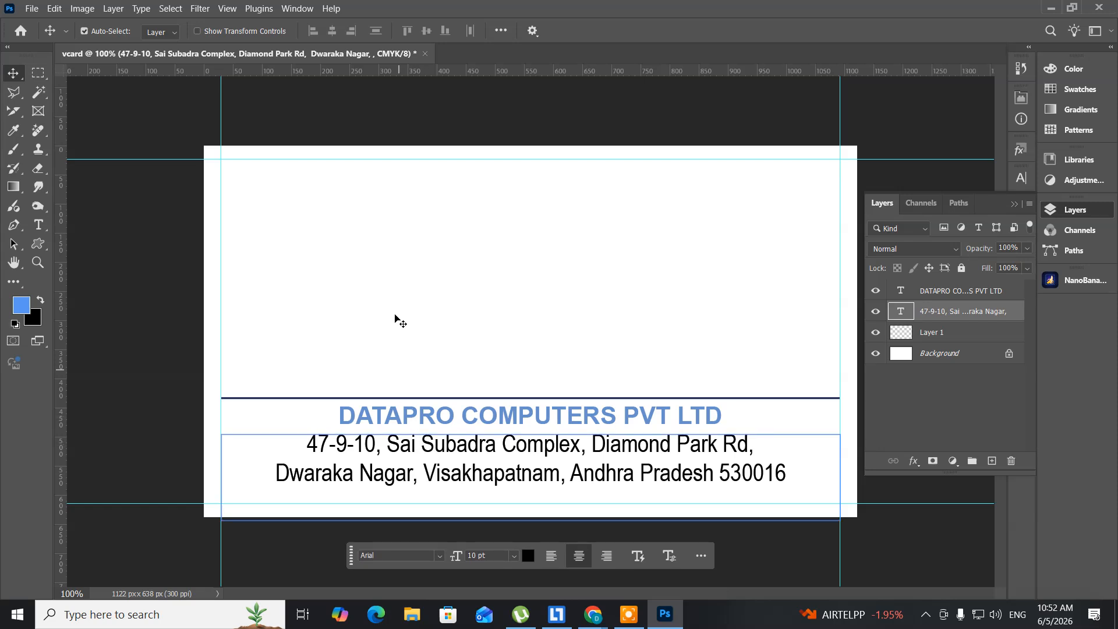
# Step: In the Open dialog, browse drive E down to the images folder
pyautogui.click(32, 9)
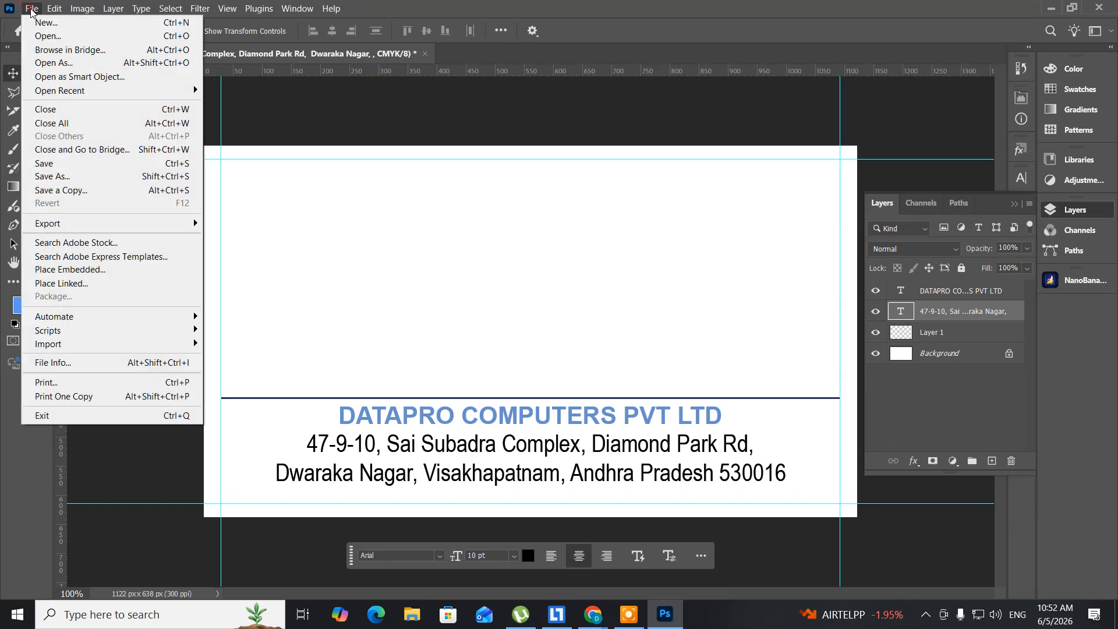
pyautogui.click(42, 36)
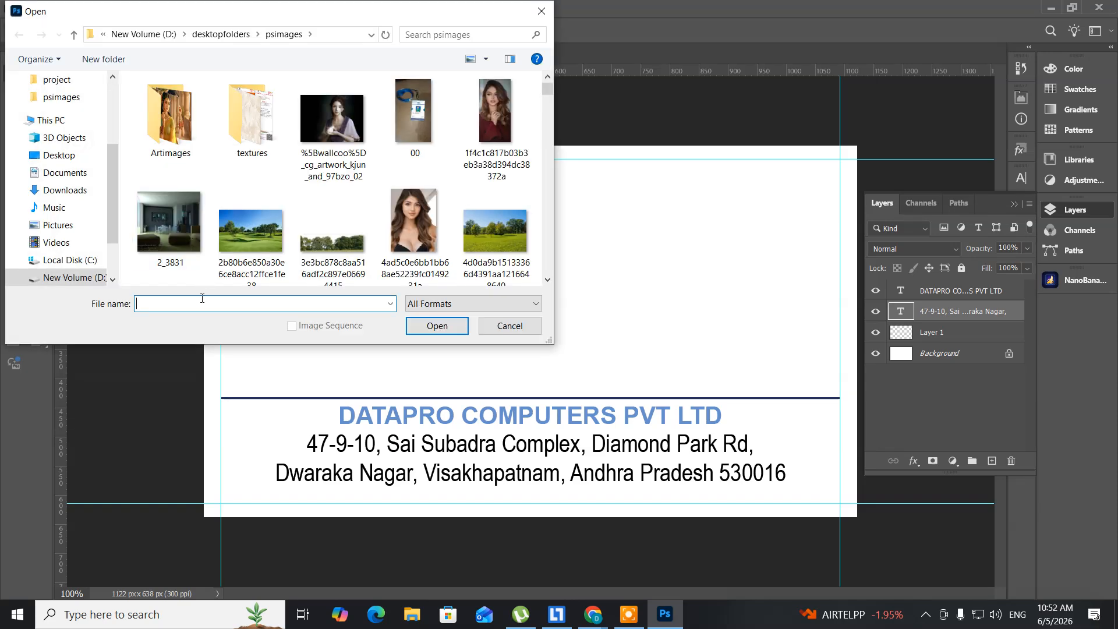
pyautogui.scroll(-2, 74, 194)
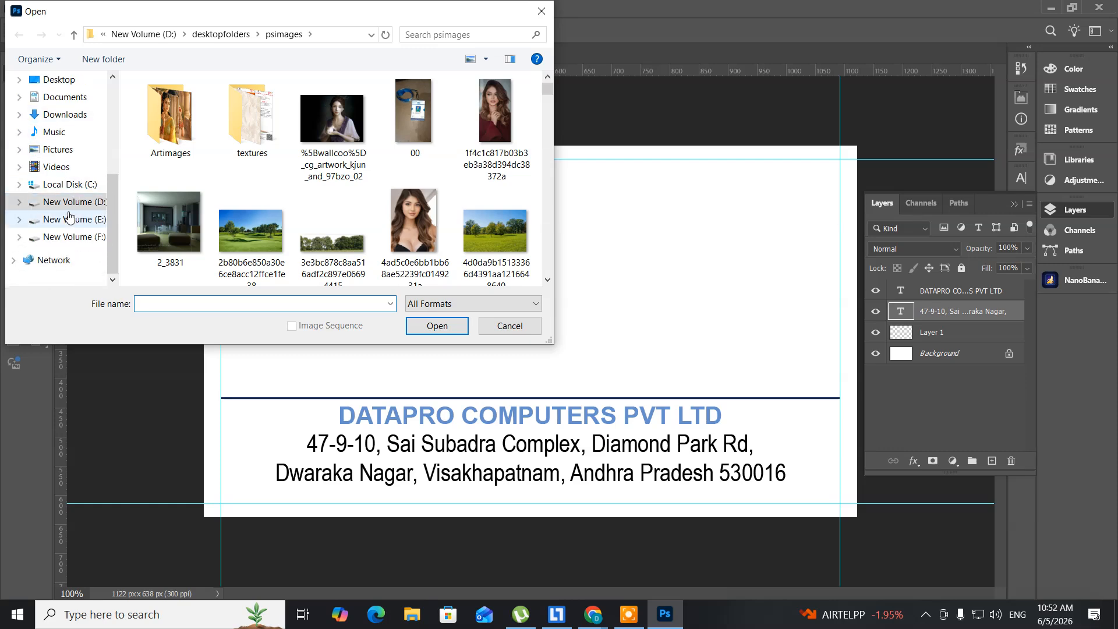
pyautogui.click(65, 222)
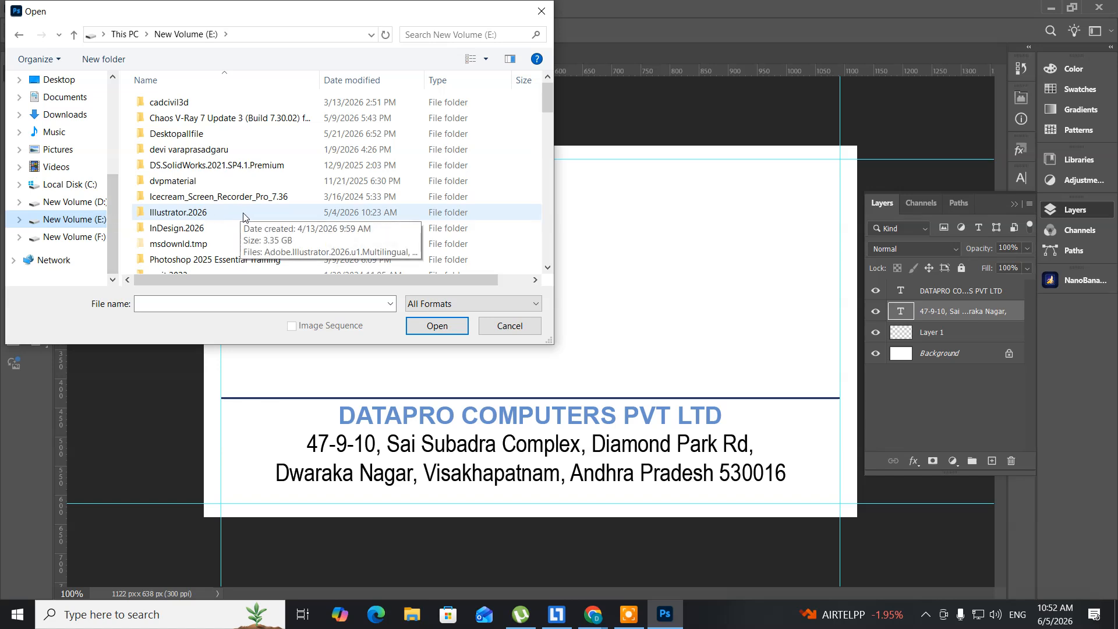
pyautogui.doubleClick(210, 151)
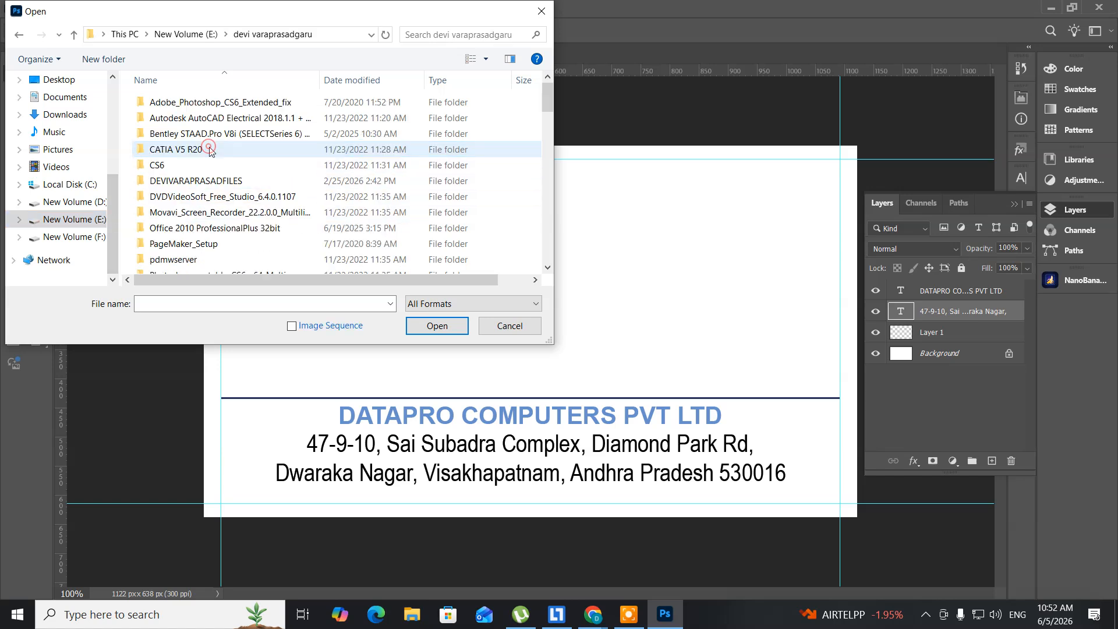
pyautogui.doubleClick(198, 181)
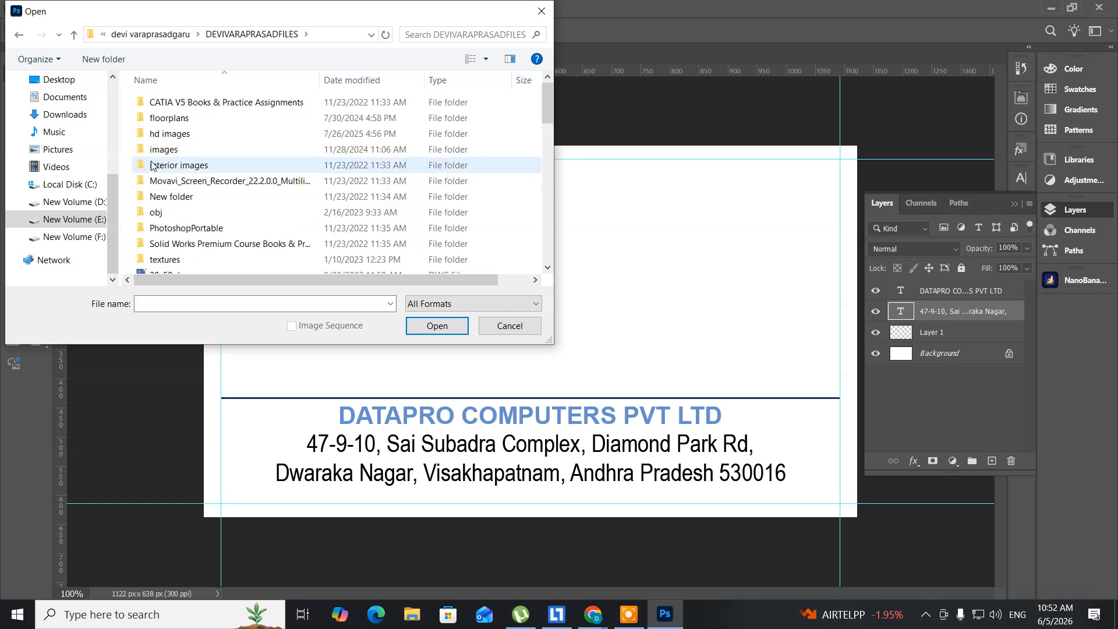
pyautogui.doubleClick(169, 150)
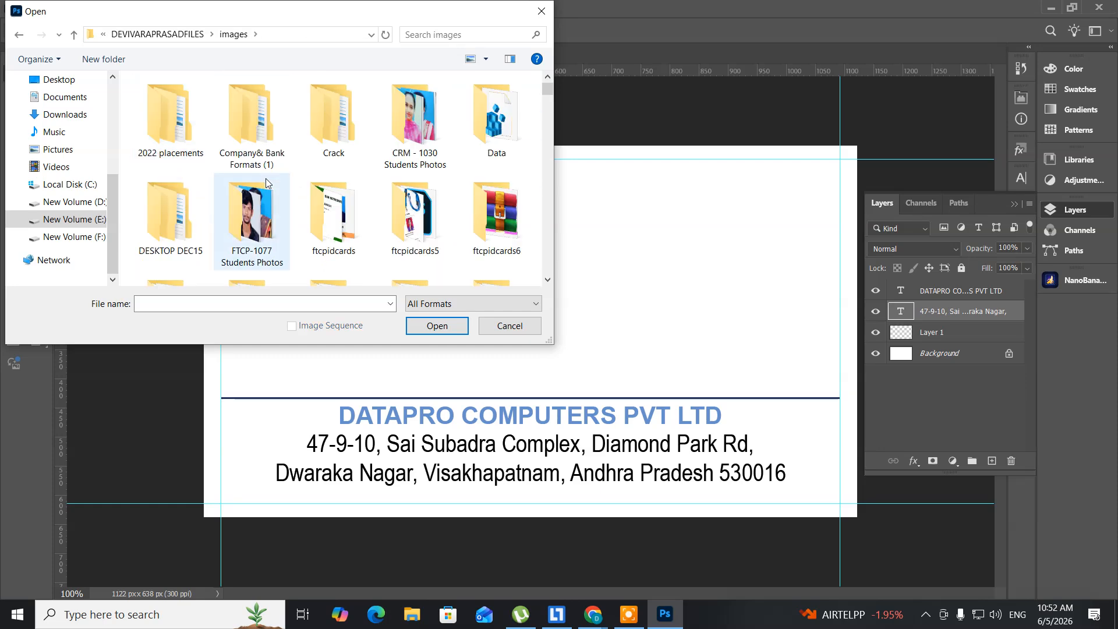
# Step: Find and open the Datapro logo file 'download'
pyautogui.scroll(-10, 341, 204)
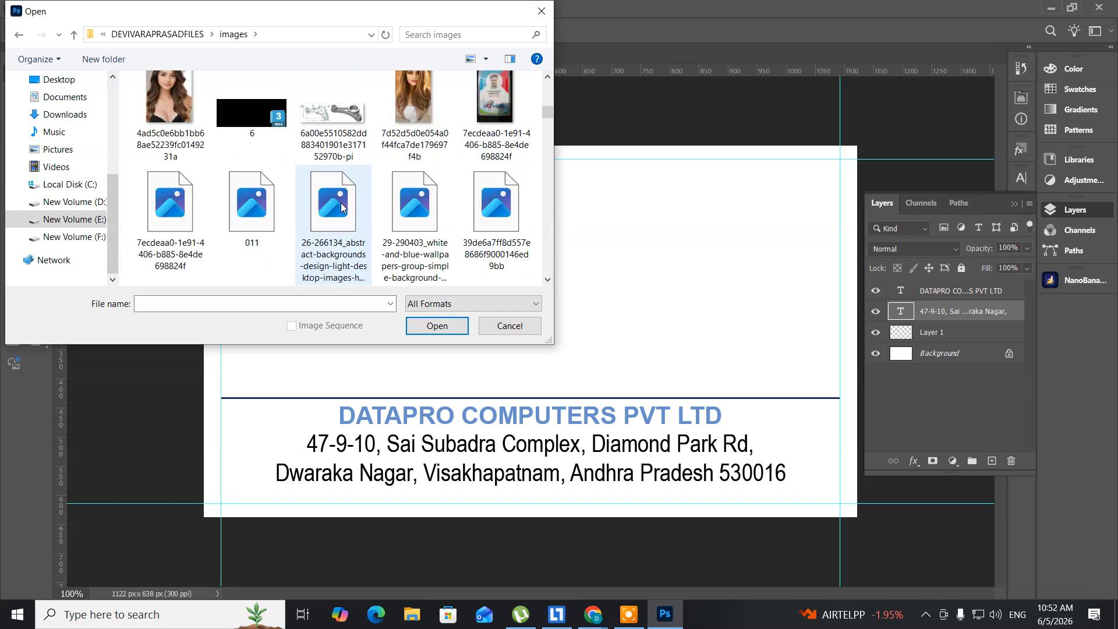
pyautogui.scroll(-3, 341, 207)
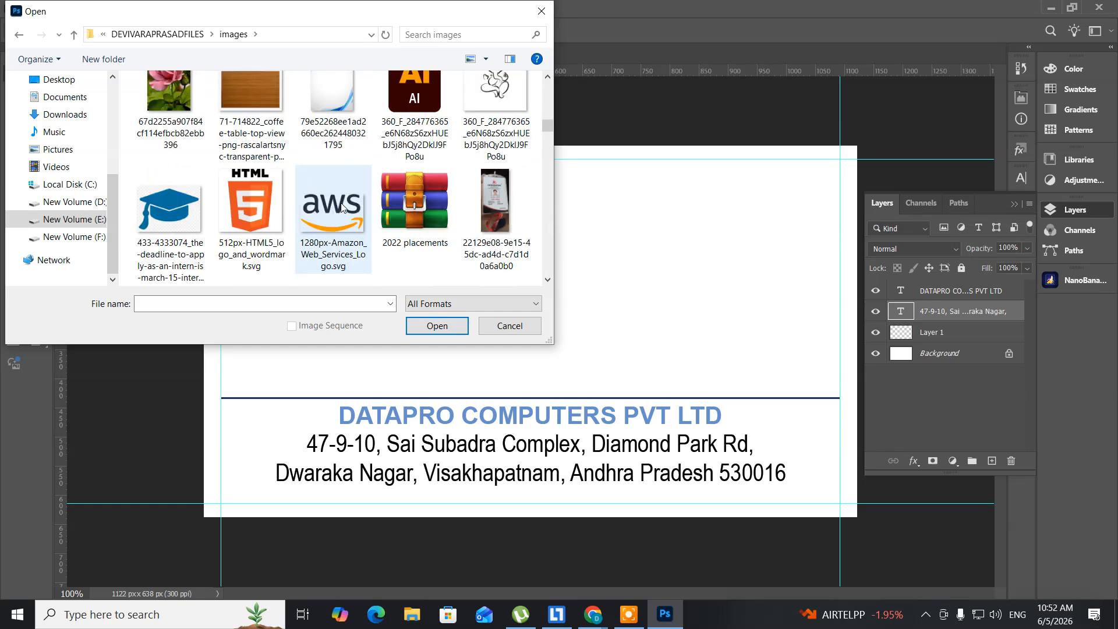
pyautogui.scroll(-3, 341, 207)
pyautogui.scroll(-3, 342, 208)
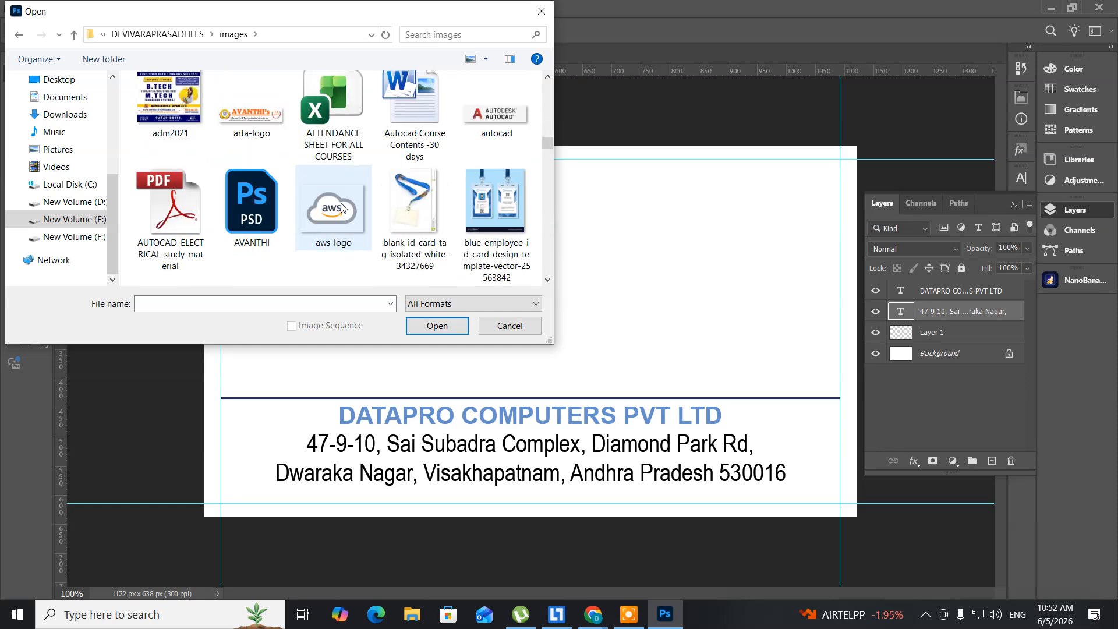
pyautogui.scroll(-6, 341, 207)
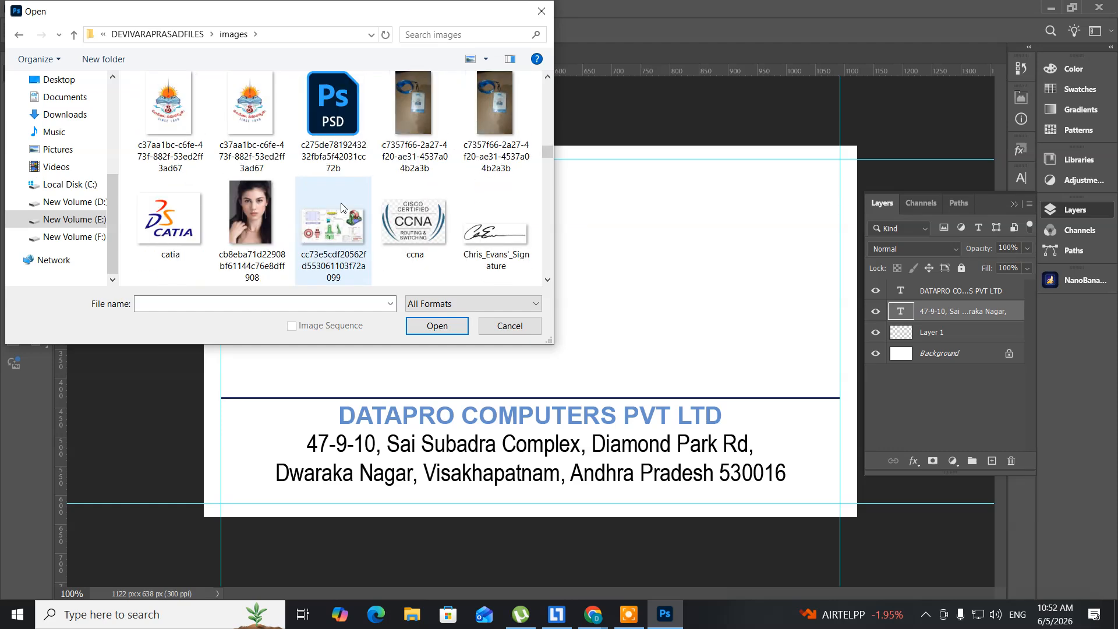
pyautogui.scroll(-3, 341, 207)
pyautogui.scroll(-3, 342, 207)
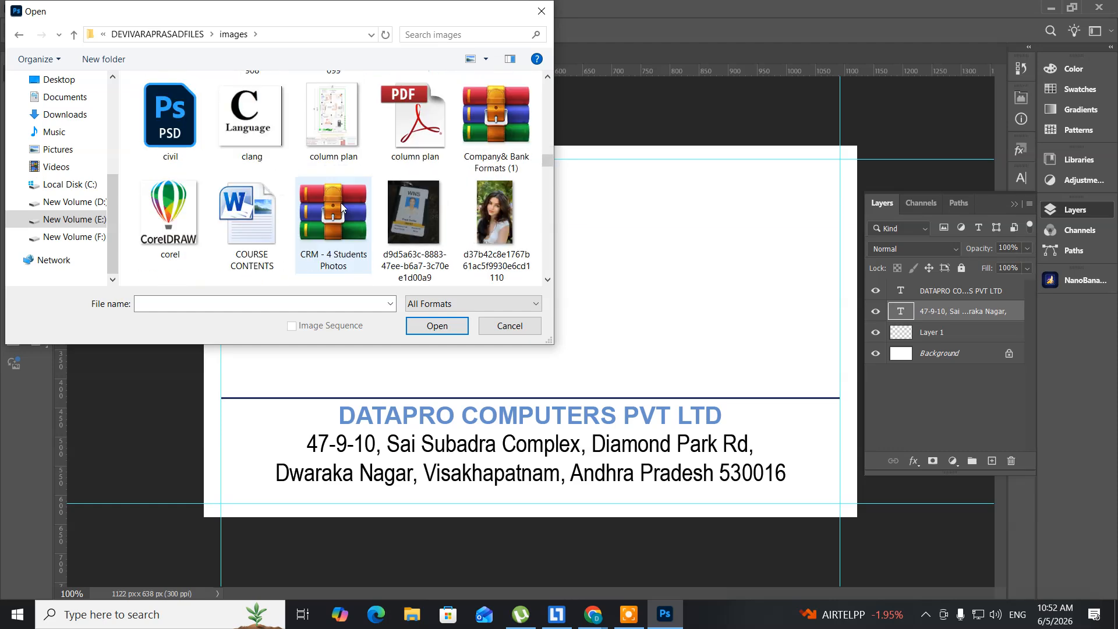
pyautogui.scroll(-3, 340, 204)
pyautogui.scroll(-3, 341, 207)
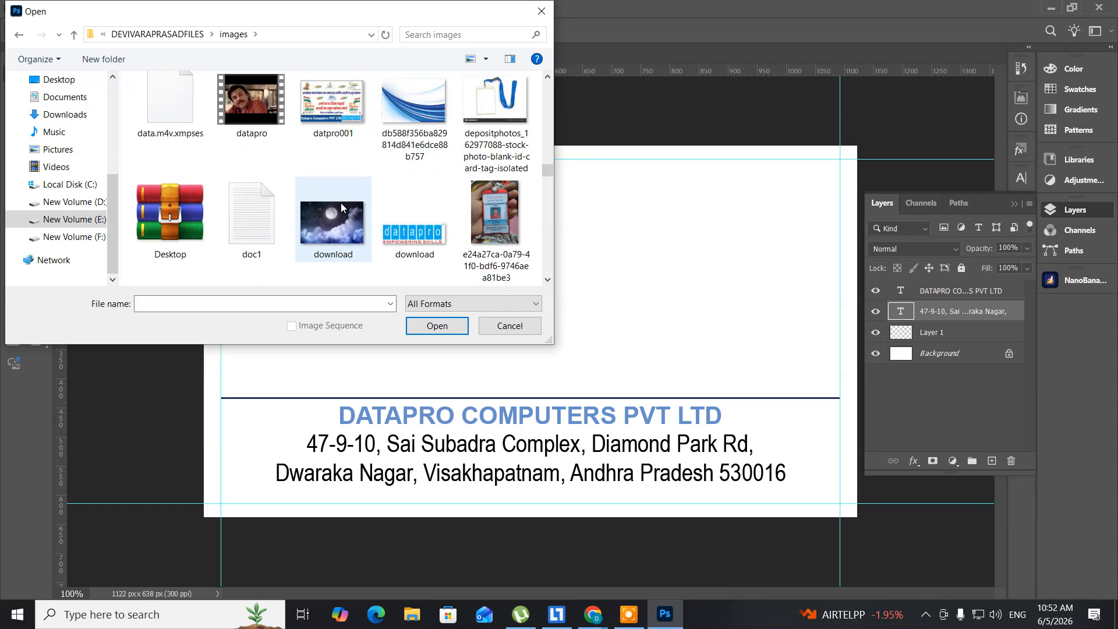
pyautogui.scroll(-3, 342, 207)
pyautogui.click(413, 137)
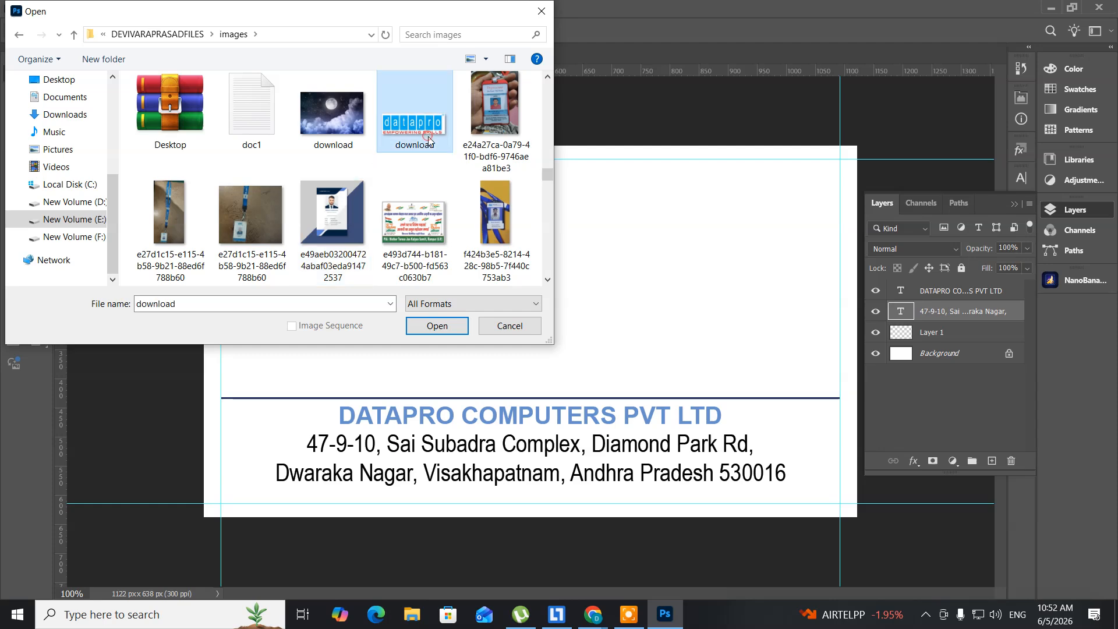
pyautogui.click(437, 325)
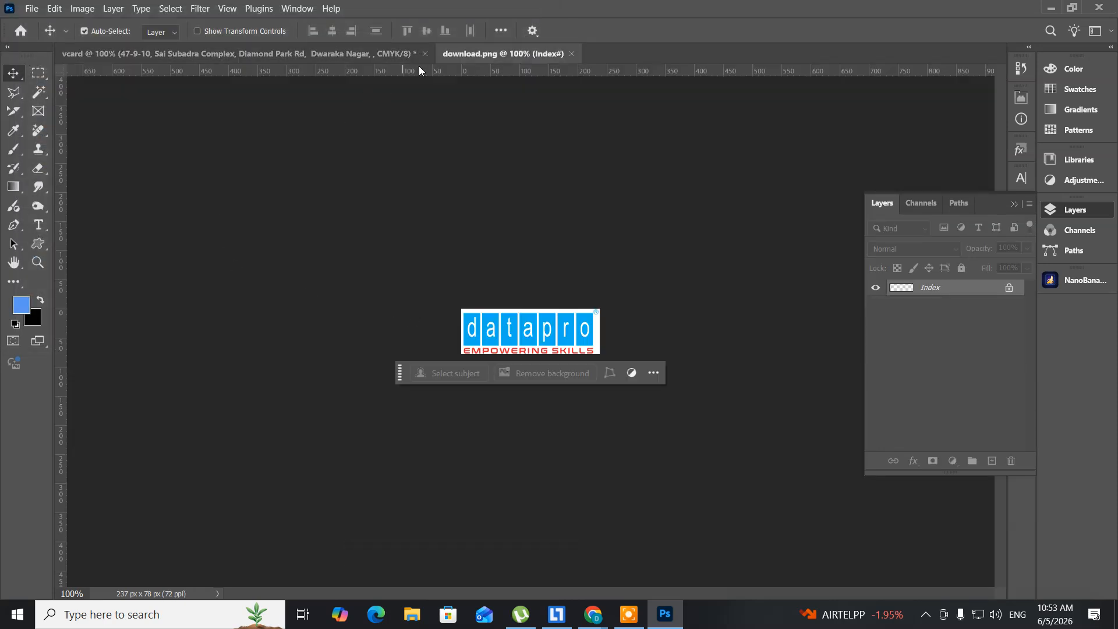
# Step: Float the download.png logo window and convert it to CMYK Color
pyautogui.moveTo(445, 51); pyautogui.dragTo(550, 140)
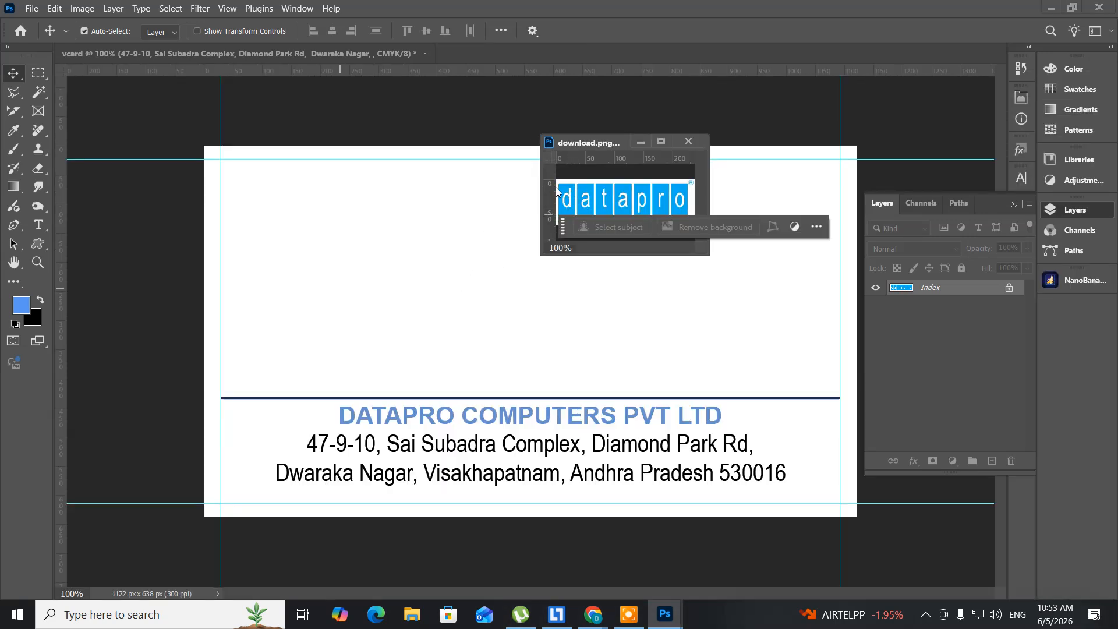
pyautogui.click(82, 8)
pyautogui.moveTo(87, 26)
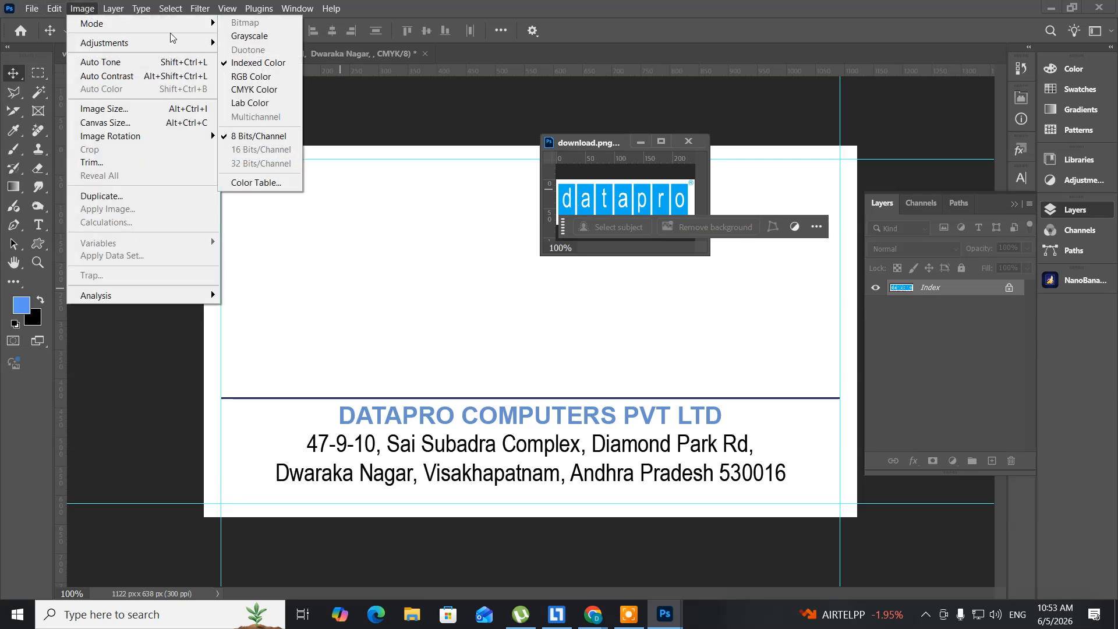
pyautogui.click(257, 90)
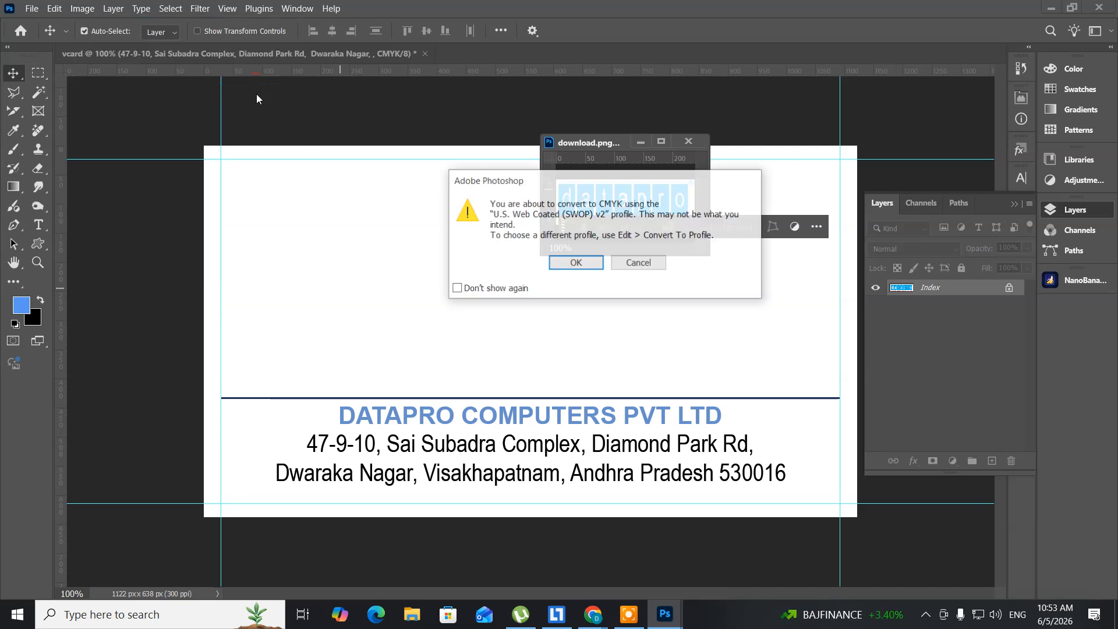
pyautogui.click(574, 264)
# Step: Copy the Datapro logo onto the vcard as Layer 2 and close download.png unsaved
pyautogui.moveTo(575, 206); pyautogui.dragTo(337, 292)
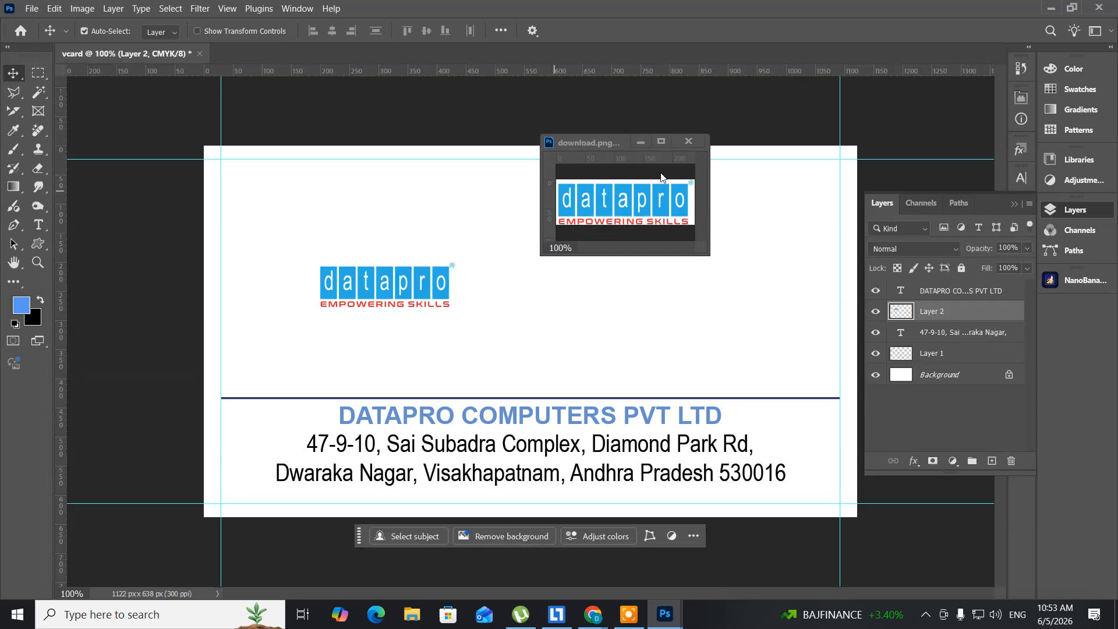
pyautogui.click(690, 142)
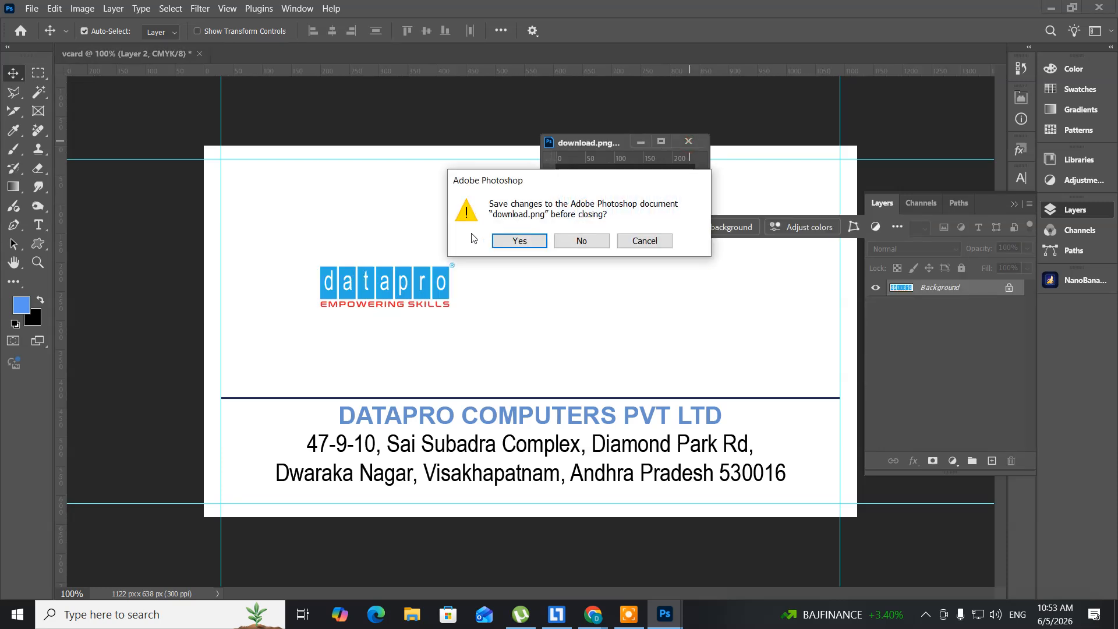
pyautogui.click(581, 242)
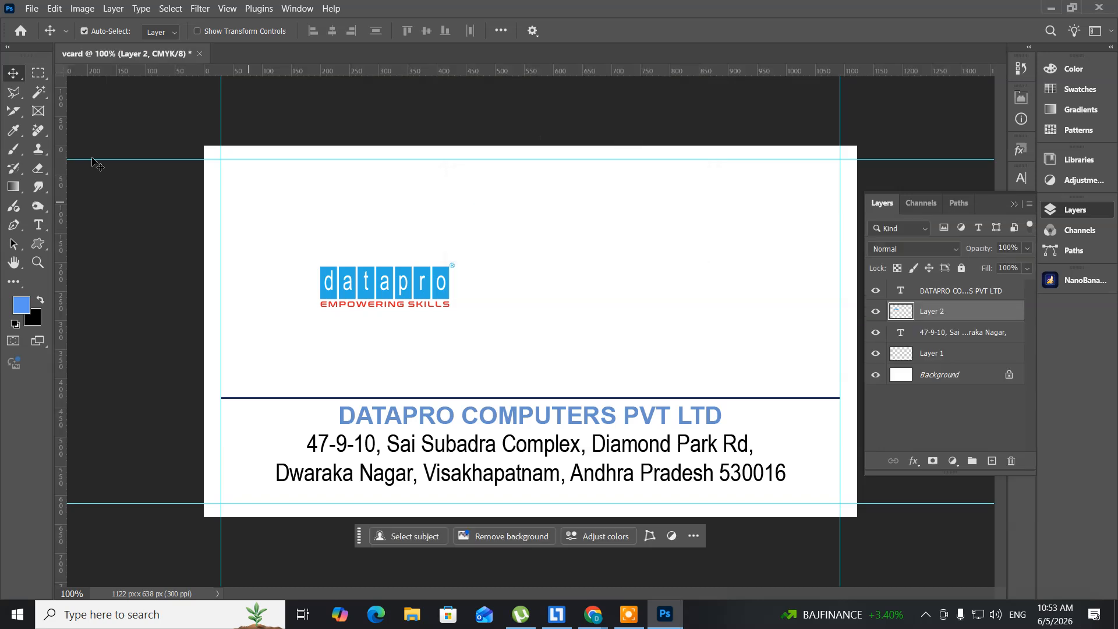
pyautogui.click(51, 9)
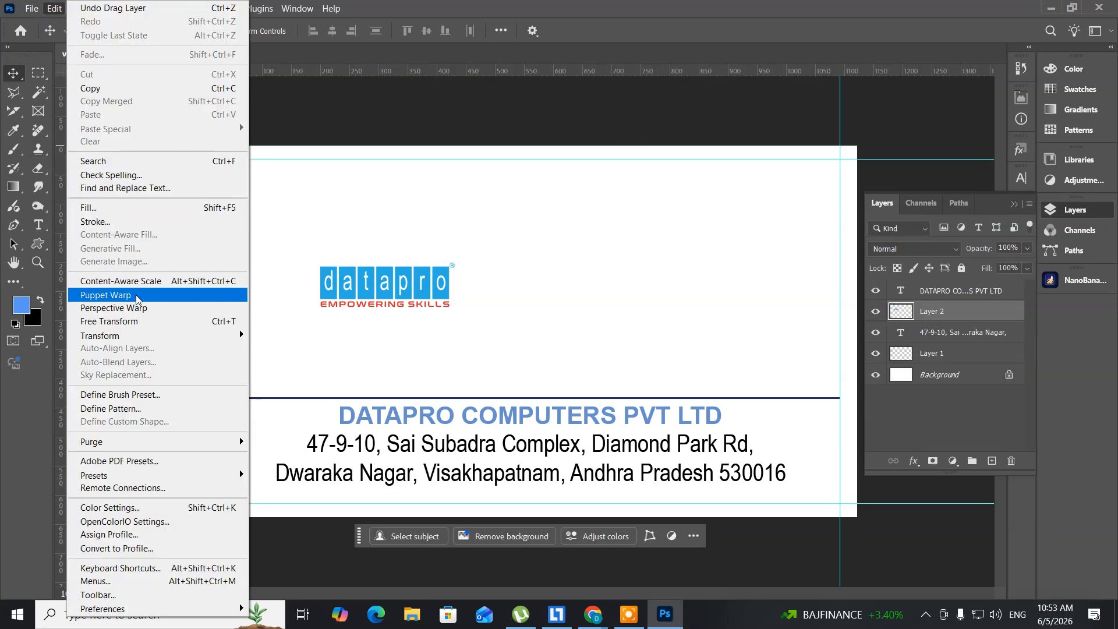
# Step: Free-transform the Datapro logo larger and place it at the left margin above the divider
pyautogui.click(125, 322)
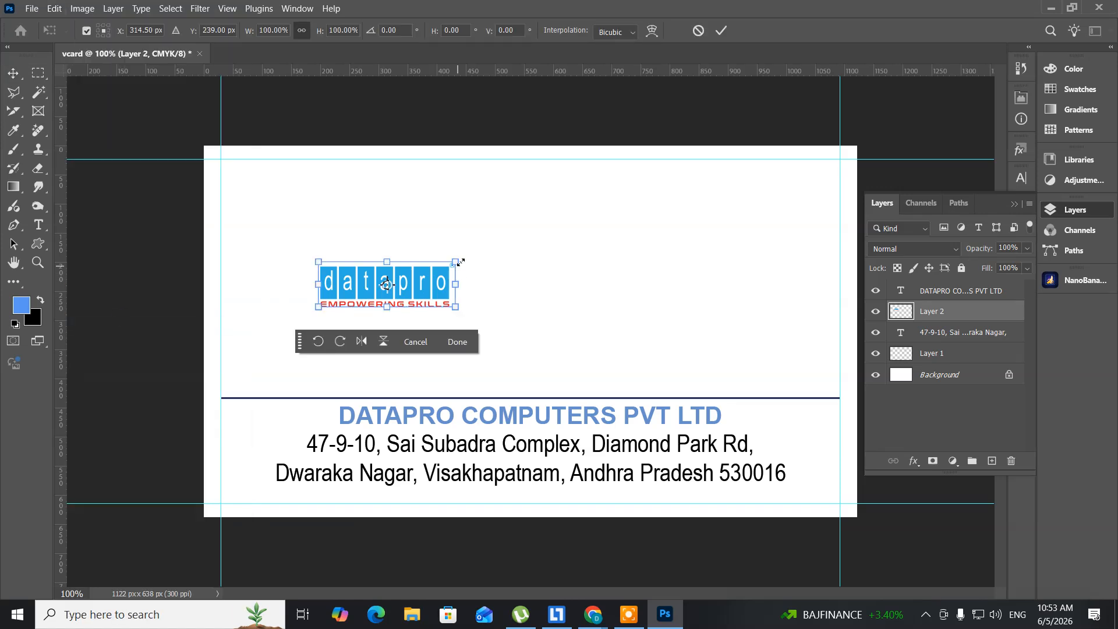
pyautogui.moveTo(460, 263); pyautogui.dragTo(493, 248)
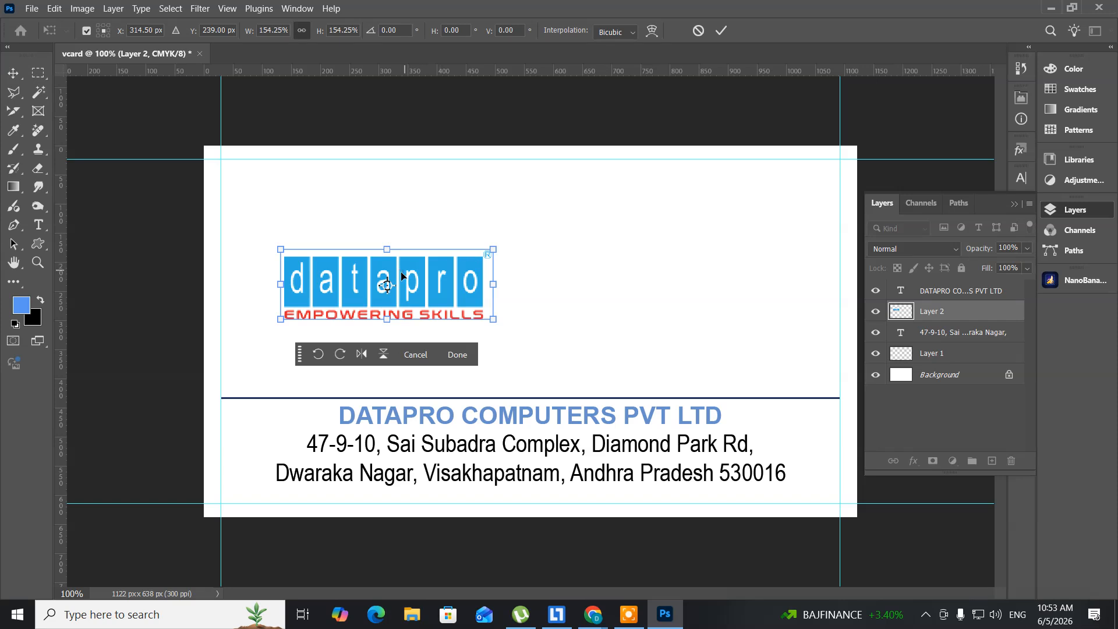
pyautogui.moveTo(401, 276); pyautogui.dragTo(354, 343)
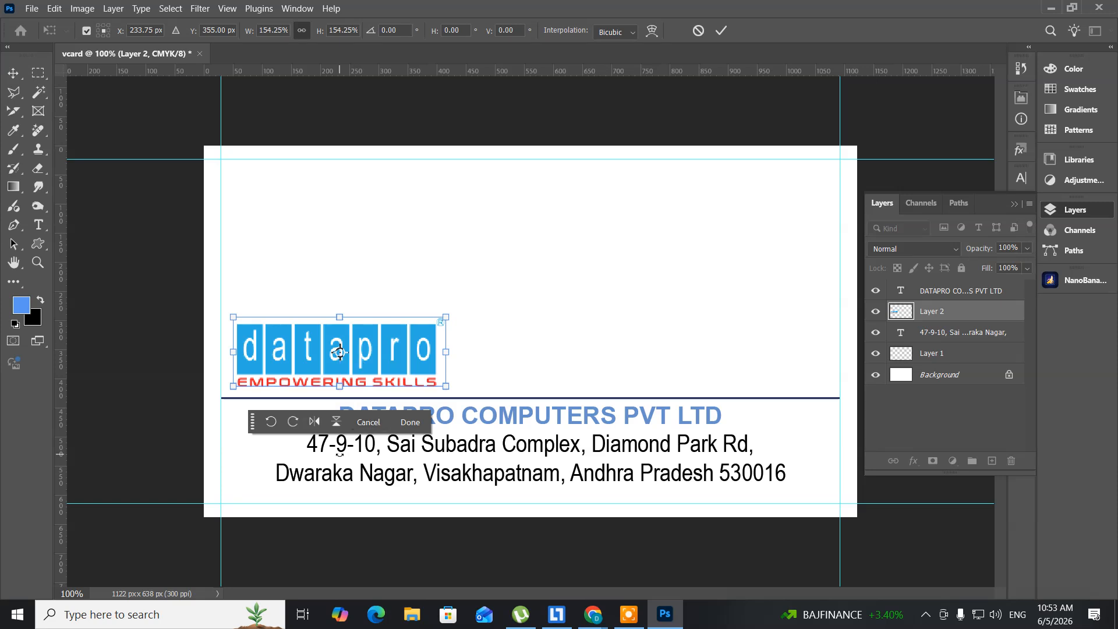
pyautogui.press('Return')
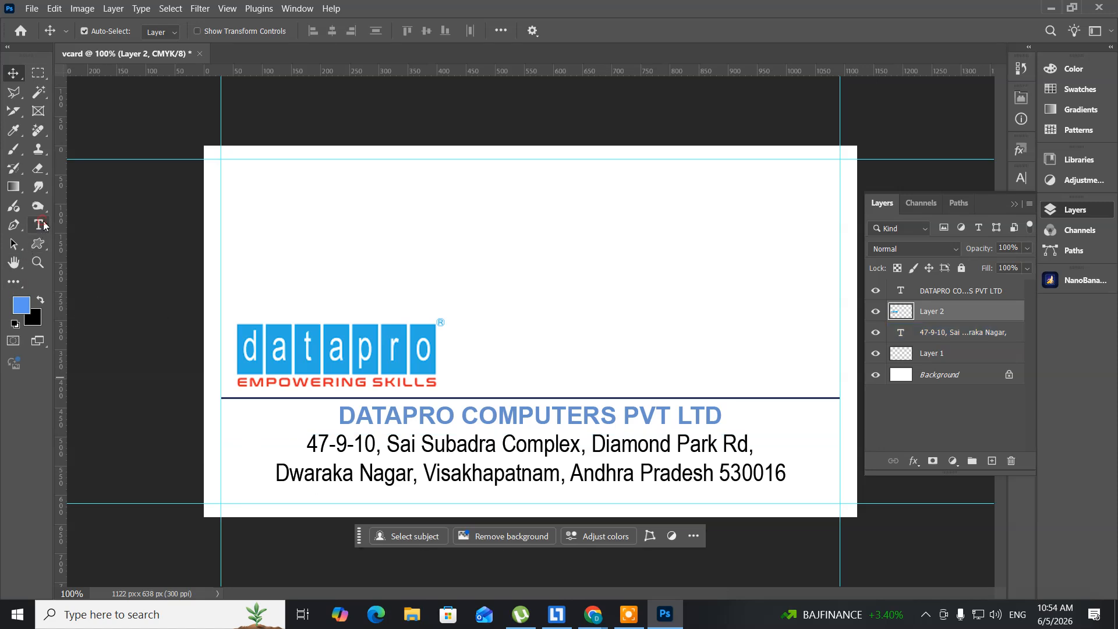
# Step: Recolour the company name to the logo's blue, #29abe2, sampled with the eyedropper
pyautogui.click(39, 225)
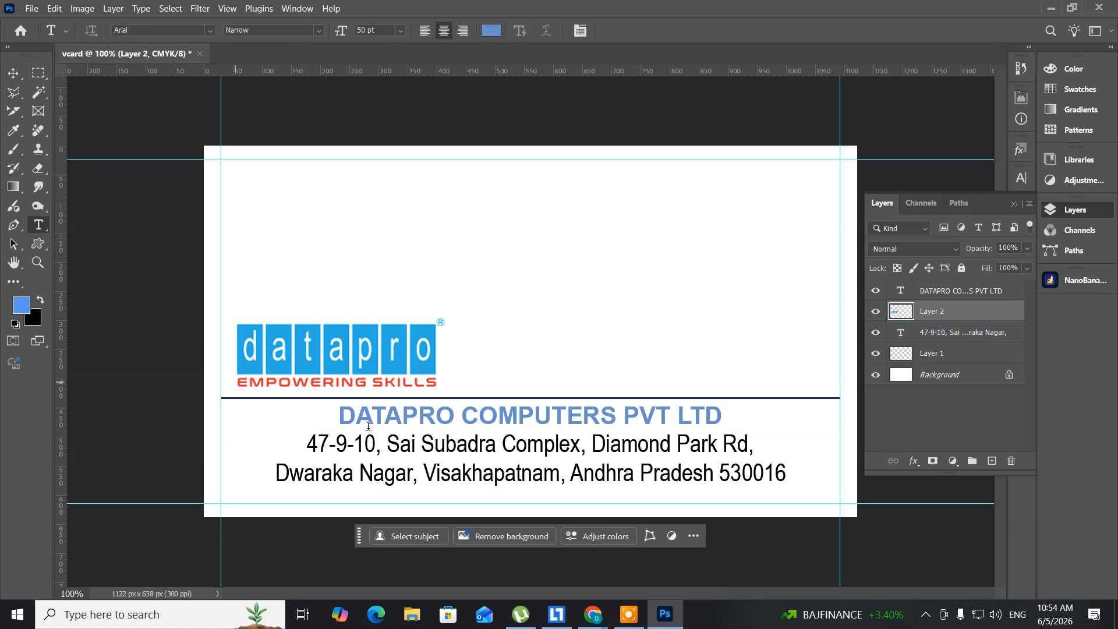
pyautogui.click(420, 412)
pyautogui.hotkey('ctrl', 'a')
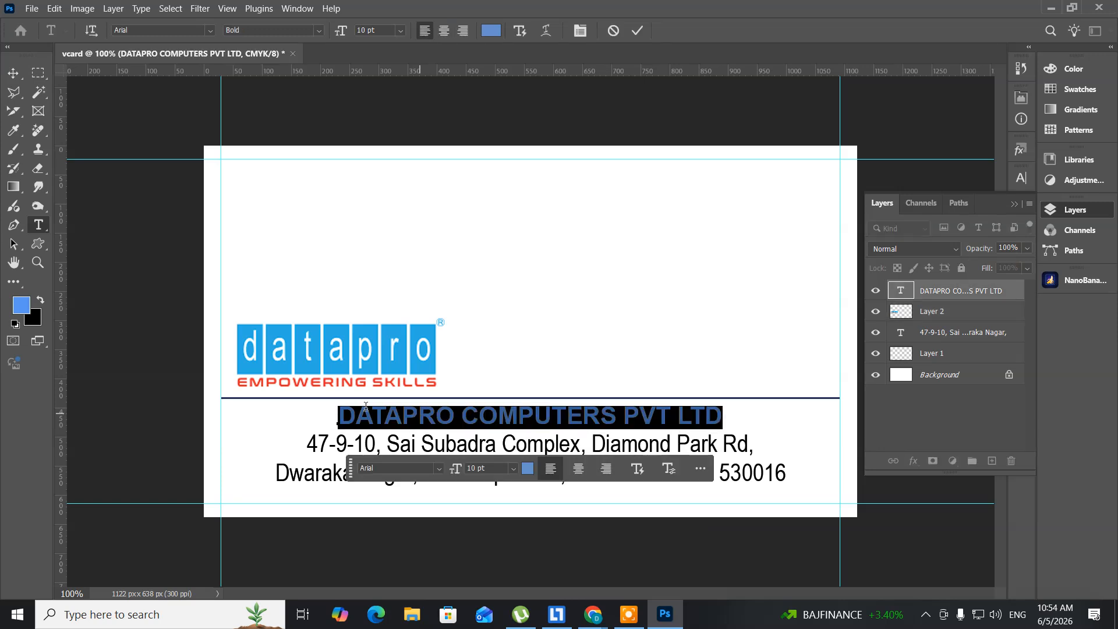
pyautogui.click(24, 304)
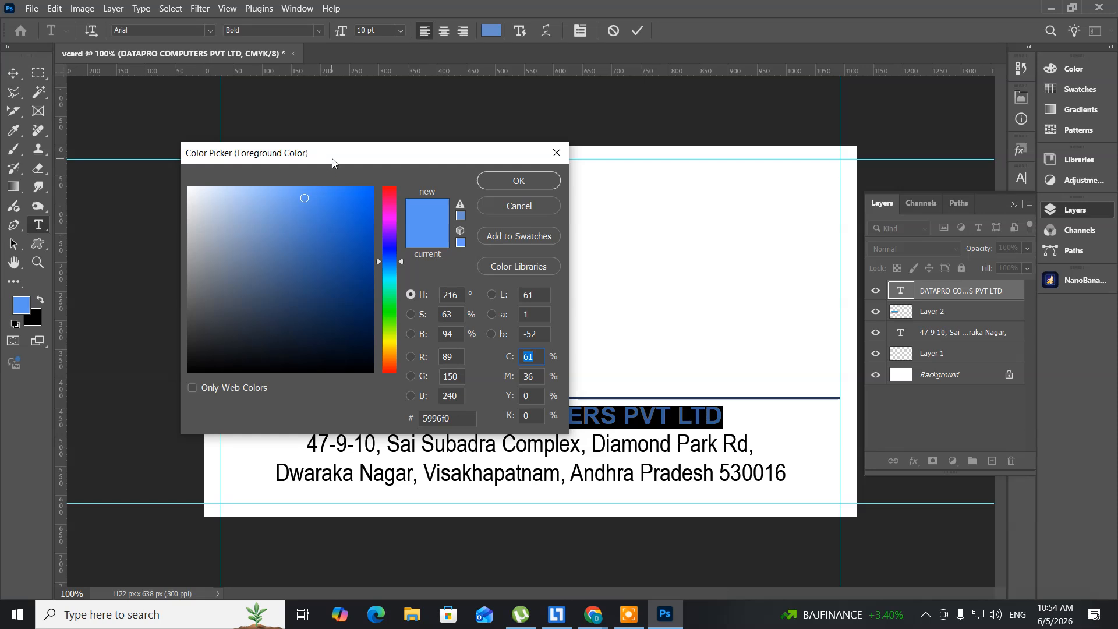
pyautogui.moveTo(332, 158); pyautogui.dragTo(601, 151)
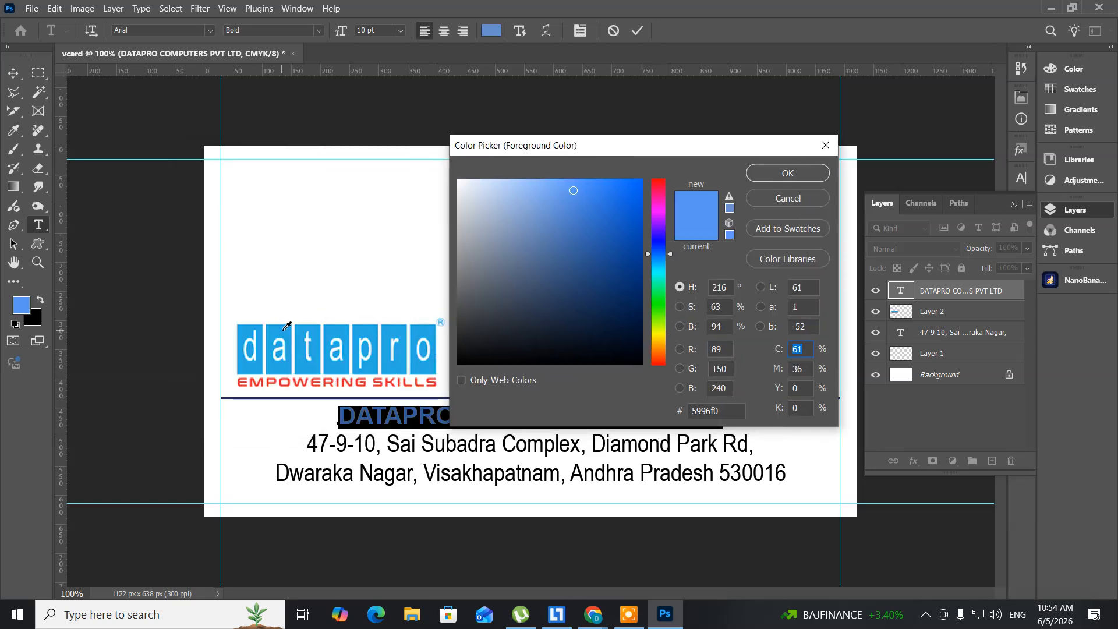
pyautogui.click(283, 329)
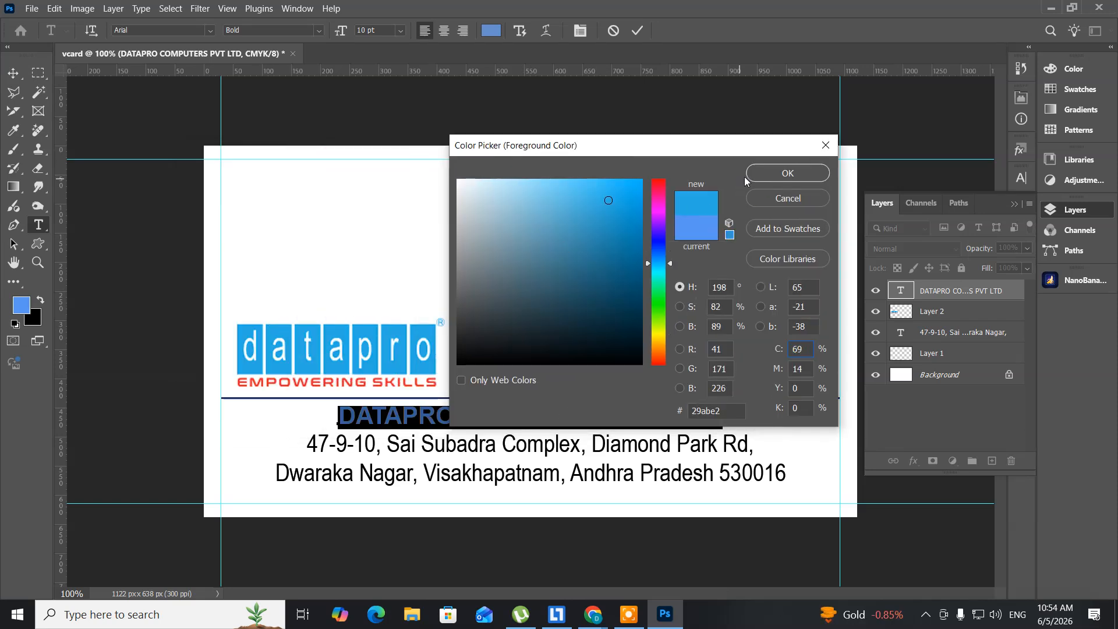
pyautogui.click(768, 175)
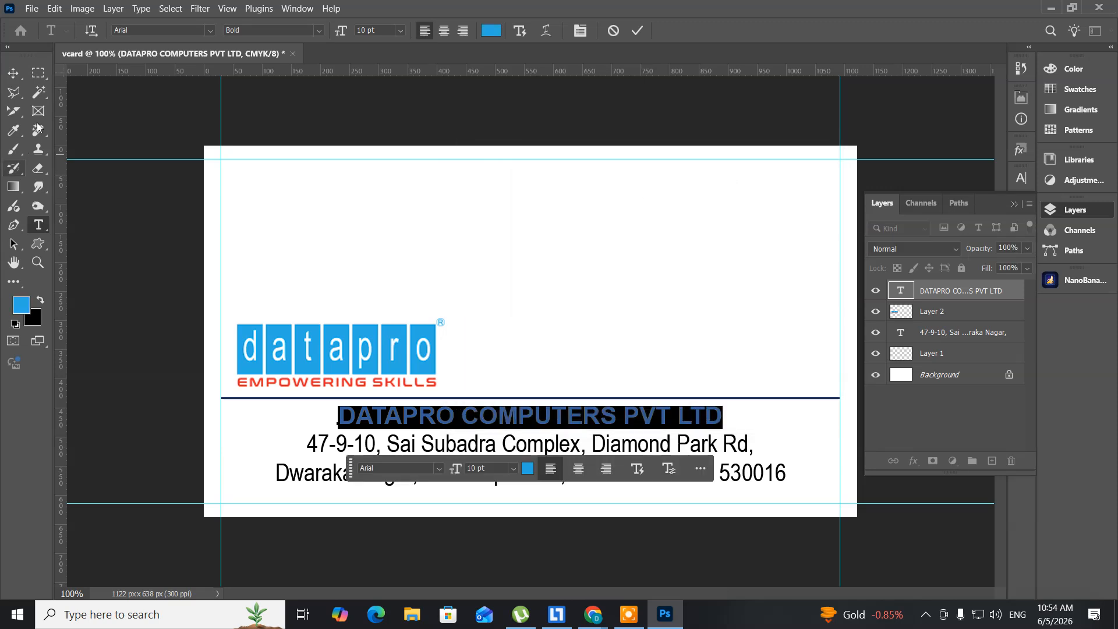
pyautogui.click(14, 73)
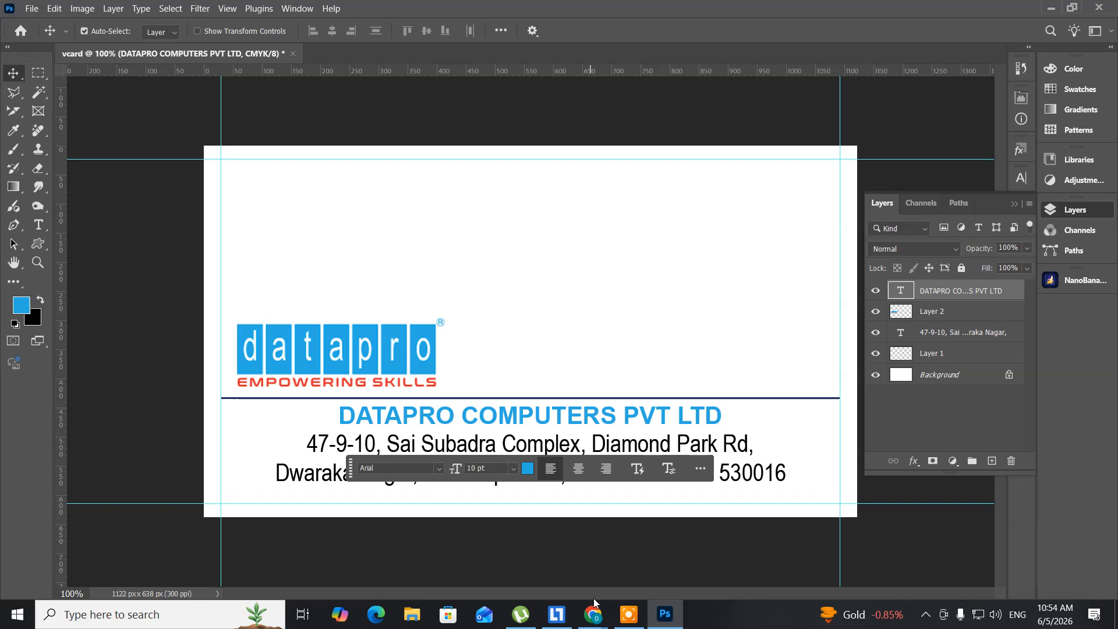
# Step: Search Google Images for 'national skill development logo'
pyautogui.moveTo(592, 626)
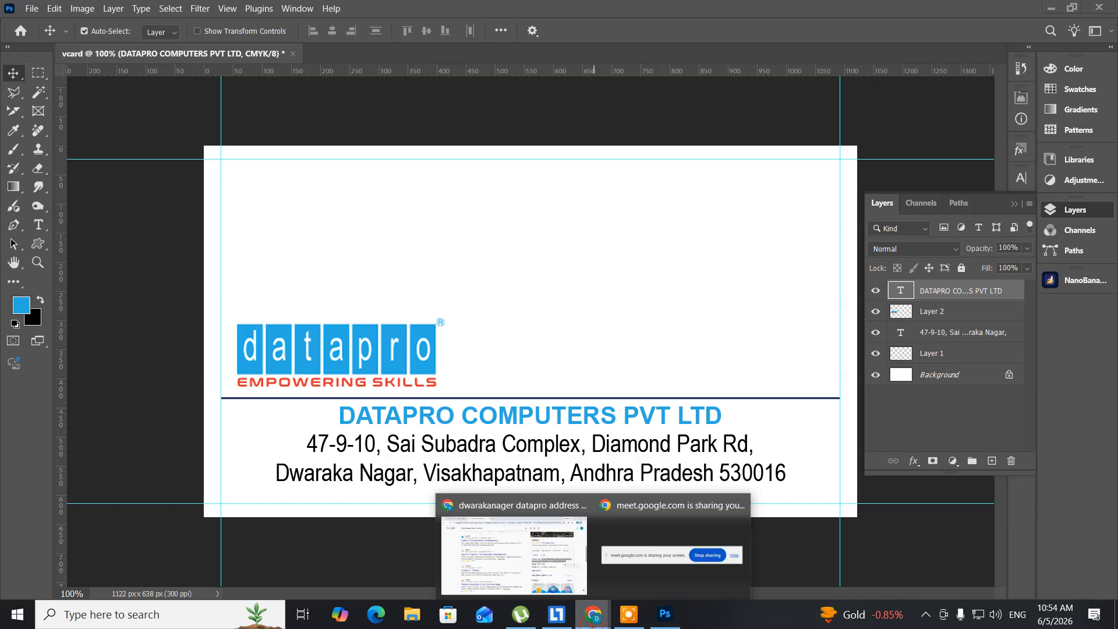
pyautogui.click(530, 580)
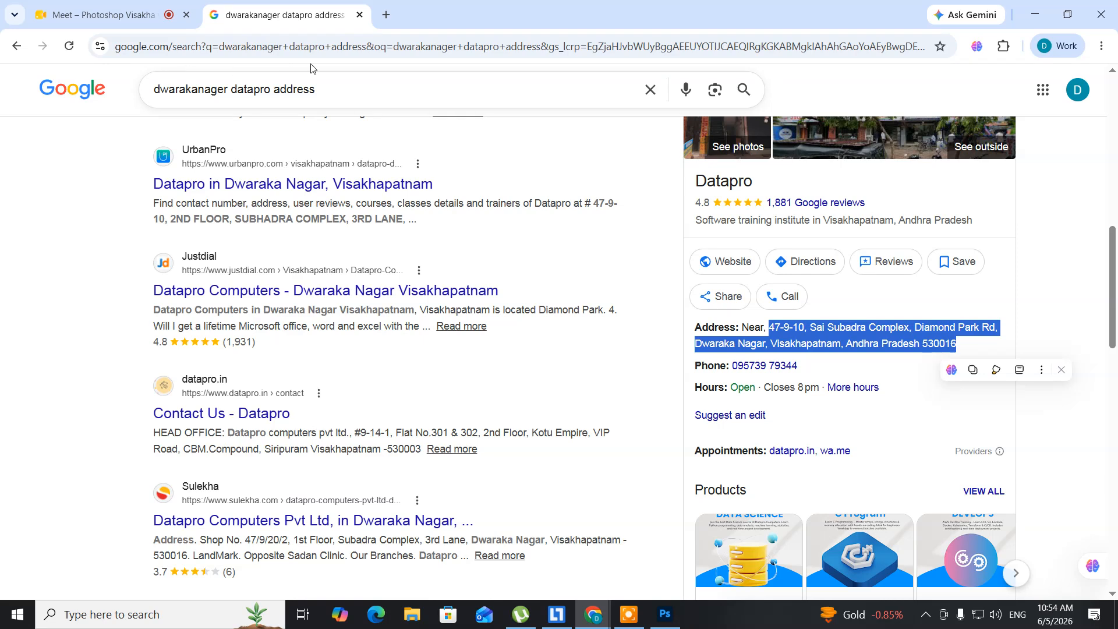
pyautogui.moveTo(322, 85); pyautogui.dragTo(121, 71)
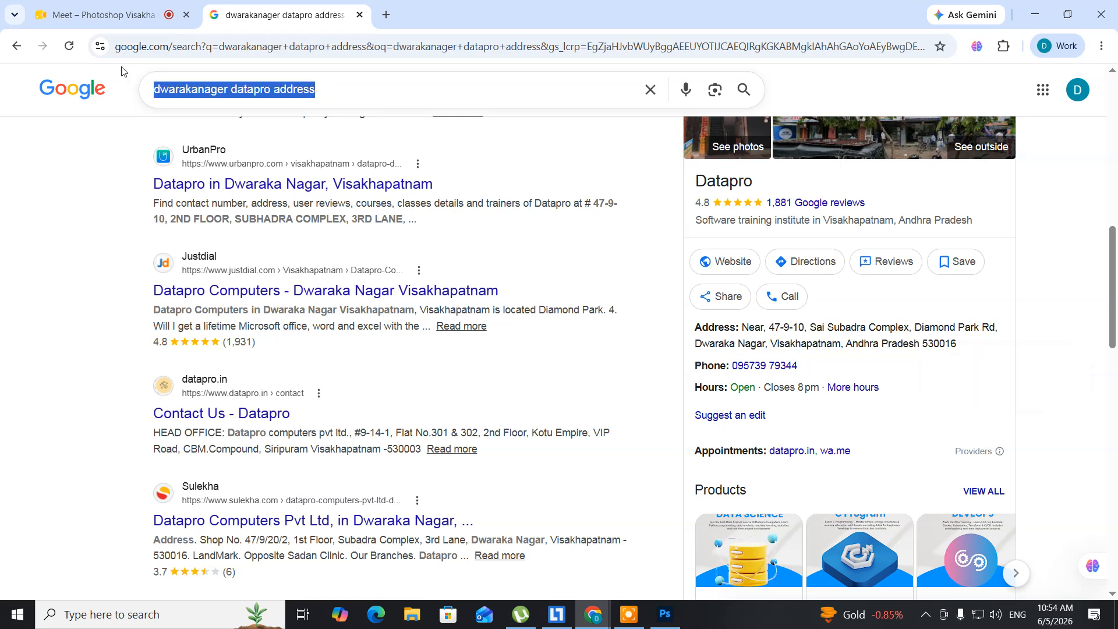
pyautogui.write('n')
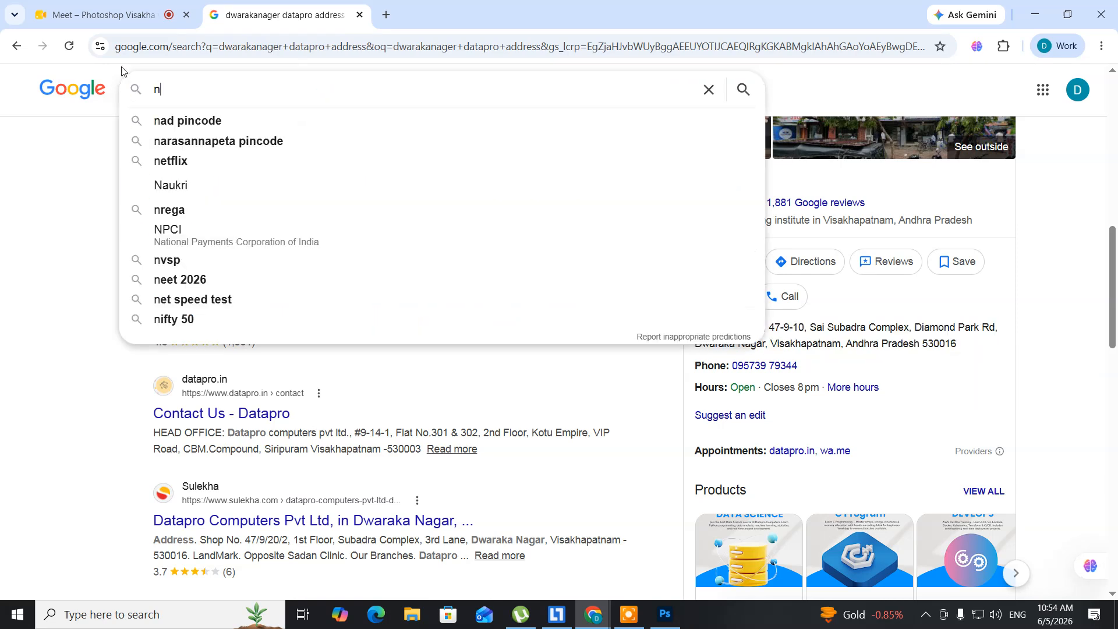
pyautogui.write('ationa')
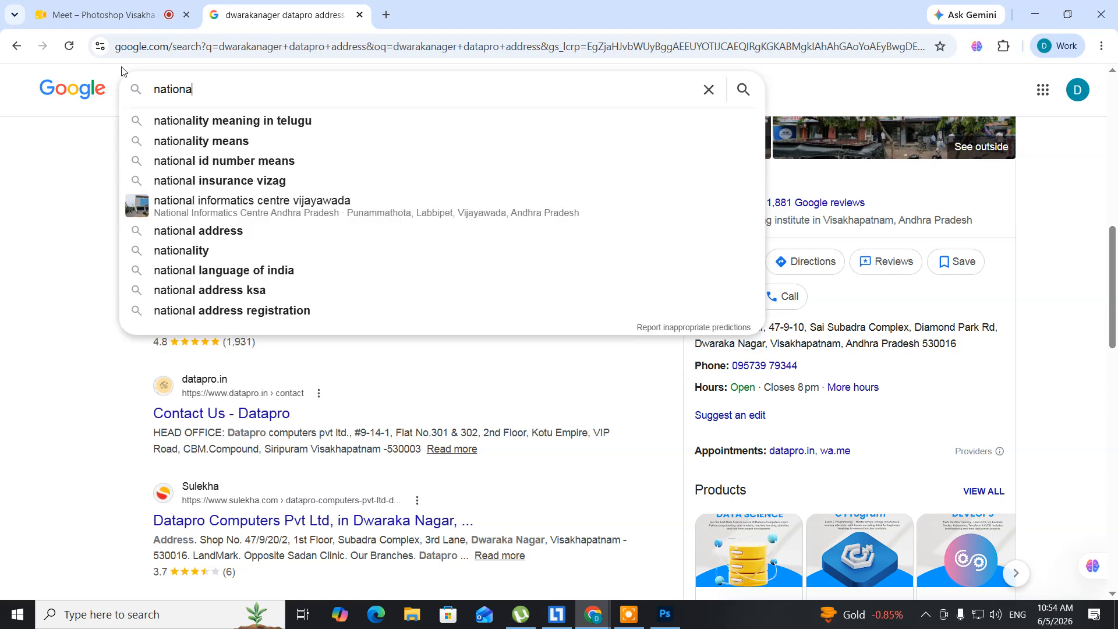
pyautogui.write('l')
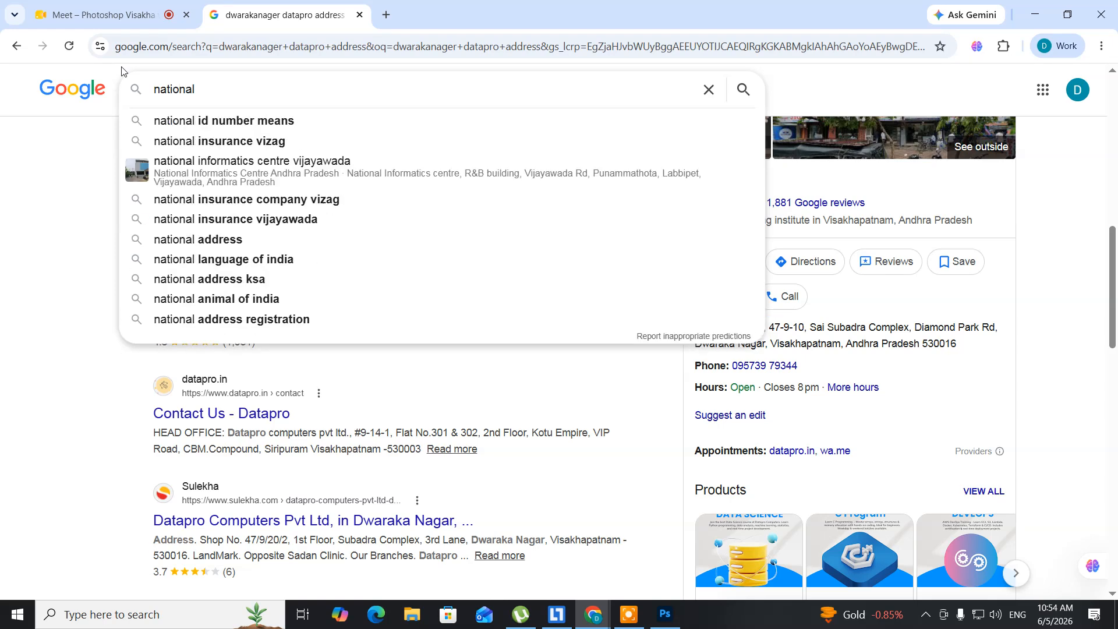
pyautogui.write(' skill ')
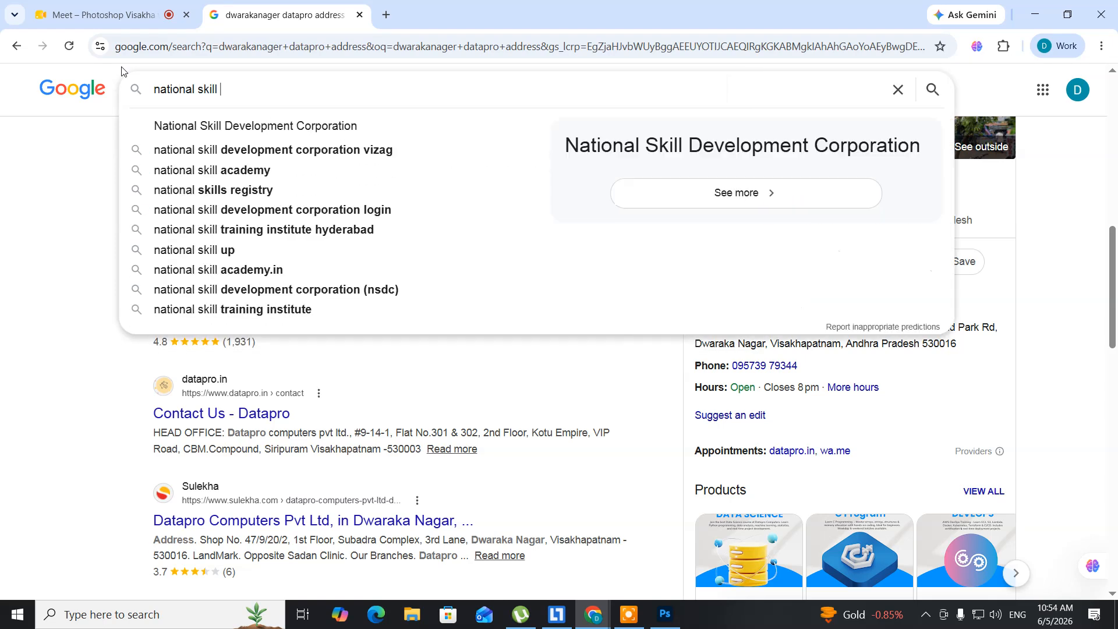
pyautogui.write('development')
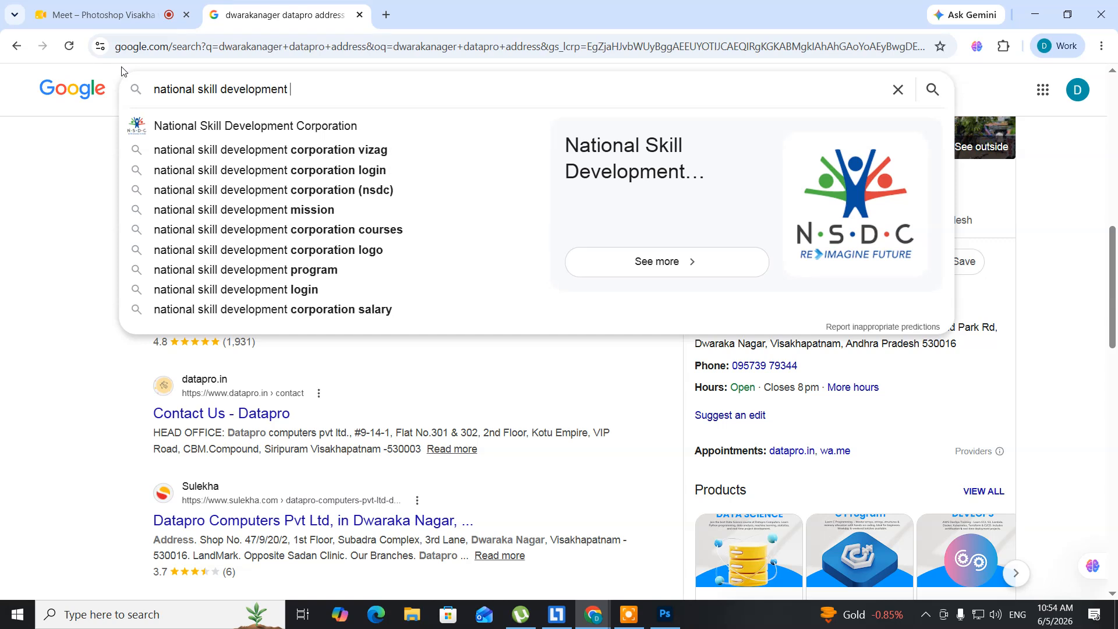
pyautogui.write(' logo')
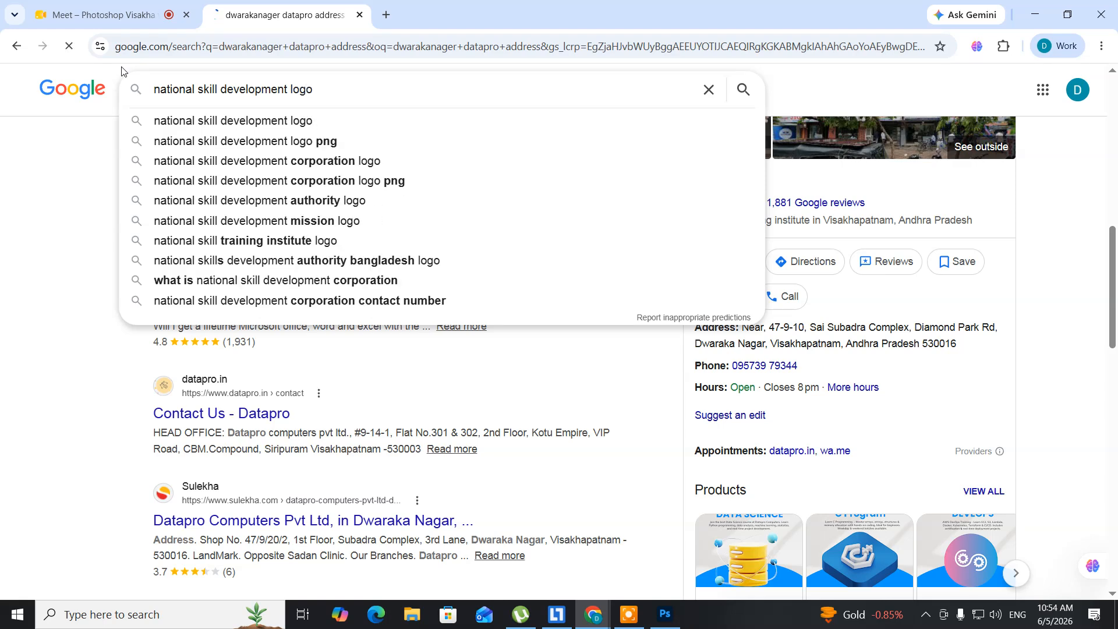
pyautogui.press('Return')
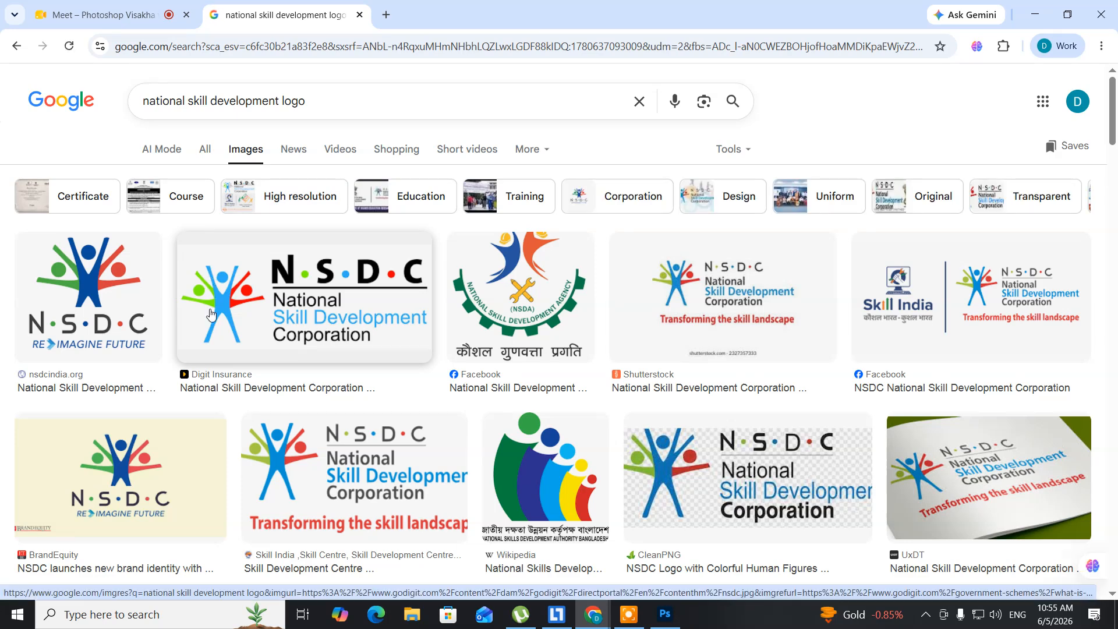
# Step: Save the NSDC logo preview to the Desktop as images.png
pyautogui.click(319, 326)
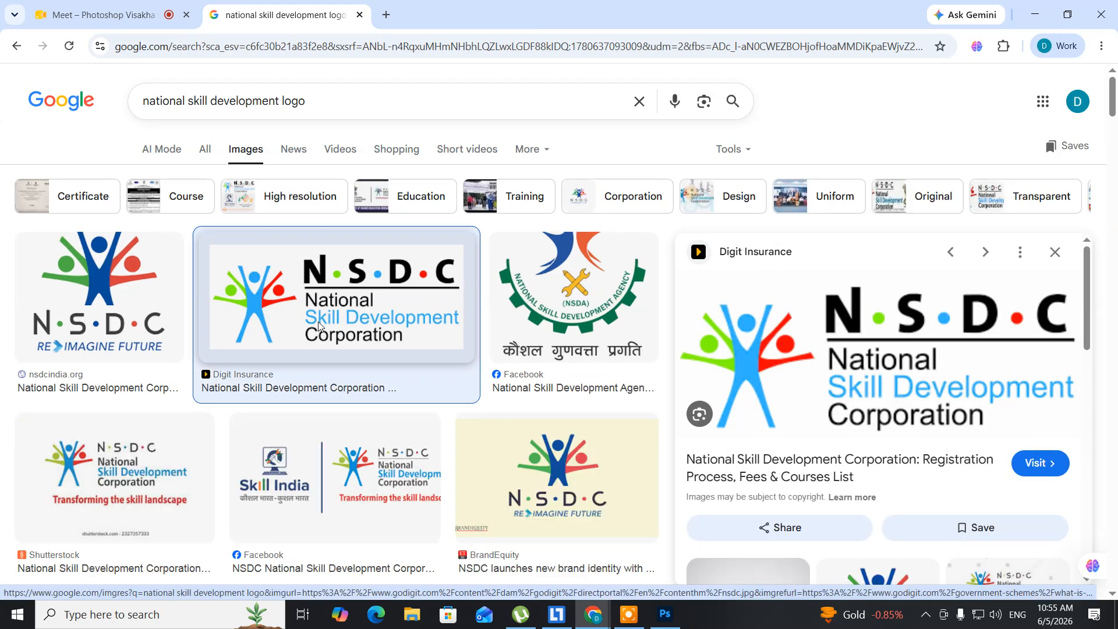
pyautogui.rightClick(862, 372)
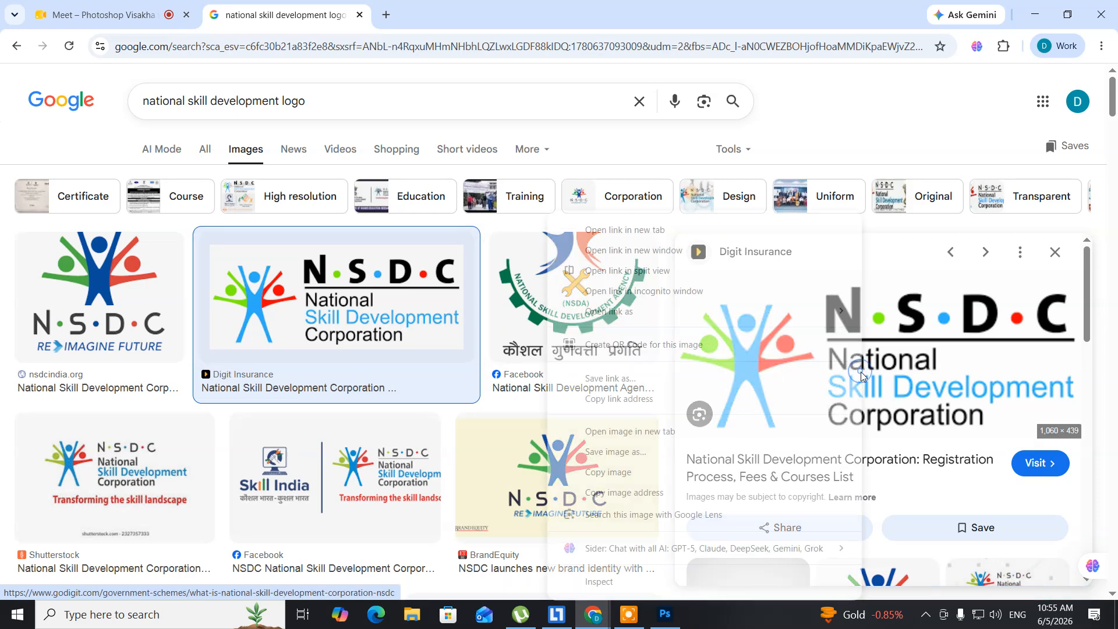
pyautogui.click(623, 451)
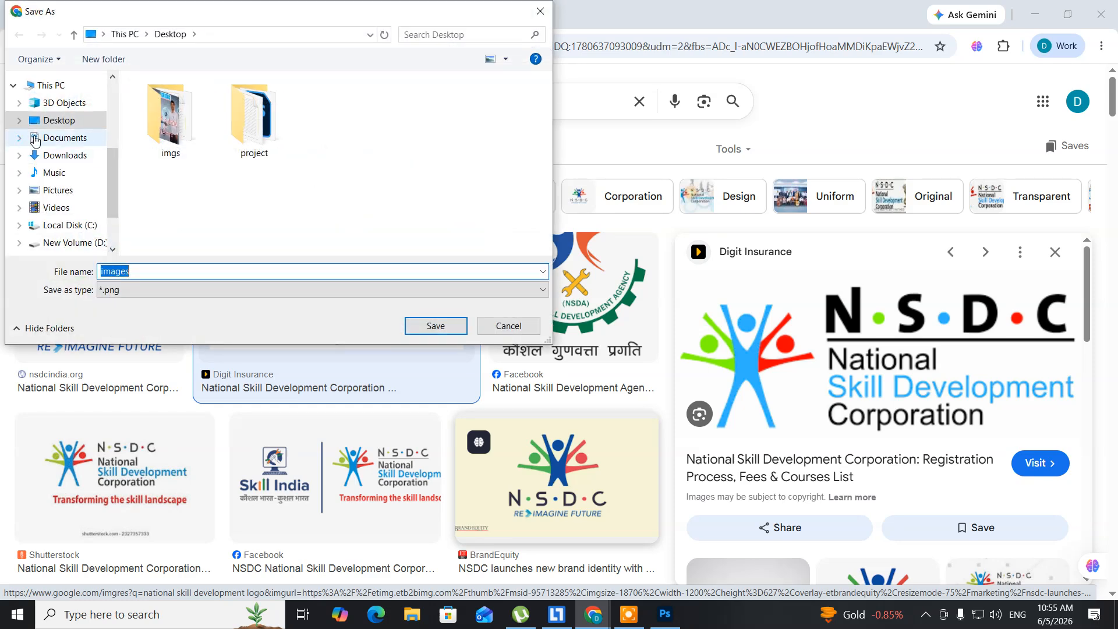
pyautogui.click(418, 325)
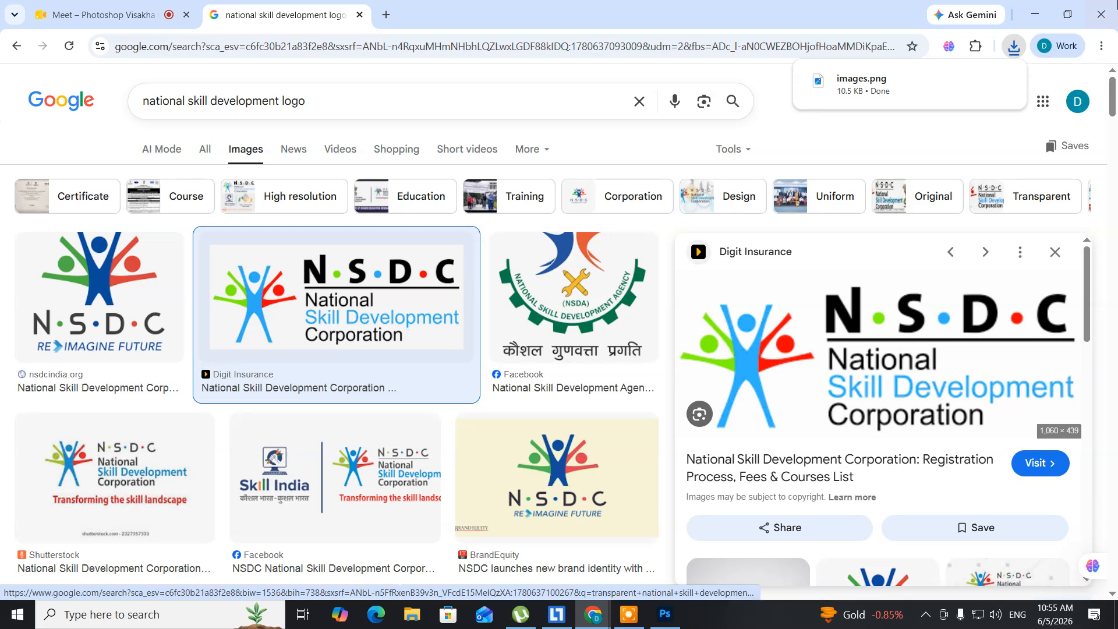
pyautogui.click(1041, 22)
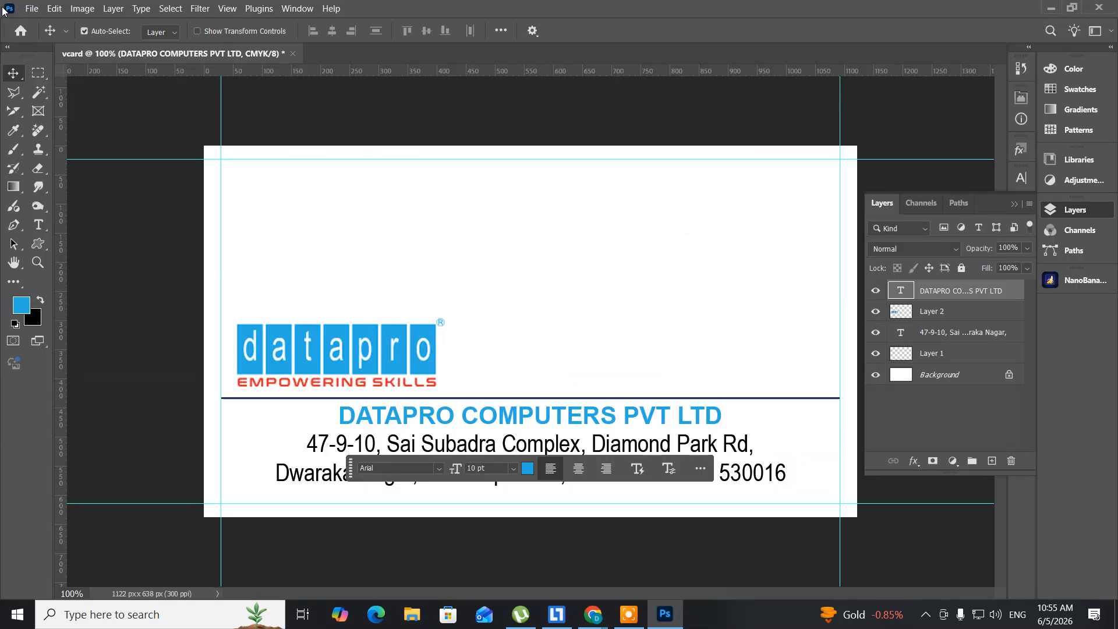
# Step: Open images.png from the Desktop in Photoshop
pyautogui.click(32, 8)
pyautogui.click(38, 36)
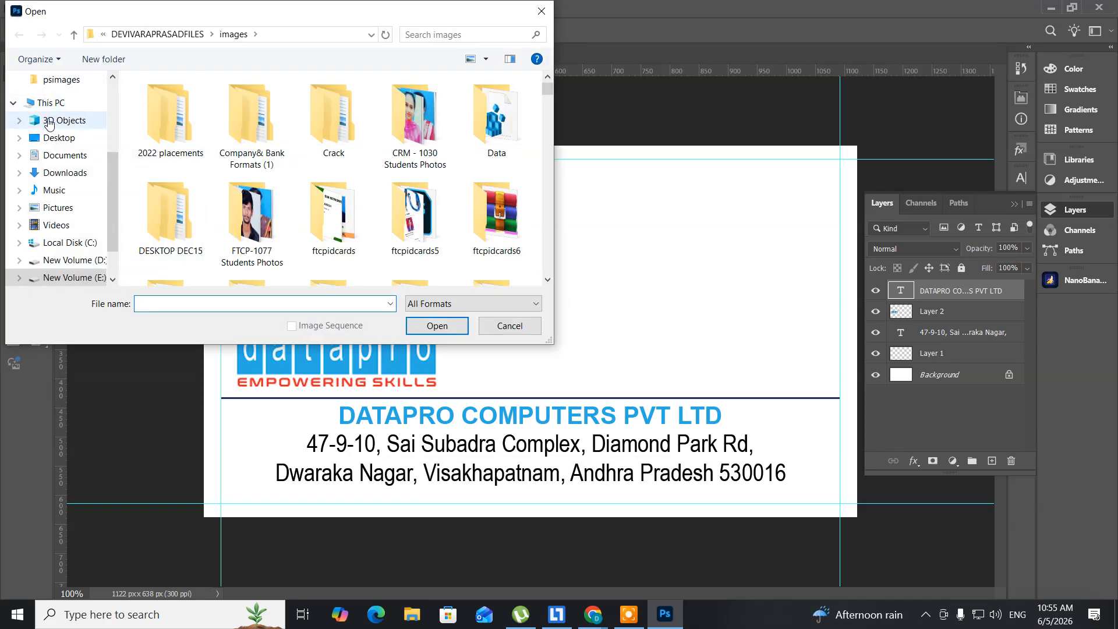
pyautogui.scroll(3, 50, 122)
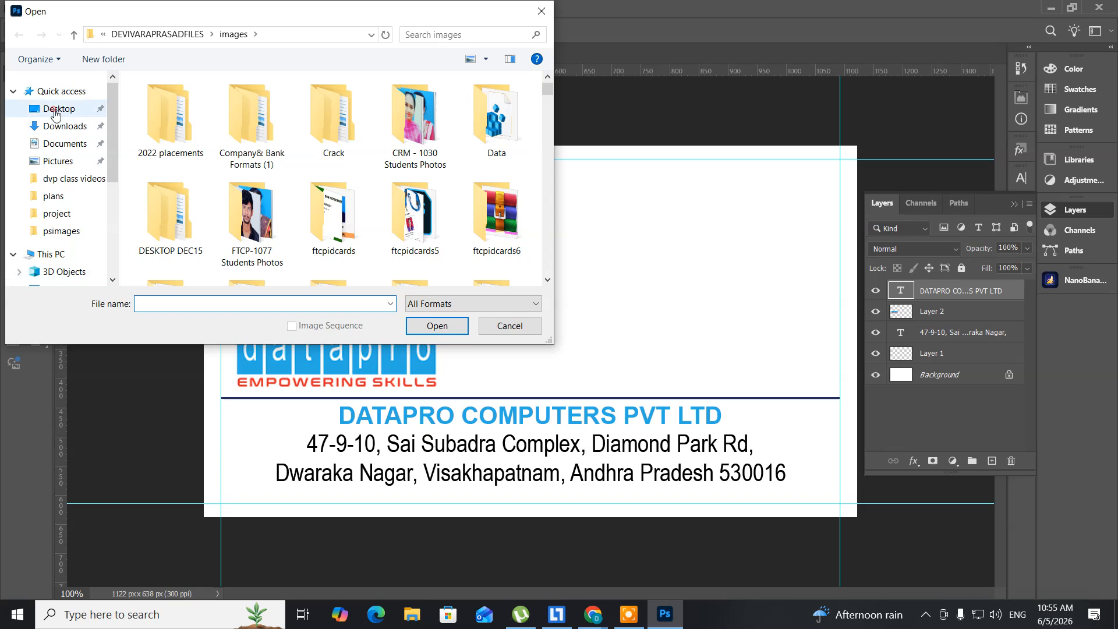
pyautogui.click(55, 108)
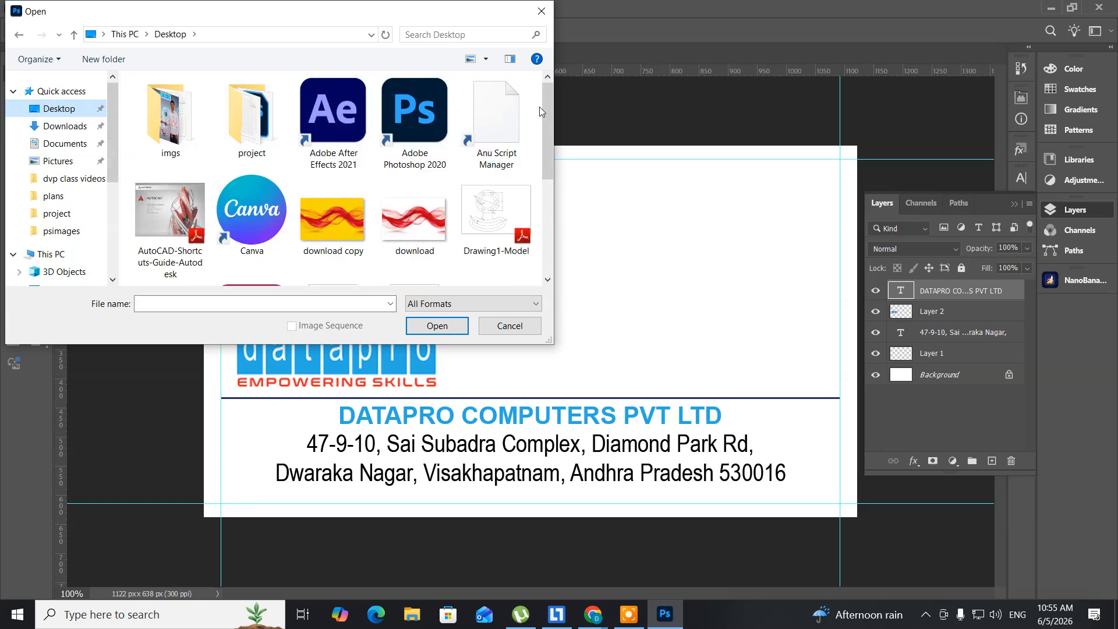
pyautogui.moveTo(548, 122); pyautogui.dragTo(544, 187)
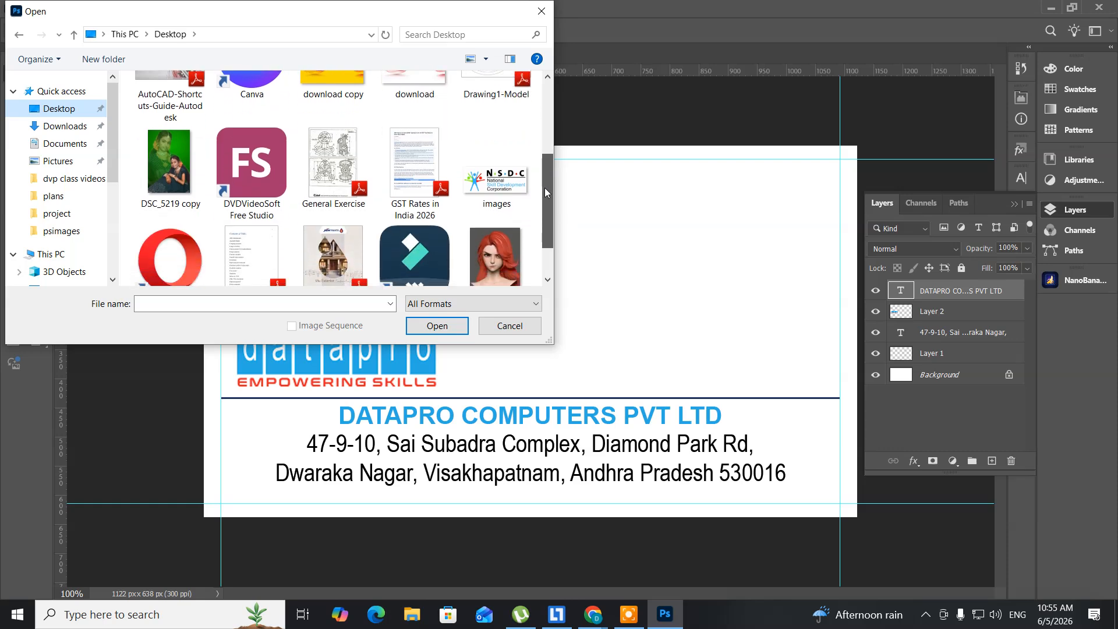
pyautogui.click(499, 188)
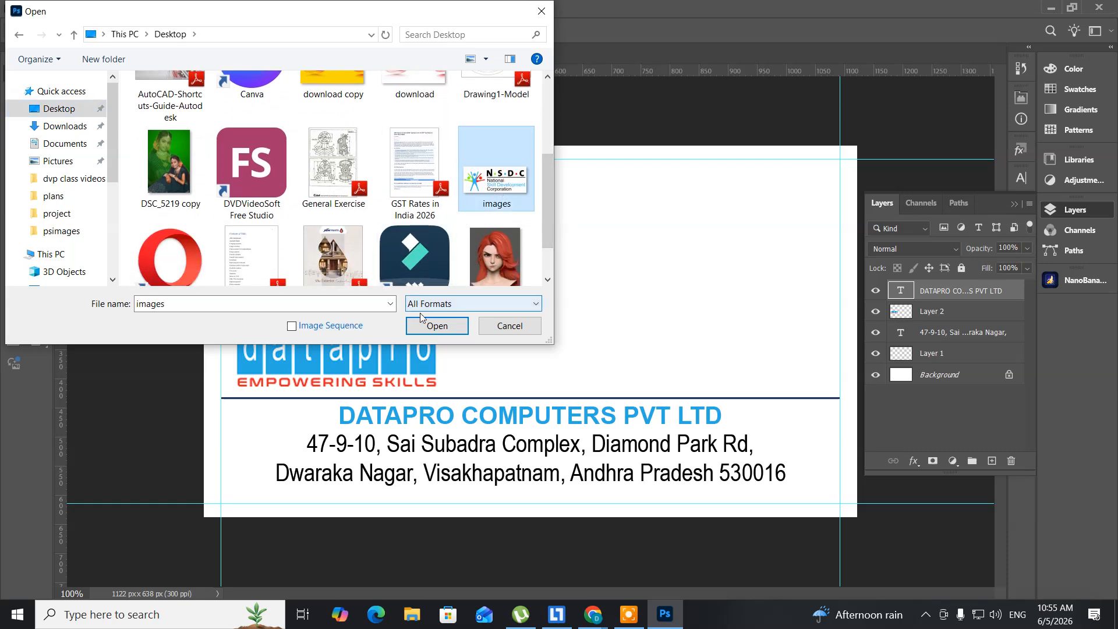
pyautogui.click(435, 326)
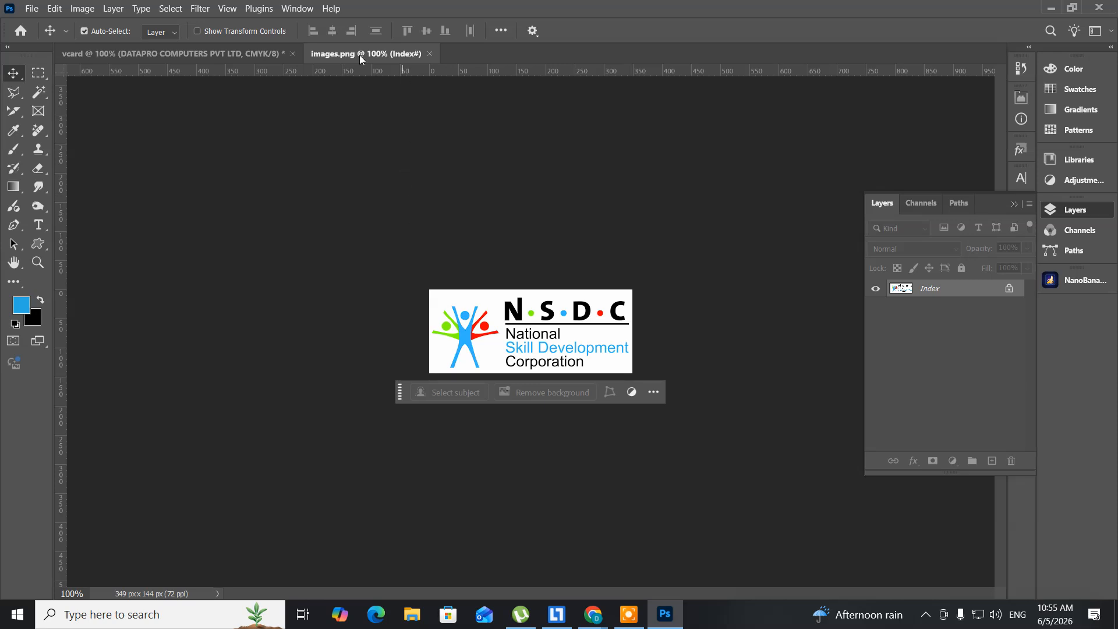
# Step: Convert images.png to CMYK Color and drag the NSDC logo onto the vcard card
pyautogui.moveTo(355, 55); pyautogui.dragTo(565, 115)
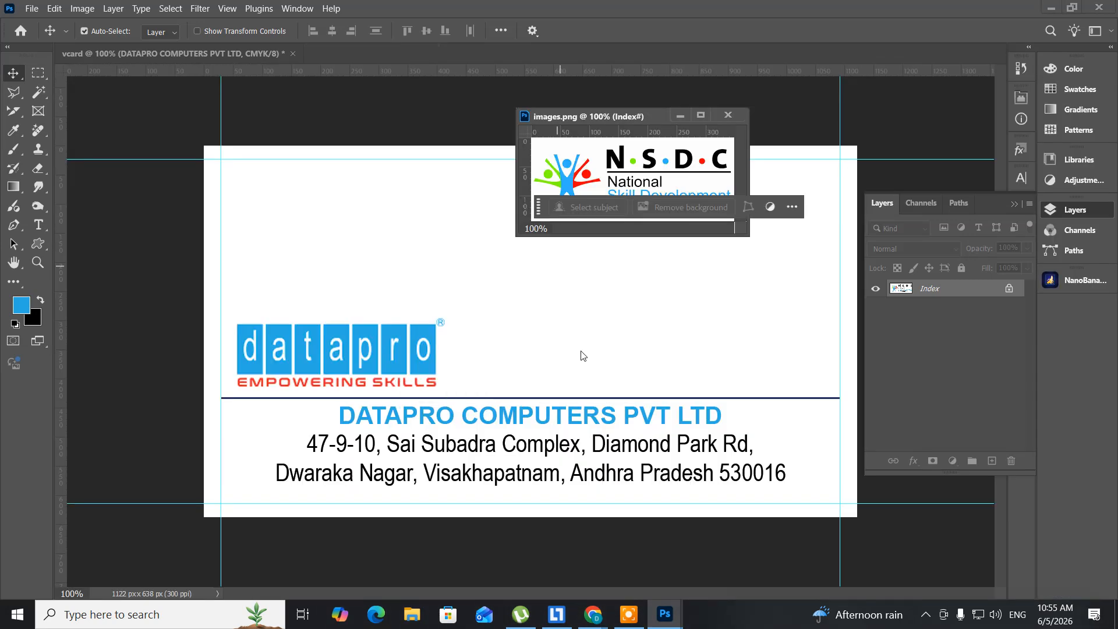
pyautogui.moveTo(575, 176); pyautogui.dragTo(523, 262)
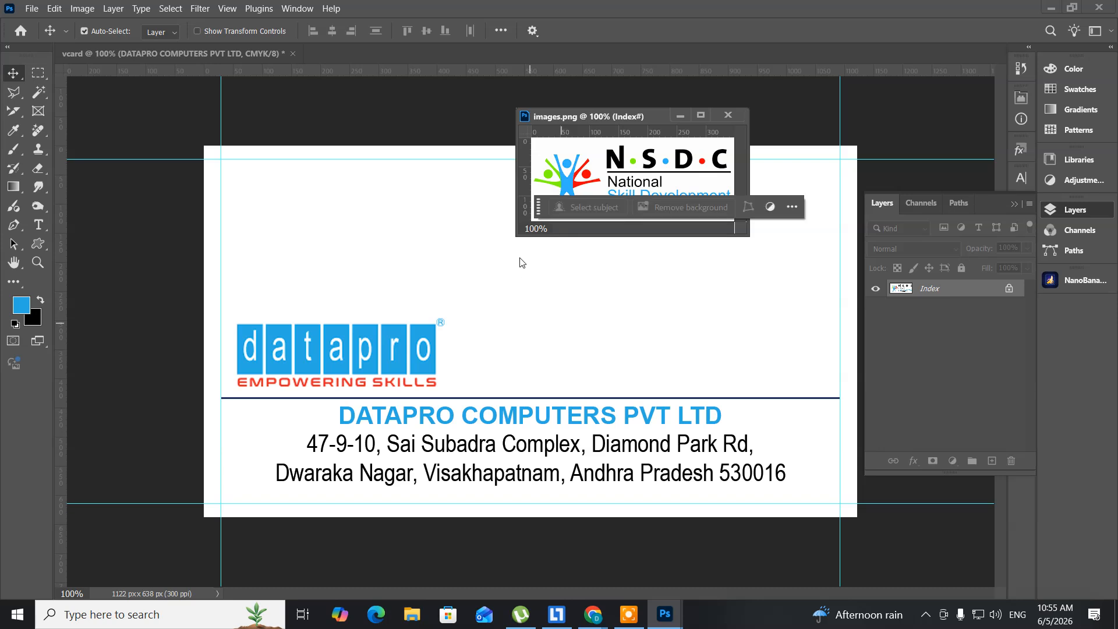
pyautogui.click(82, 9)
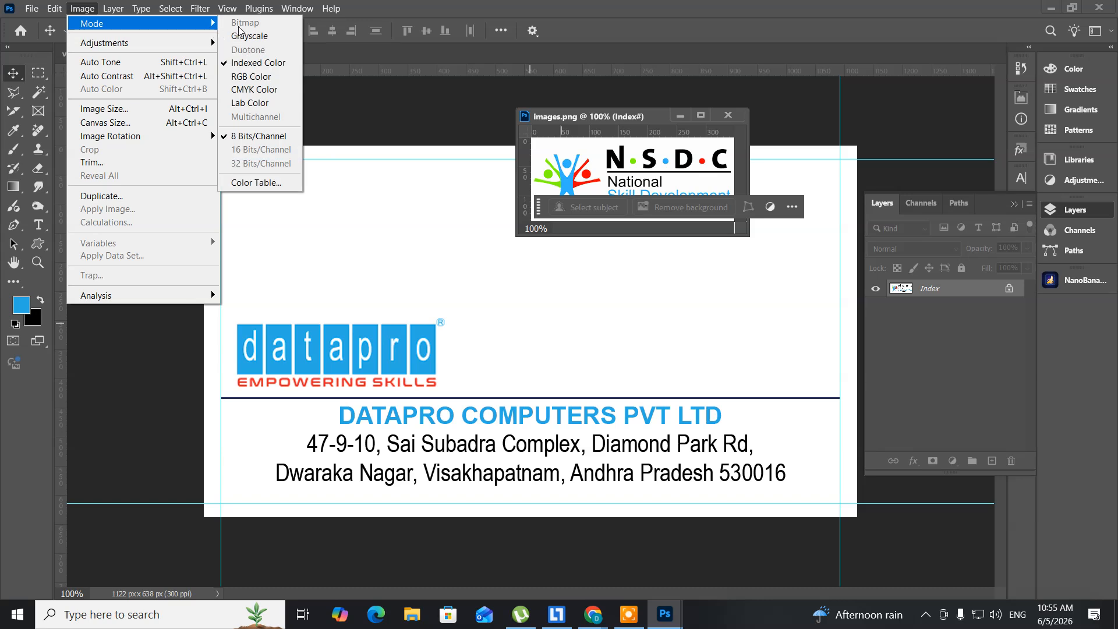
pyautogui.click(254, 90)
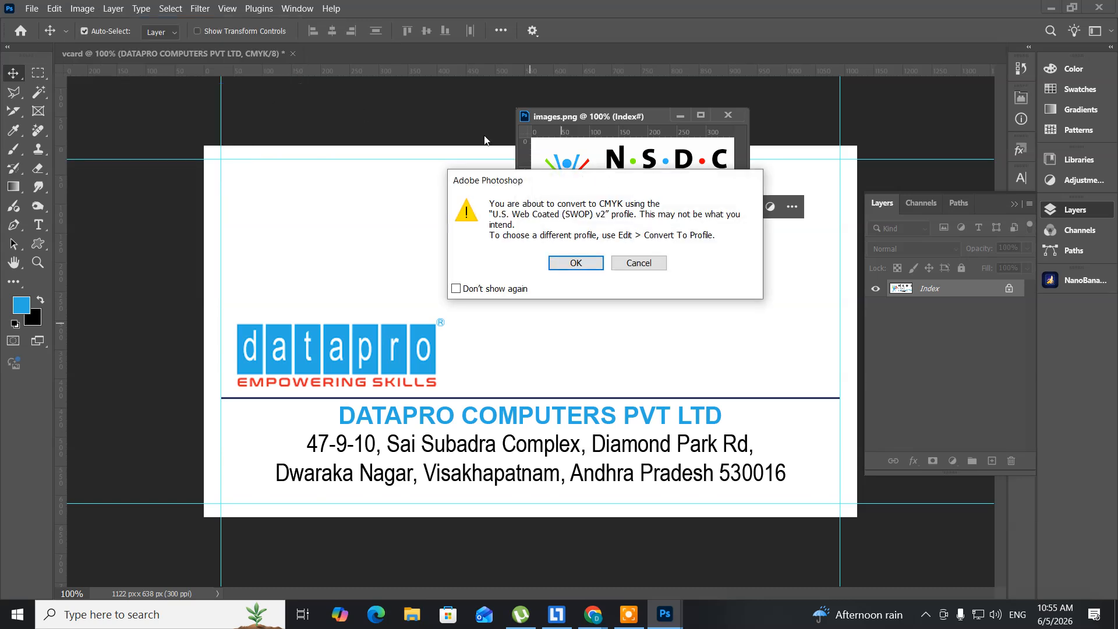
pyautogui.click(563, 265)
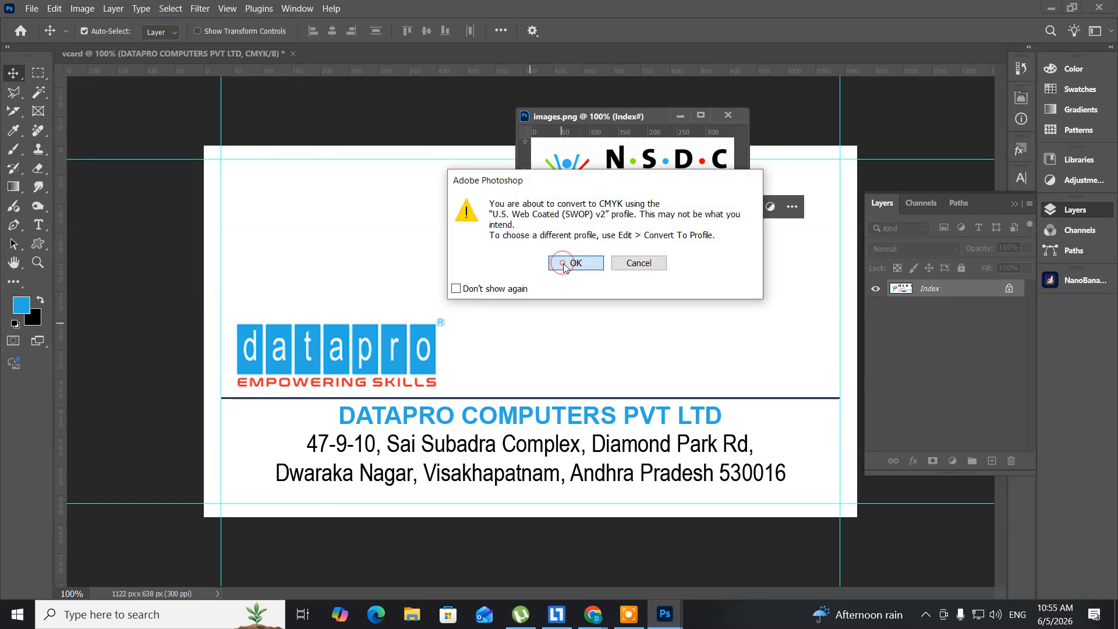
pyautogui.moveTo(575, 173); pyautogui.dragTo(511, 317)
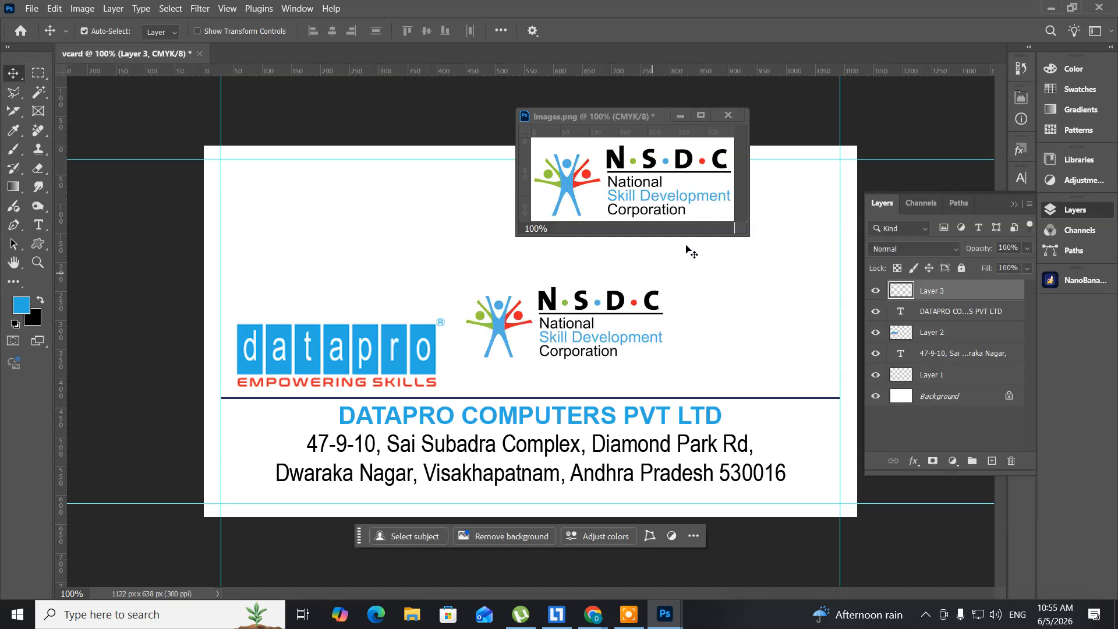
pyautogui.click(728, 114)
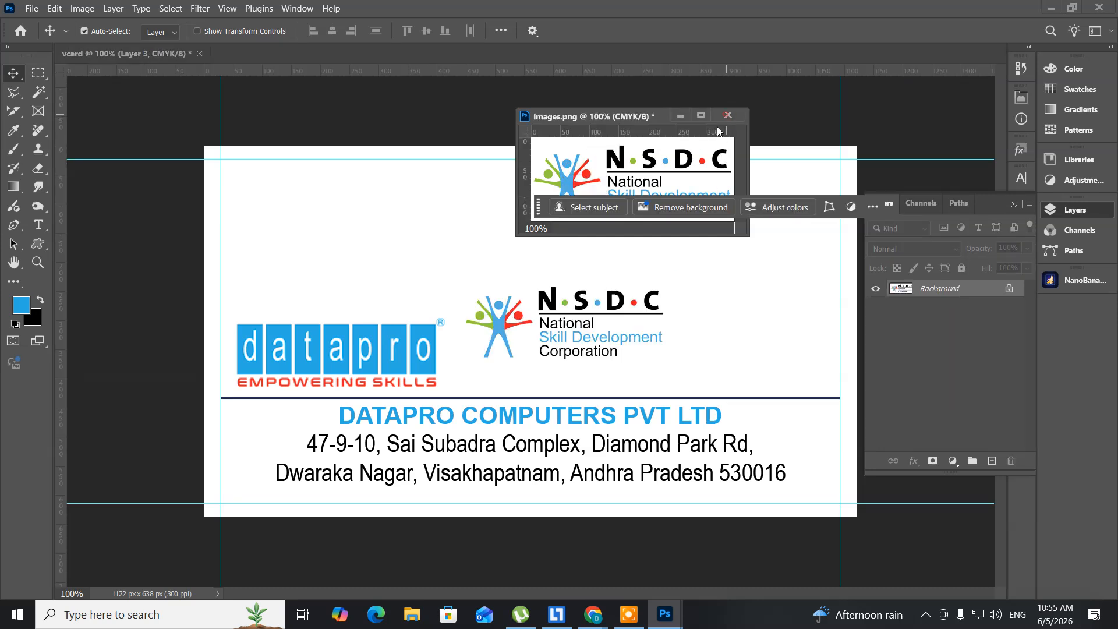
# Step: Discard images.png, then shrink the NSDC logo to about 82% at the card's right margin
pyautogui.click(582, 239)
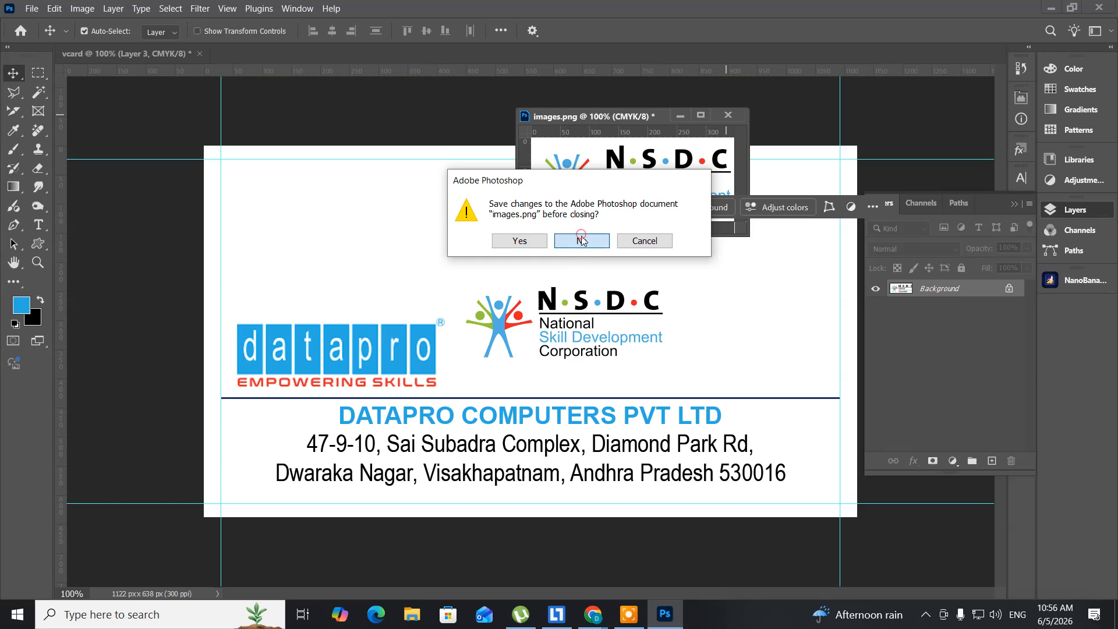
pyautogui.moveTo(531, 304); pyautogui.dragTo(613, 328)
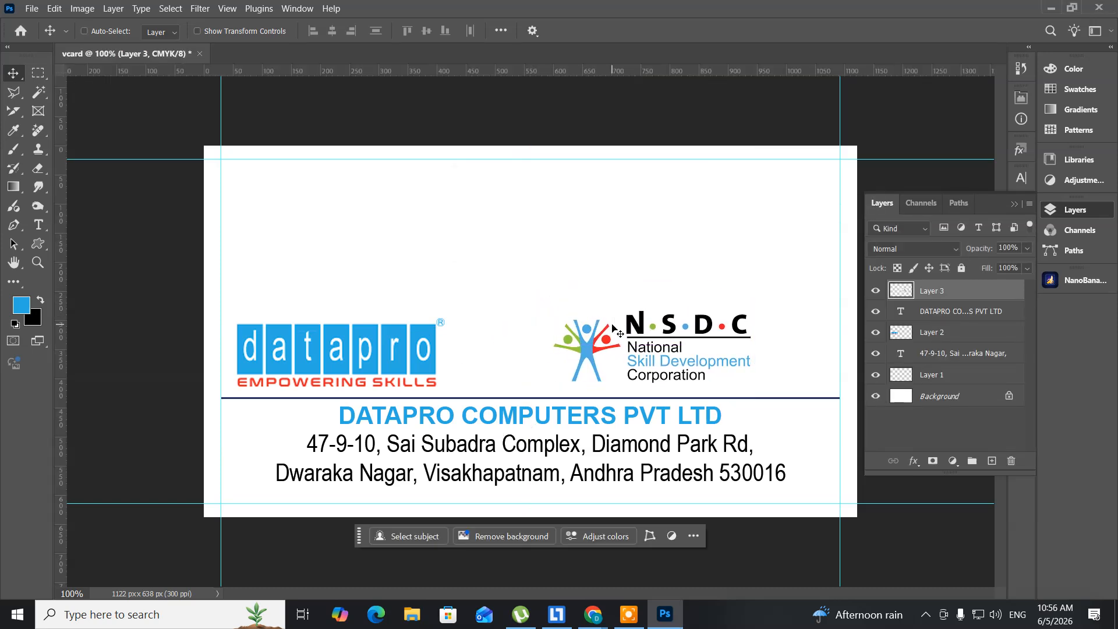
pyautogui.hotkey('ctrl', 't')
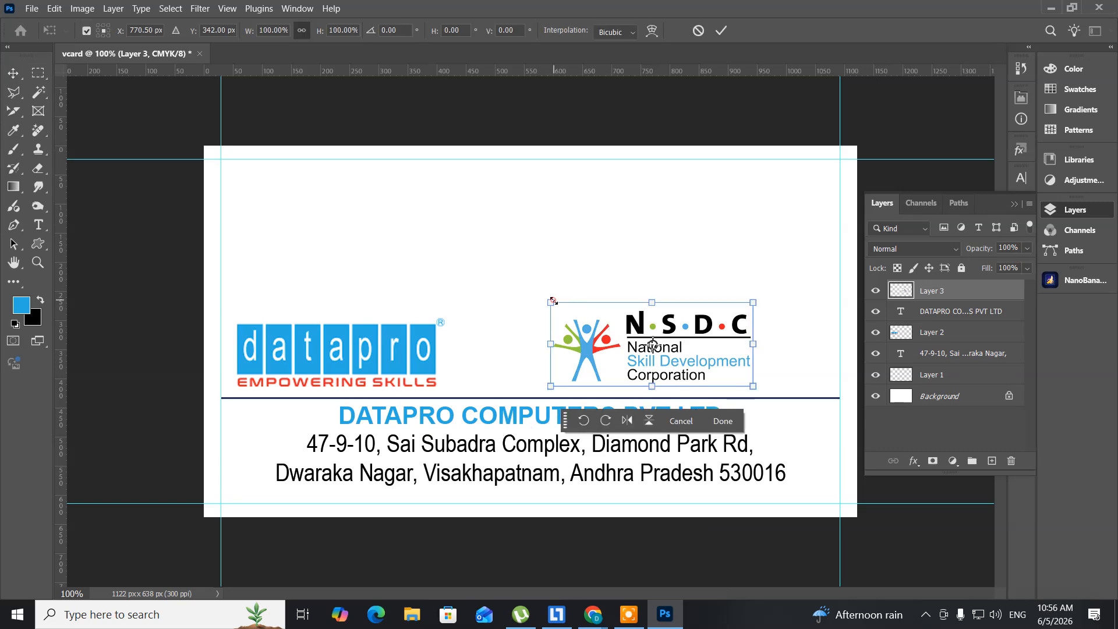
pyautogui.moveTo(553, 301); pyautogui.dragTo(569, 311)
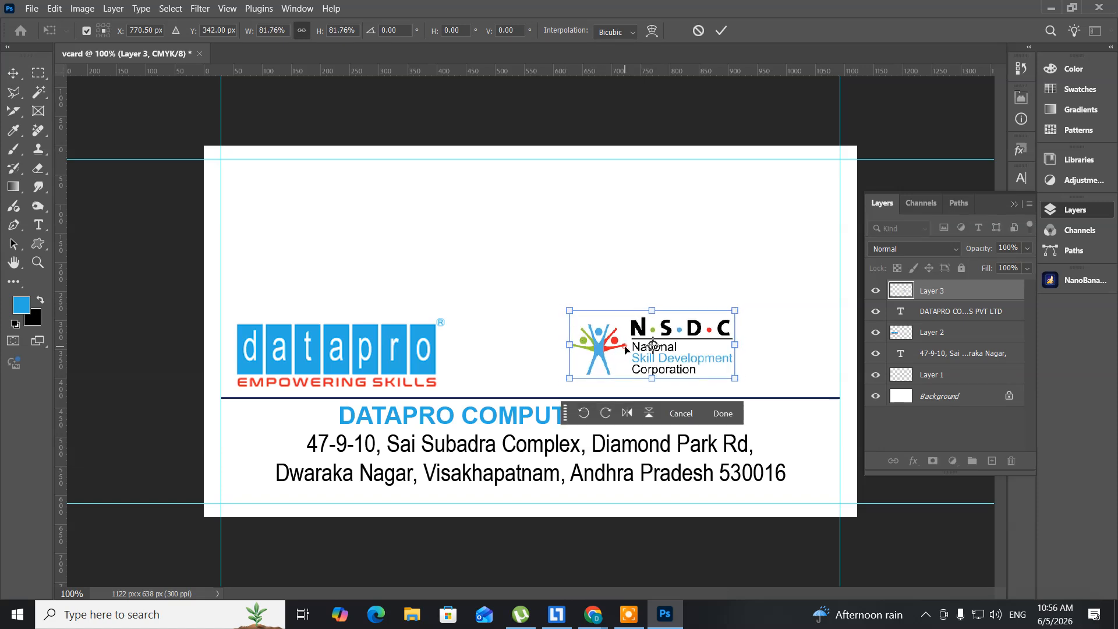
pyautogui.moveTo(626, 349); pyautogui.dragTo(711, 361)
pyautogui.press('Return')
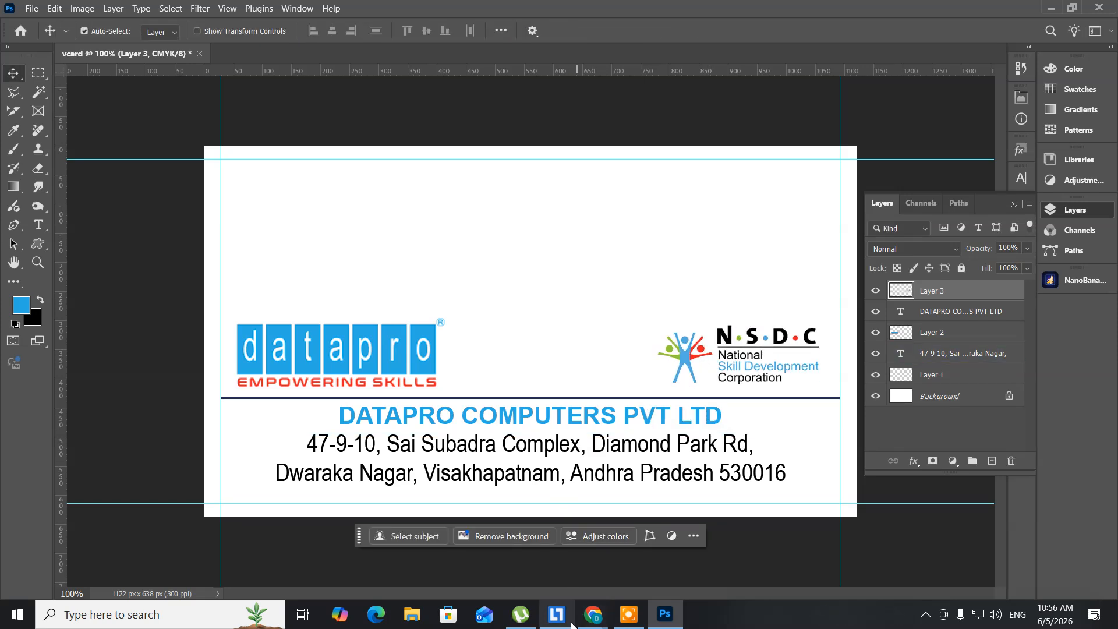
# Step: Search Google Images for '35 celebration logo'
pyautogui.moveTo(596, 625)
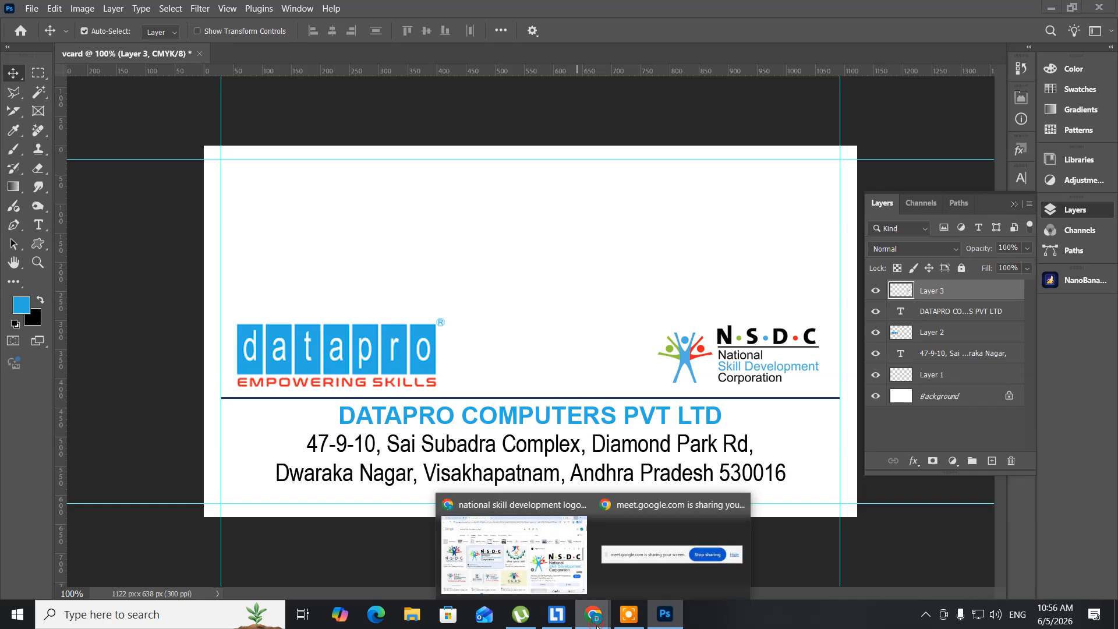
pyautogui.click(549, 594)
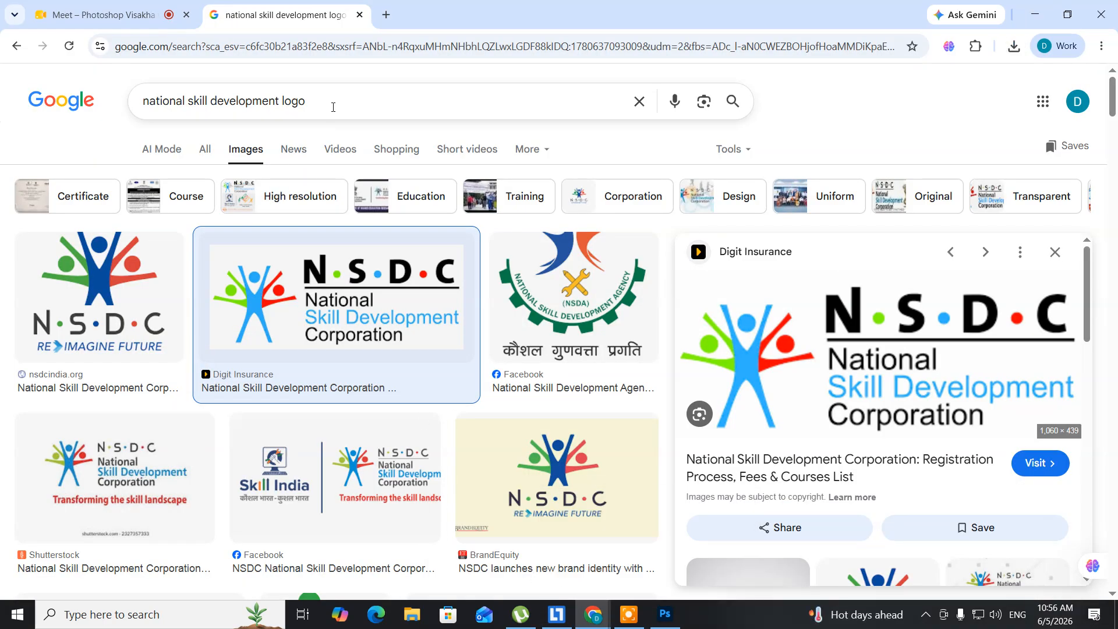
pyautogui.moveTo(333, 107); pyautogui.dragTo(21, 97)
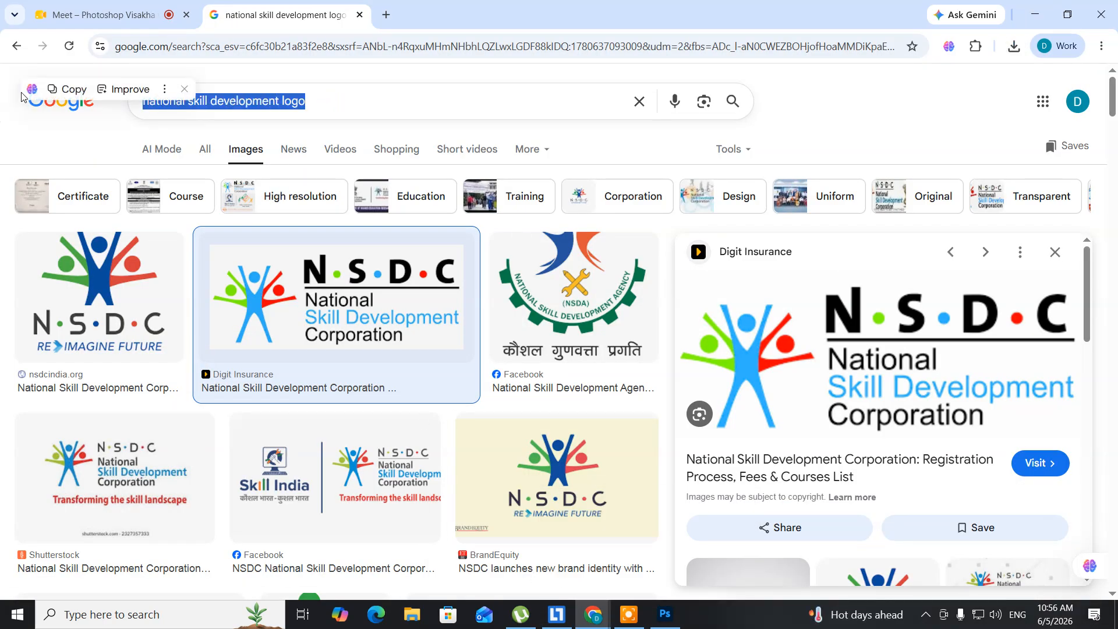
pyautogui.write('3')
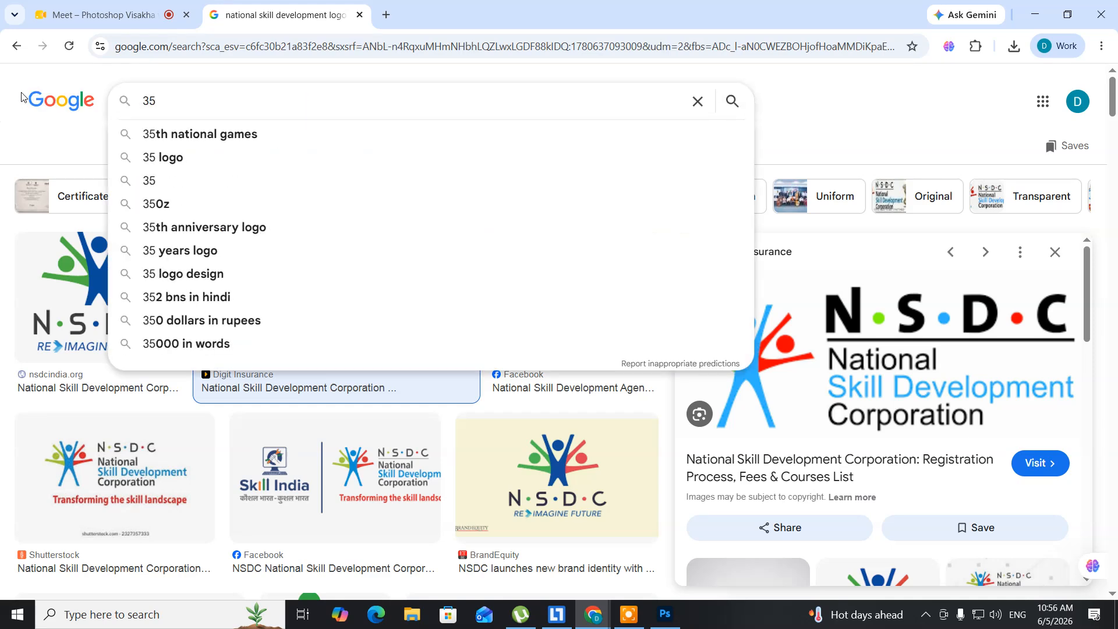
pyautogui.write('5 ')
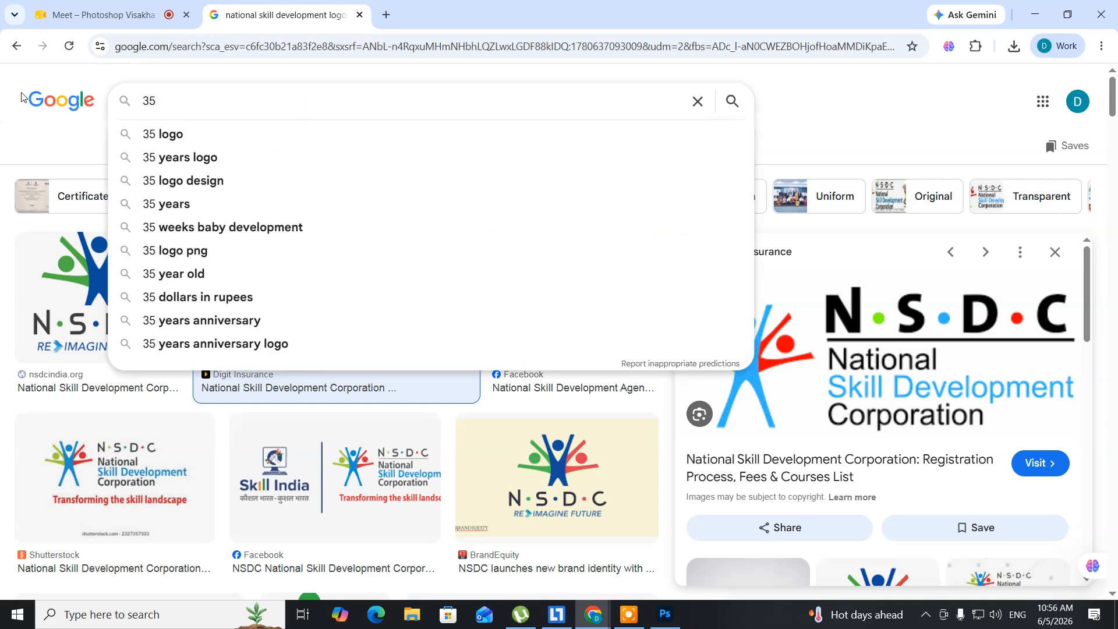
pyautogui.write('cele')
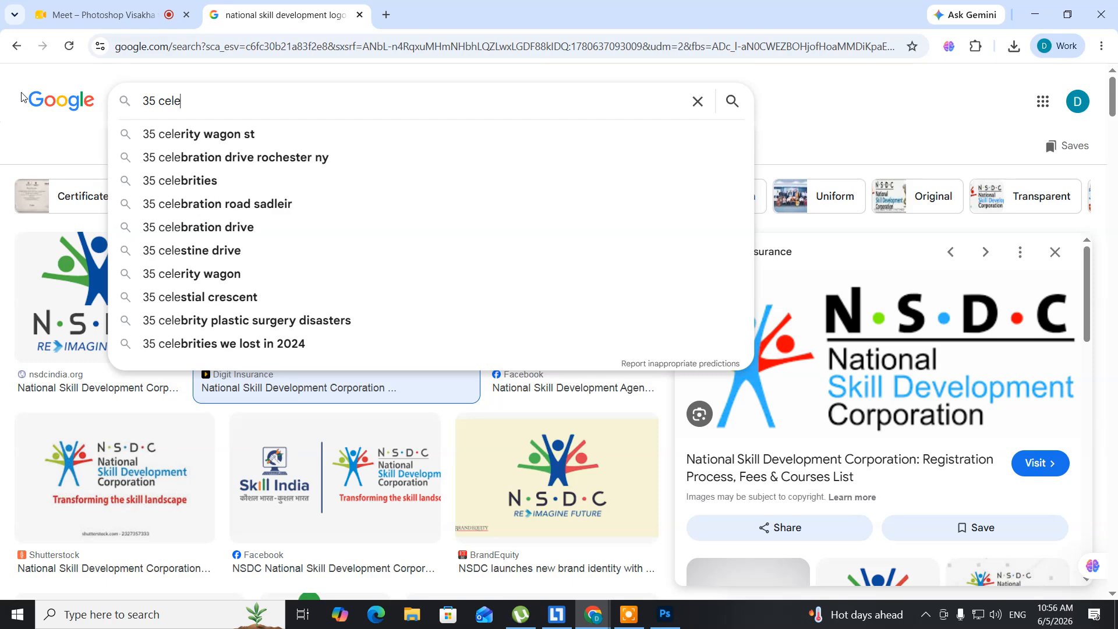
pyautogui.write('bration l')
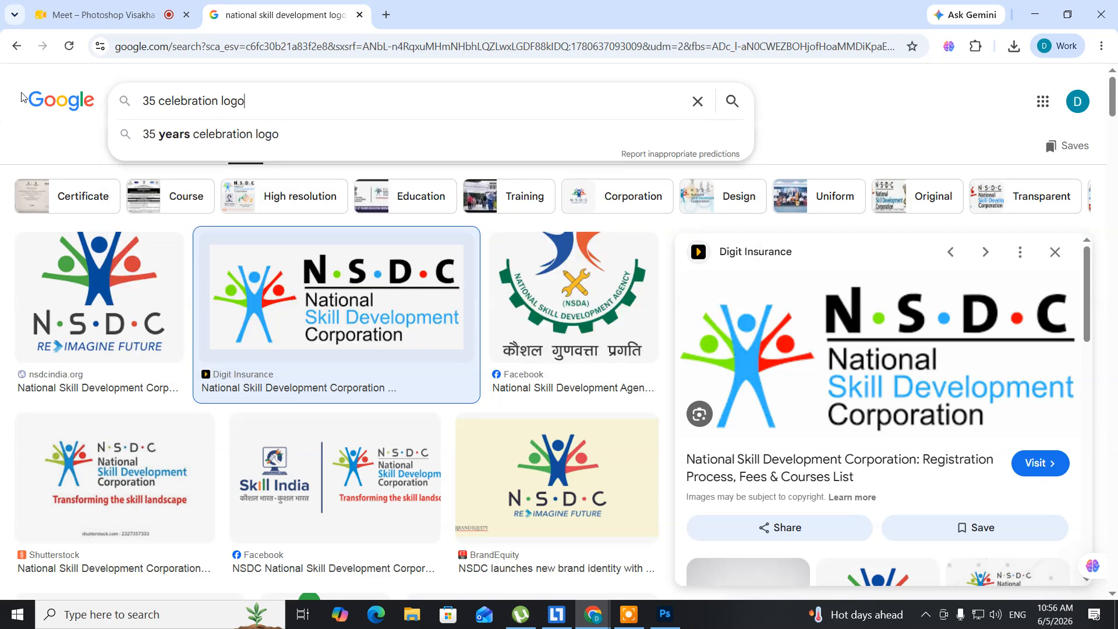
pyautogui.write('ogo')
pyautogui.press('Return')
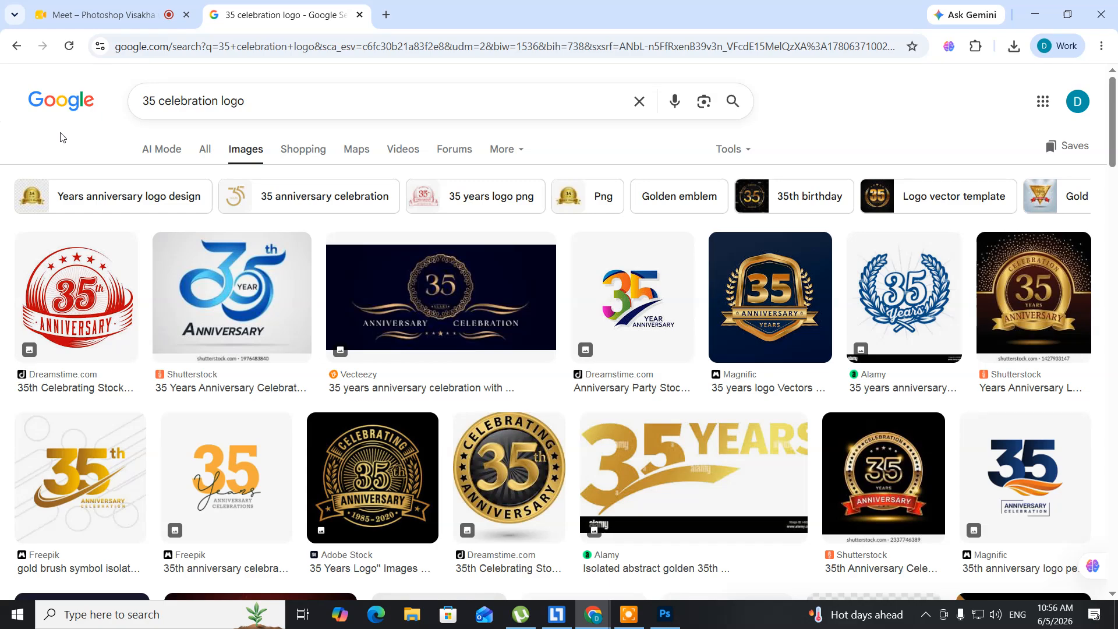
# Step: Save the red-and-gold 123RF 35 Years Anniversary medallion JPG to the Desktop
pyautogui.scroll(-5, 60, 138)
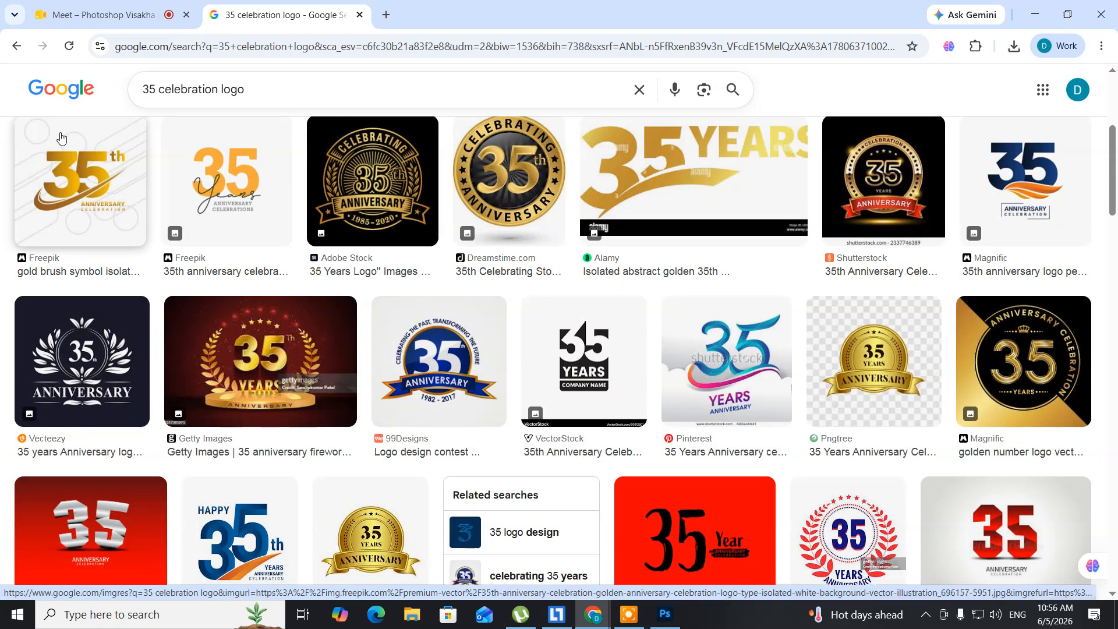
pyautogui.scroll(-6, 61, 138)
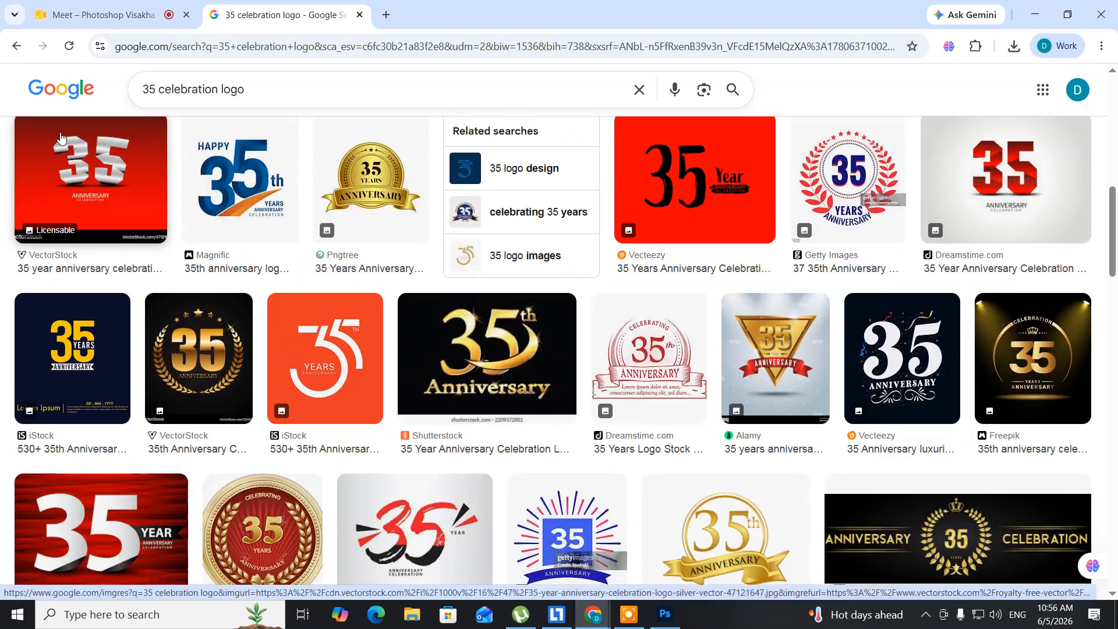
pyautogui.scroll(-1, 60, 138)
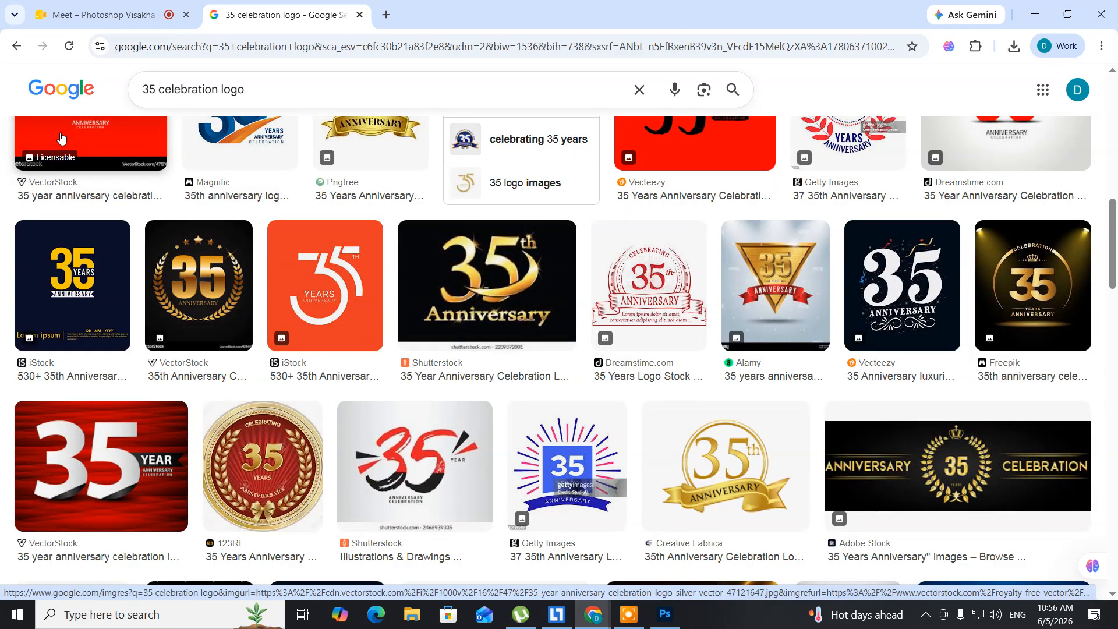
pyautogui.click(277, 471)
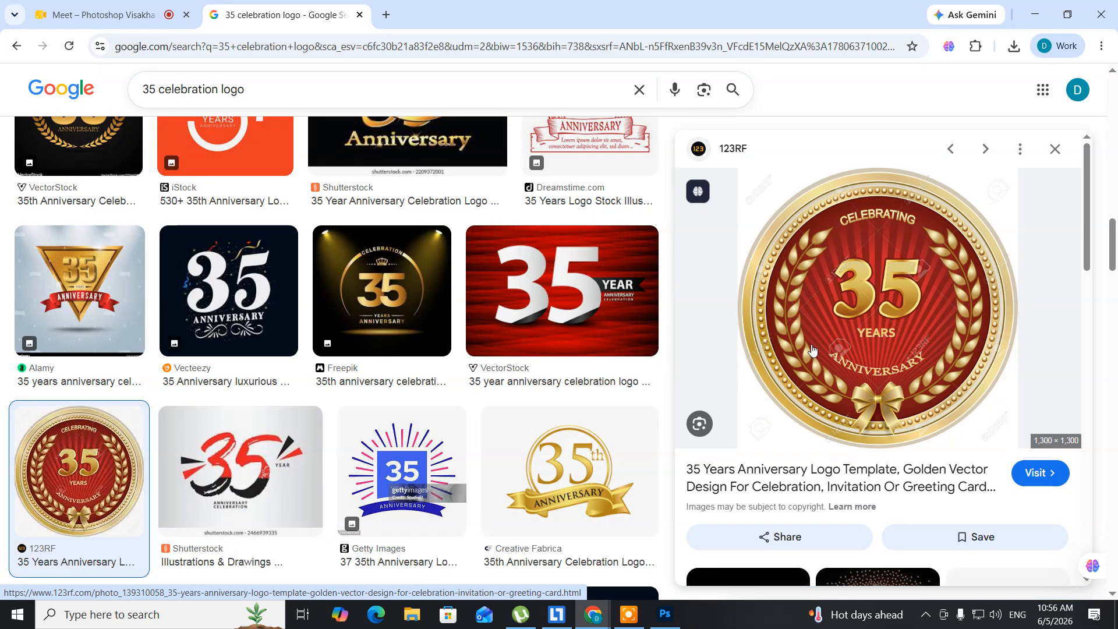
pyautogui.rightClick(796, 316)
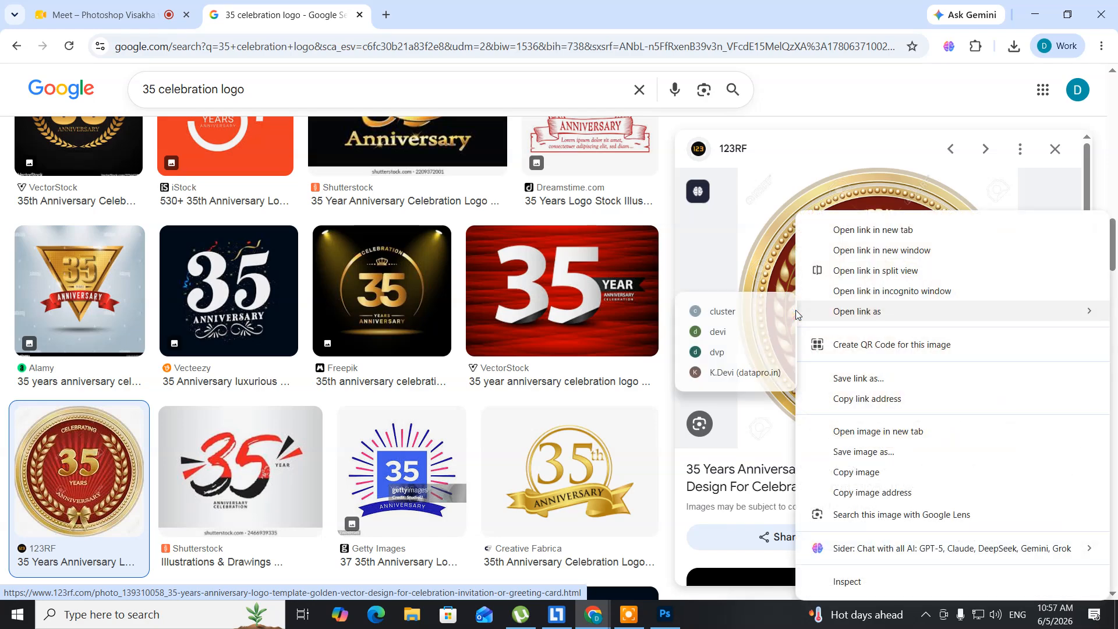
pyautogui.click(830, 458)
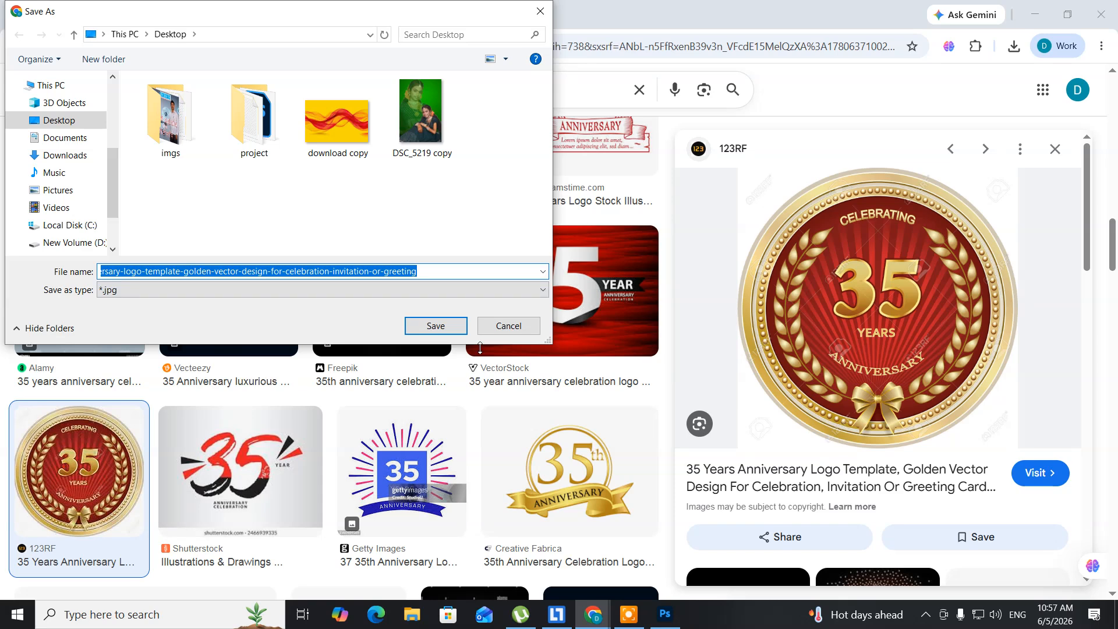
pyautogui.click(437, 331)
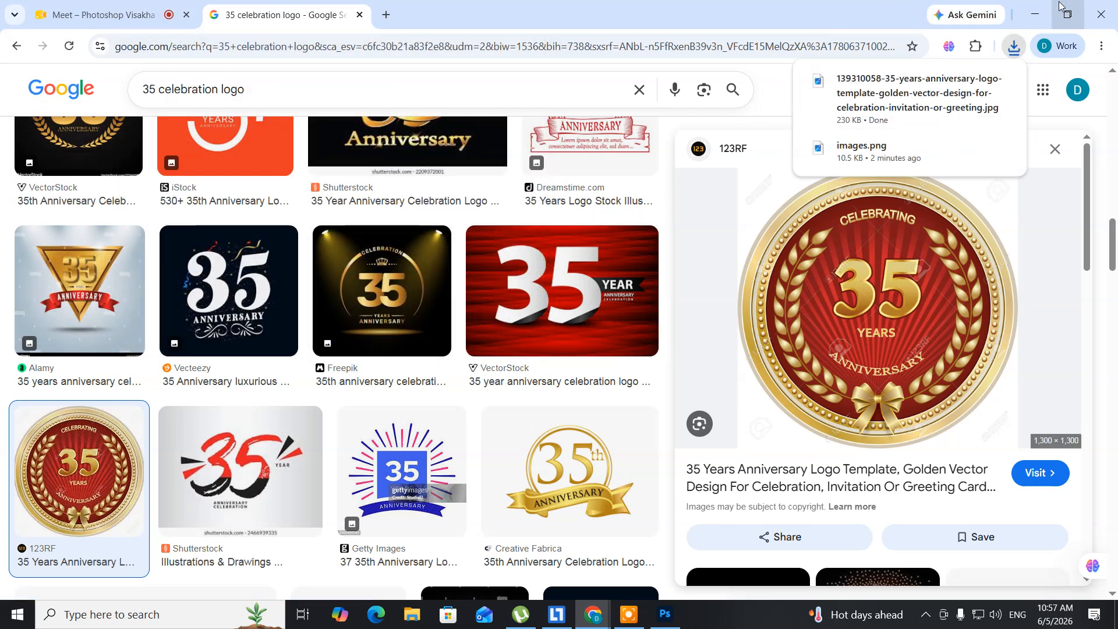
pyautogui.click(1028, 8)
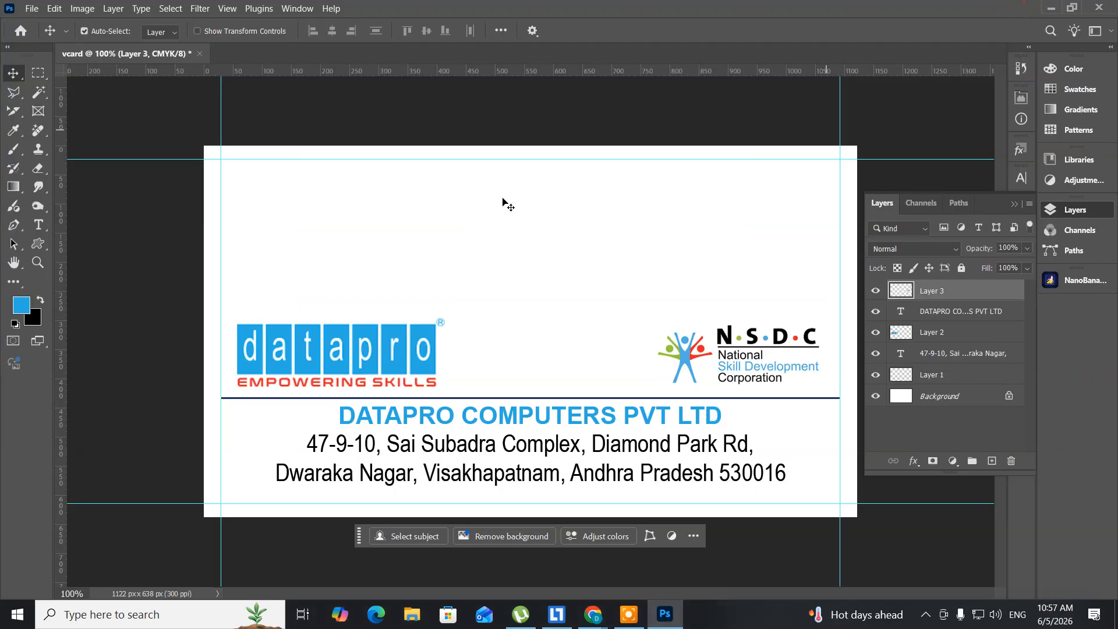
# Step: Open the downloaded 35-years anniversary medallion JPG
pyautogui.click(34, 9)
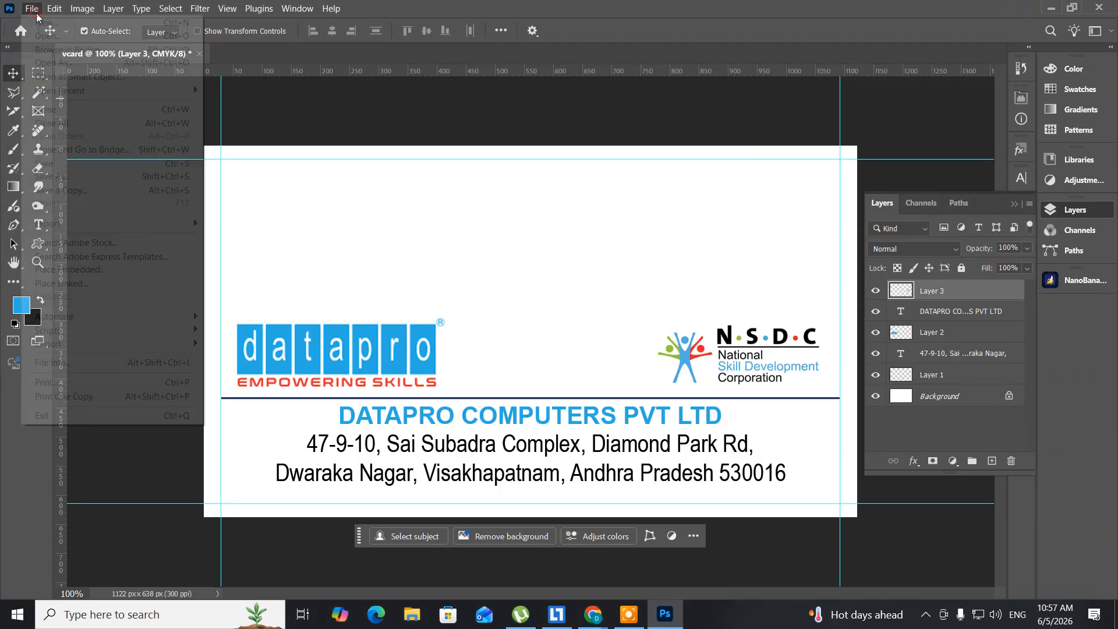
pyautogui.click(35, 39)
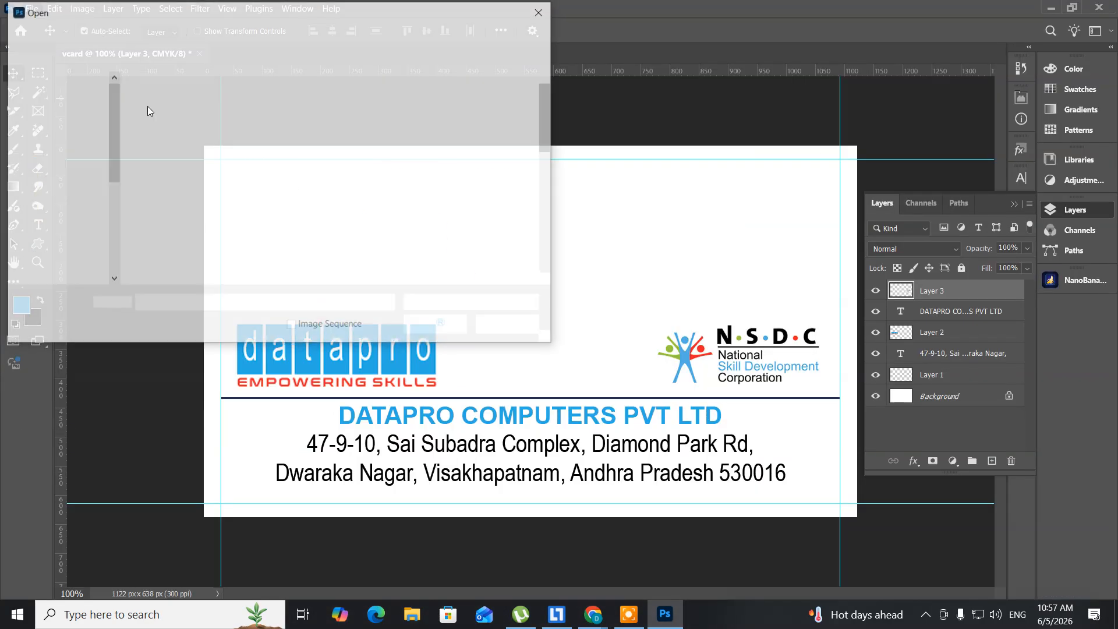
pyautogui.scroll(-2, 311, 216)
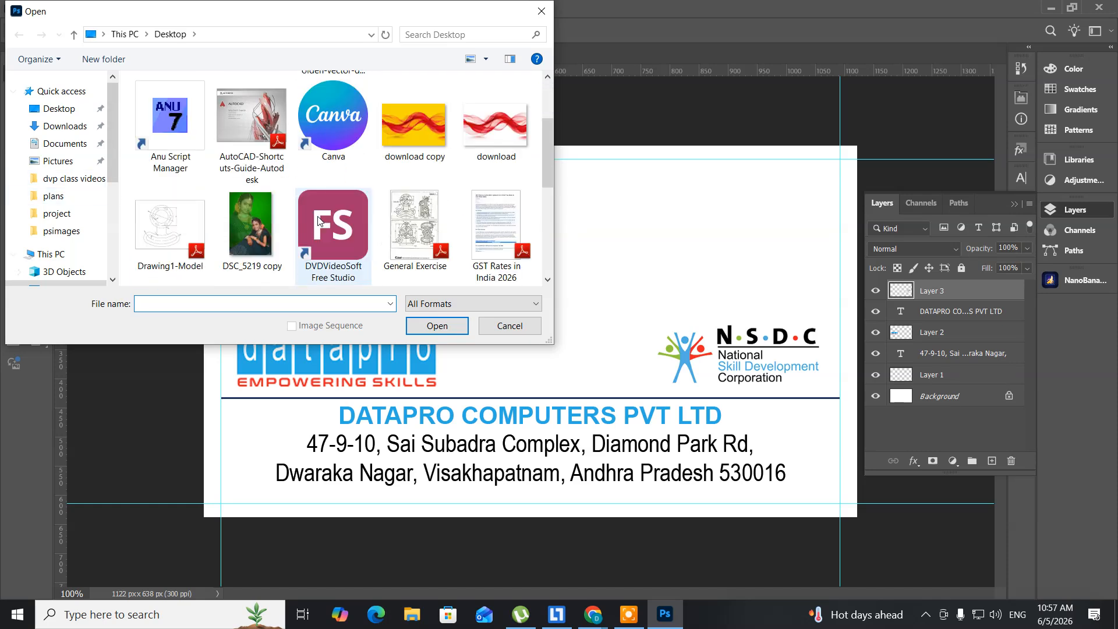
pyautogui.scroll(2, 316, 216)
pyautogui.click(326, 125)
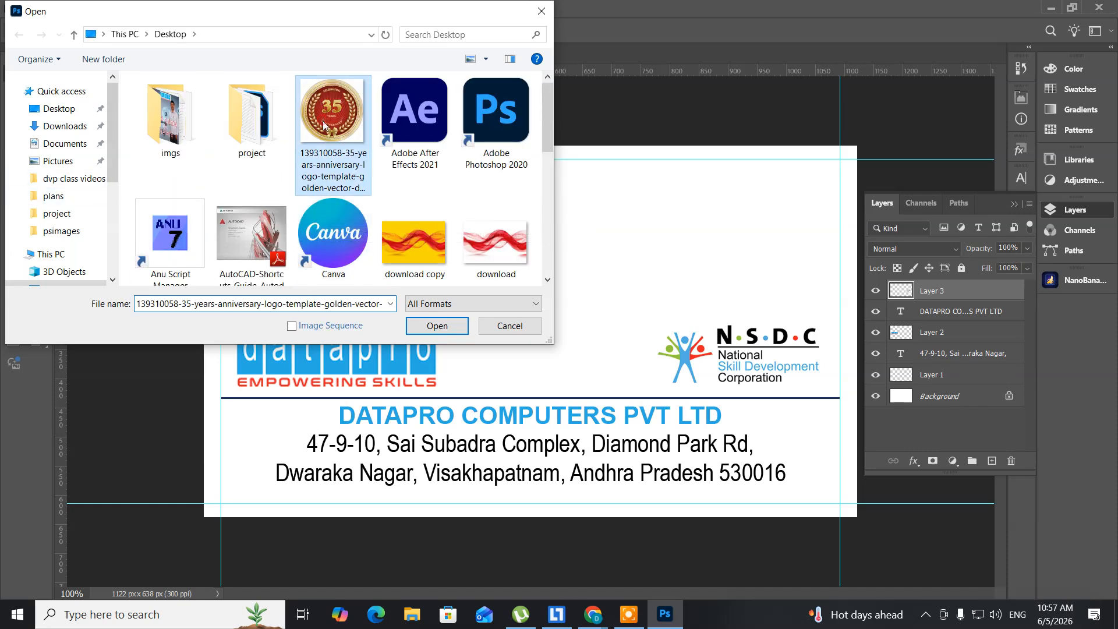
pyautogui.click(427, 324)
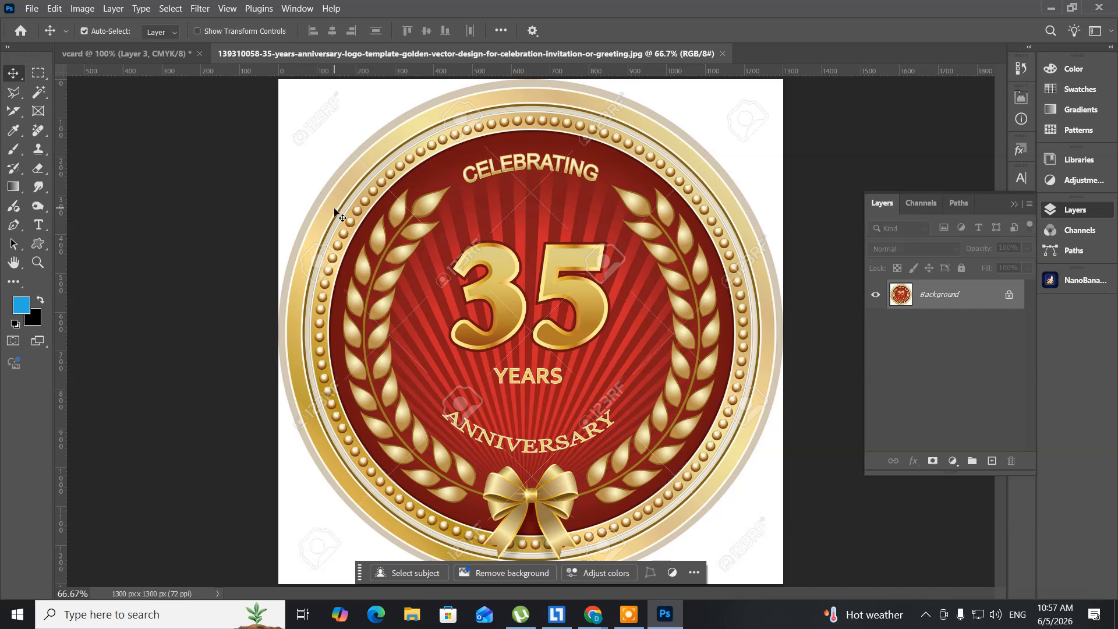
# Step: Brighten the medallion with a Levels white input of 217 and float its document window
pyautogui.hotkey('ctrl', 'l')
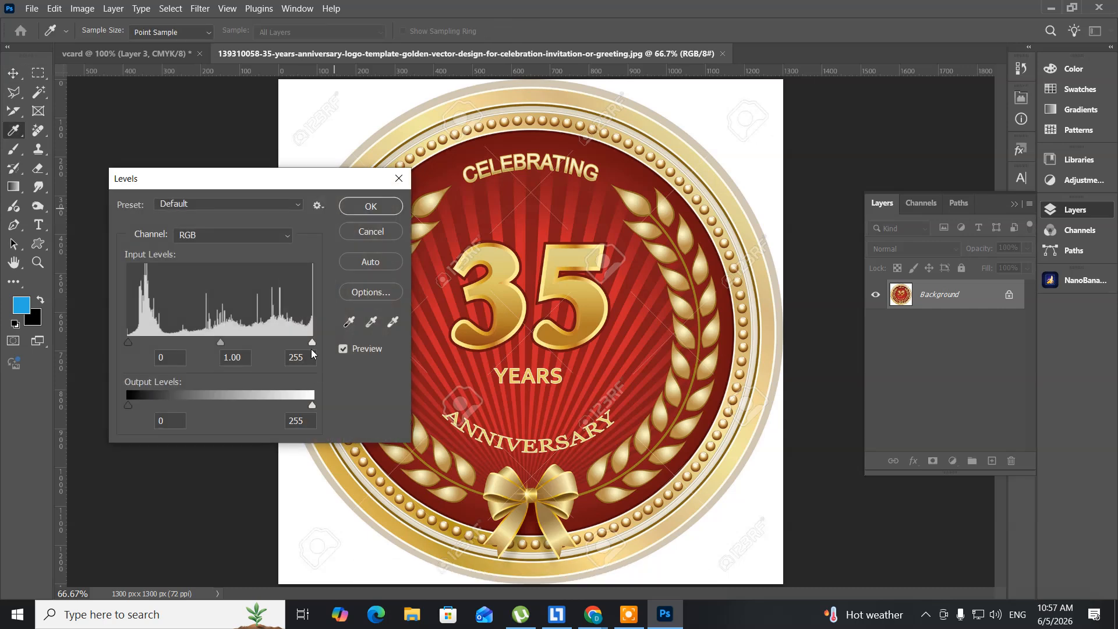
pyautogui.moveTo(311, 346); pyautogui.dragTo(286, 348)
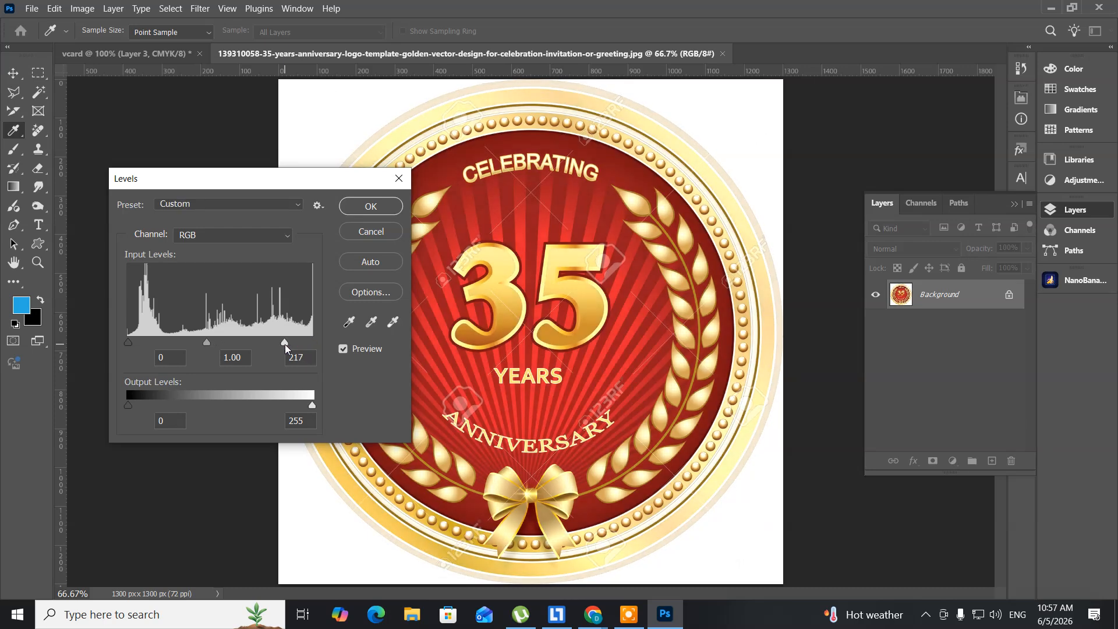
pyautogui.click(353, 205)
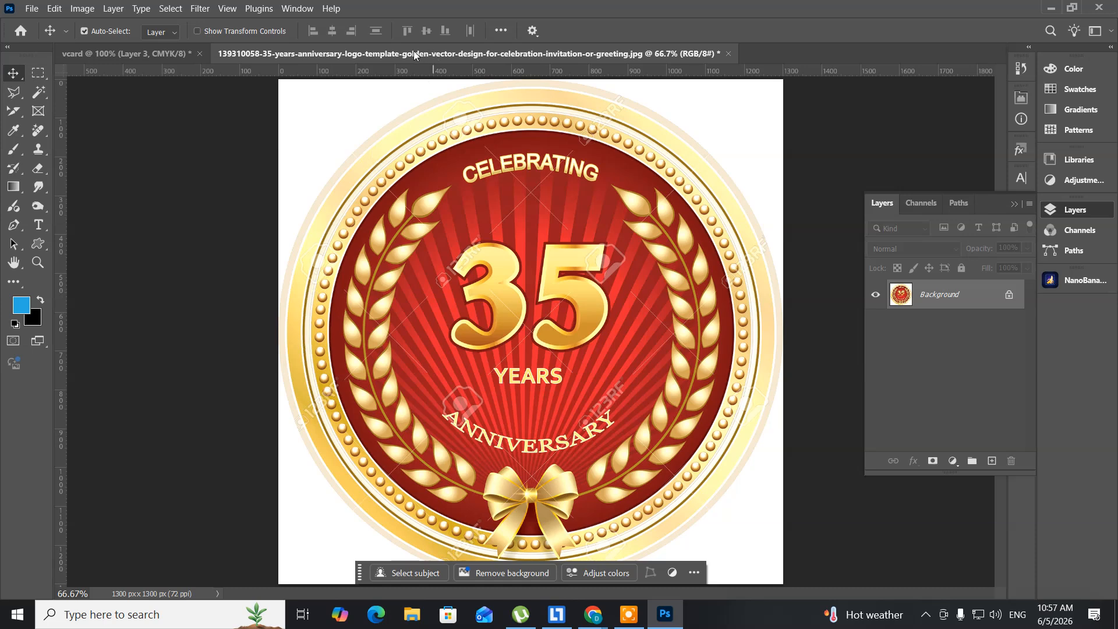
pyautogui.moveTo(414, 55); pyautogui.dragTo(631, 88)
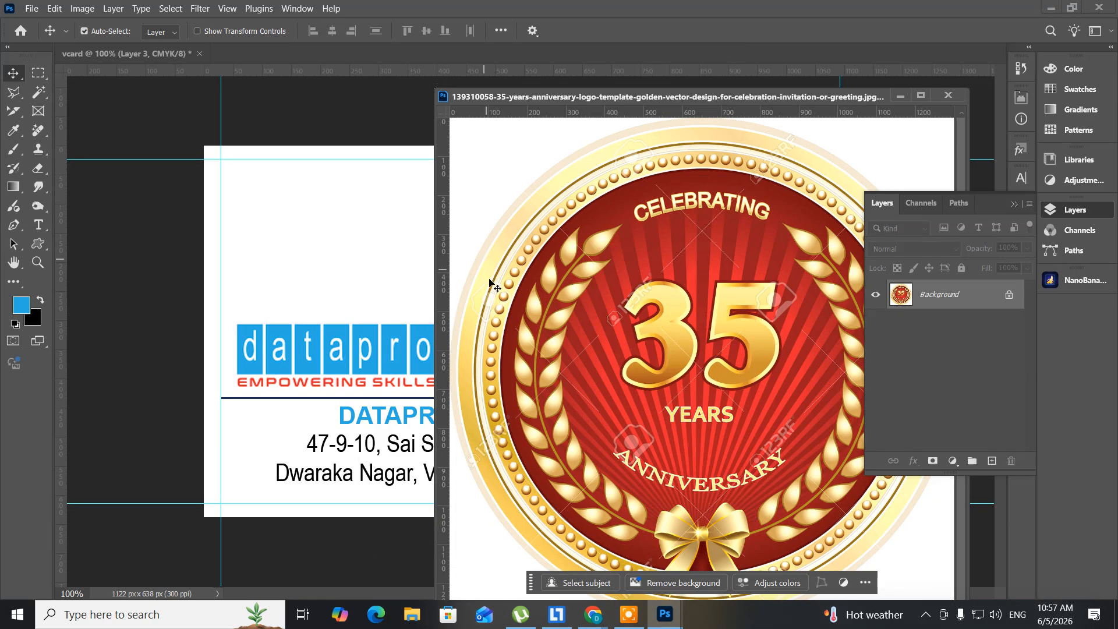
# Step: Drag the medallion onto the vcard as Layer 4, close its JPG without saving, and reposition it
pyautogui.moveTo(489, 289); pyautogui.dragTo(363, 264)
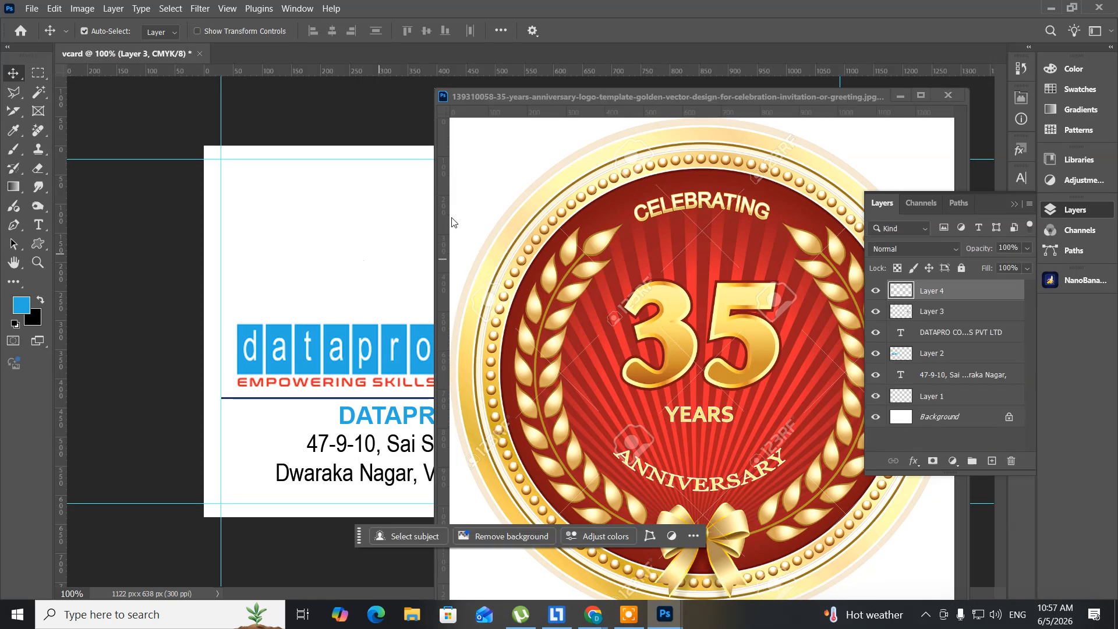
pyautogui.click(948, 95)
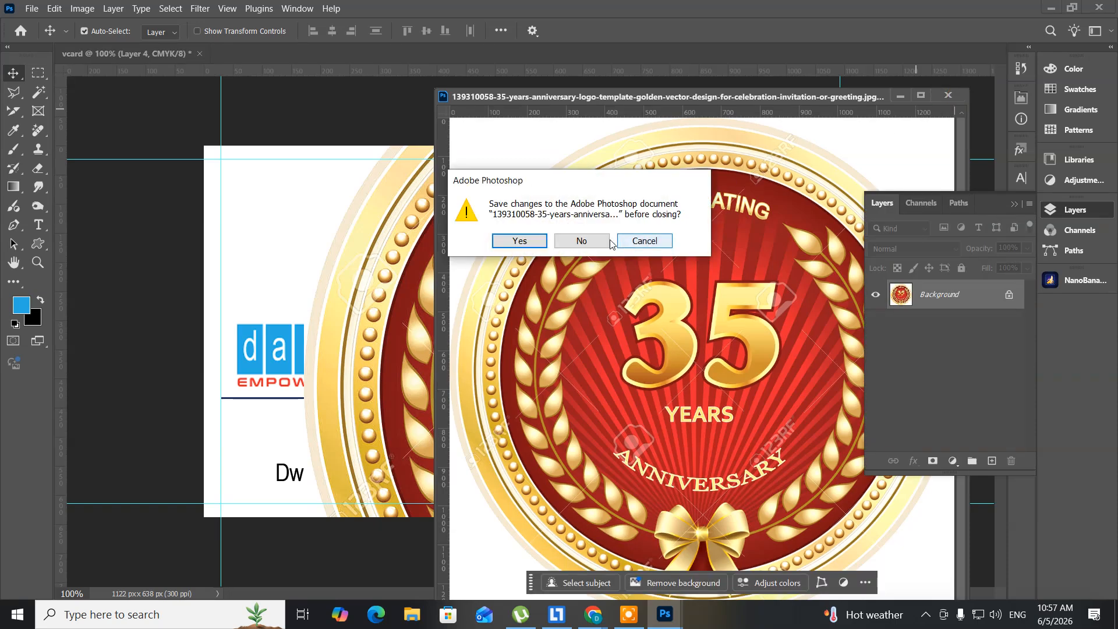
pyautogui.click(606, 241)
pyautogui.moveTo(445, 309); pyautogui.dragTo(429, 413)
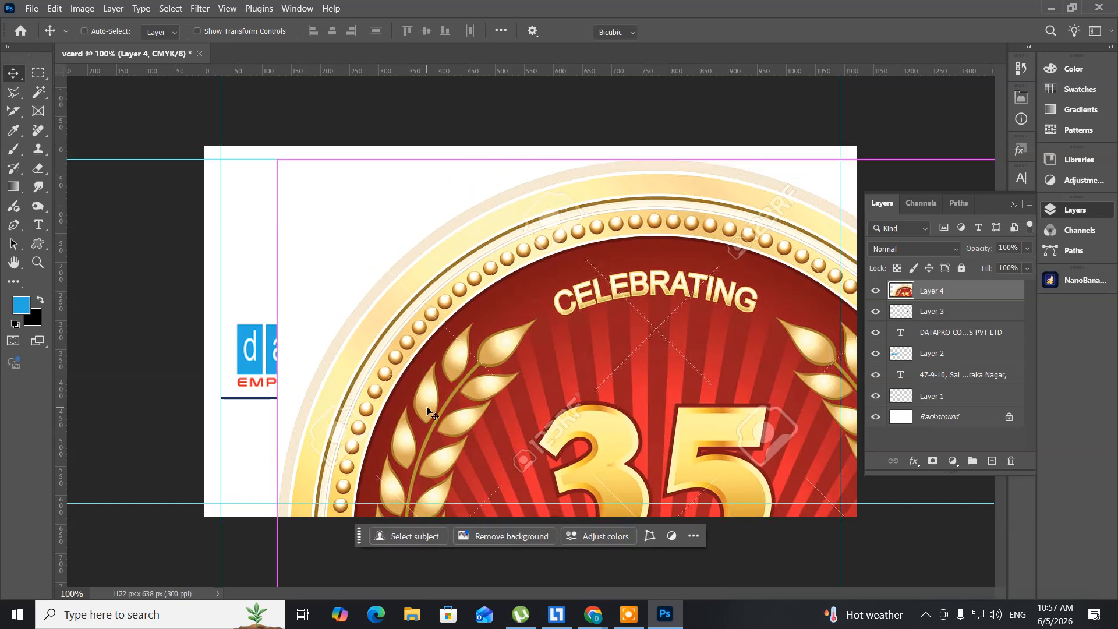
# Step: Scale the medallion to about 10% and place it between the Datapro and NSDC logos above the line
pyautogui.hotkey('ctrl', 't')
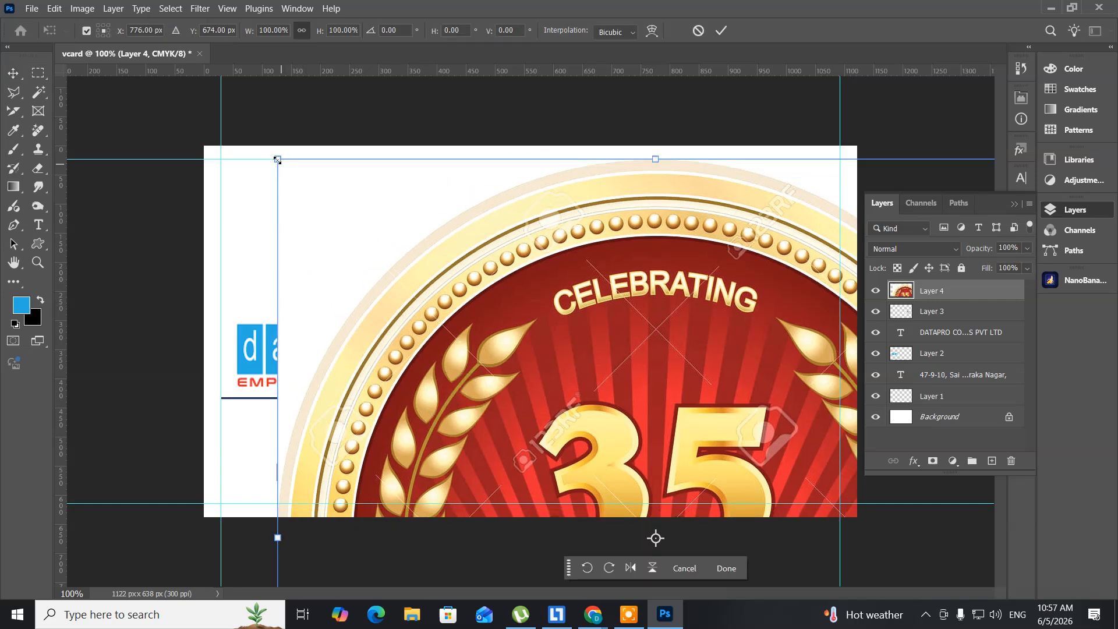
pyautogui.moveTo(277, 160); pyautogui.dragTo(553, 349)
pyautogui.moveTo(637, 457); pyautogui.dragTo(479, 253)
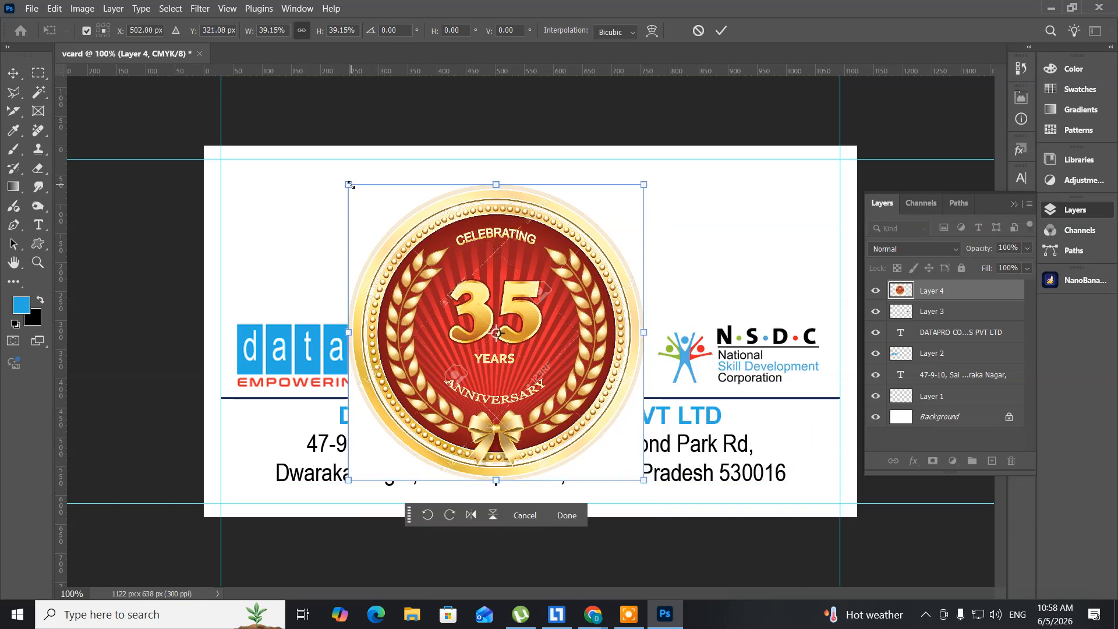
pyautogui.moveTo(350, 185); pyautogui.dragTo(458, 295)
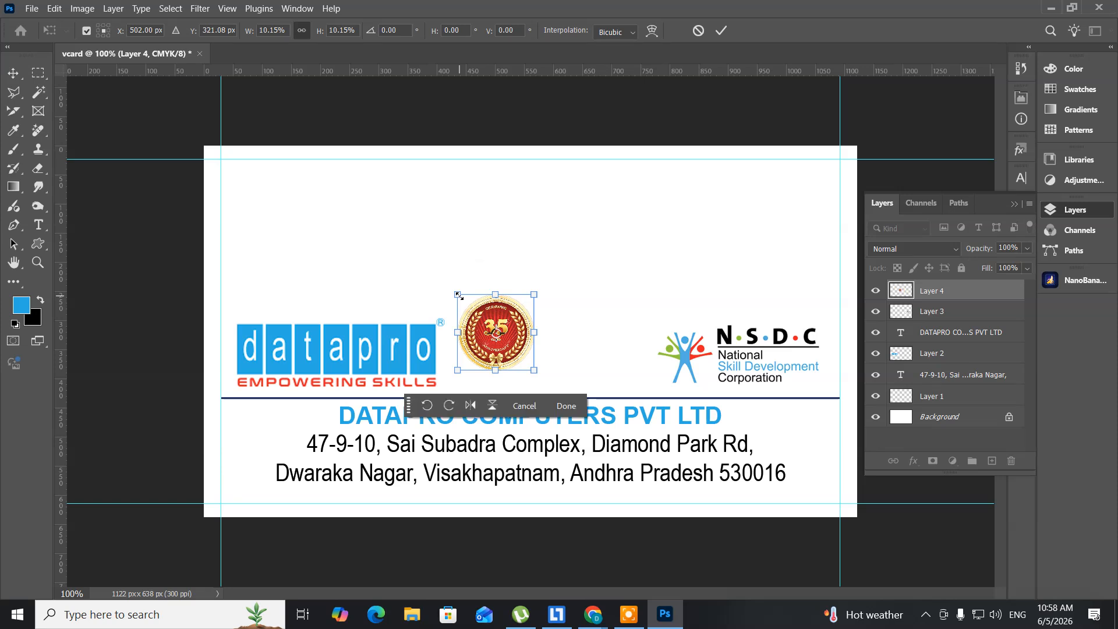
pyautogui.press('Return')
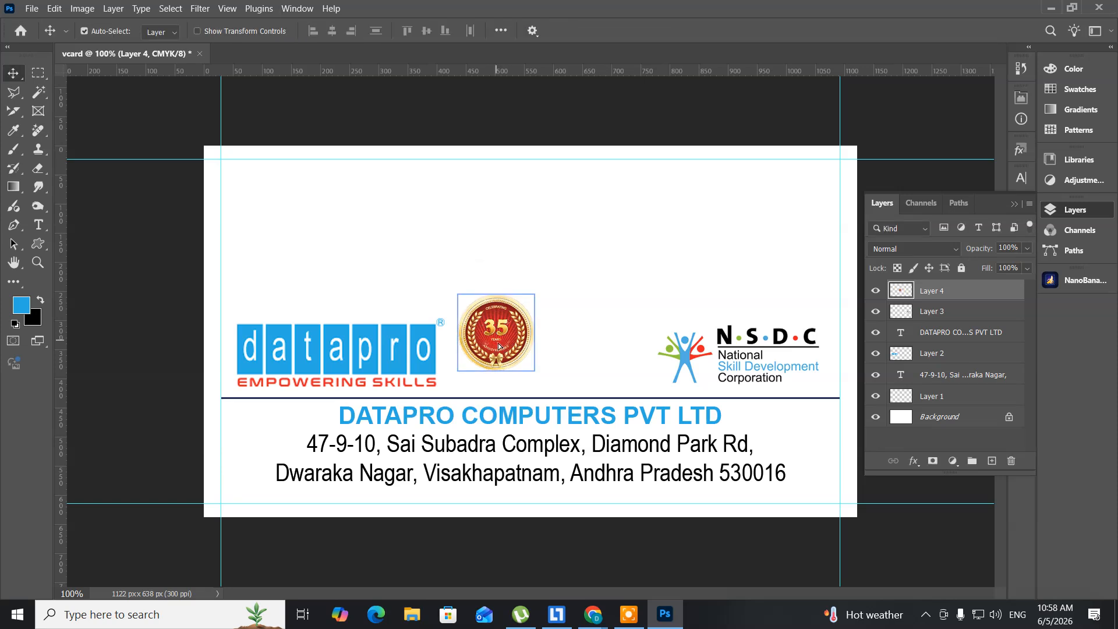
pyautogui.moveTo(498, 343); pyautogui.dragTo(561, 364)
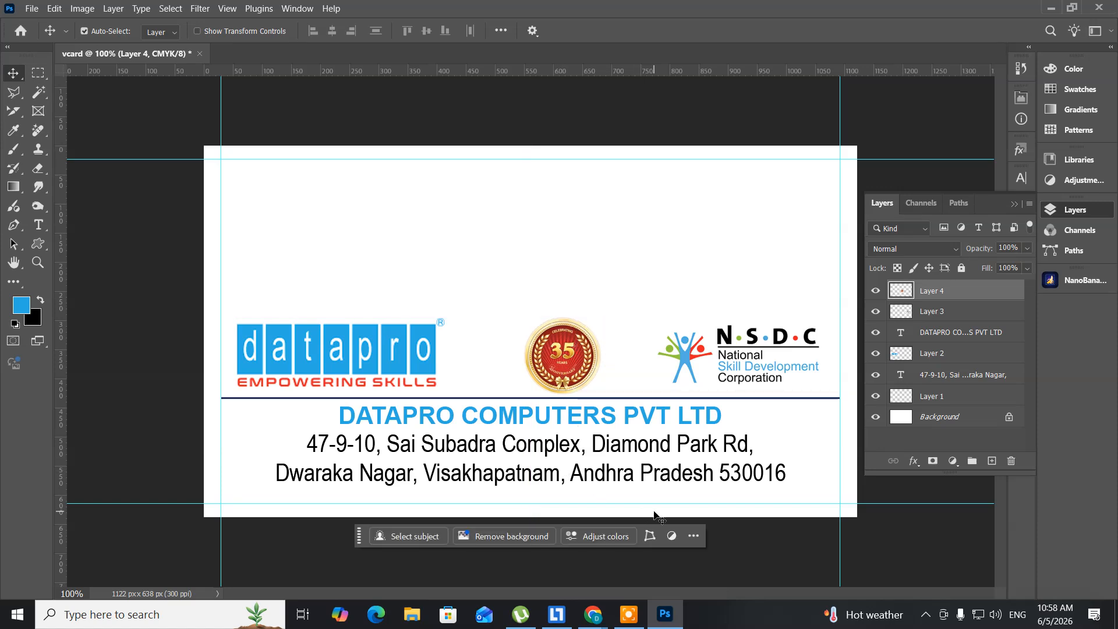
# Step: Nudge Layer 4 left twice and up once with the arrow keys to centre it
pyautogui.press('Left')
pyautogui.press('Left')
pyautogui.press('Left')
pyautogui.press('Left')
pyautogui.press('Left')
pyautogui.press('Up')
pyautogui.press('Up')
pyautogui.press('Up')
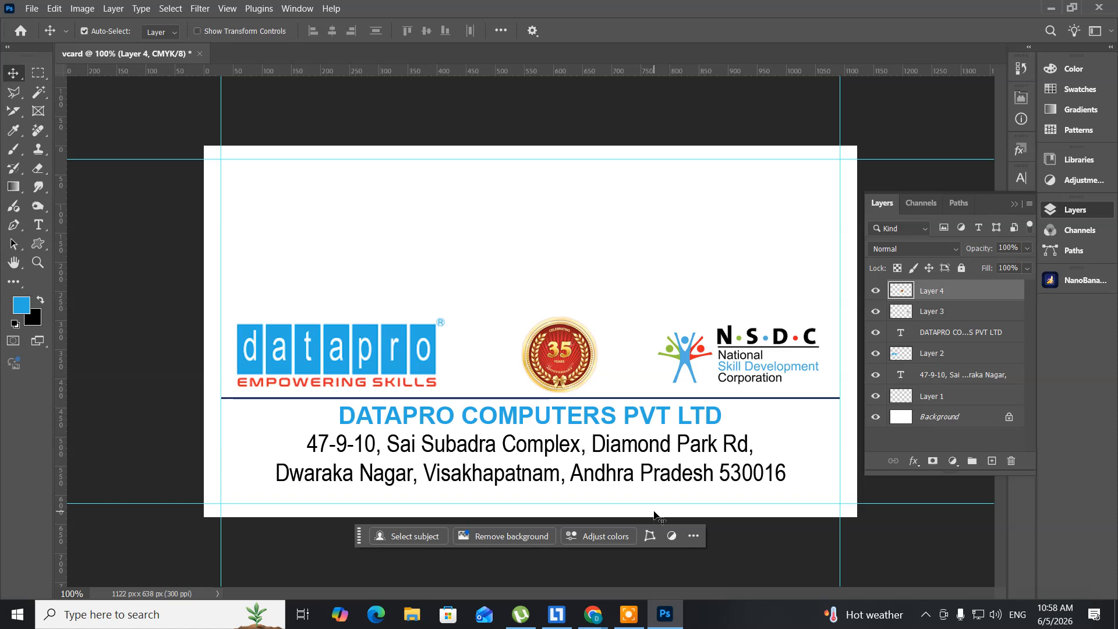
pyautogui.press('Left')
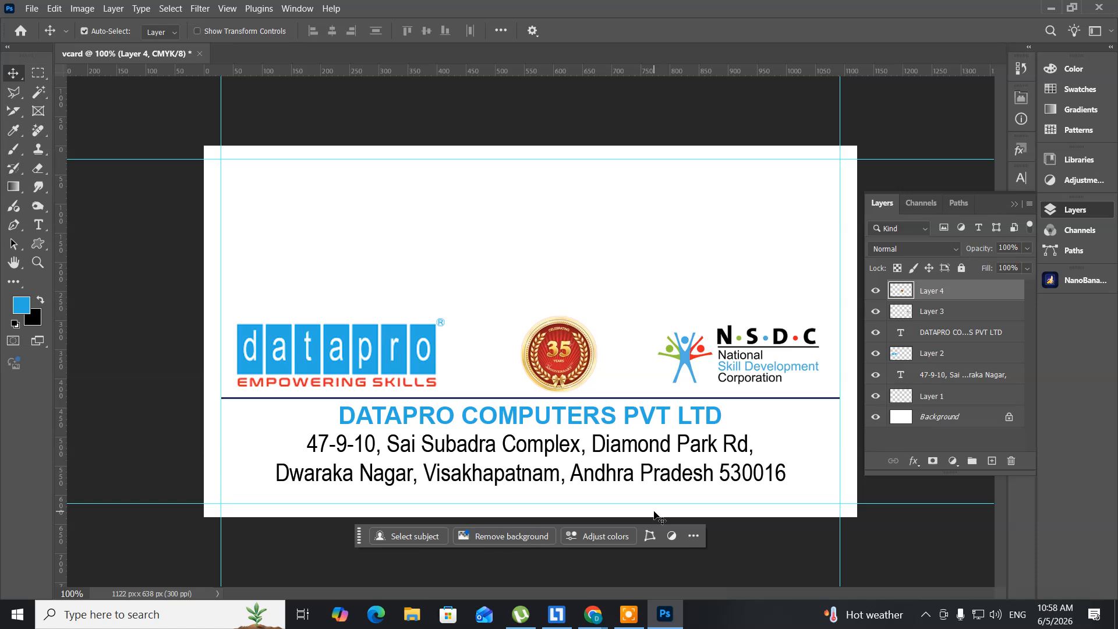
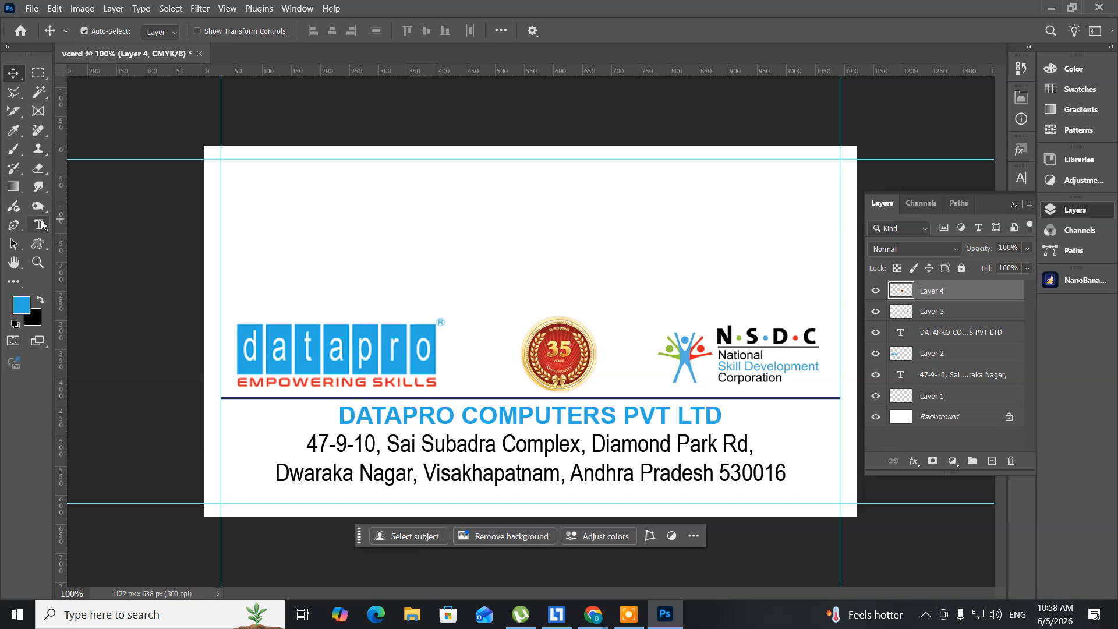
# Step: Add a 12 pt text line at the card's top left containing the cardholder's full name
pyautogui.click(40, 224)
pyautogui.click(88, 222)
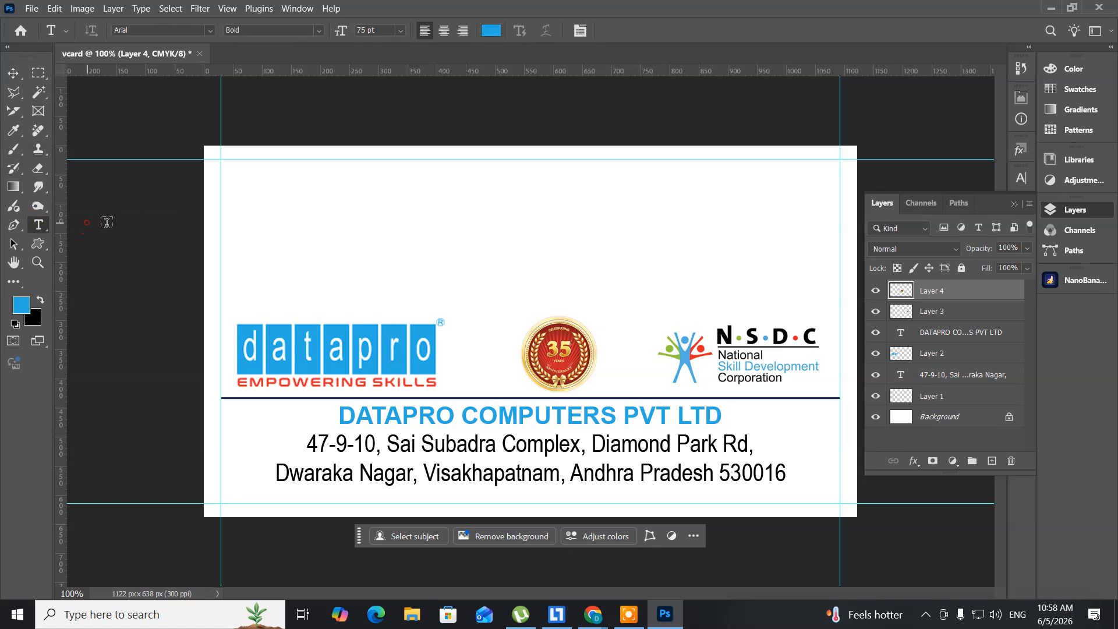
pyautogui.click(253, 196)
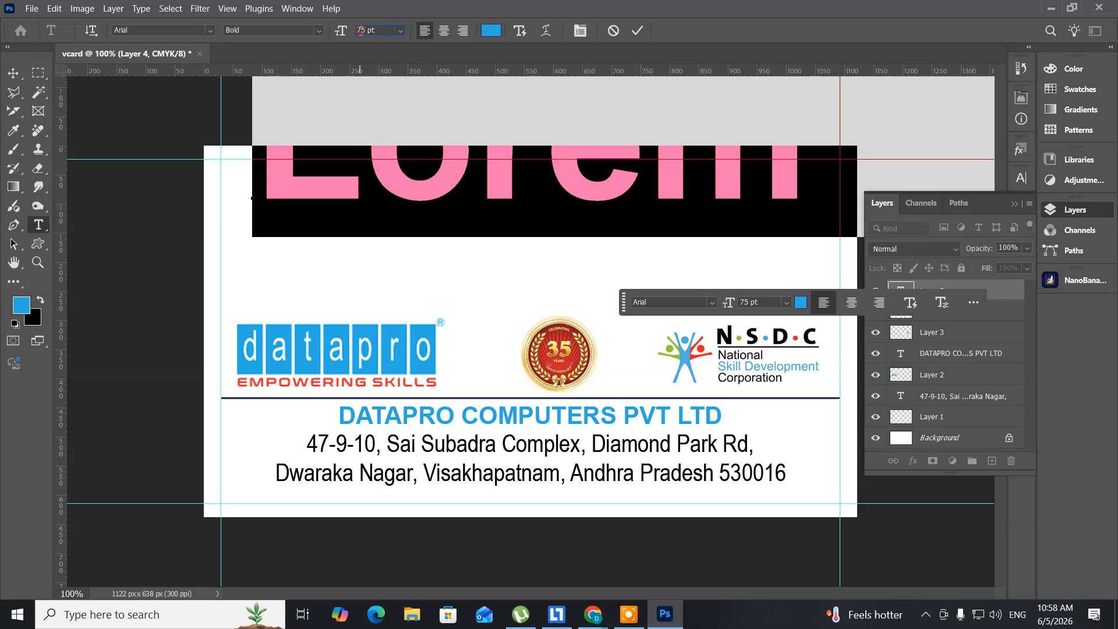
pyautogui.click(361, 31)
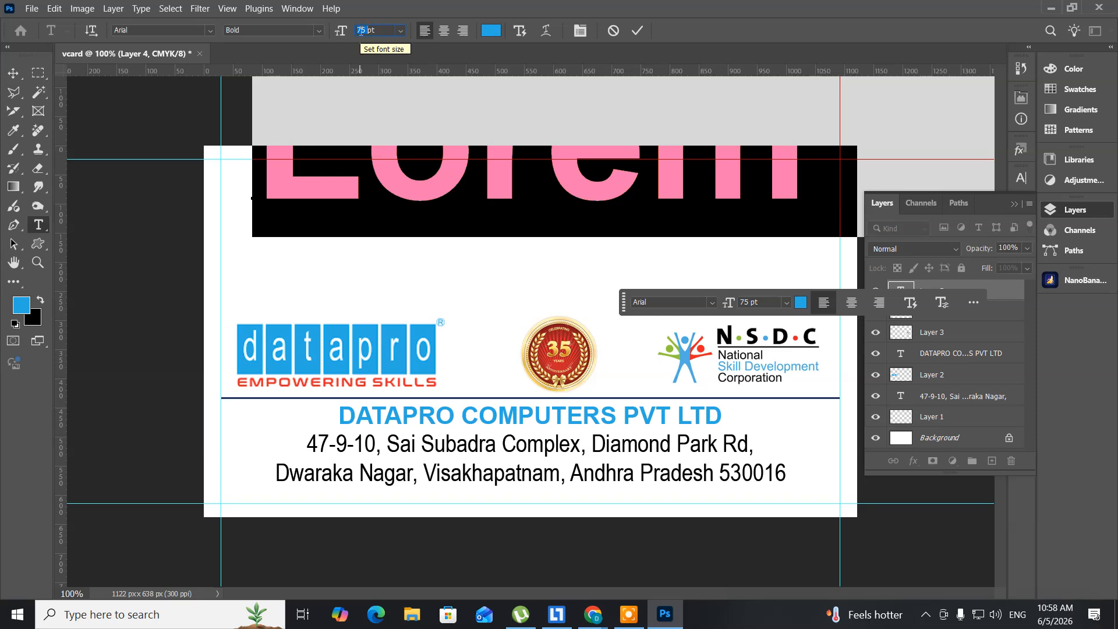
pyautogui.write('12')
pyautogui.press('Return')
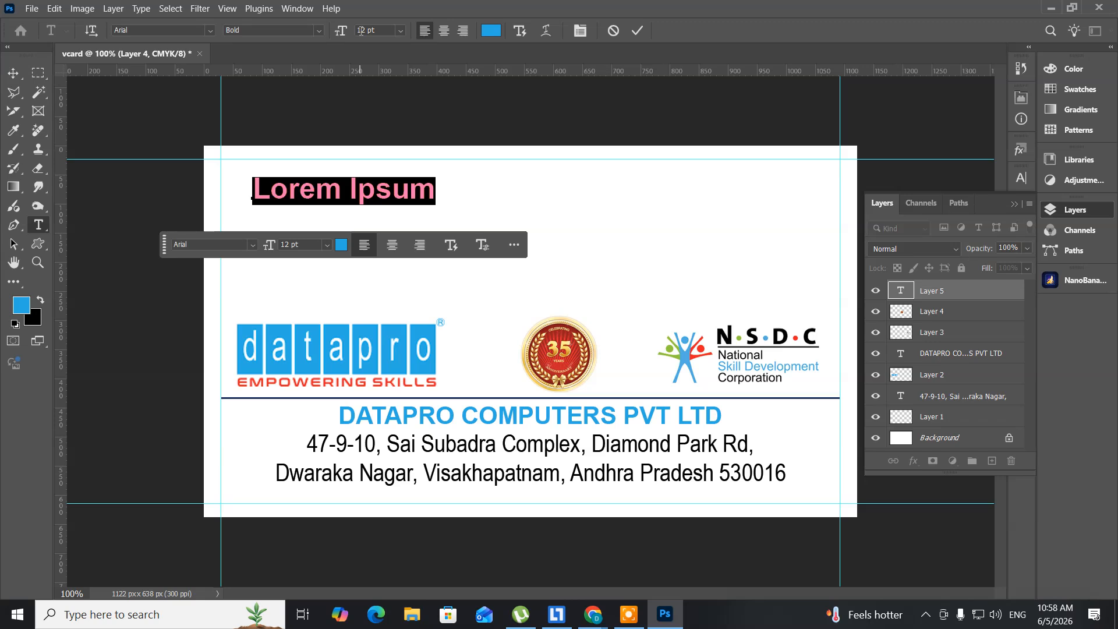
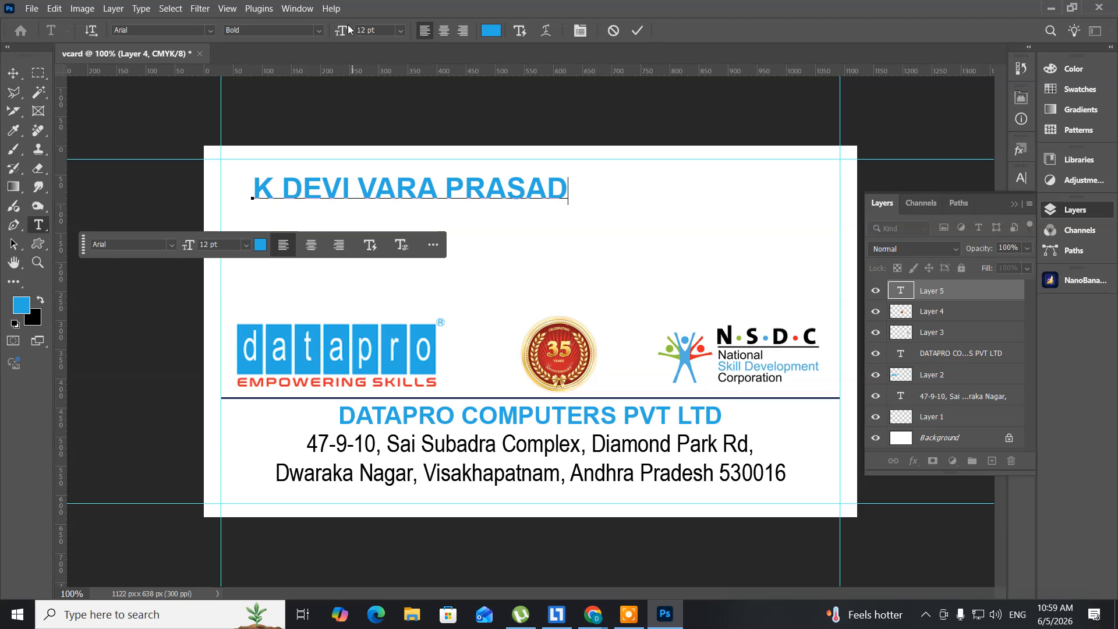
# Step: Shift the name slightly left and scale it down to about 85%
pyautogui.click(15, 76)
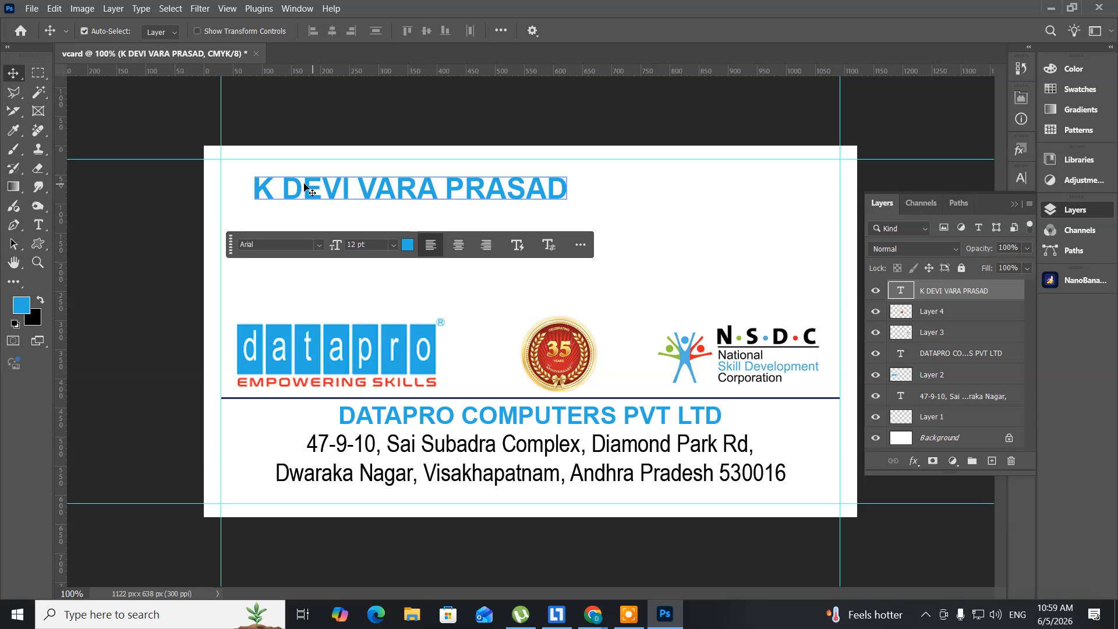
pyautogui.moveTo(296, 188); pyautogui.dragTo(281, 188)
pyautogui.press('ctrl')
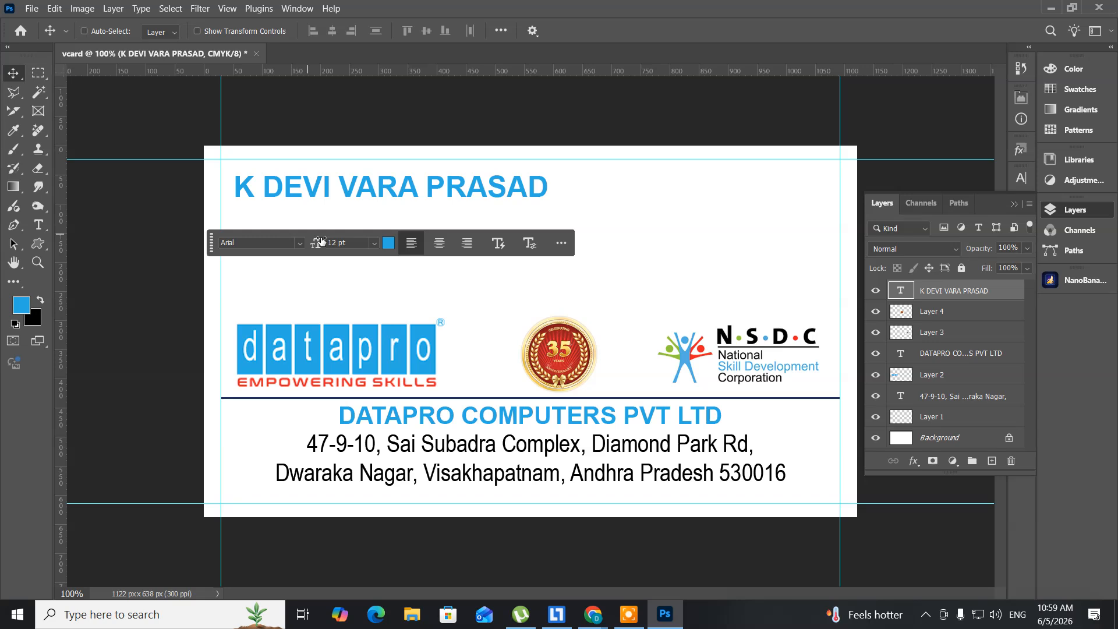
pyautogui.hotkey('ctrl', 't')
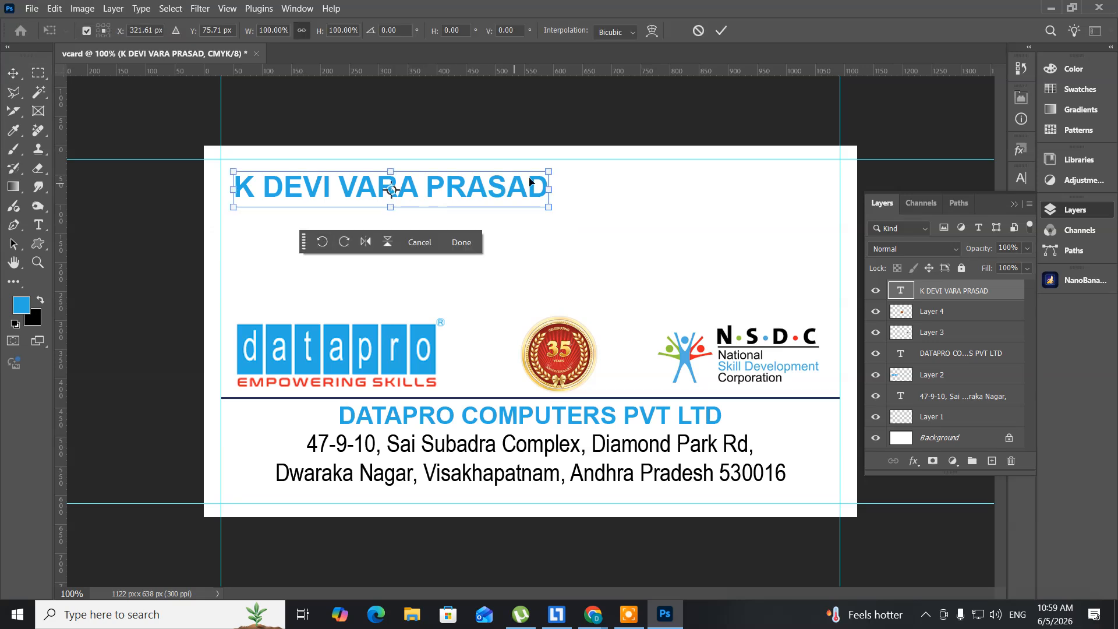
pyautogui.moveTo(549, 171); pyautogui.dragTo(526, 189)
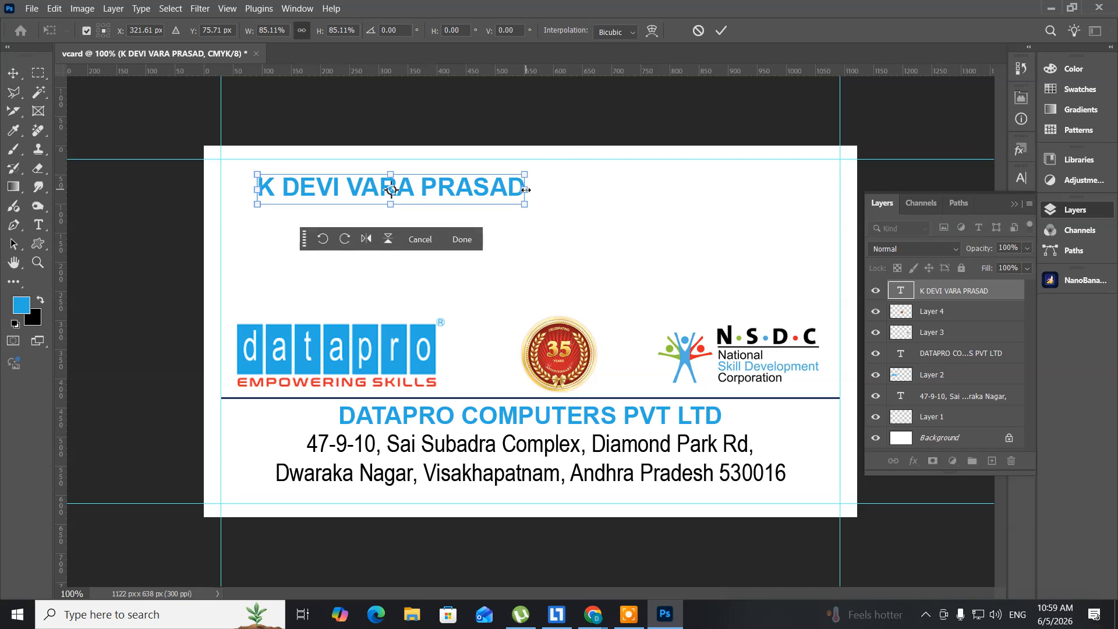
pyautogui.press('Return')
pyautogui.click(334, 191)
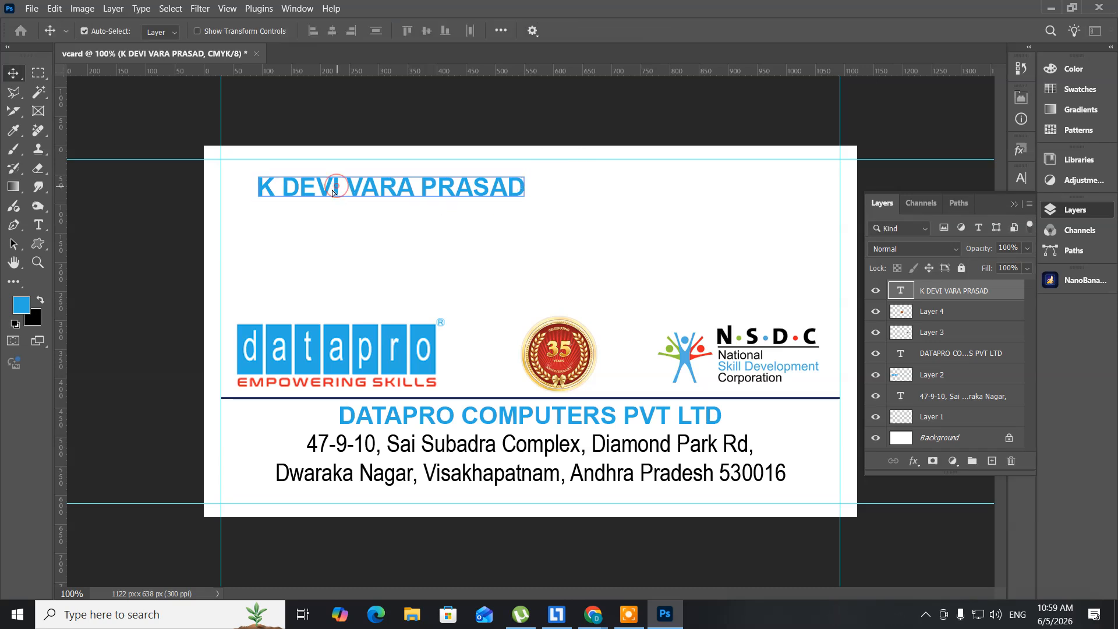
# Step: Move the name further left and nudge it up and left toward the top-left corner
pyautogui.moveTo(332, 190); pyautogui.dragTo(308, 190)
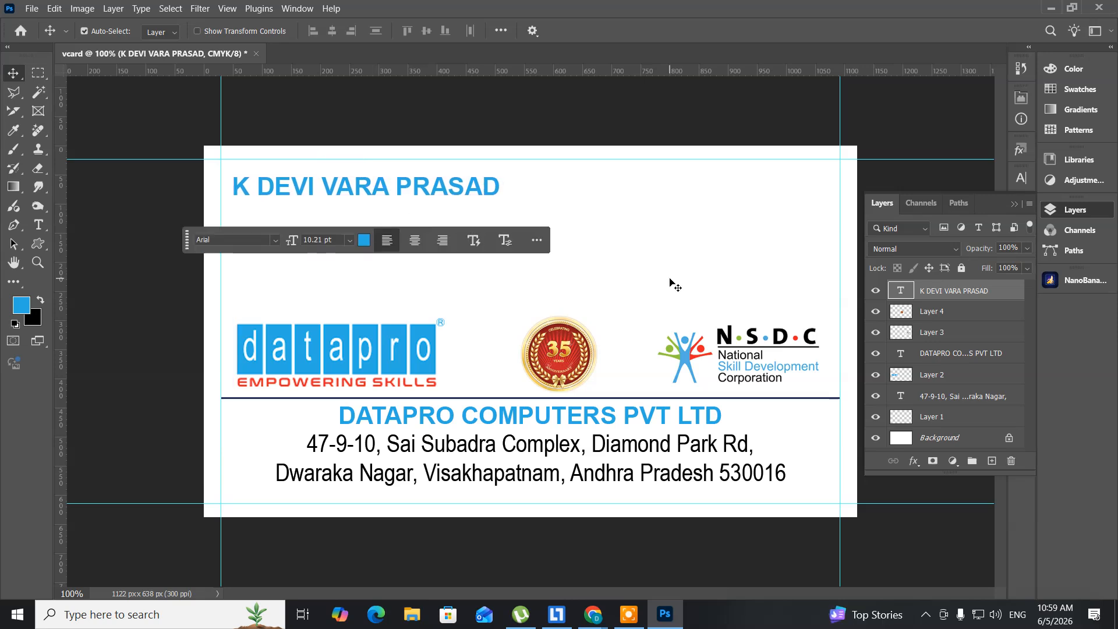
pyautogui.press('Up')
pyautogui.press('Up')
pyautogui.press('Up')
pyautogui.press('Up')
pyautogui.press('Up')
pyautogui.press('Up')
pyautogui.press('Up')
pyautogui.press('Up')
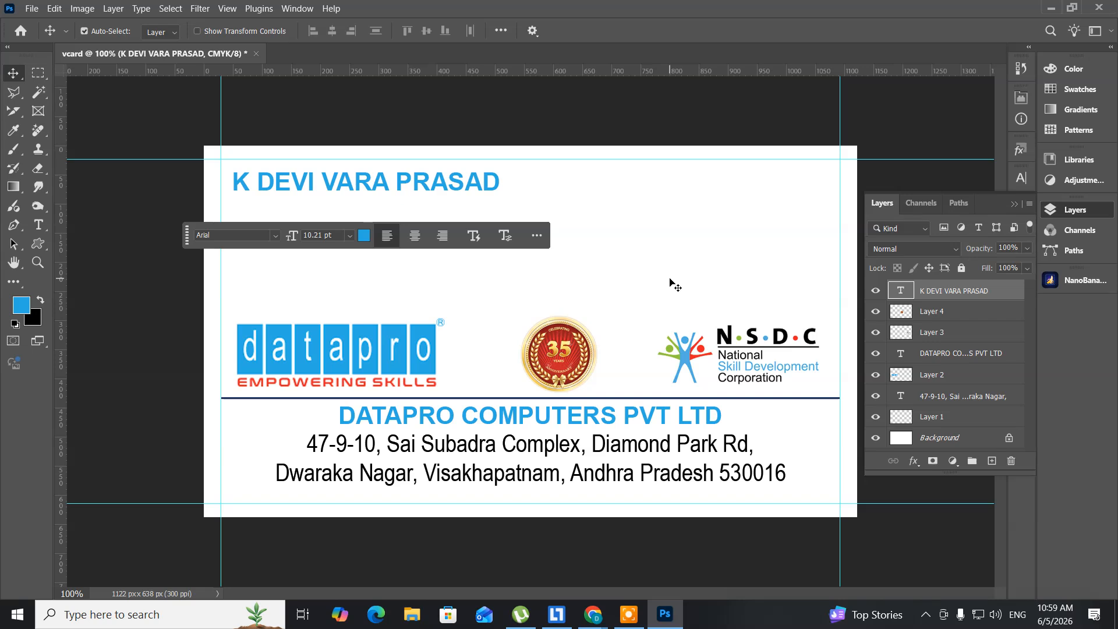
pyautogui.press('Up')
pyautogui.press('Up')
pyautogui.press('Left')
pyautogui.press('Left')
pyautogui.press('Left')
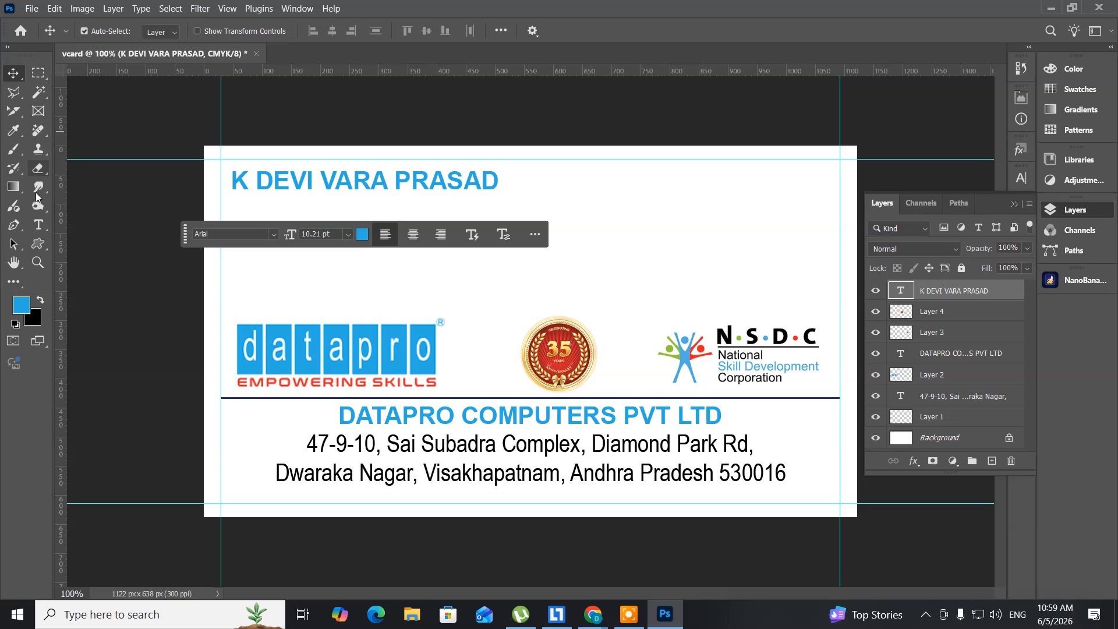
# Step: Create a new text line below the name set in Arial Narrow at 9 pt
pyautogui.click(36, 226)
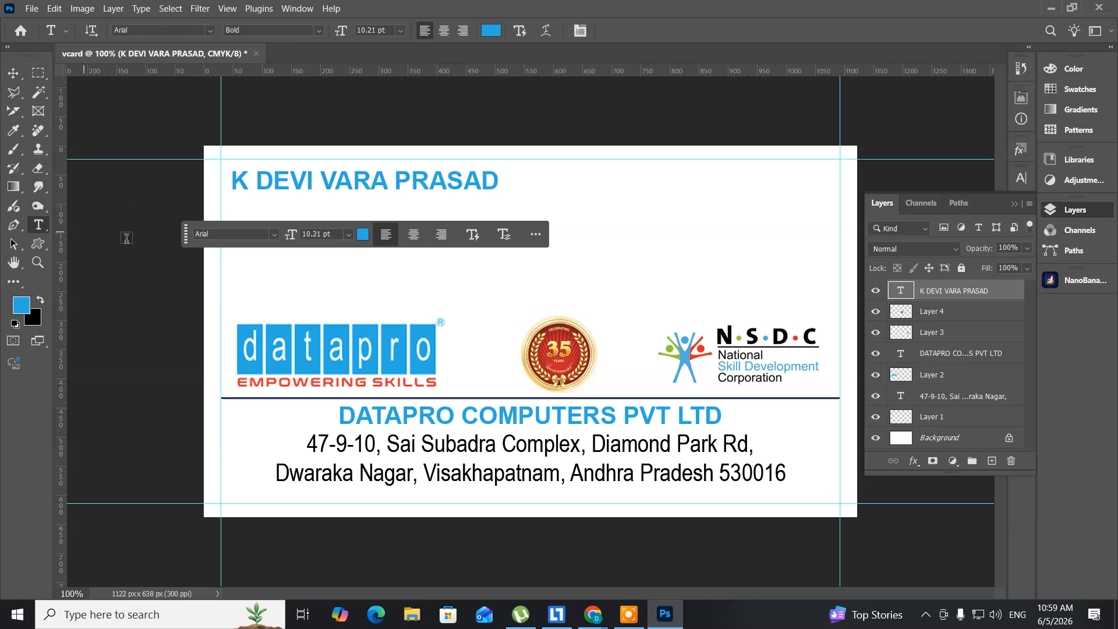
pyautogui.click(237, 216)
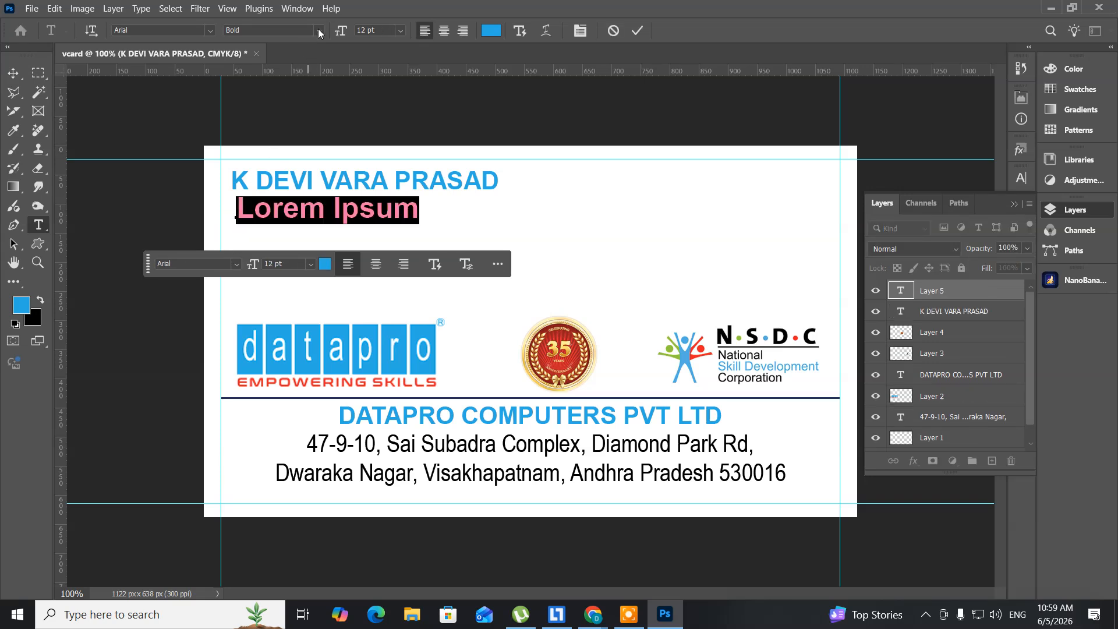
pyautogui.click(318, 30)
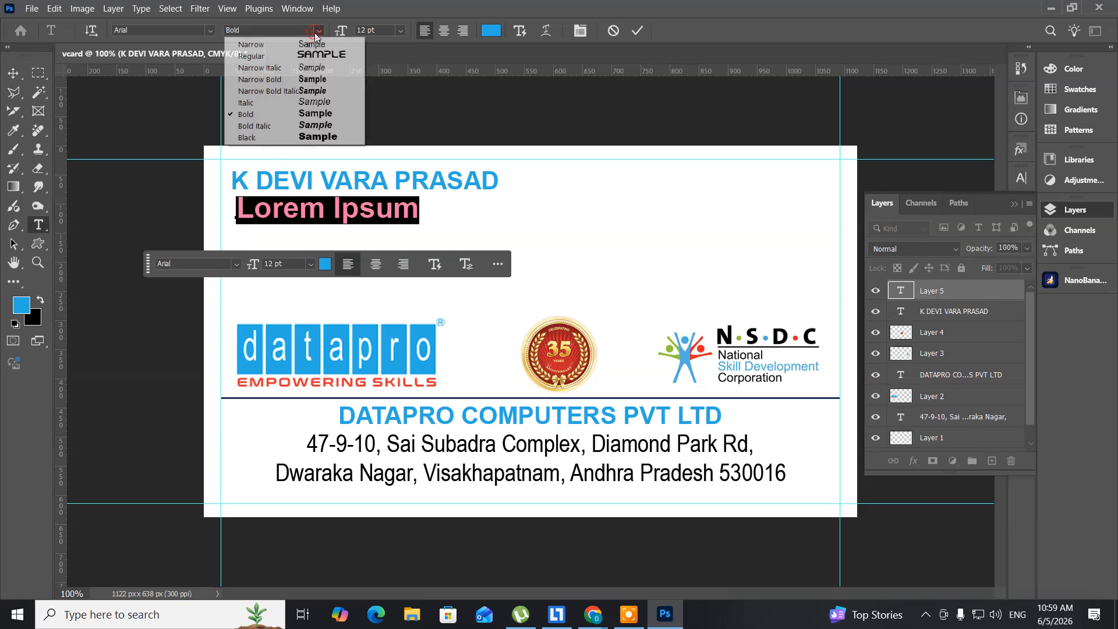
pyautogui.click(253, 56)
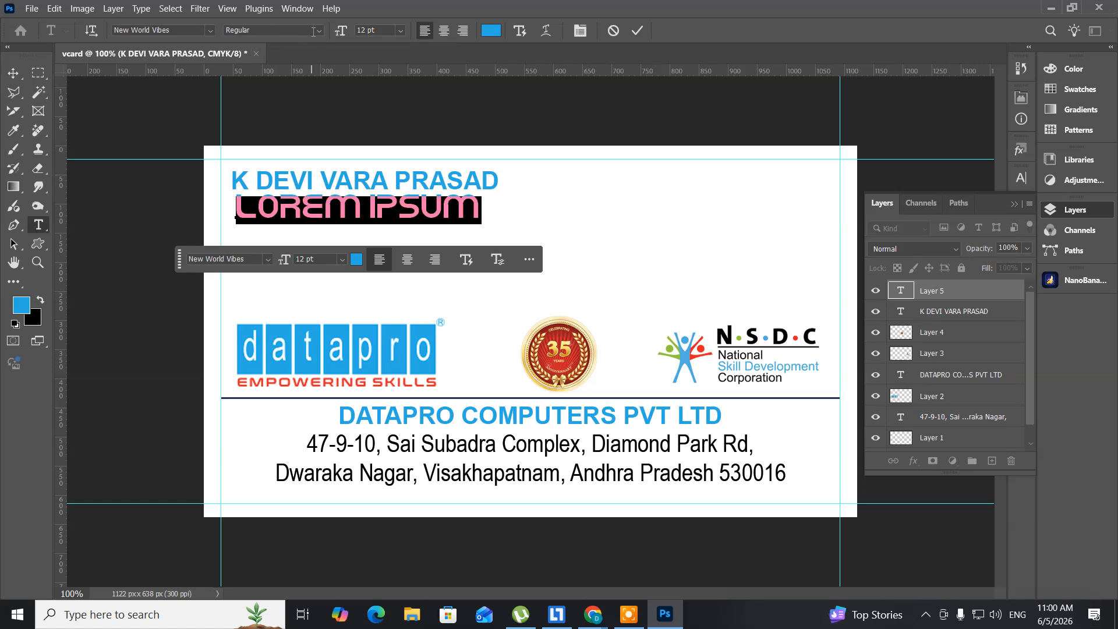
pyautogui.click(315, 34)
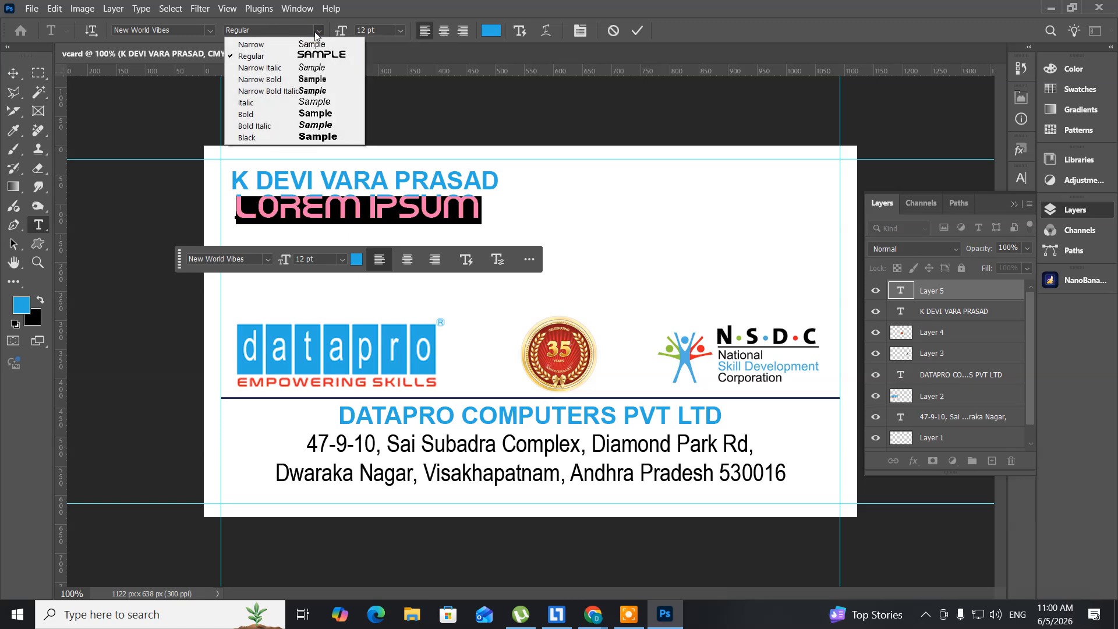
pyautogui.click(286, 46)
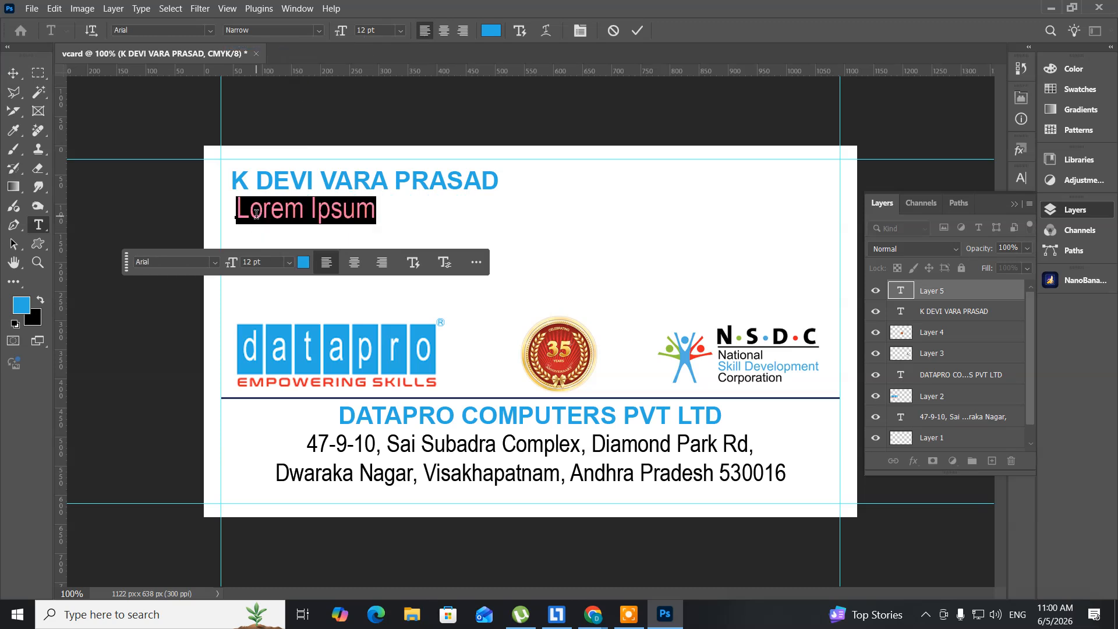
pyautogui.press('ctrl')
pyautogui.hotkey('ctrl', 'shift', ',')
pyautogui.hotkey('ctrl', 'shift', ',')
pyautogui.hotkey('ctrl', 'shift', ',')
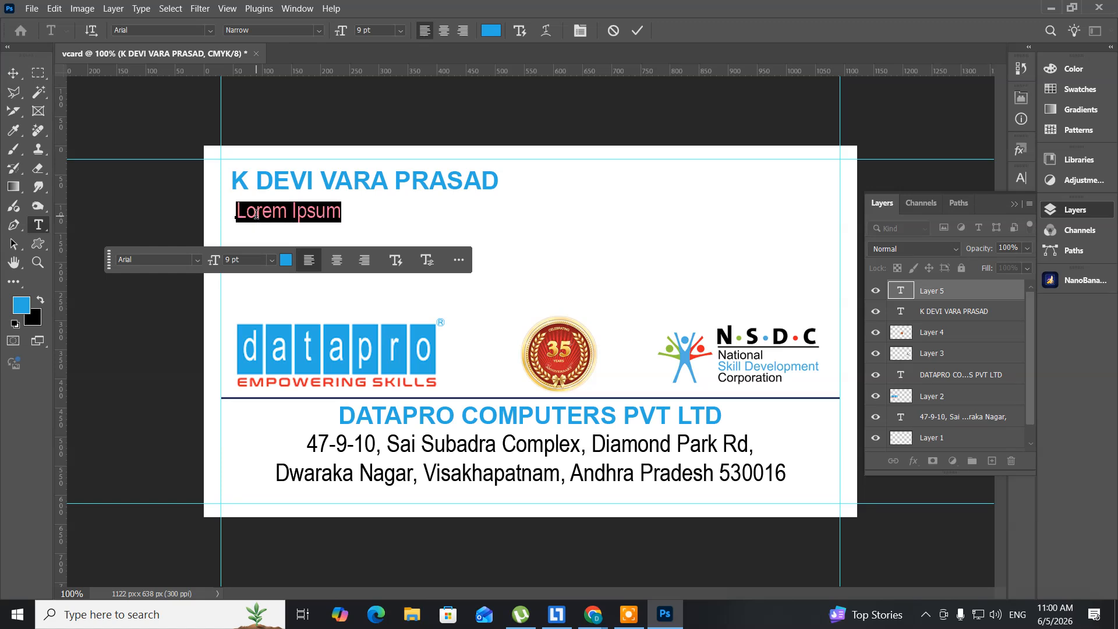
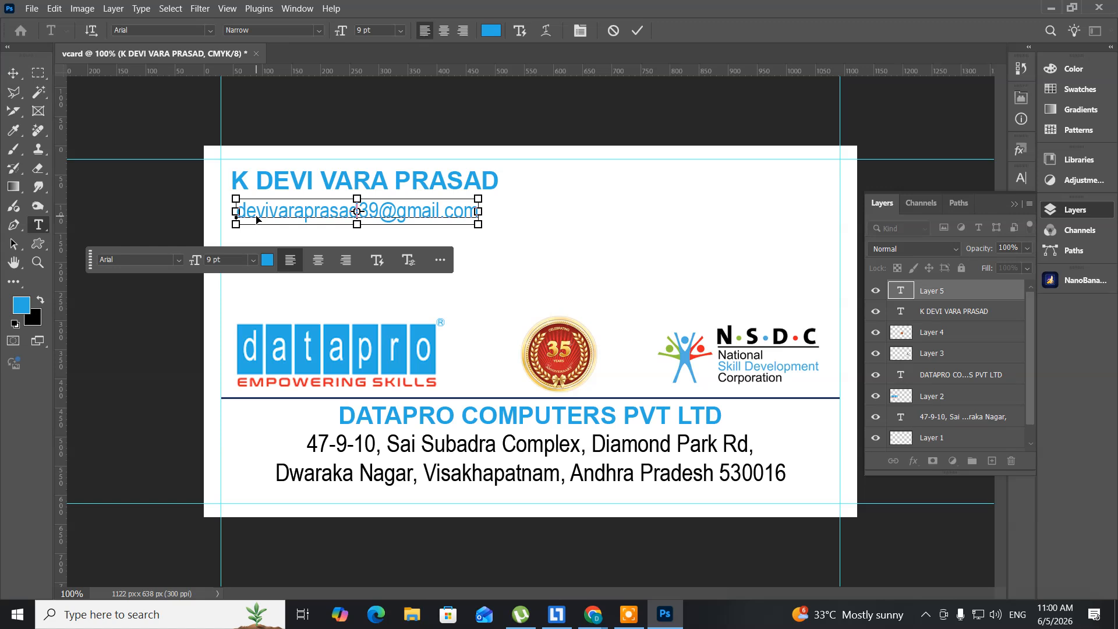
# Step: Type the cardholder's e-mail address and shrink it from 9 pt to 7 pt
pyautogui.hotkey('ctrl', 'a')
pyautogui.press('ctrl')
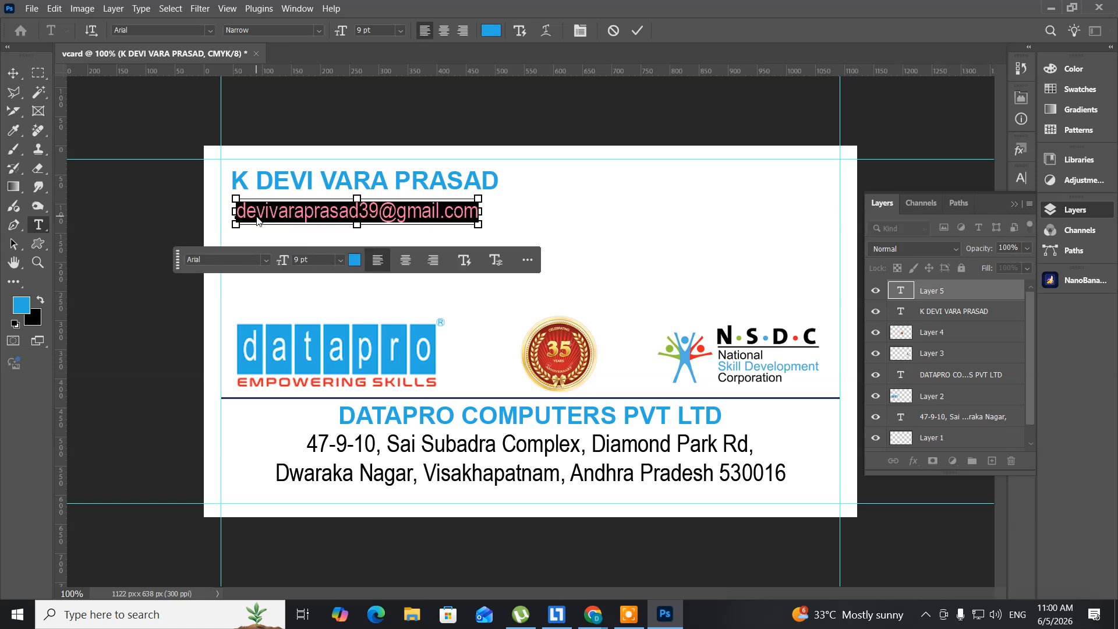
pyautogui.hotkey('ctrl', 'shift', ',')
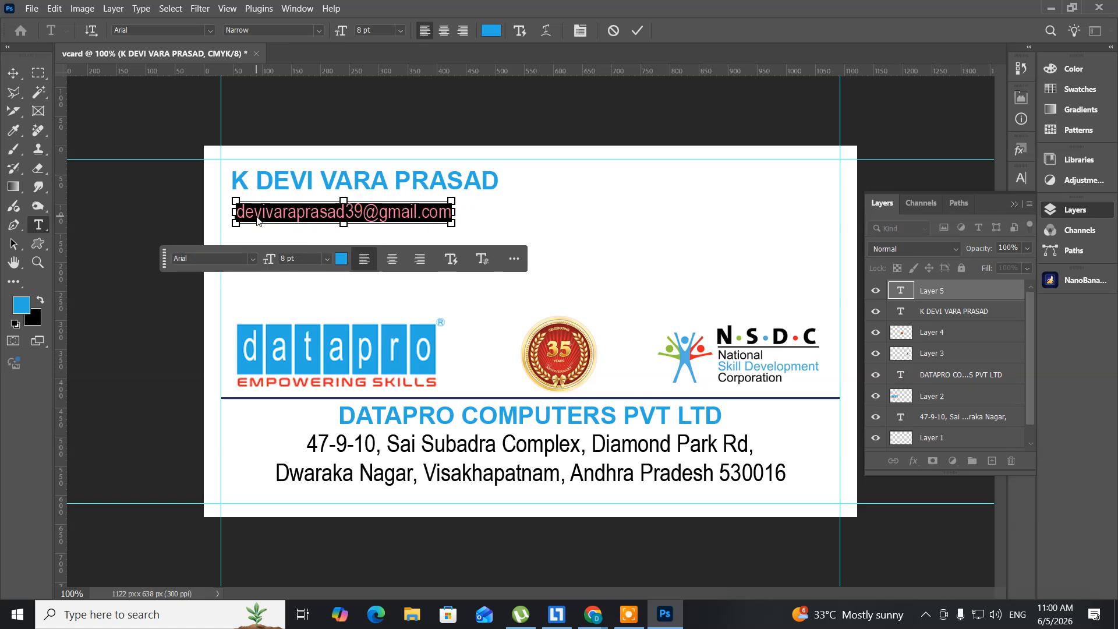
pyautogui.hotkey('ctrl', 'shift', ',')
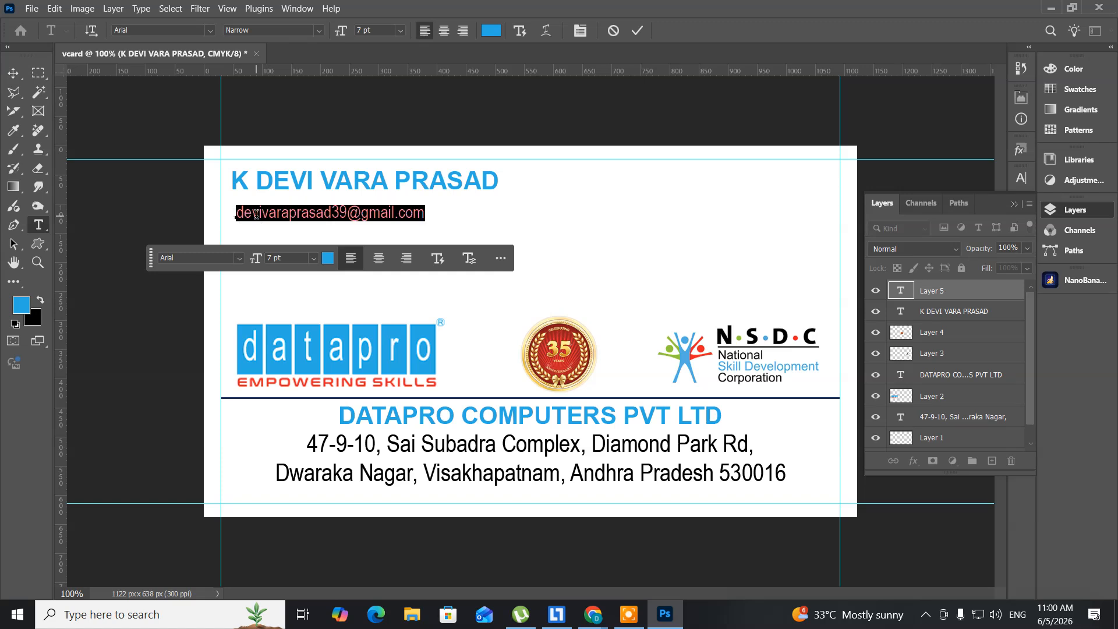
# Step: Move the e-mail line up just under the name, aligned with its left edge
pyautogui.click(13, 72)
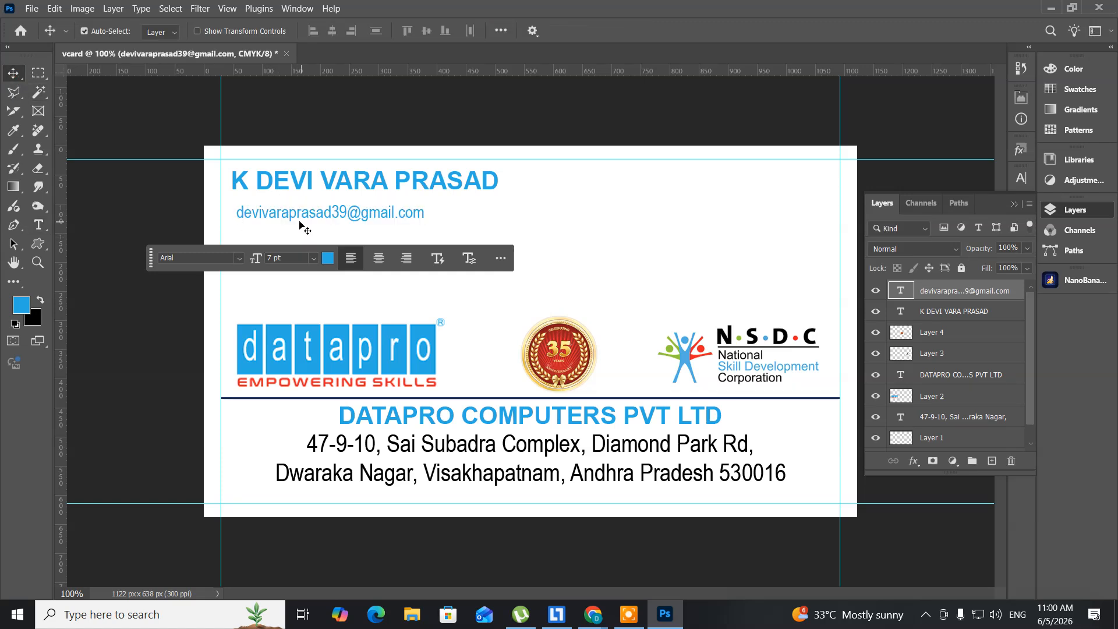
pyautogui.moveTo(289, 219); pyautogui.dragTo(282, 213)
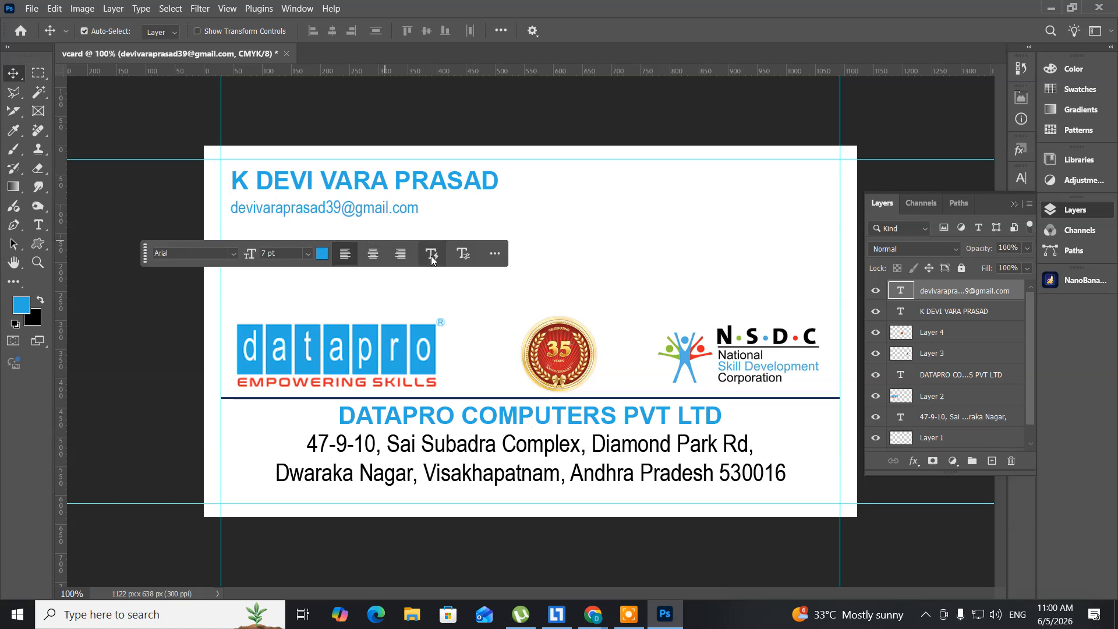
pyautogui.press('Up')
pyautogui.press('Up')
pyautogui.press('Up')
pyautogui.press('Up')
pyautogui.press('Up')
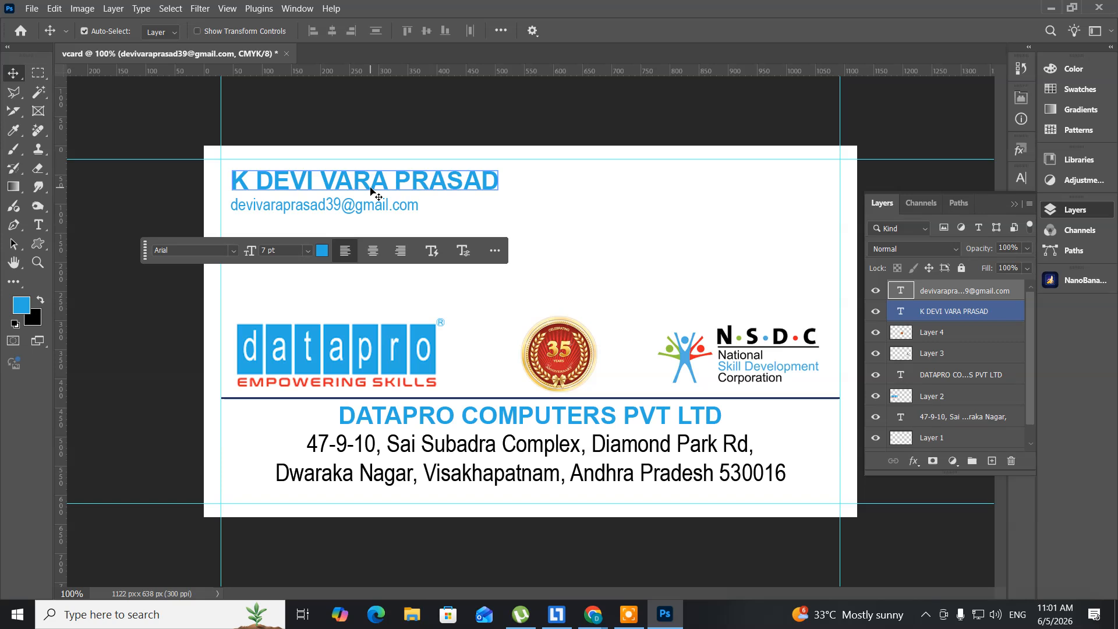
# Step: Duplicate the name to the card's top right and replace its text with the phone number
pyautogui.moveTo(371, 186); pyautogui.dragTo(693, 187)
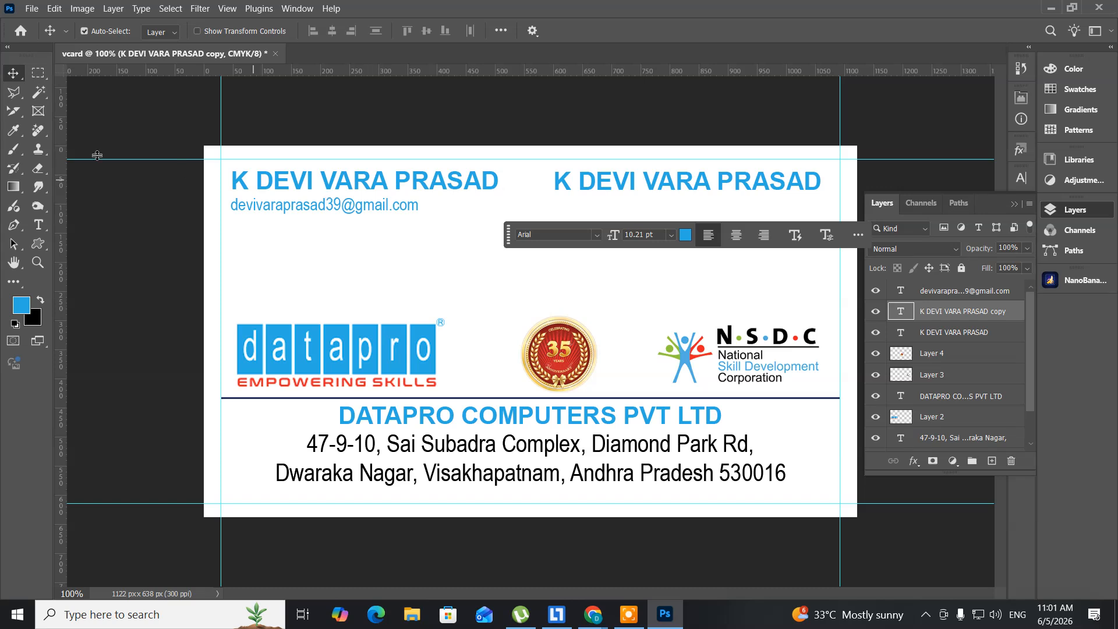
pyautogui.click(41, 220)
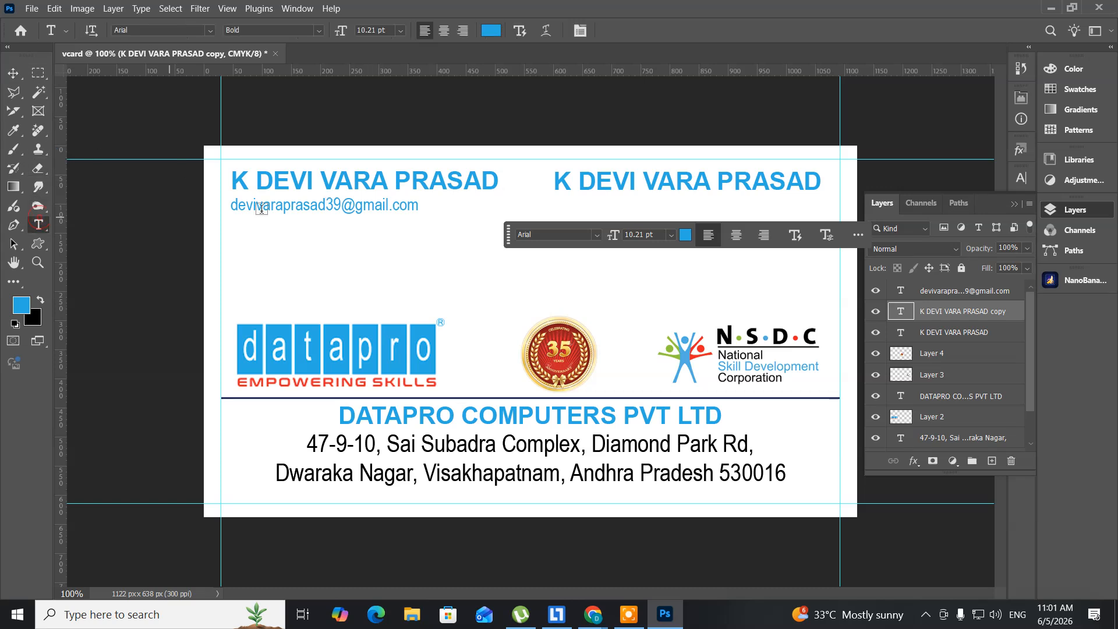
pyautogui.click(590, 182)
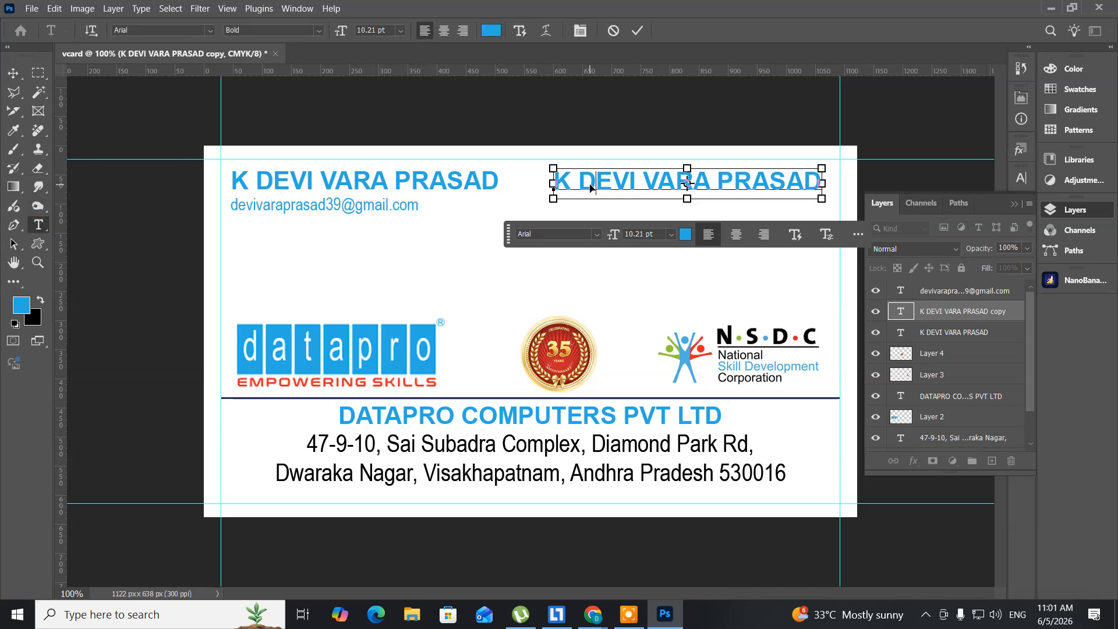
pyautogui.hotkey('ctrl', 'a')
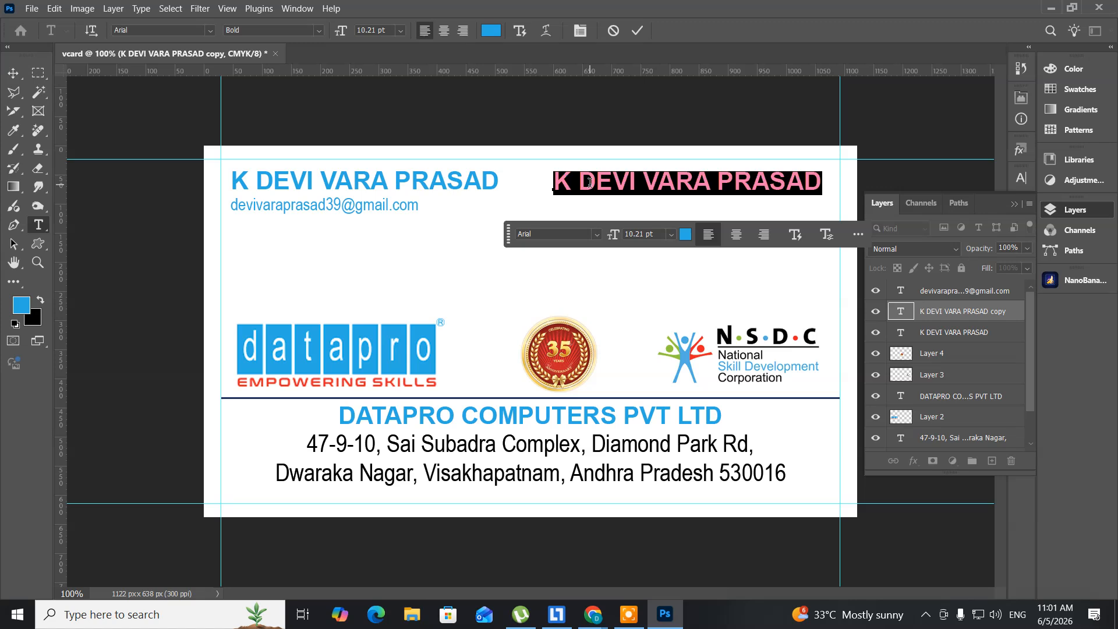
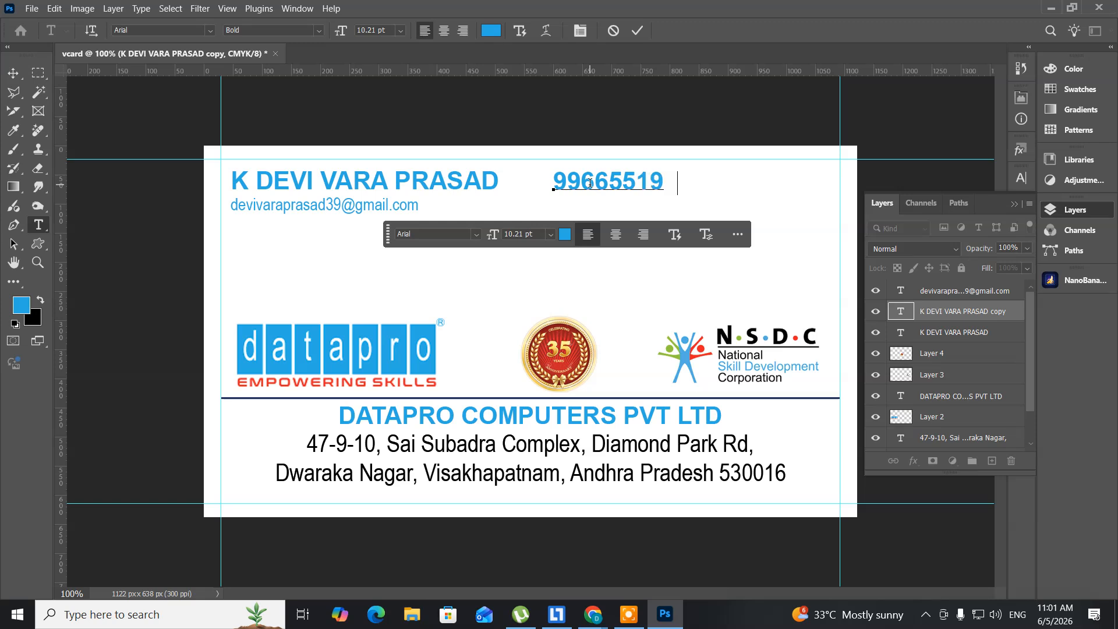
# Step: Select the whole phone number and open the foreground colour picker
pyautogui.hotkey('ctrl', 'a')
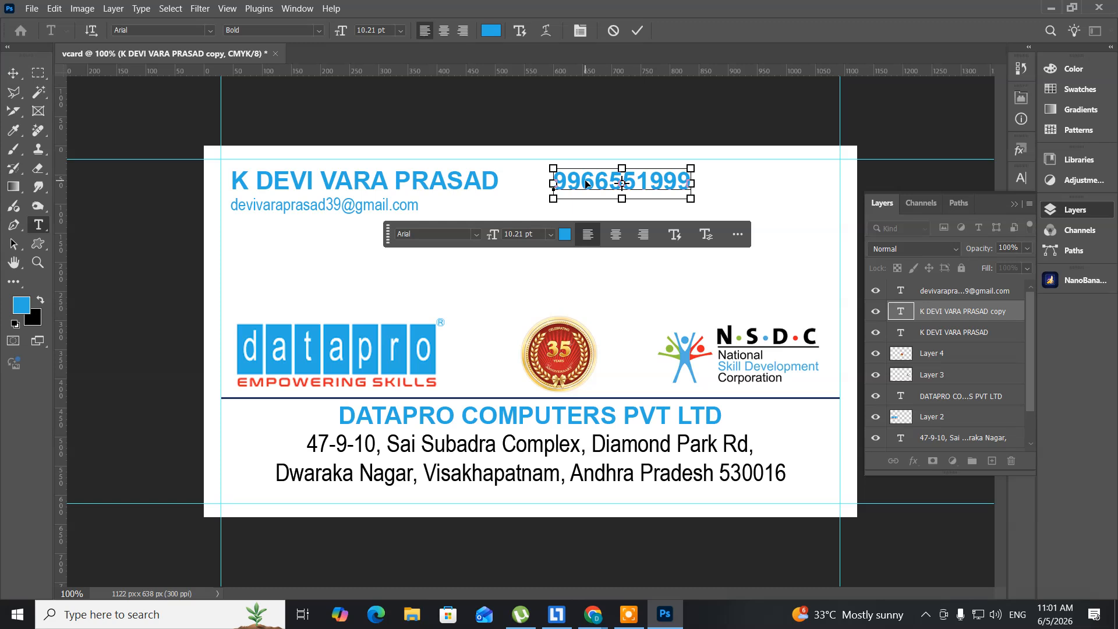
pyautogui.hotkey('ctrl', 'a')
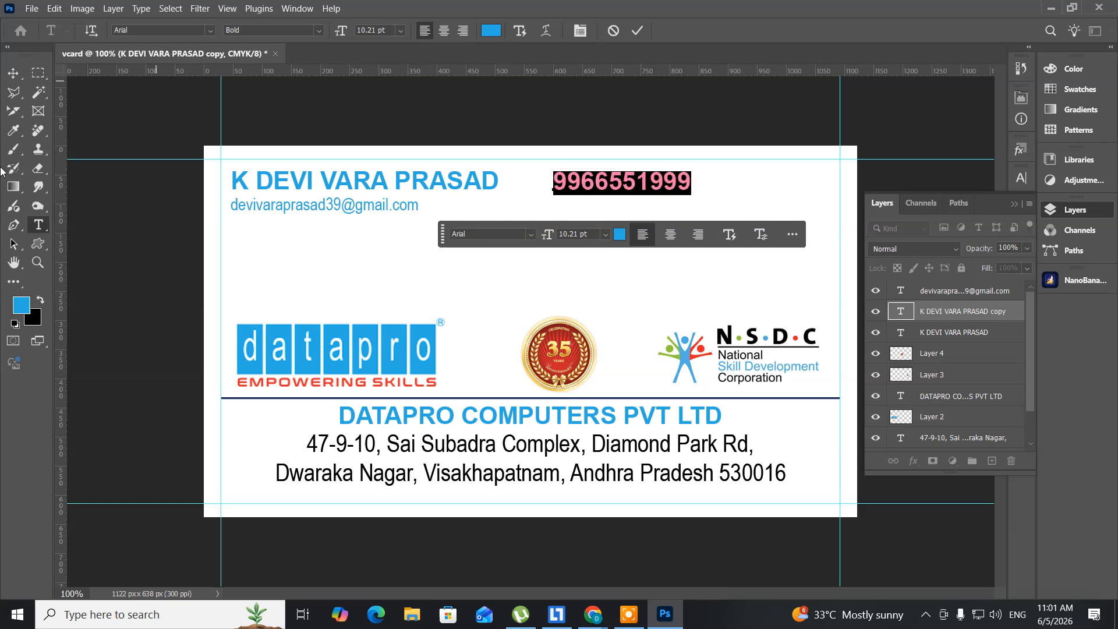
pyautogui.click(21, 307)
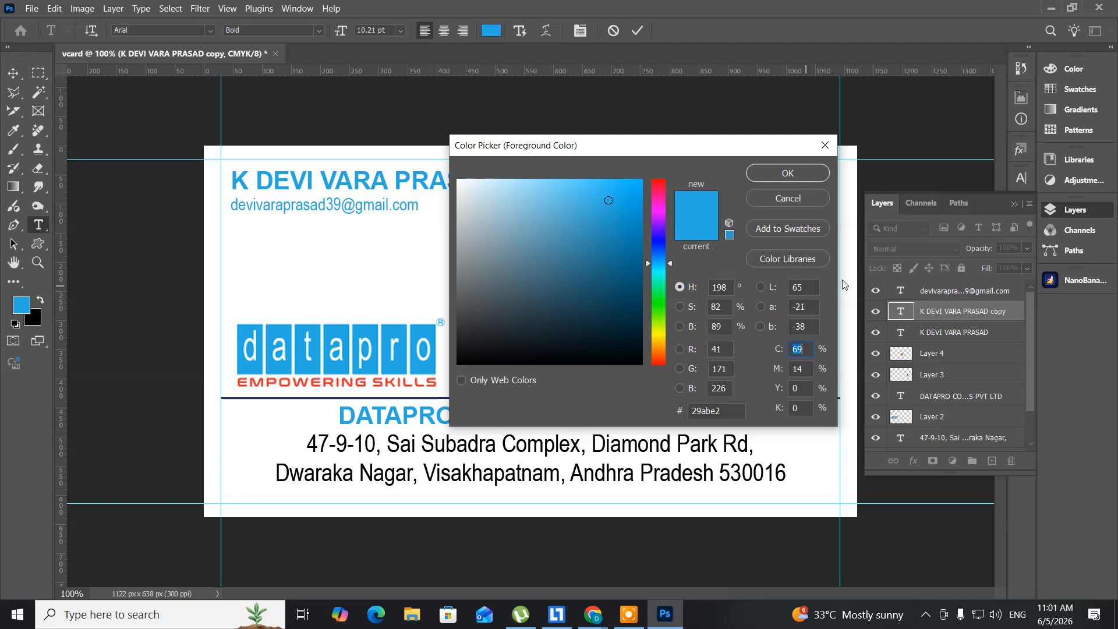
# Step: Colour the phone number bright red (f90101) and move it to the card's top-right corner
pyautogui.moveTo(668, 262); pyautogui.dragTo(674, 173)
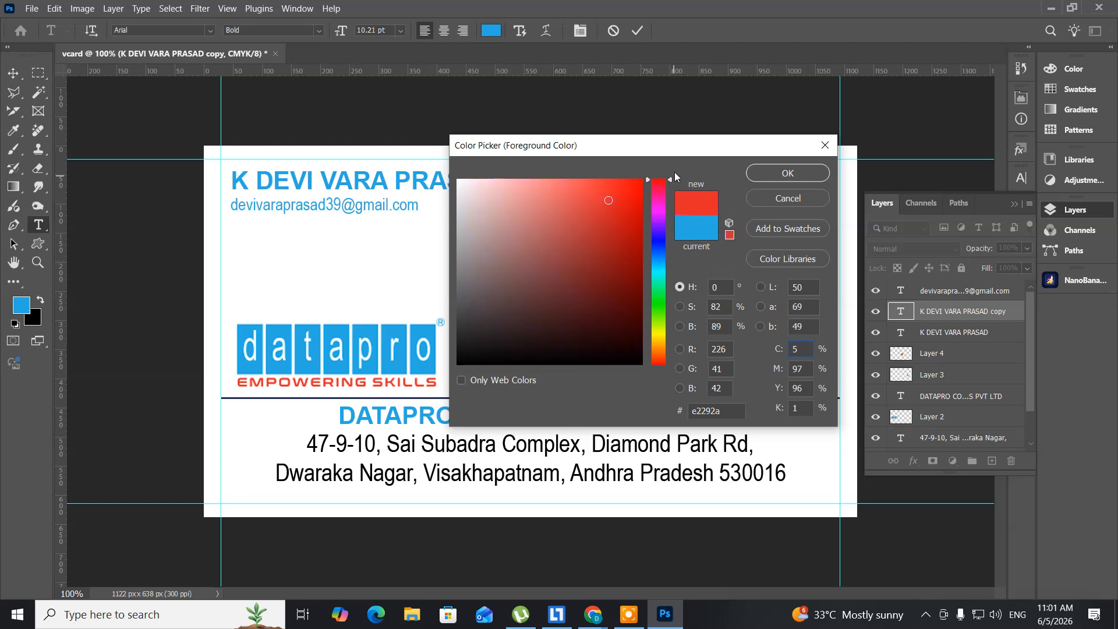
pyautogui.click(642, 183)
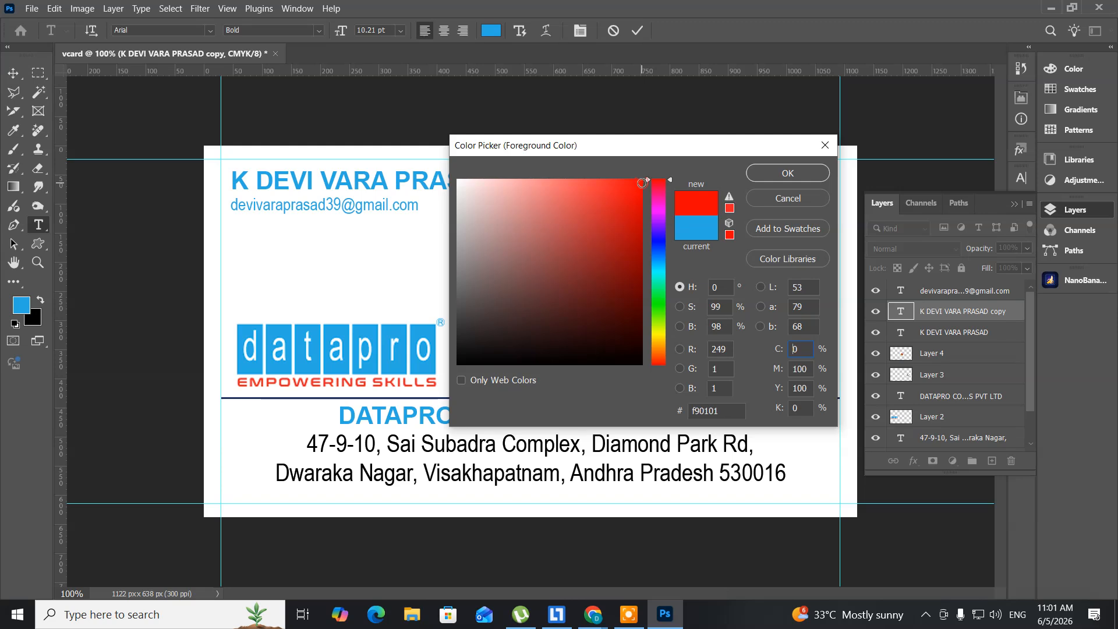
pyautogui.click(777, 172)
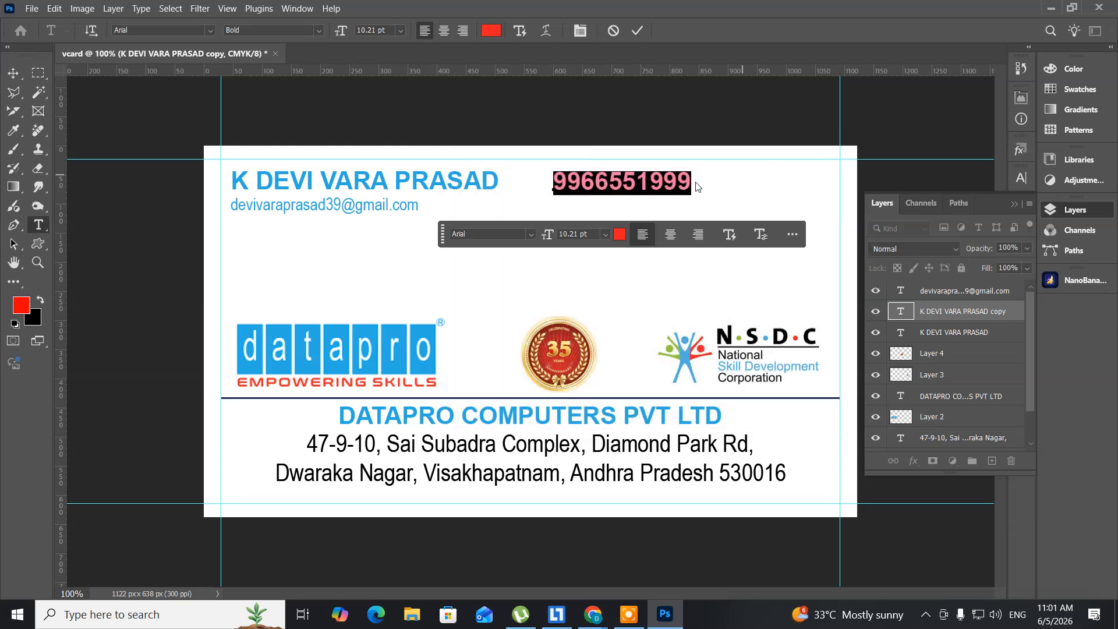
pyautogui.click(12, 72)
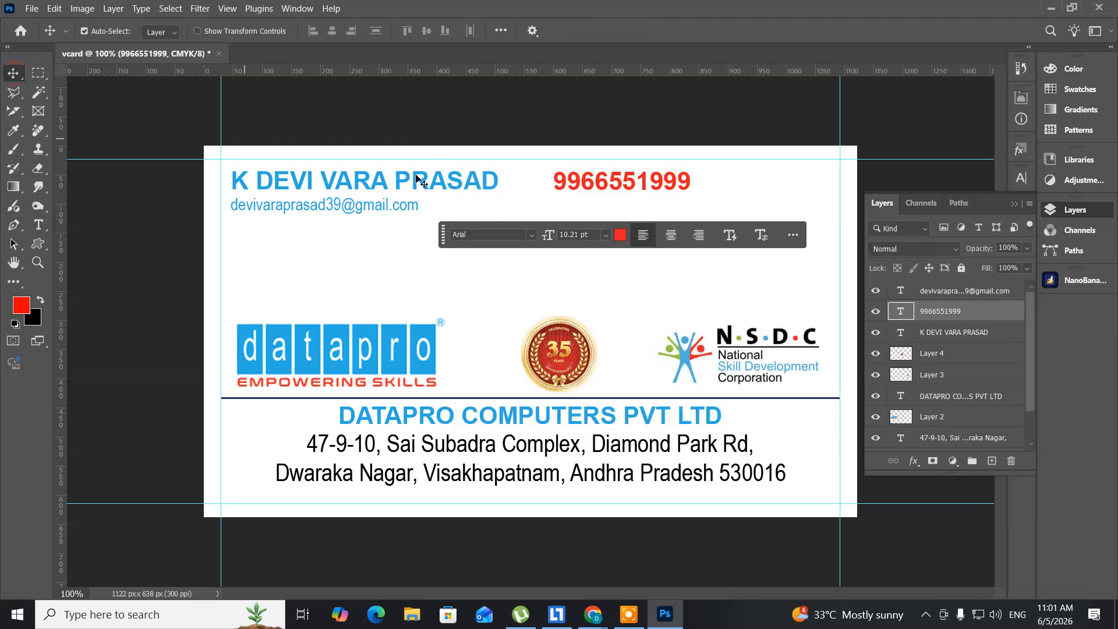
pyautogui.moveTo(624, 182); pyautogui.dragTo(750, 185)
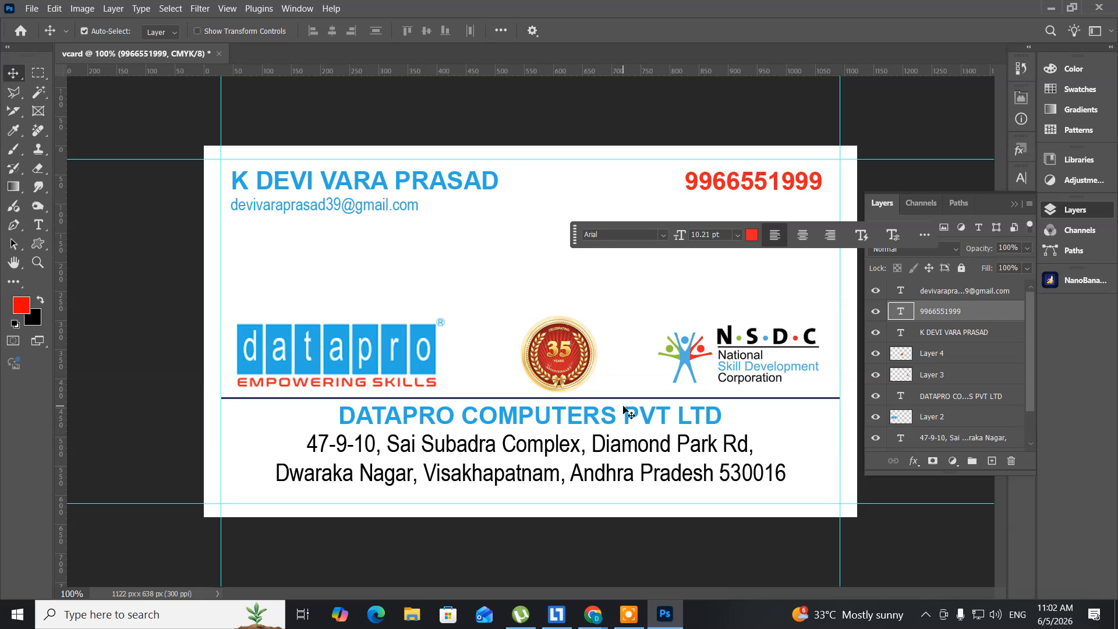
# Step: Save the card as vcard.psd in Documents, accepting the compatibility option
pyautogui.click(32, 10)
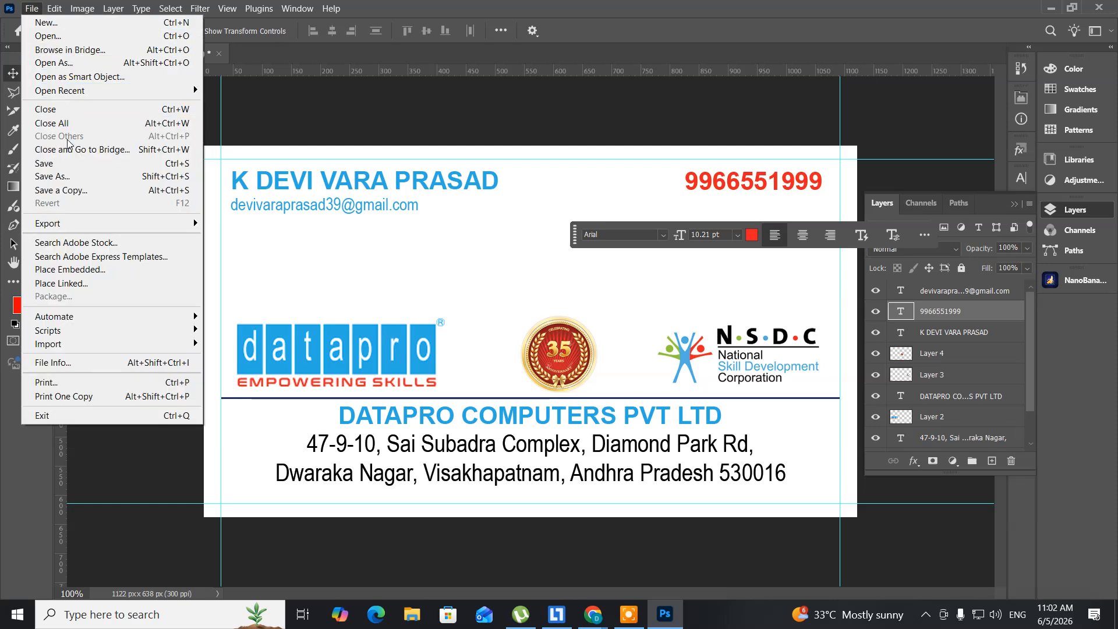
pyautogui.click(68, 165)
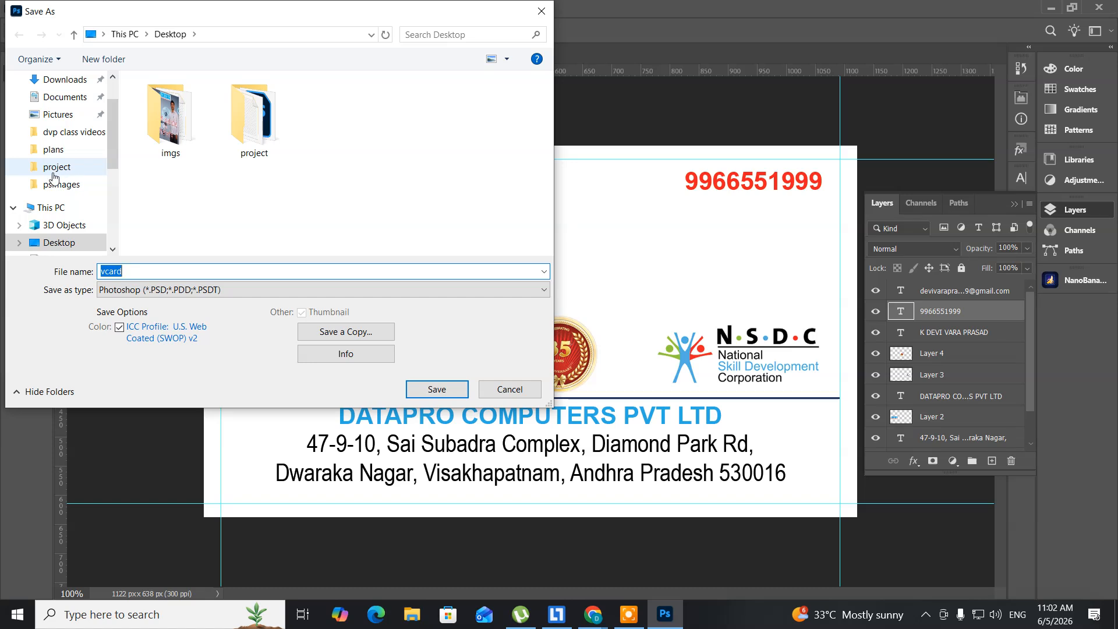
pyautogui.click(82, 99)
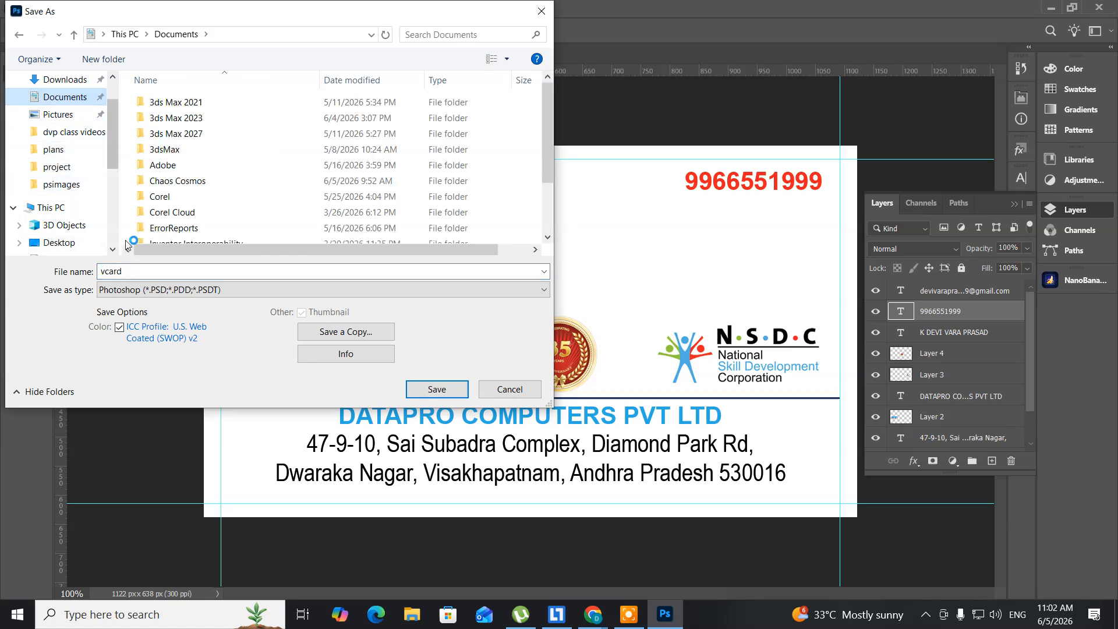
pyautogui.click(436, 388)
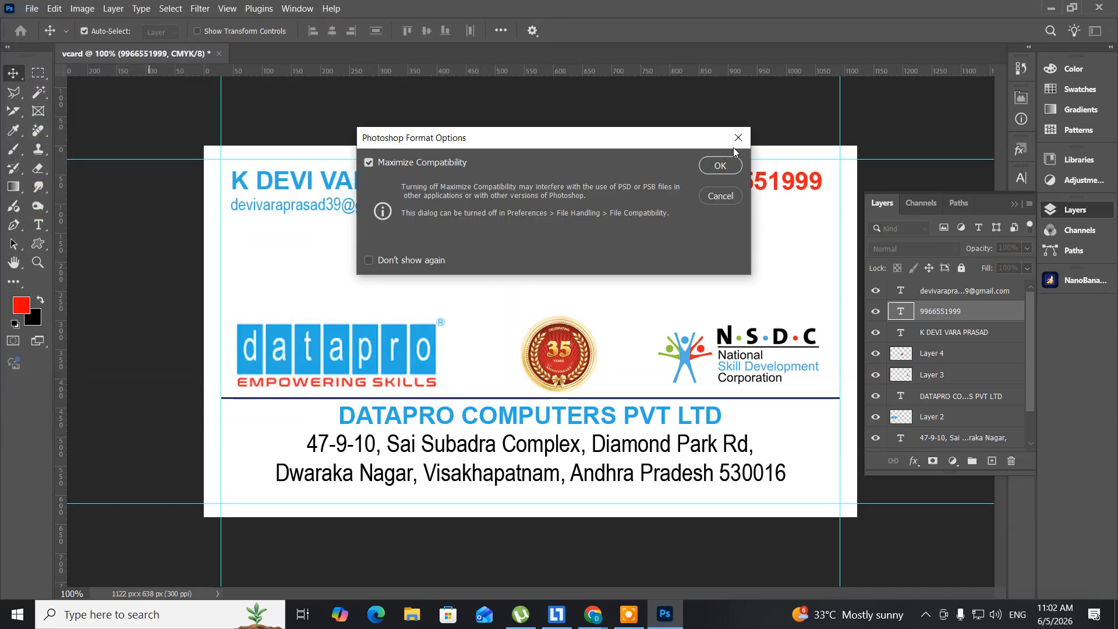
pyautogui.click(720, 166)
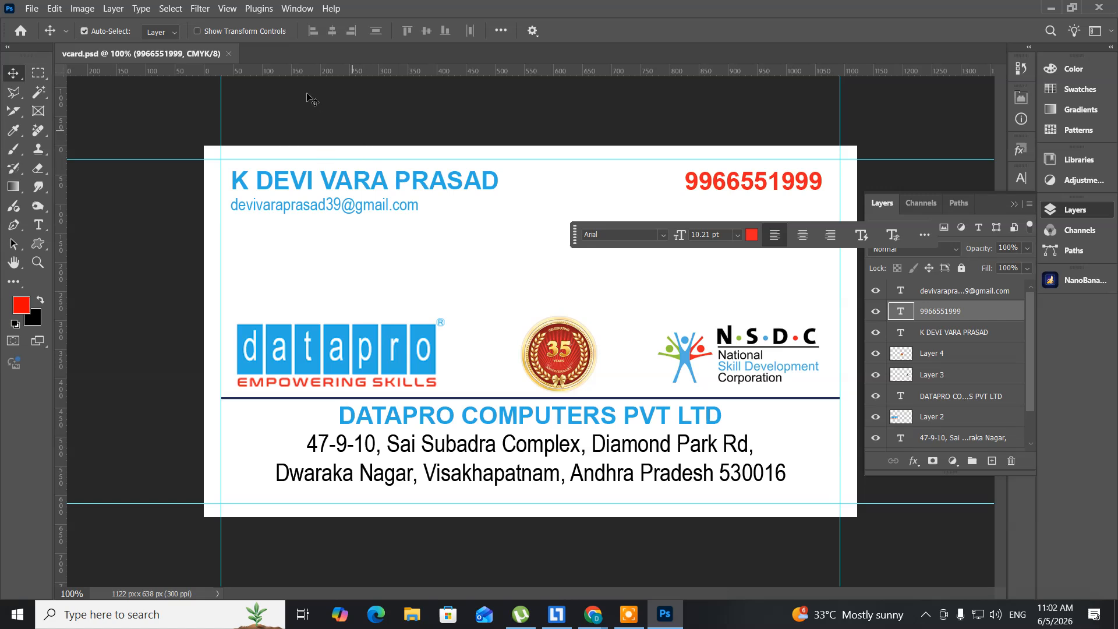
# Step: Save a JPEG copy named 'vcard copy' to the Desktop at maximum quality 12
pyautogui.click(29, 11)
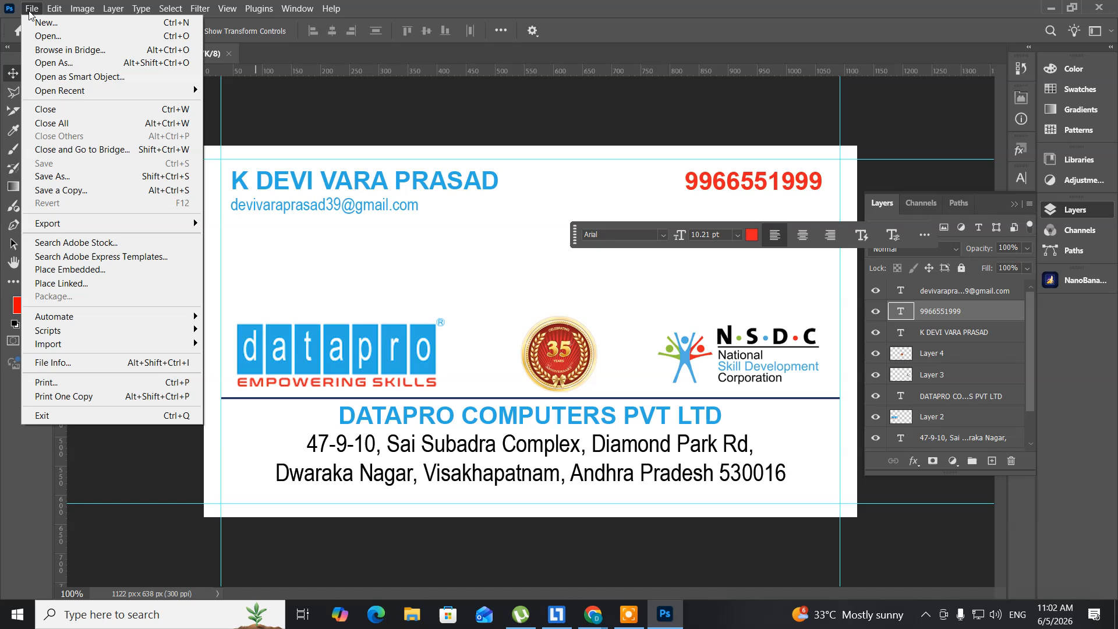
pyautogui.click(63, 193)
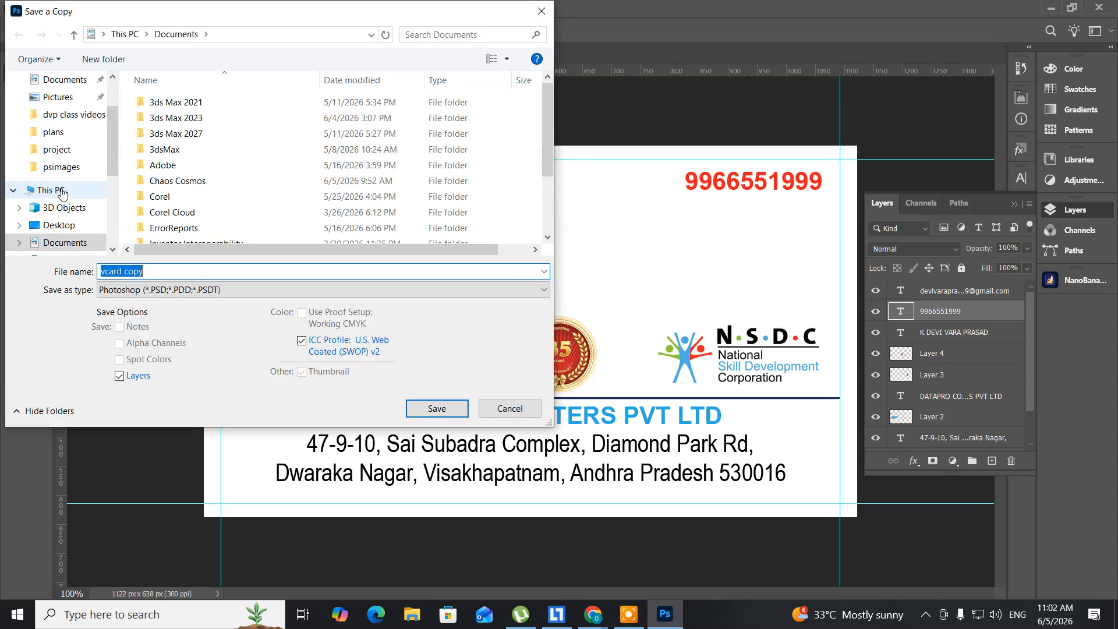
pyautogui.scroll(2, 59, 117)
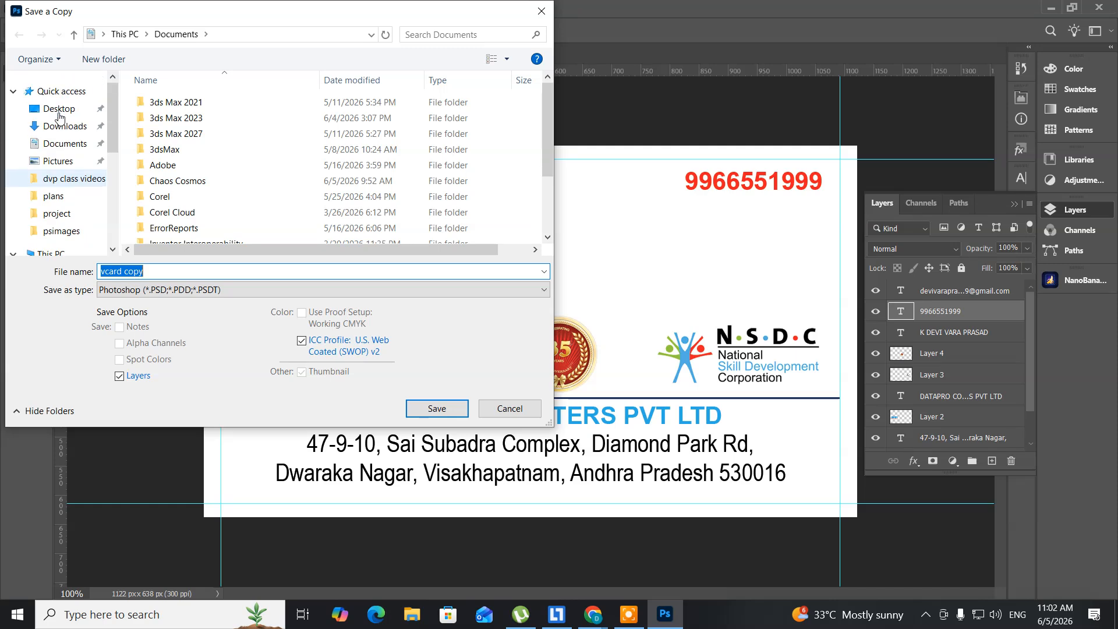
pyautogui.click(59, 115)
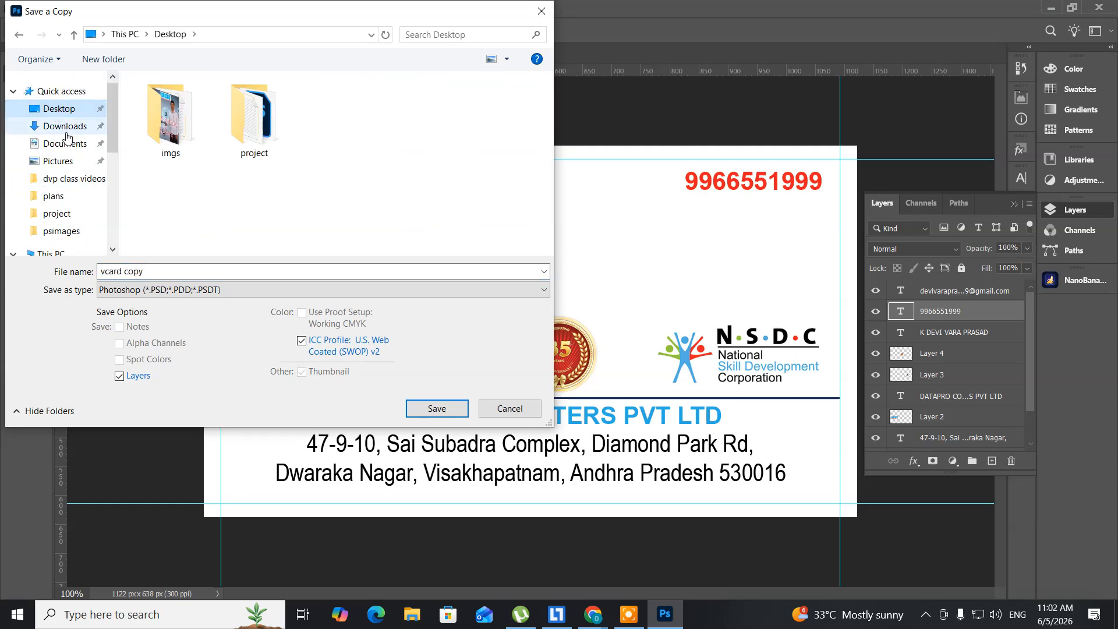
pyautogui.click(286, 286)
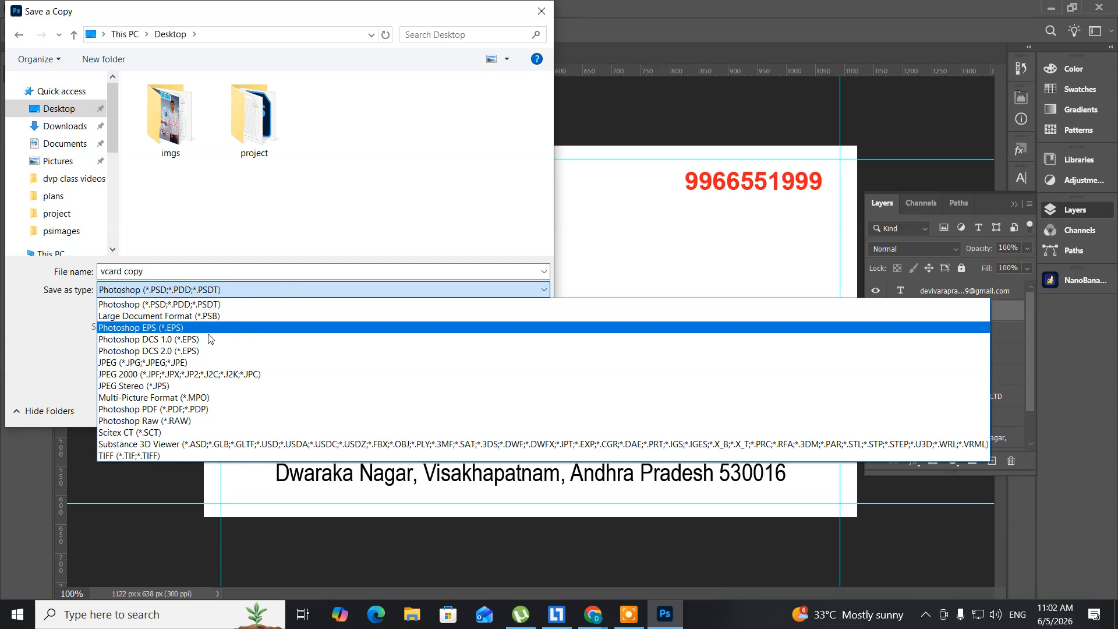
pyautogui.click(196, 363)
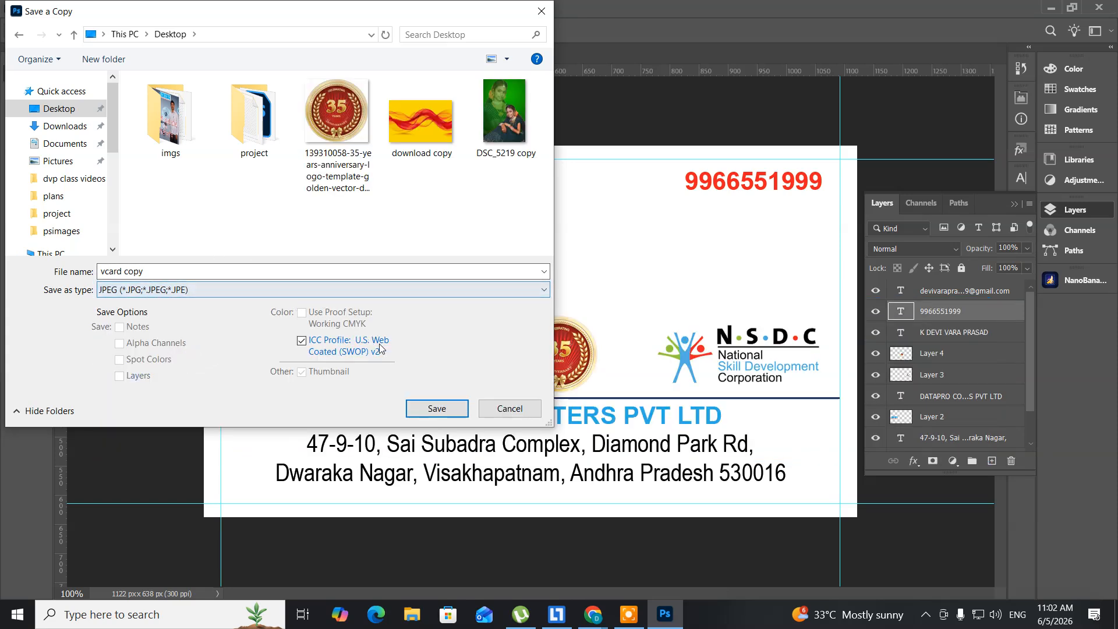
pyautogui.click(436, 409)
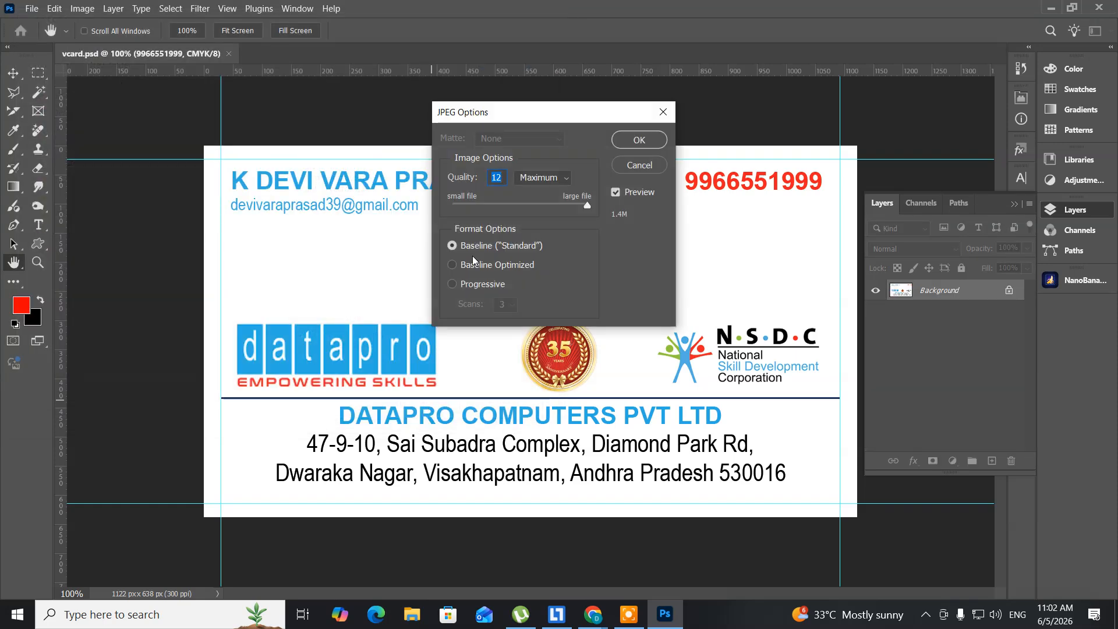
pyautogui.click(627, 142)
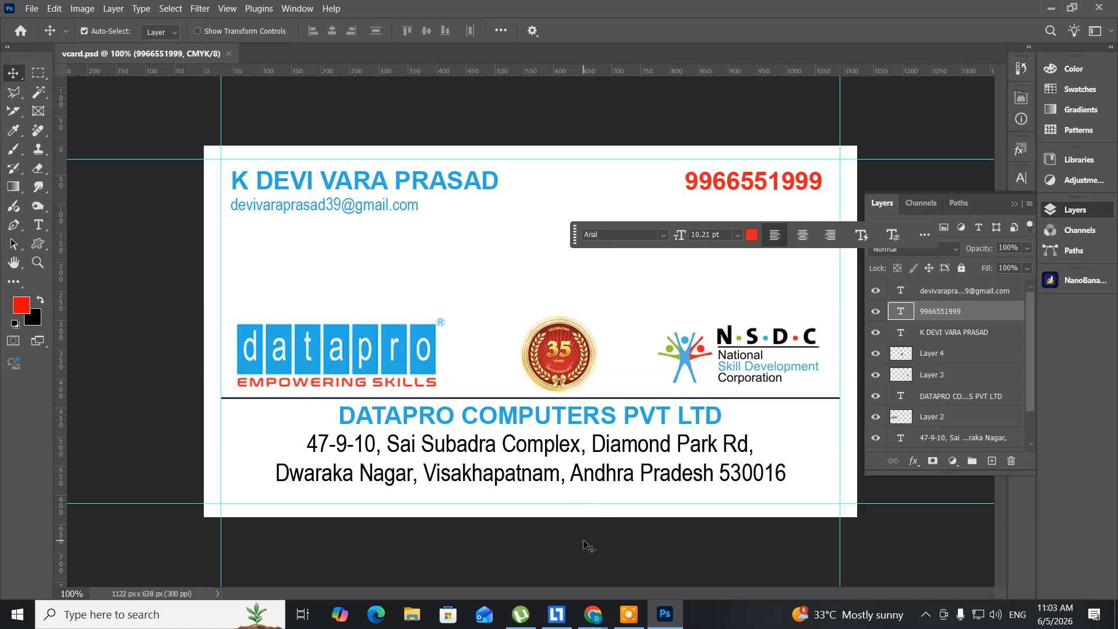
# Step: Select the DATAPRO COMPUTERS PVT LTD and NSDC logo layers, then minimize Photoshop
pyautogui.click(665, 407)
pyautogui.click(669, 382)
pyautogui.click(664, 622)
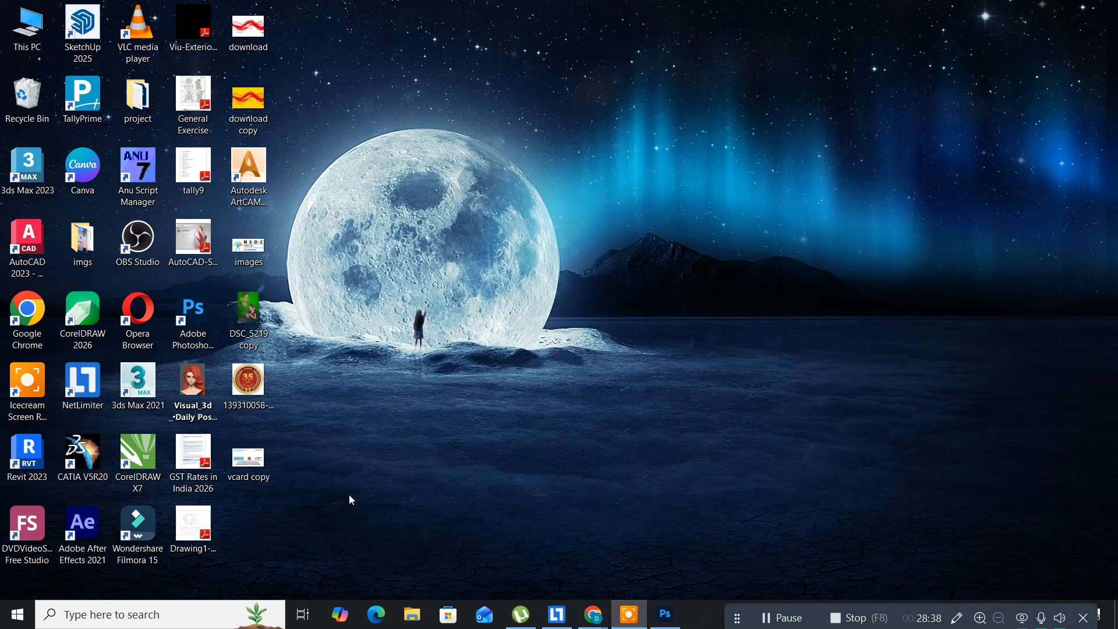
# Step: View vcard copy.jpg from the desktop in Photos, close it, and return to Photoshop
pyautogui.click(235, 462)
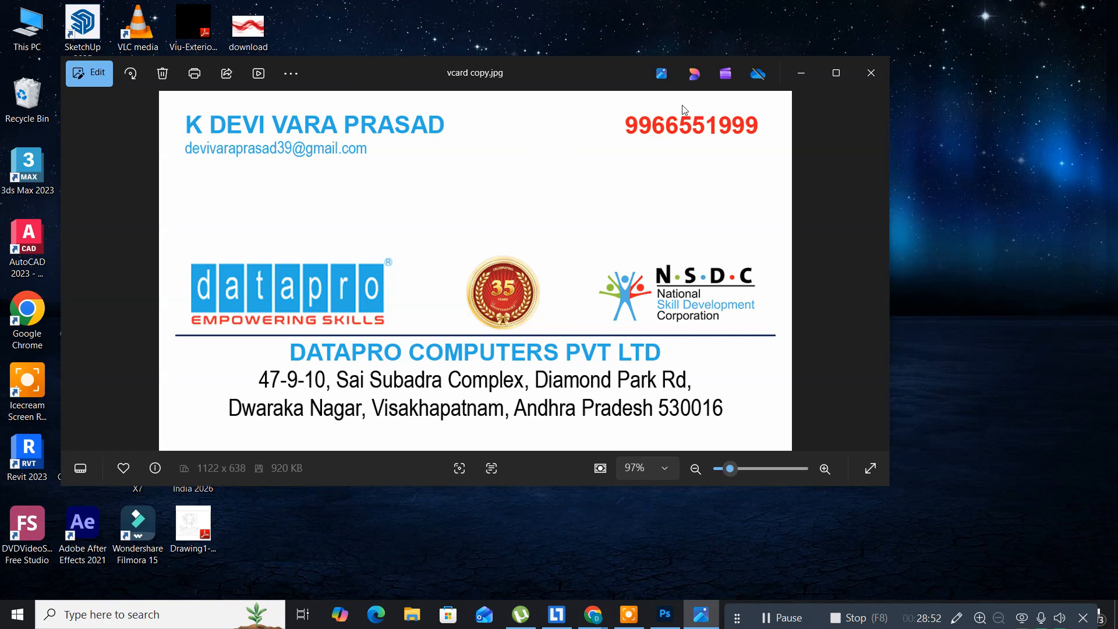
pyautogui.click(863, 74)
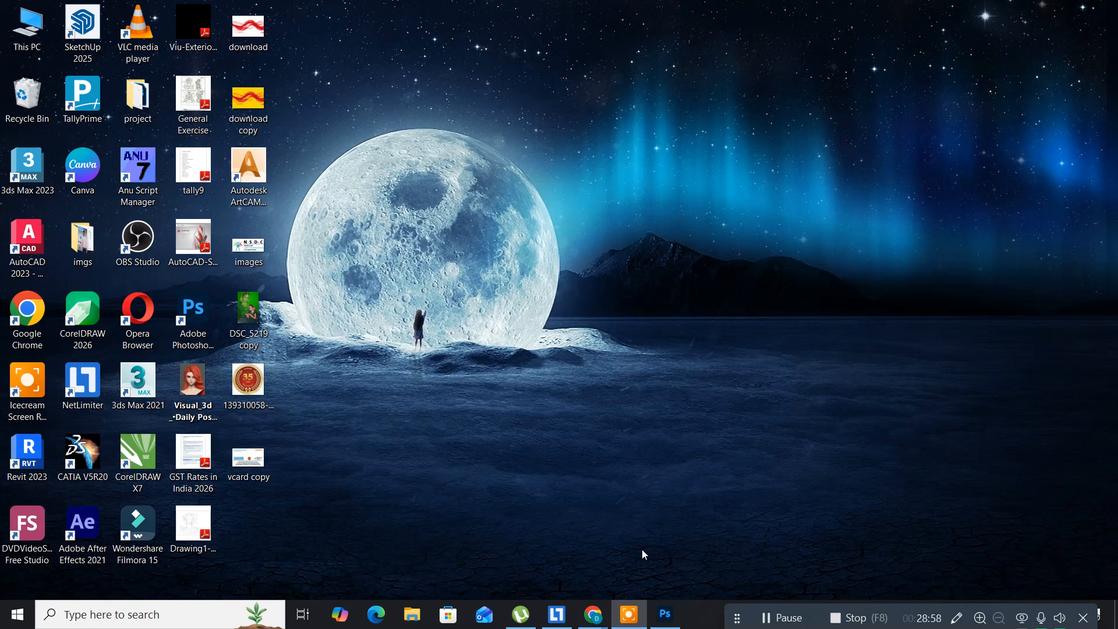
pyautogui.click(666, 614)
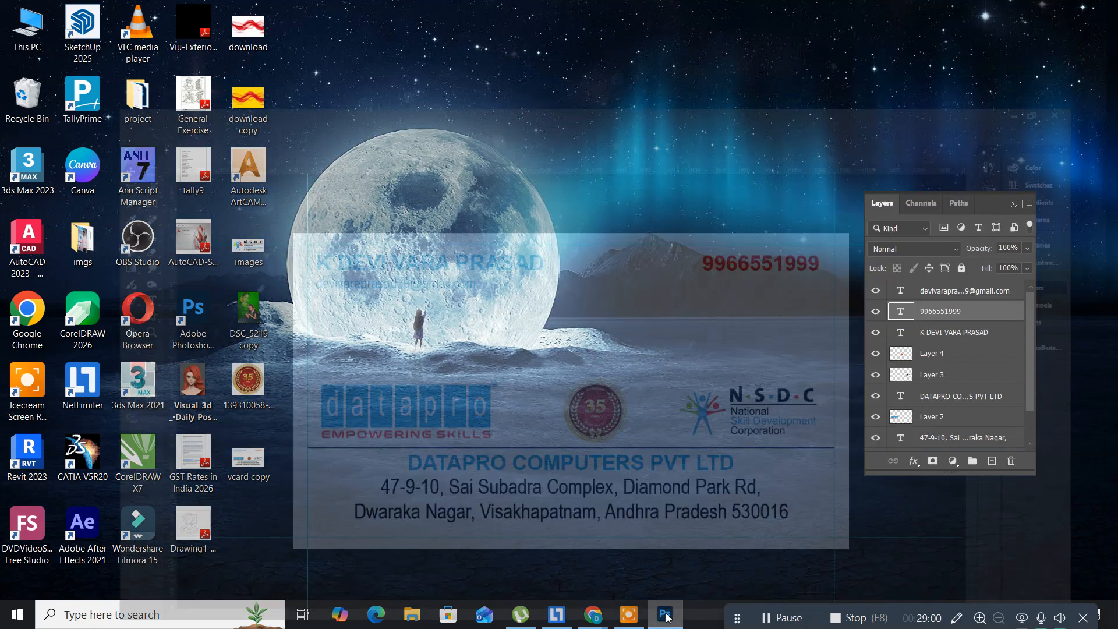